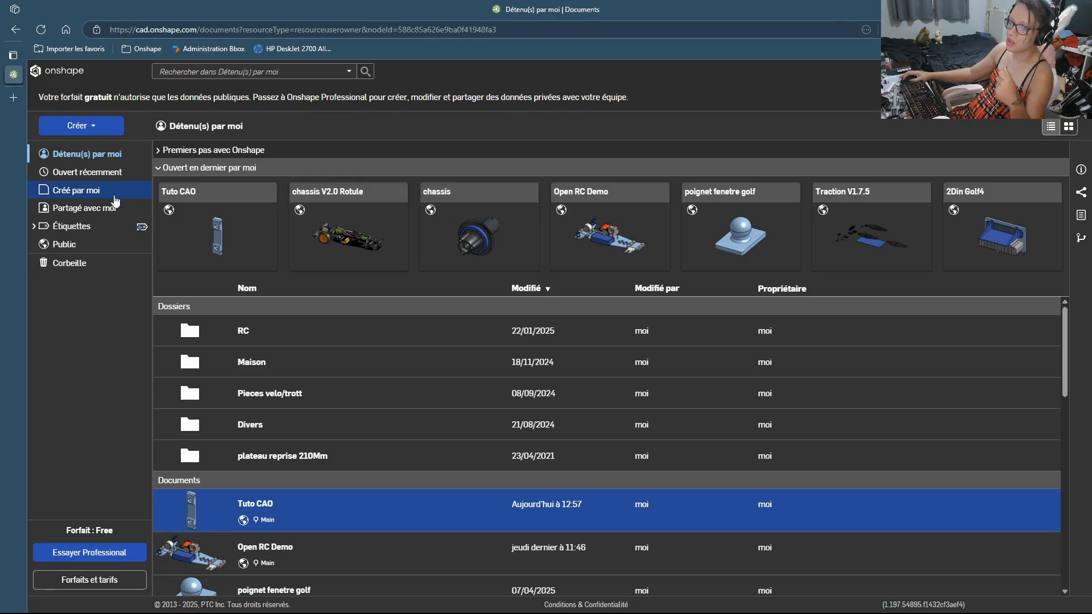
Step: Open the Tuto CAO document and insert Part 1 from Part Studio 1 into Assembly 1
left_click(177, 233)
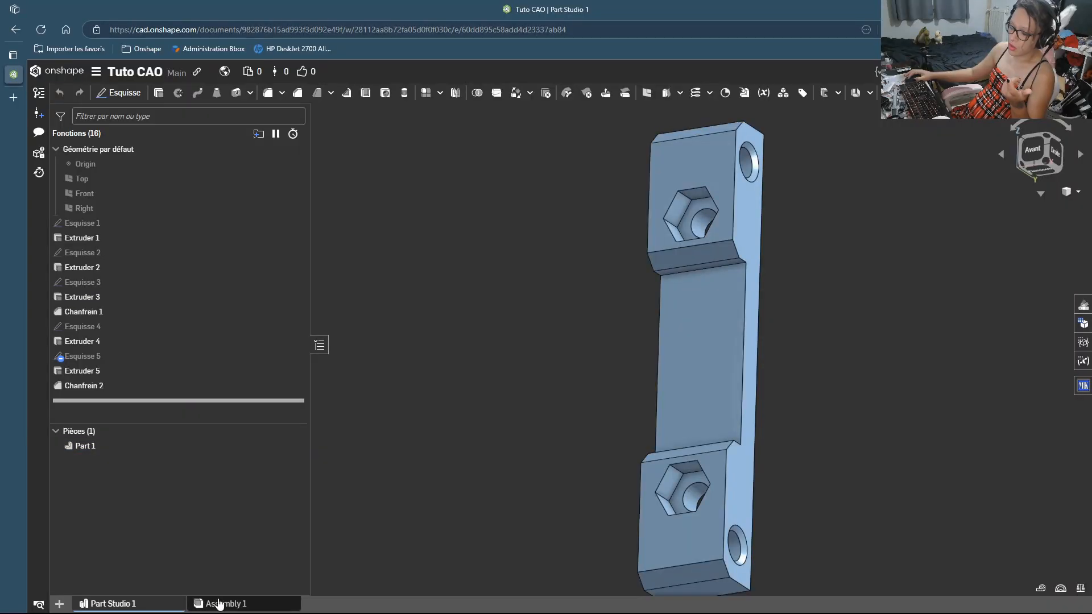
left_click(220, 603)
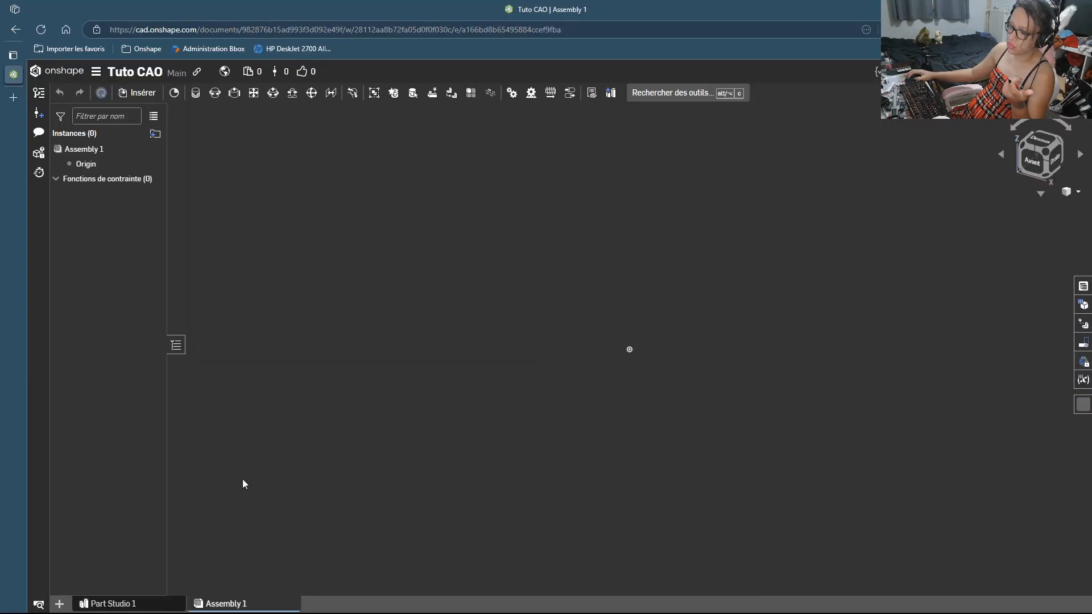
left_click(137, 93)
left_click(249, 276)
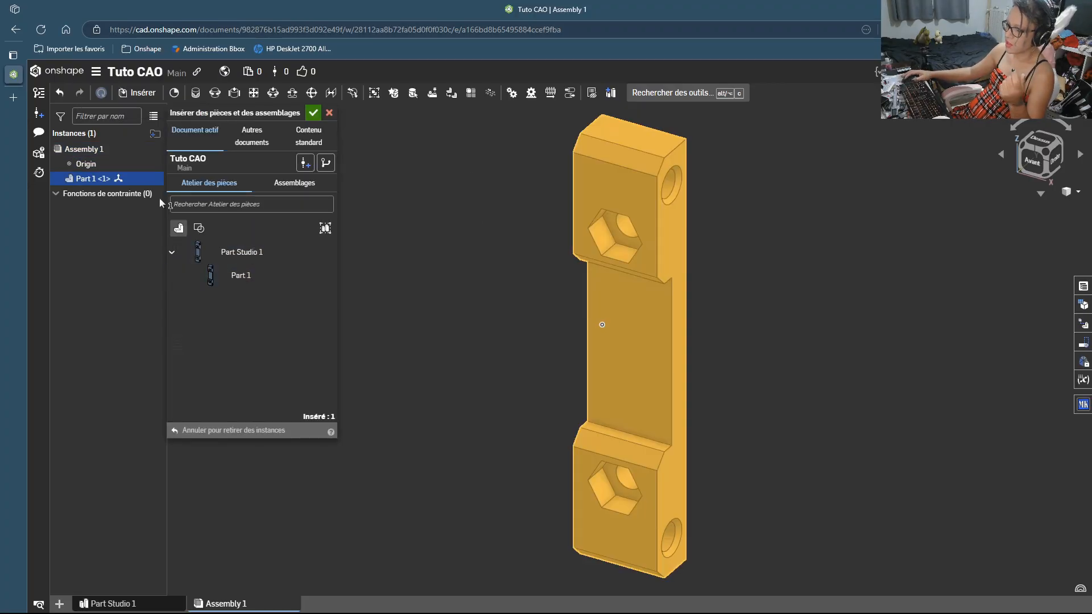
left_click(313, 113)
Step: Browse to the assemblies of the Open RC Demo document among own created documents as an insertion source
scroll(522, 280, "down", 5)
right_click_drag(539, 237, 444, 401)
left_click(137, 93)
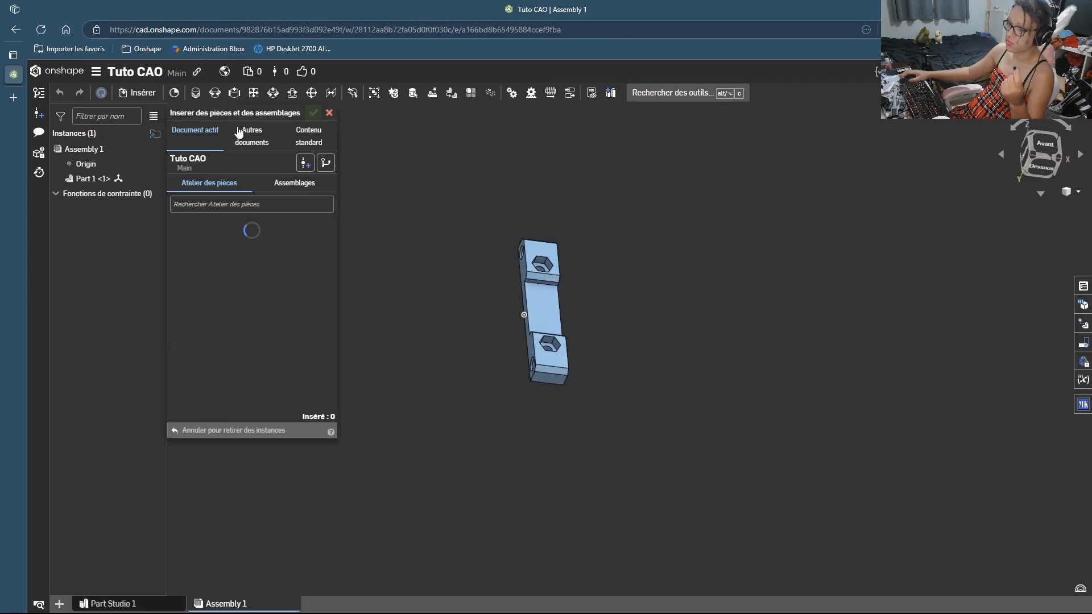
left_click(285, 185)
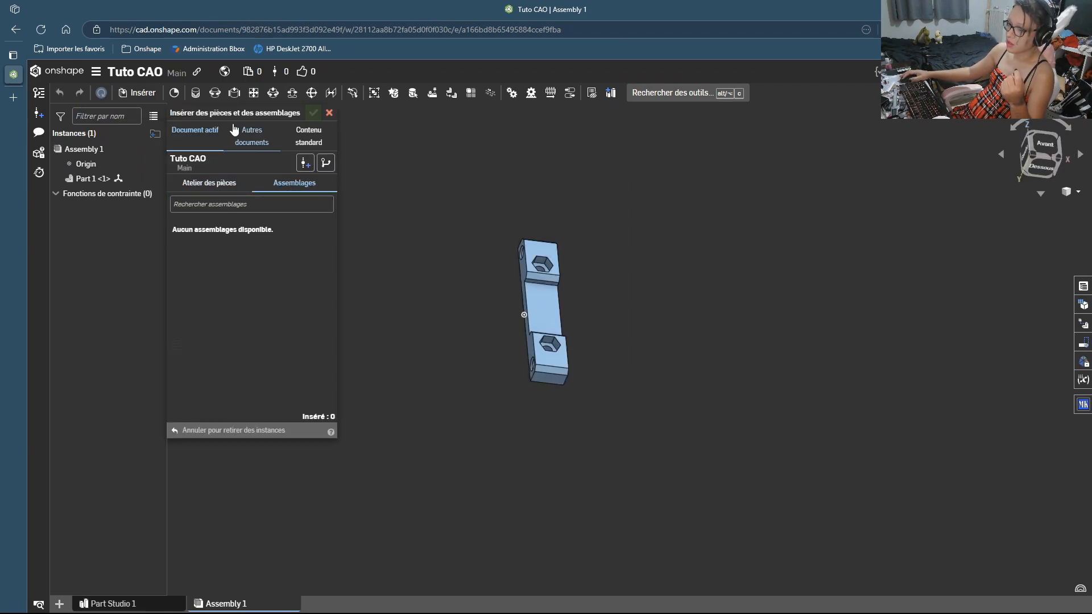
left_click(250, 135)
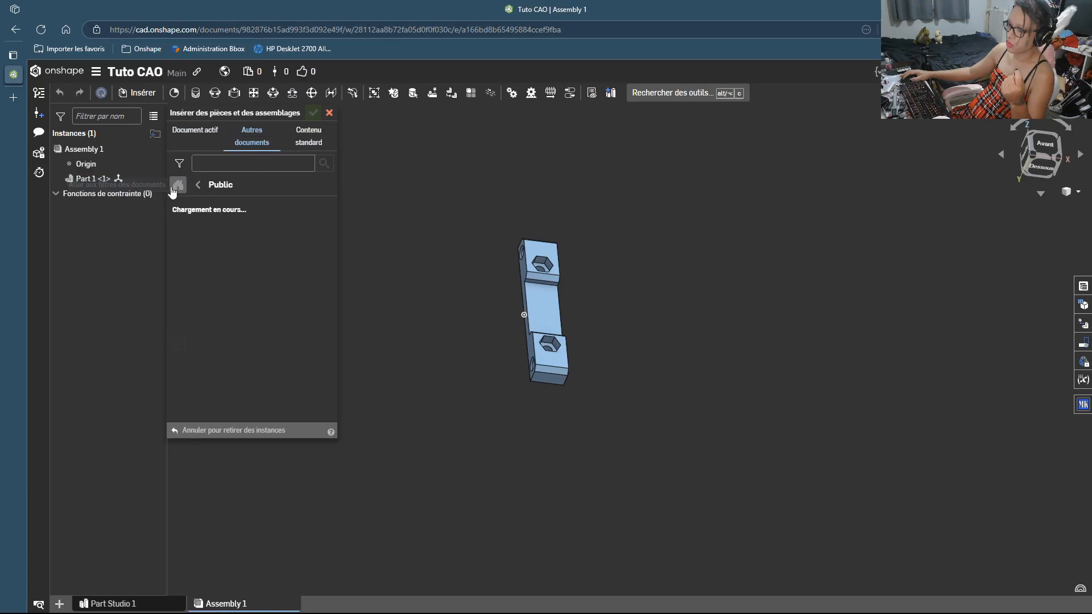
left_click(177, 187)
left_click(256, 239)
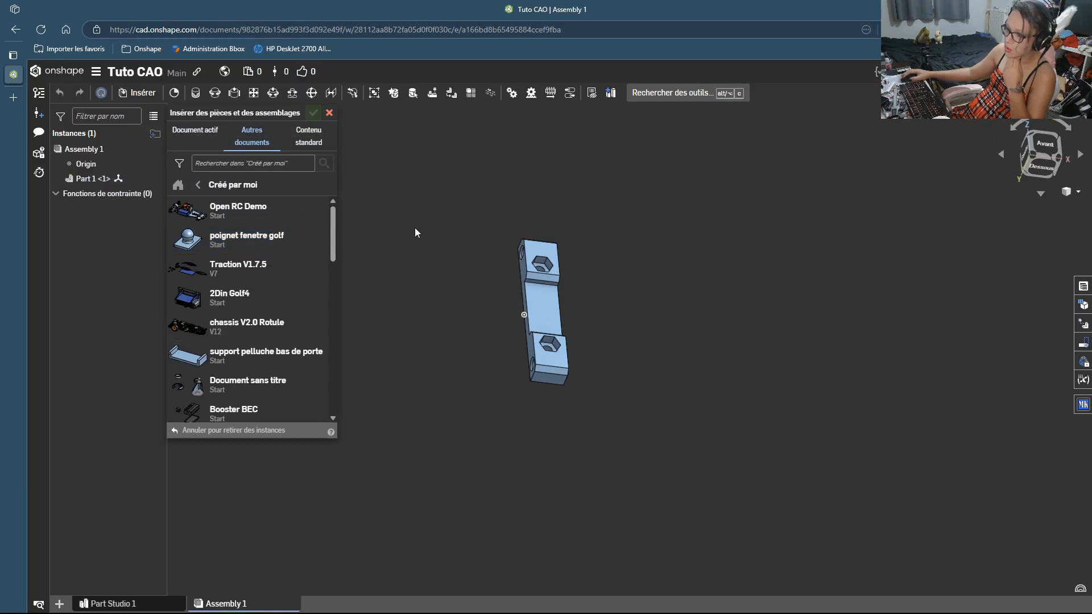
left_click(250, 210)
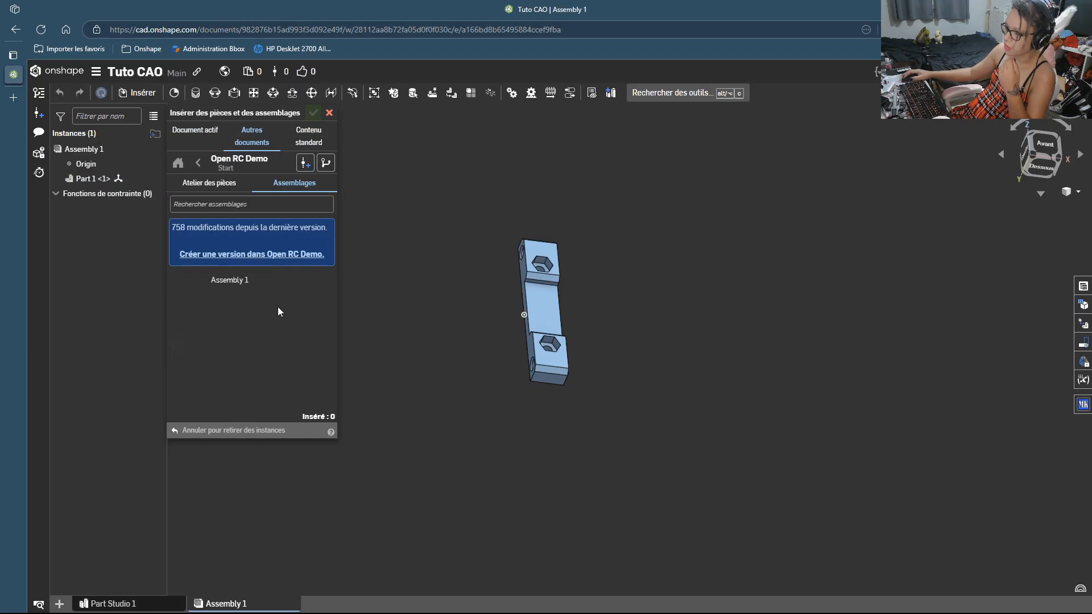
Step: Create version V1 of the Open RC Demo document, and leave the insertion without adding anything from it
left_click(256, 263)
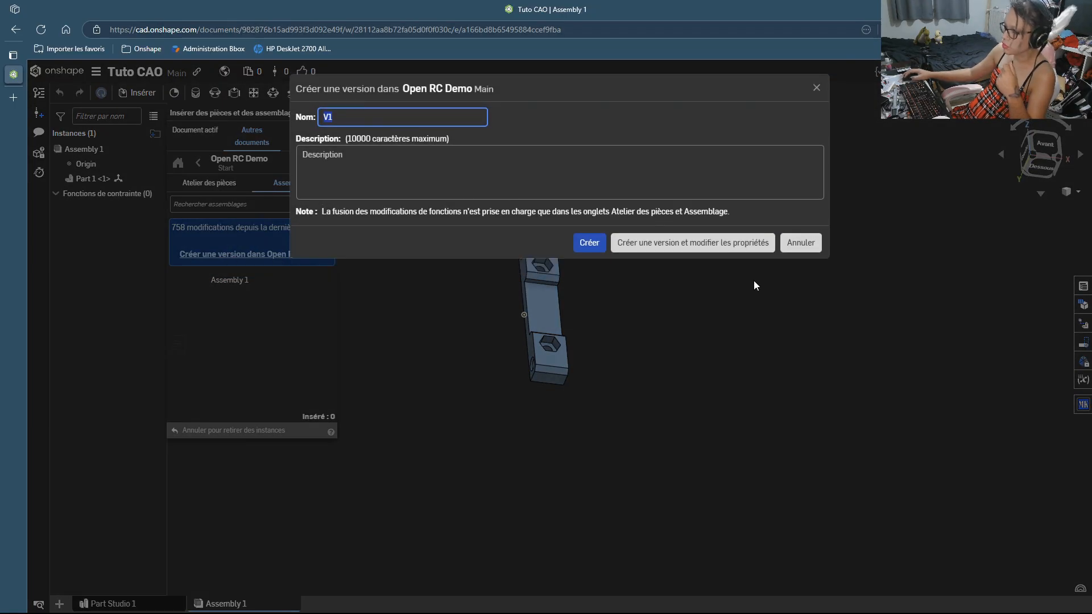
left_click(589, 242)
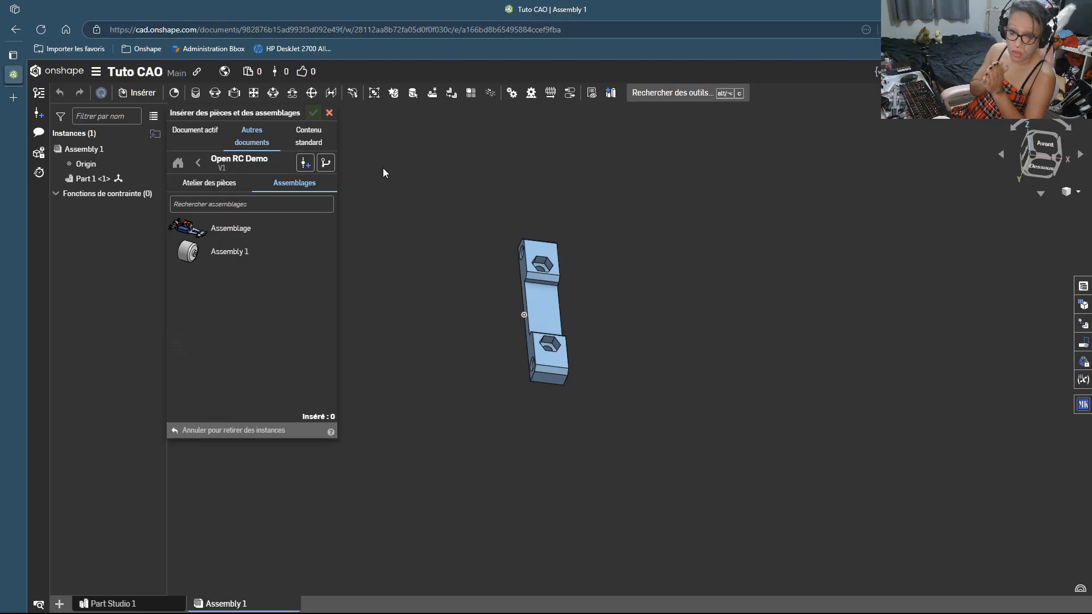
left_click(328, 112)
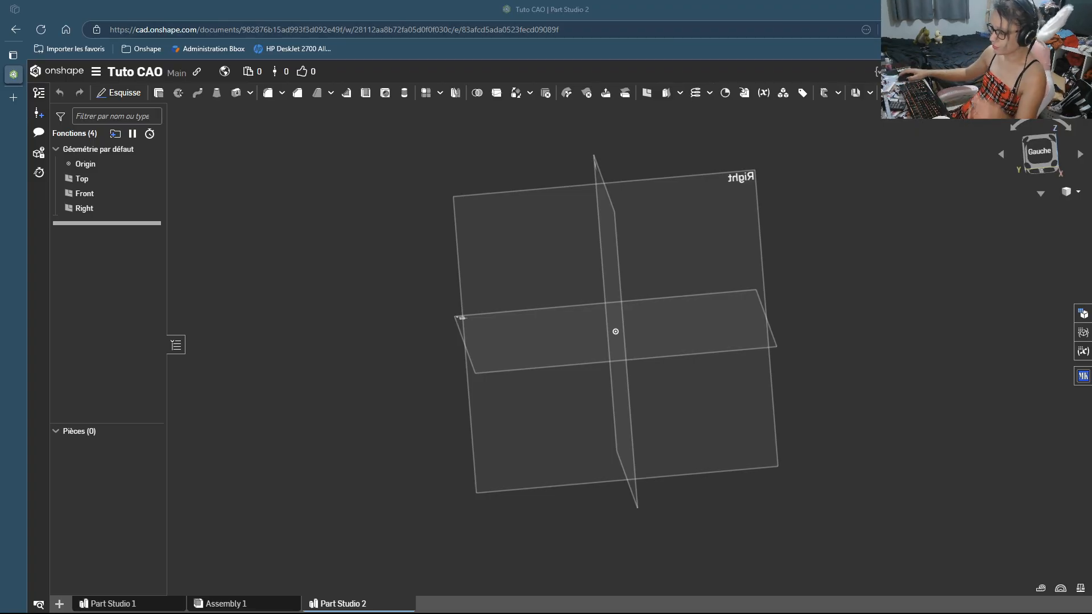
Step: Start a new sketch on the Right plane in Part Studio 2, viewed normal to that plane
right_click_drag(541, 243, 542, 245)
right_click_drag(818, 240, 844, 256)
left_click(704, 236)
right_click_drag(905, 147, 838, 215)
key("n")
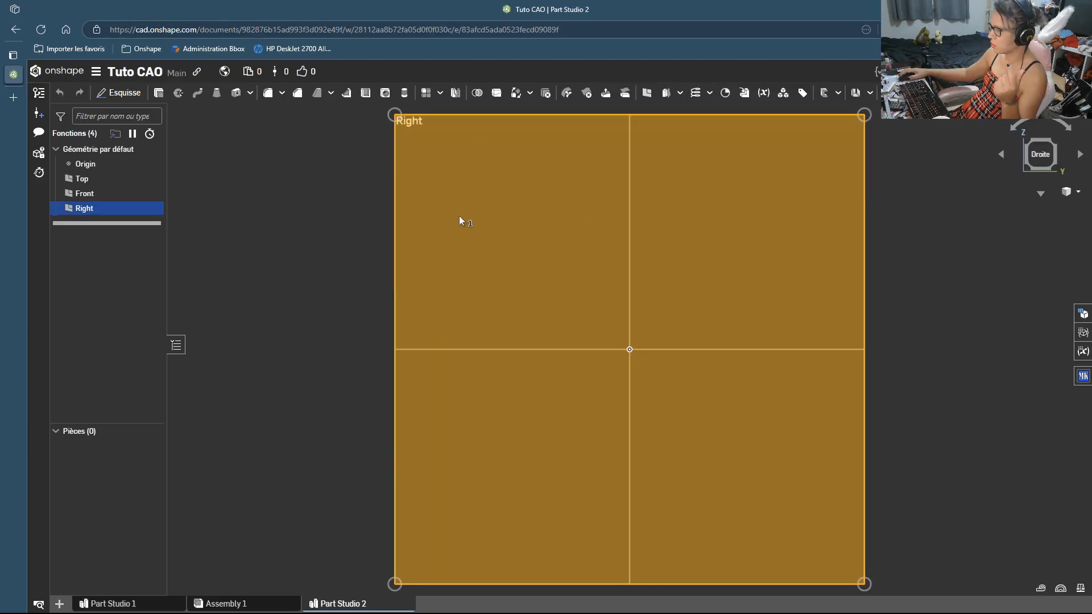
left_click(117, 93)
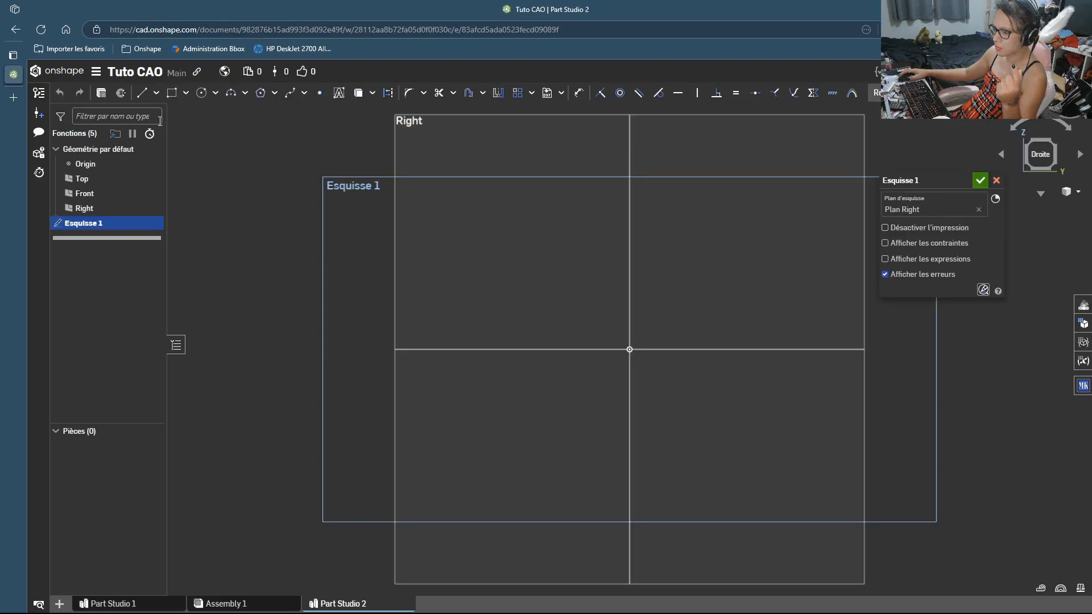
Step: Sketch a narrow upright corner rectangle about 23 mm tall, right of the origin with its base on the horizontal axis
left_click(171, 93)
scroll(705, 324, "up", 2)
left_click(636, 360)
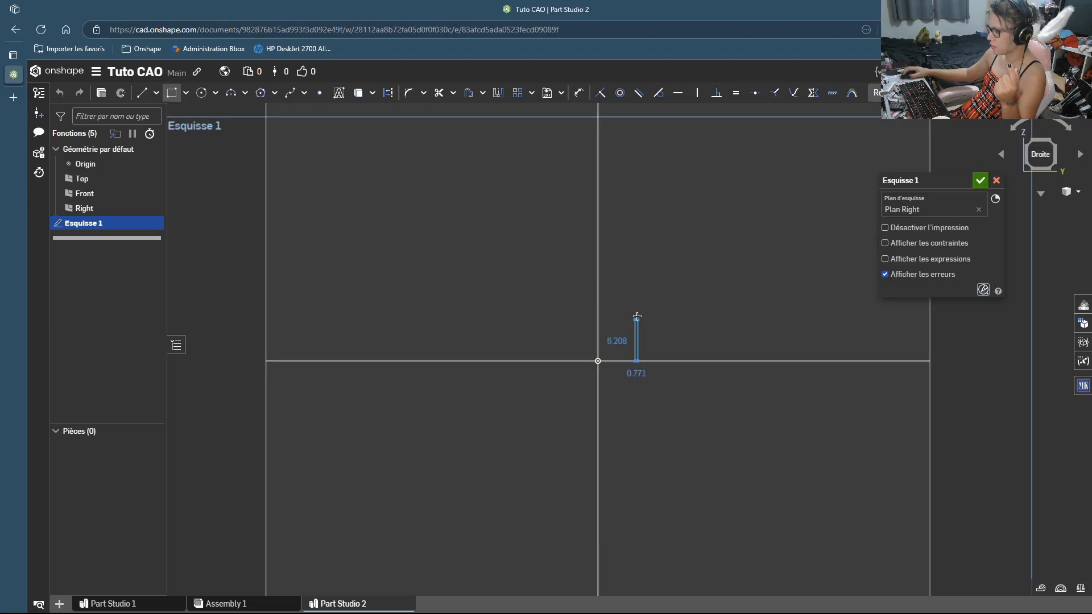
left_click(660, 257)
Step: Dimension the rectangle's right edge at 52 mm from the vertical axis
left_click(579, 92)
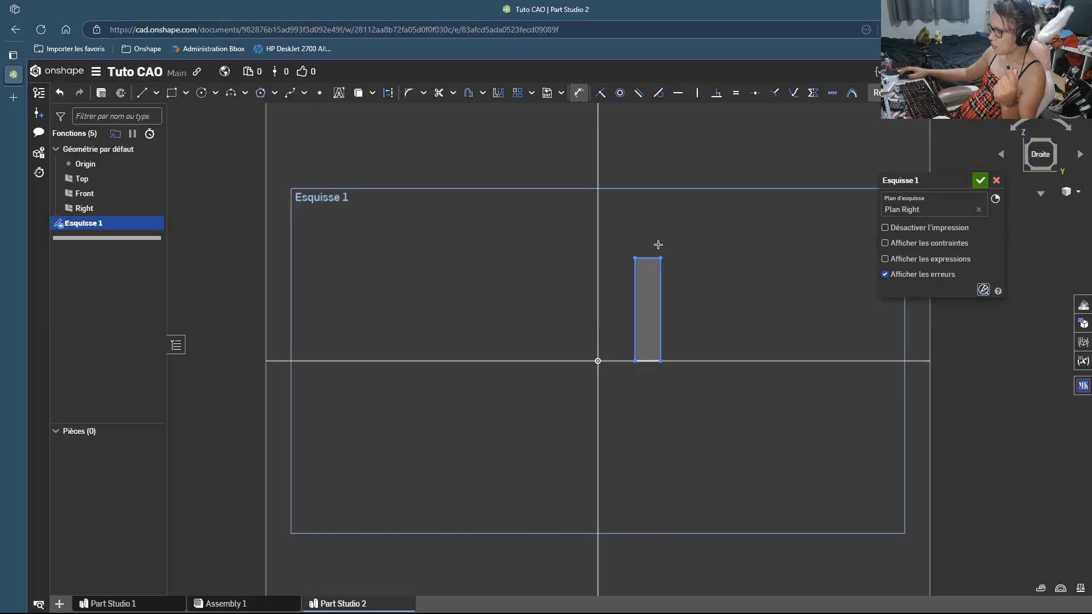
left_click(660, 334)
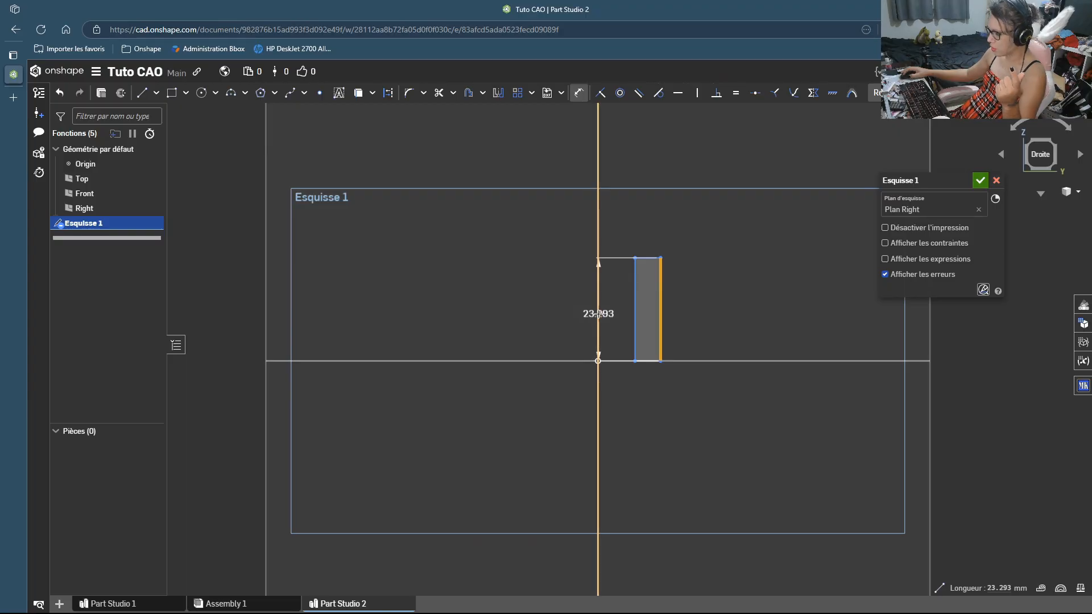
left_click(597, 313)
left_click(538, 311)
type("2")
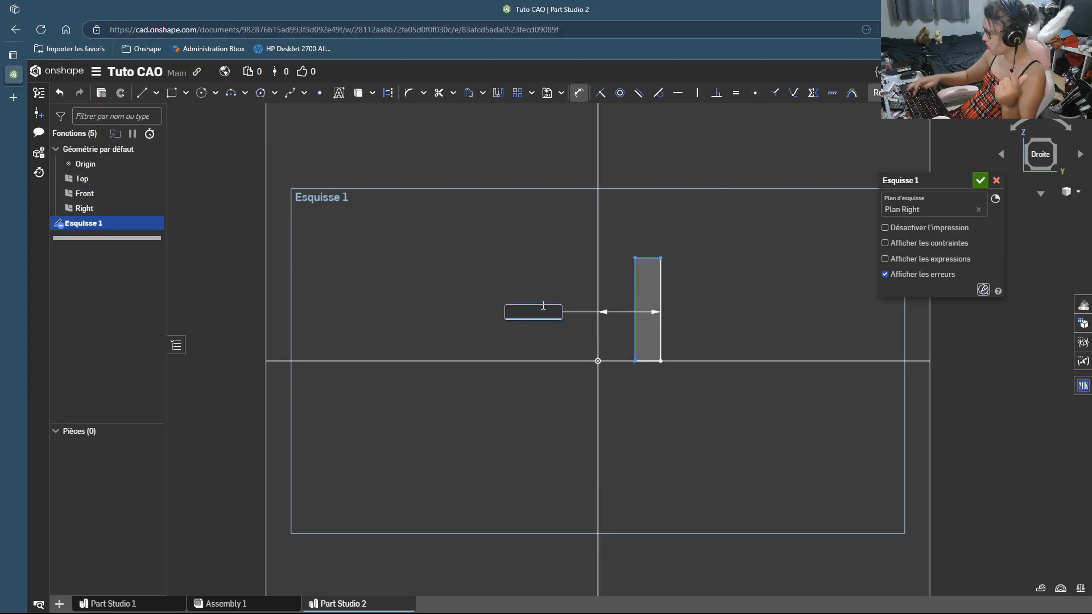
key("Return")
scroll(614, 273, "down", 5)
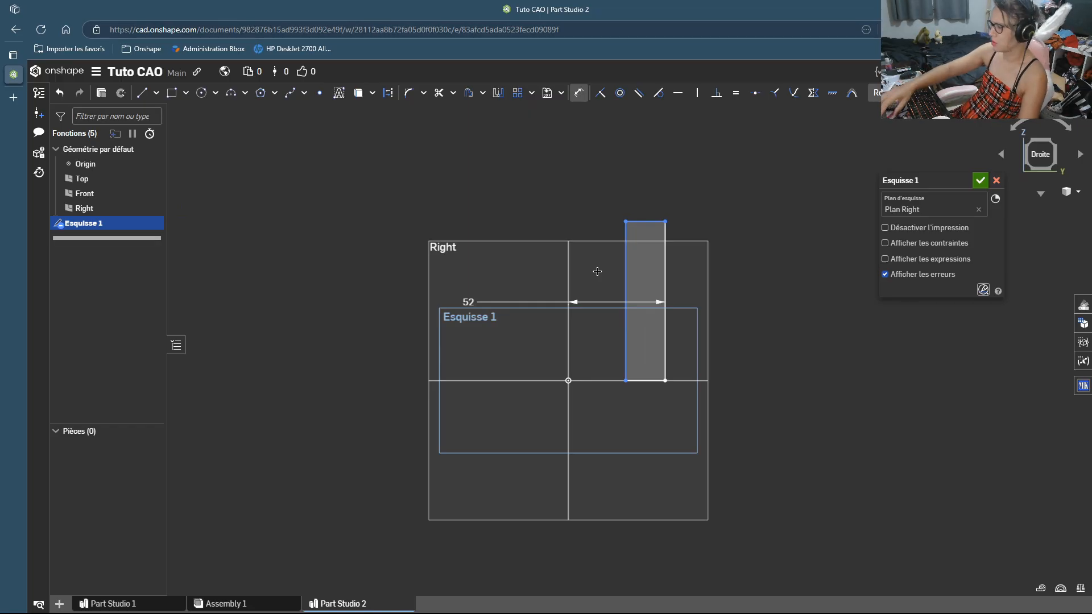
Step: Set the rectangle's height to 26 mm with a dimension on its right edge
left_click(663, 272)
left_click(785, 290)
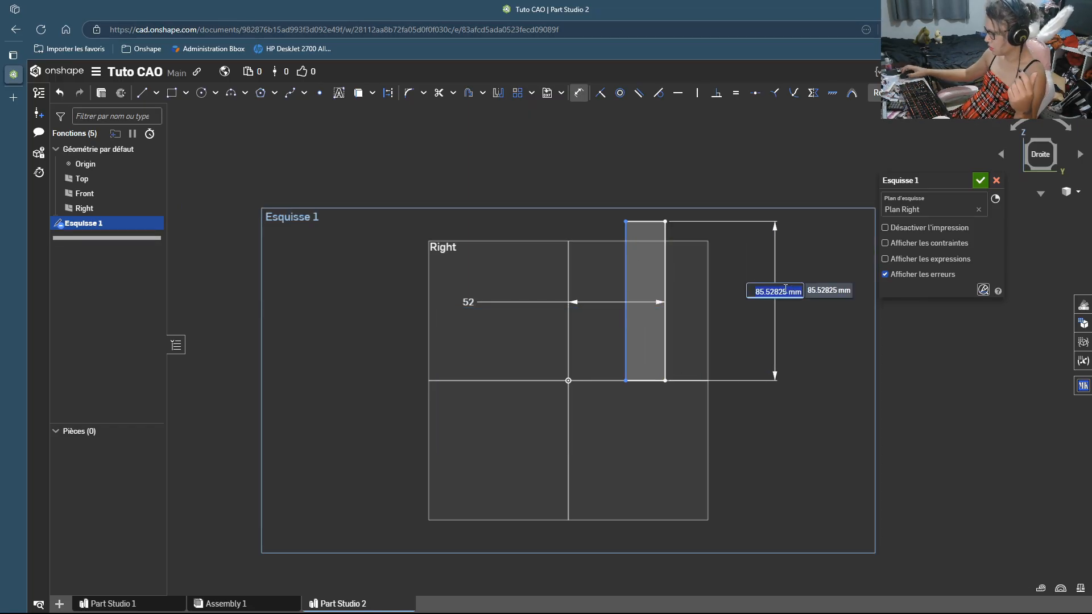
type("26")
key("Return")
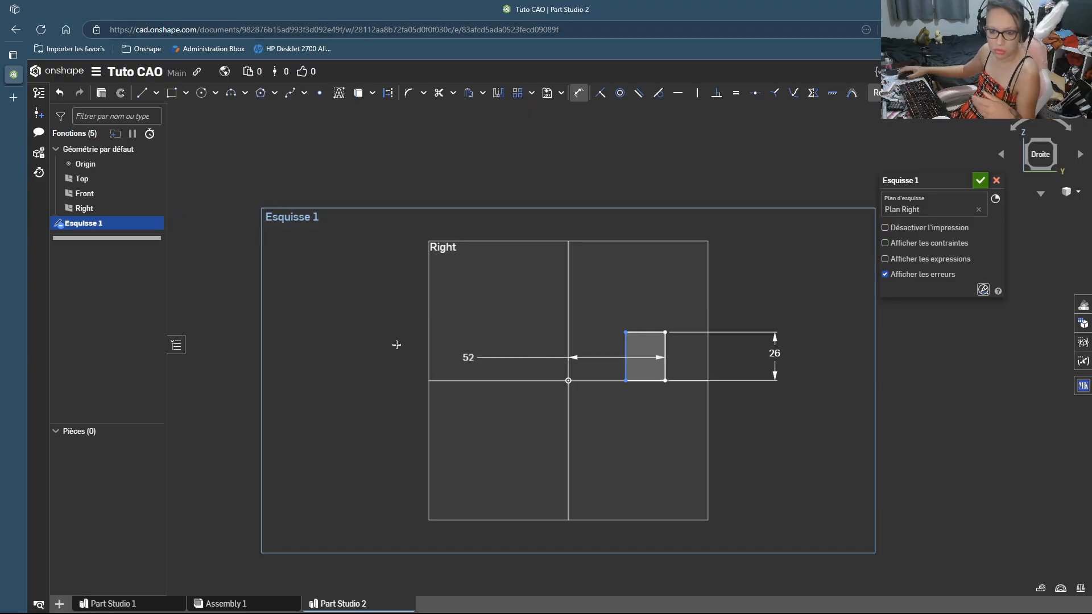
Step: Dimension the rectangle's left edge at 44 mm from the vertical axis
left_click(669, 360)
left_click(643, 205)
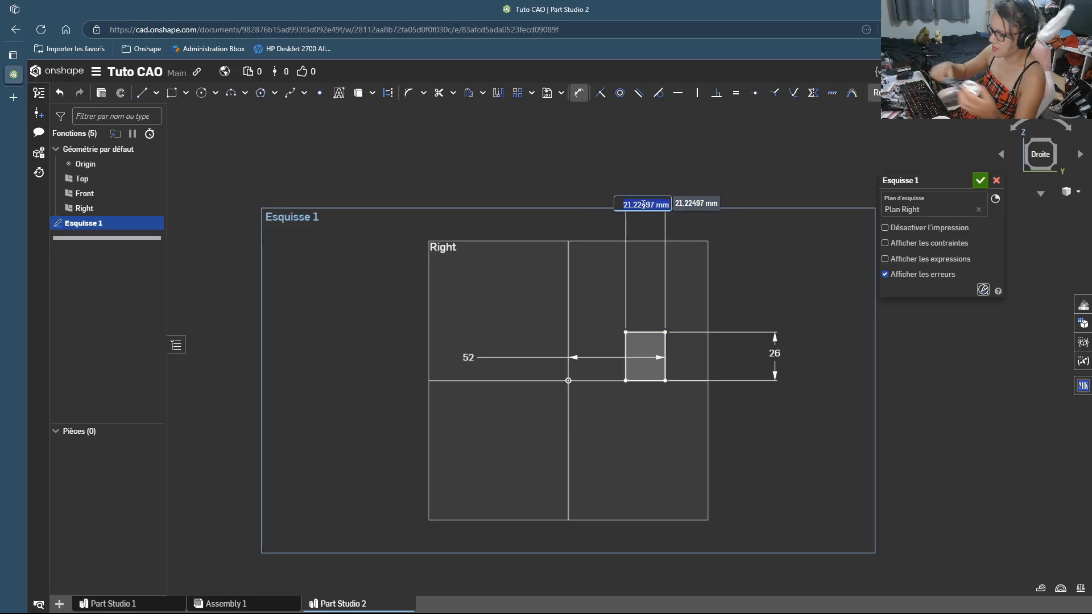
type("44")
key("Return")
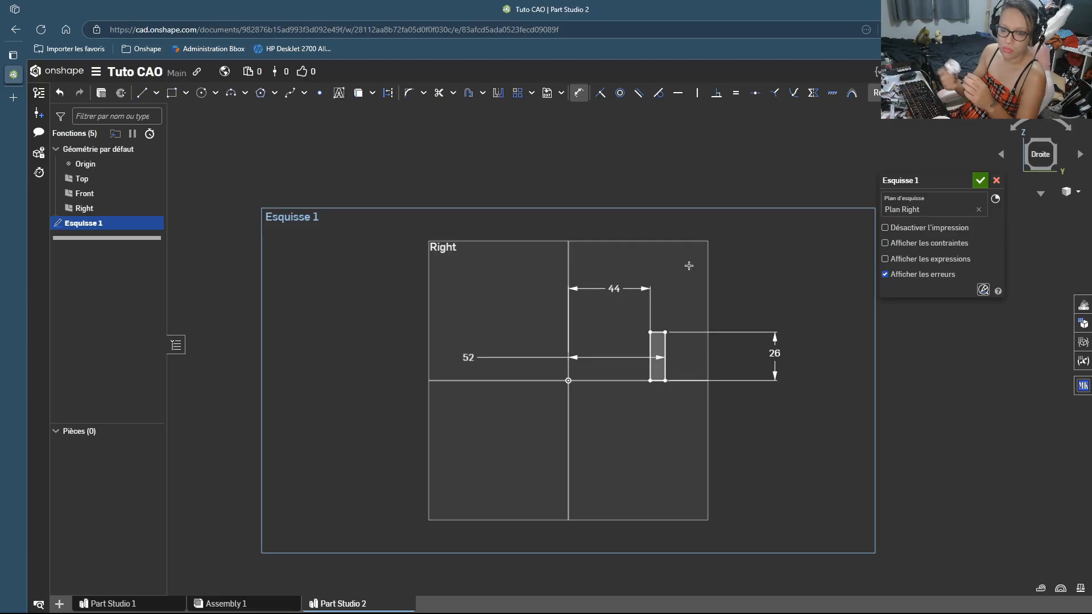
Step: Move the 26 mm height dimension to the left side of the rectangle
scroll(704, 341, "up", 5)
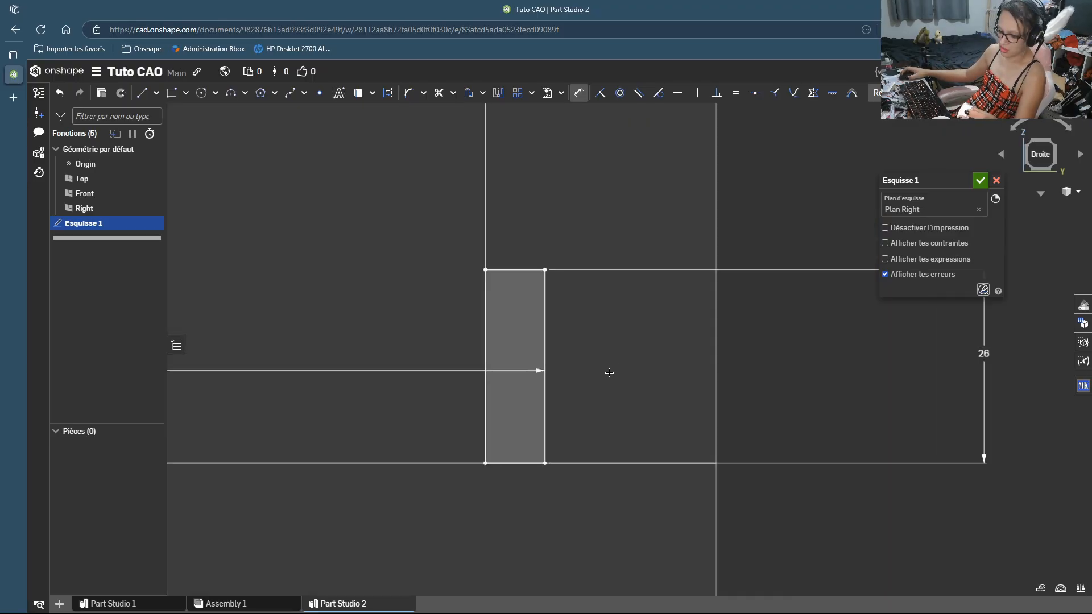
scroll(609, 372, "down", 3)
scroll(563, 288, "up", 1)
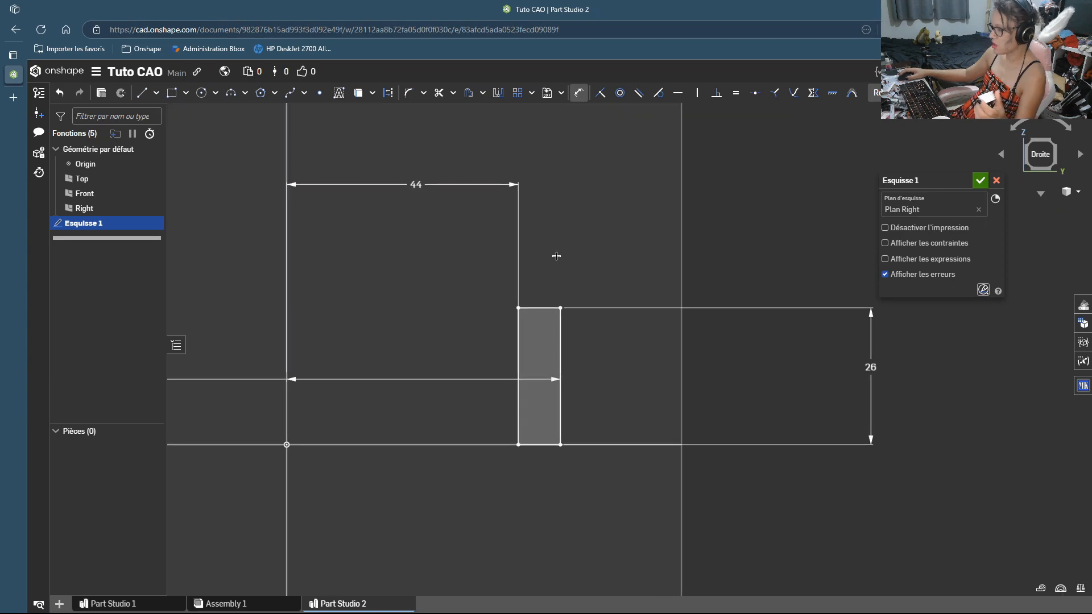
left_click_drag(870, 369, 448, 353)
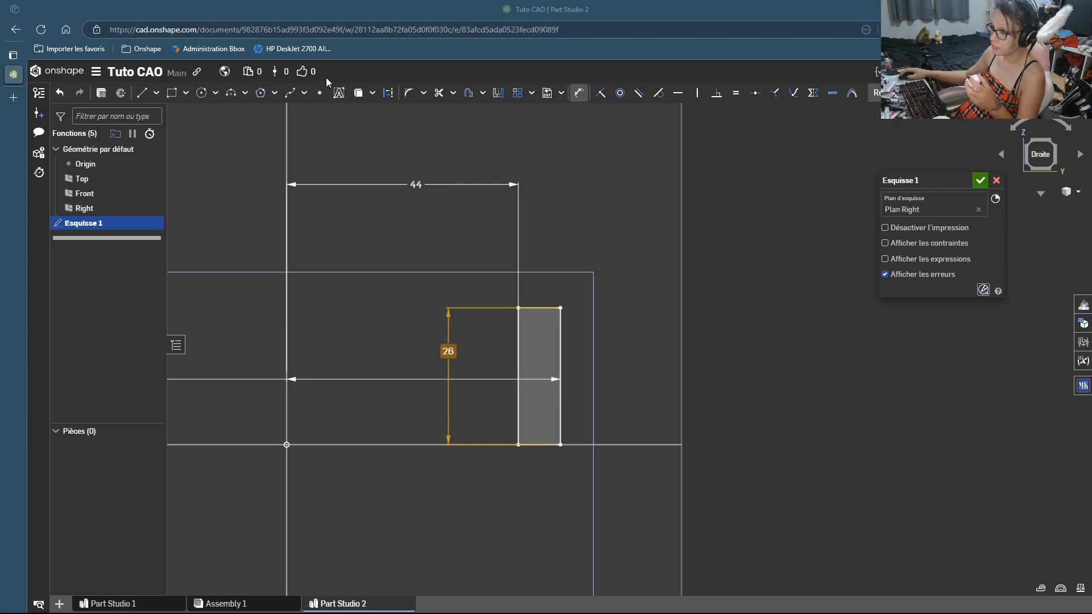
Step: Sketch a second, slightly shorter rectangle overlapping the right edge of the first one
left_click(171, 92)
scroll(600, 370, "down", 4)
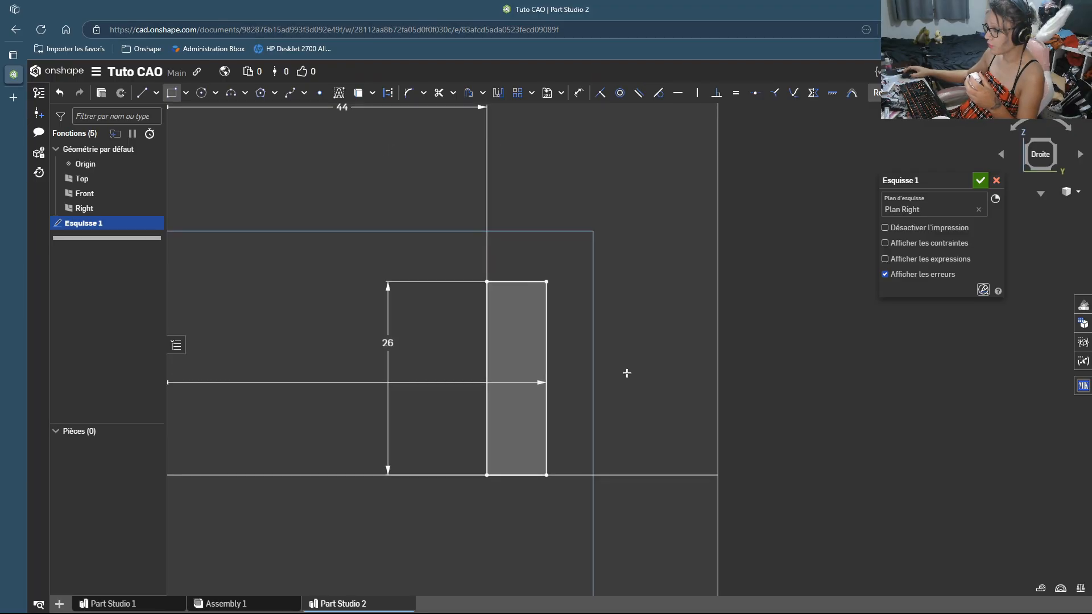
left_click(564, 280)
left_click(504, 464)
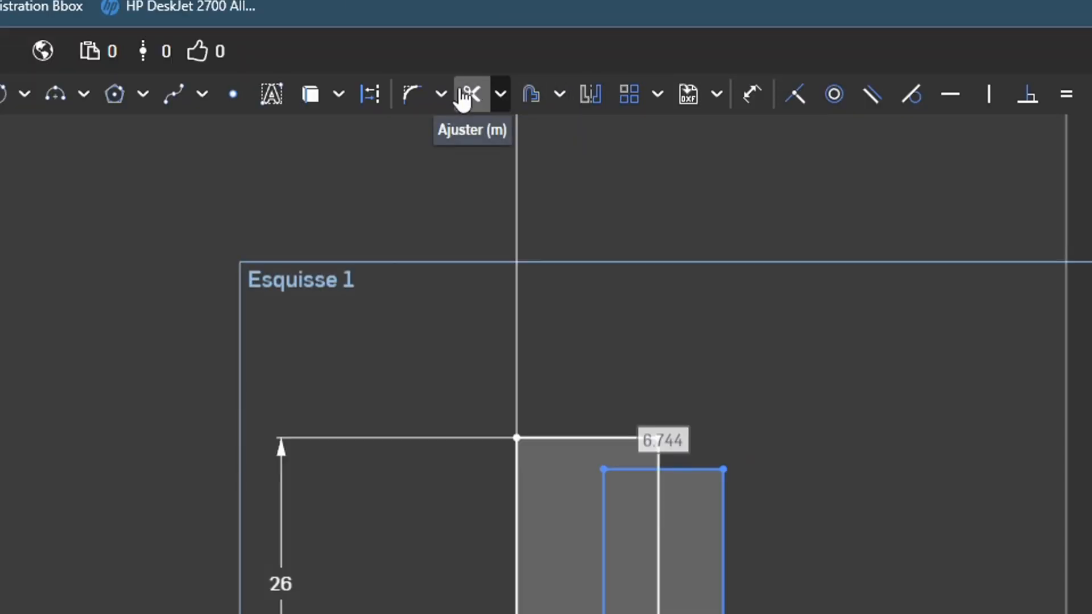
Step: Trim the second rectangle's protruding lines and the right edge between them to form a C-shaped profile
left_click(438, 93)
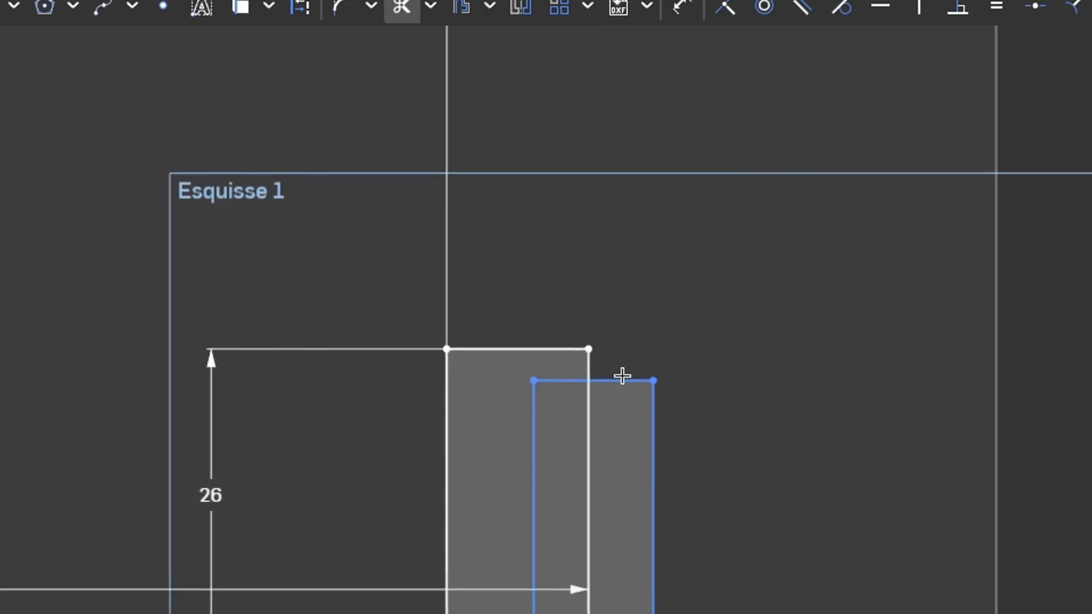
left_click(622, 375)
left_click(654, 421)
left_click(622, 613)
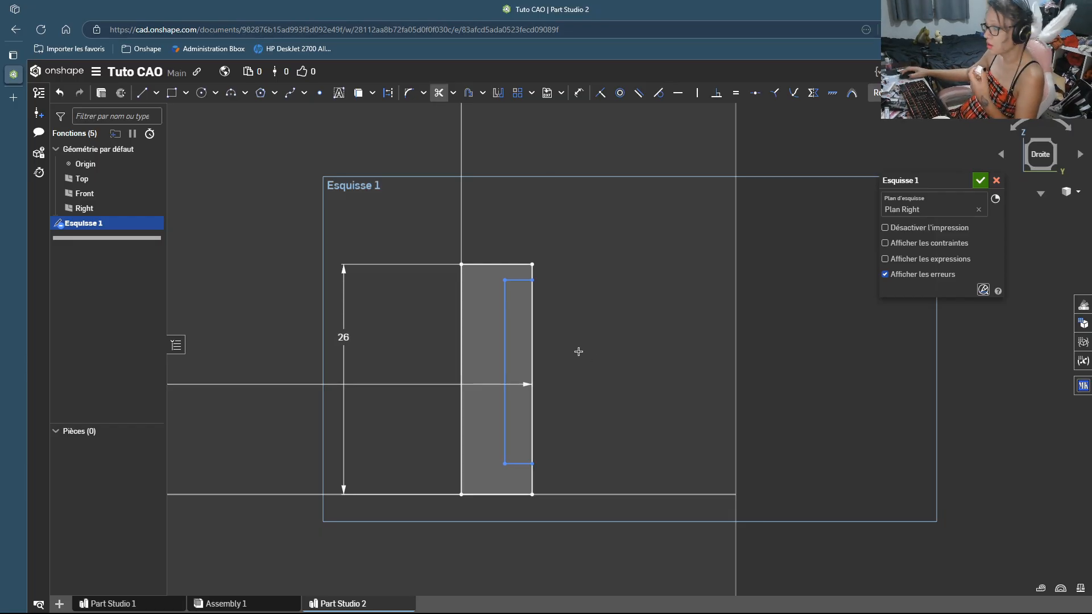
left_click(536, 339)
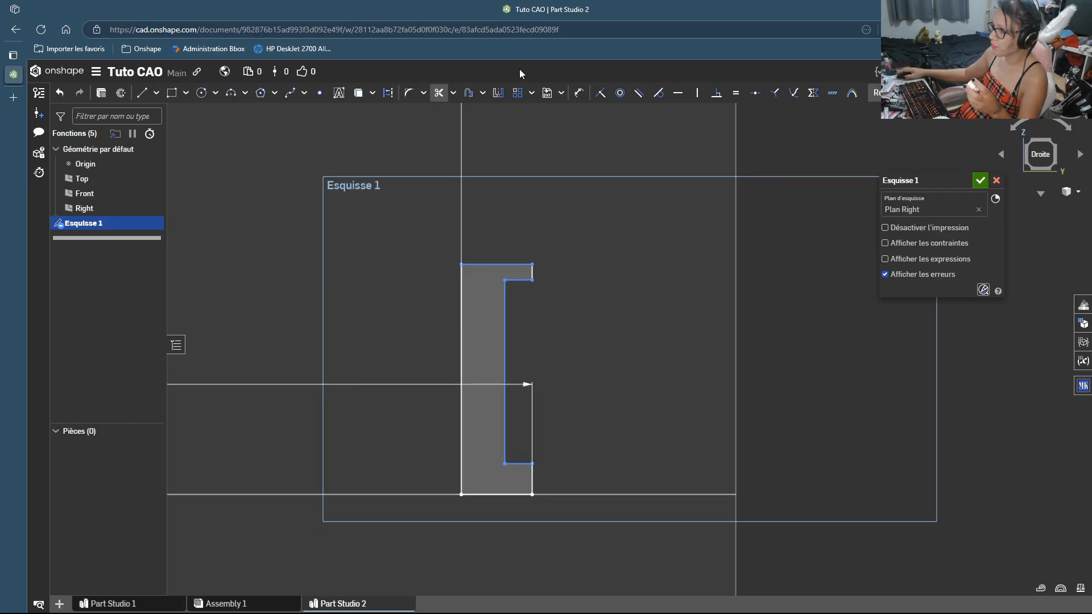
Step: Dimension the thickness of the profile's upper and lower lips at 2 mm each
left_click(578, 92)
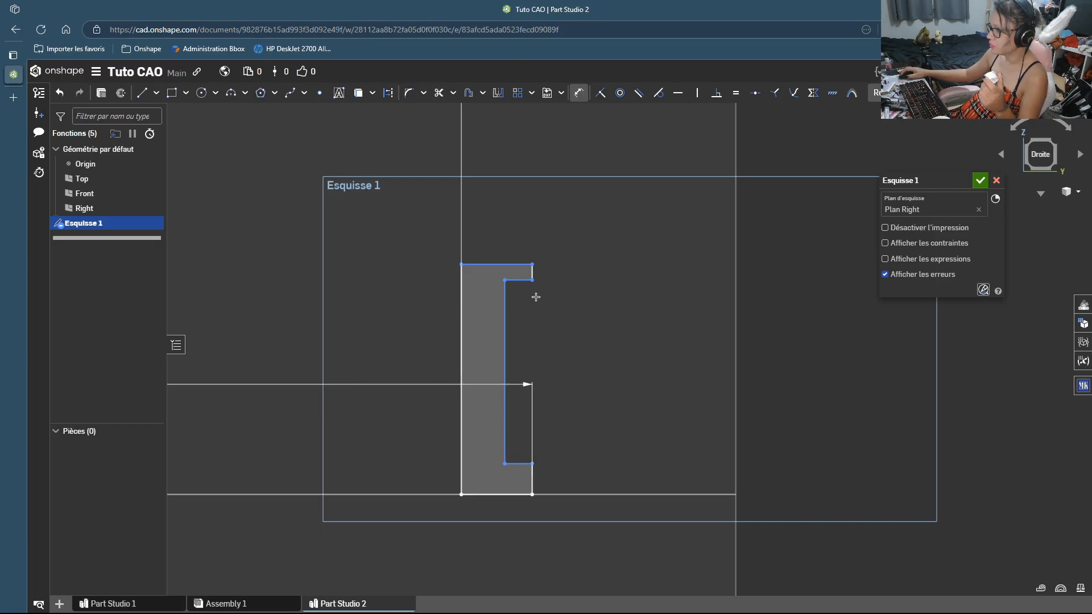
left_click(533, 270)
left_click(588, 273)
type("2")
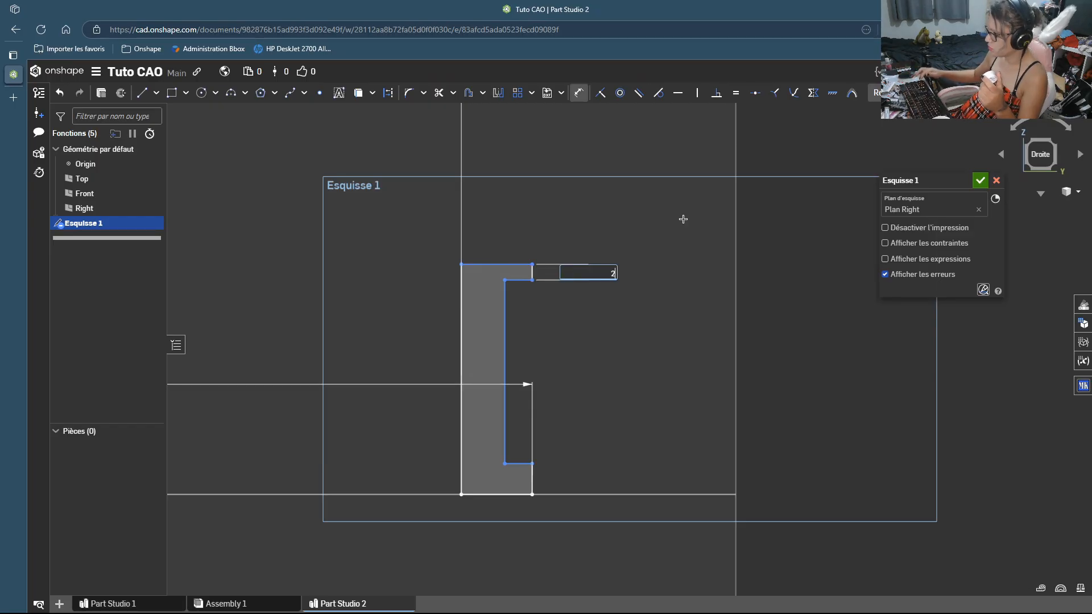
key("Return")
left_click(532, 480)
left_click(614, 436)
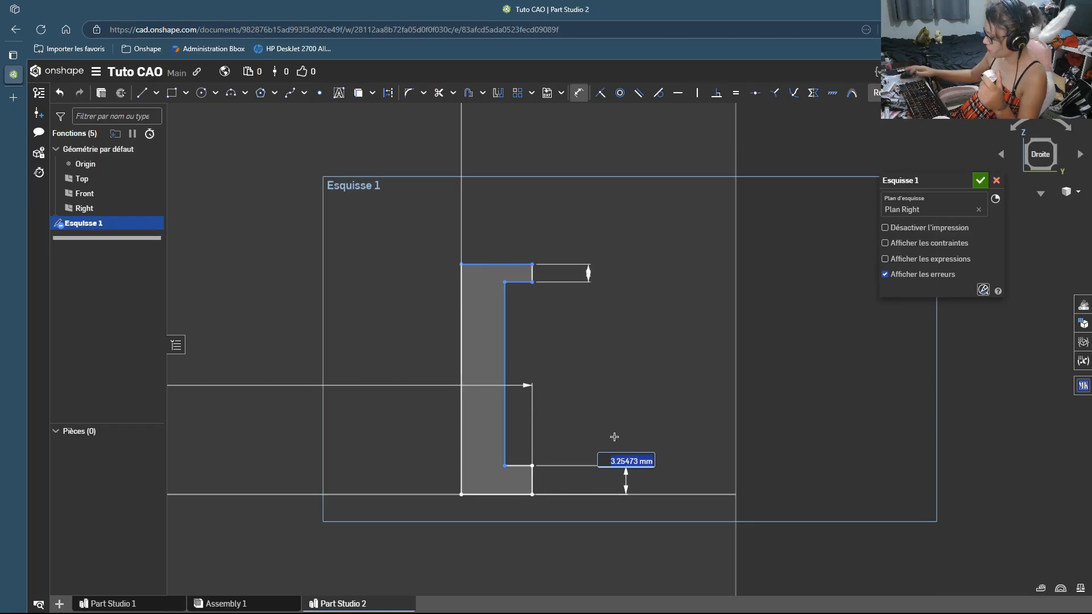
type("2")
key("Return")
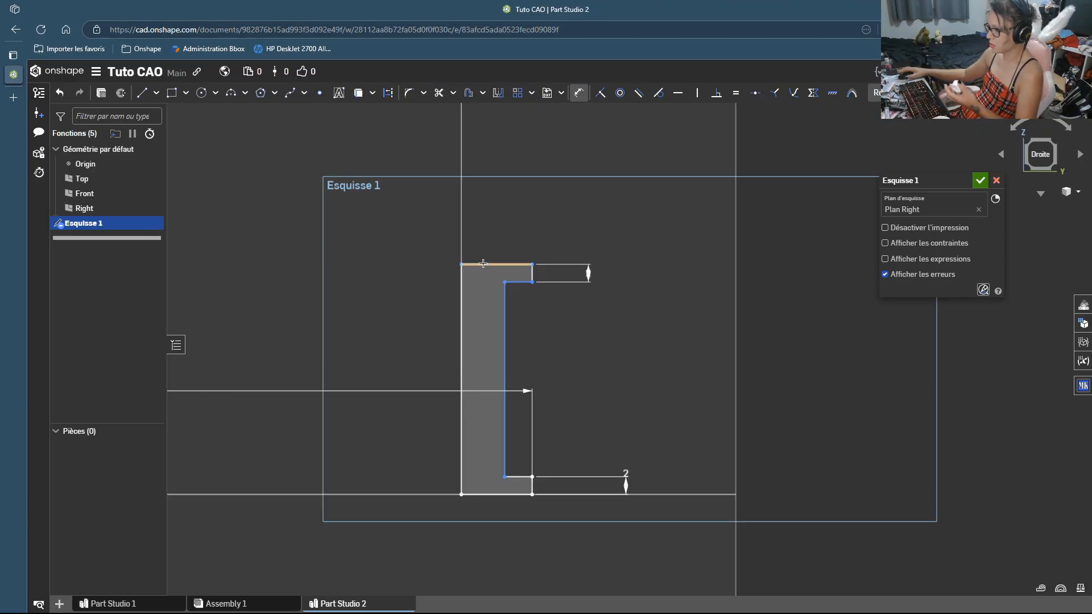
Step: Dimension the profile's inner vertical edge at 48 mm from the vertical axis through the origin
scroll(494, 289, "down", 3)
left_click(316, 310)
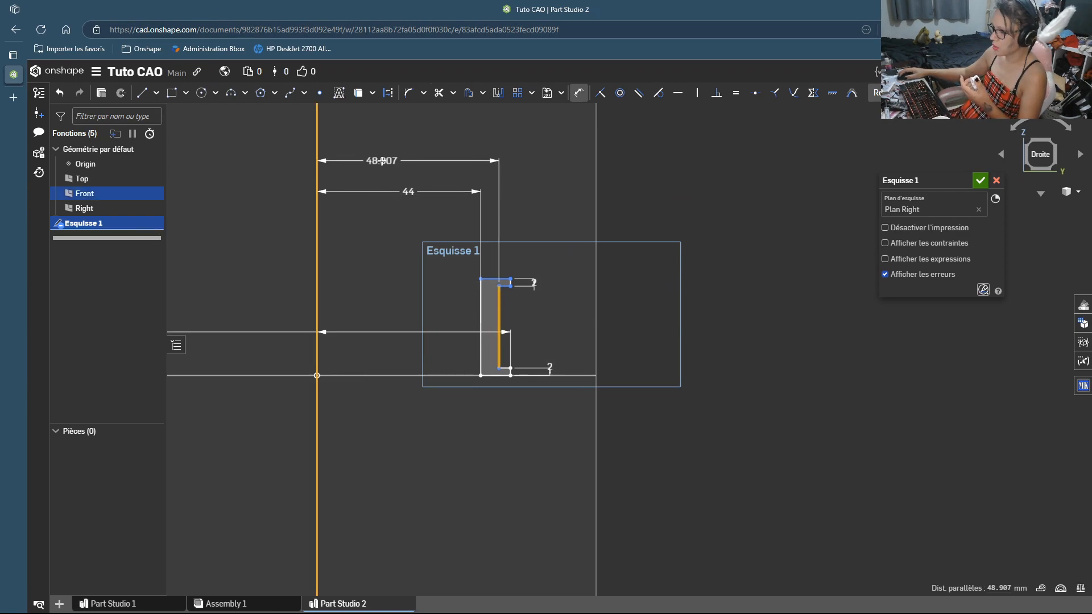
left_click(402, 153)
type("4")
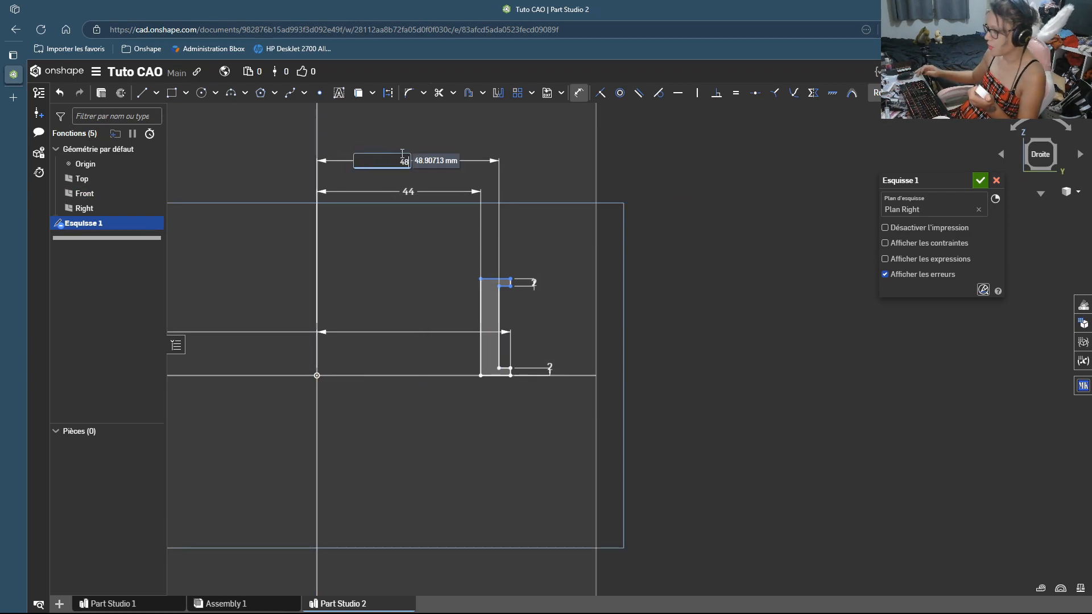
type("8")
key("Return")
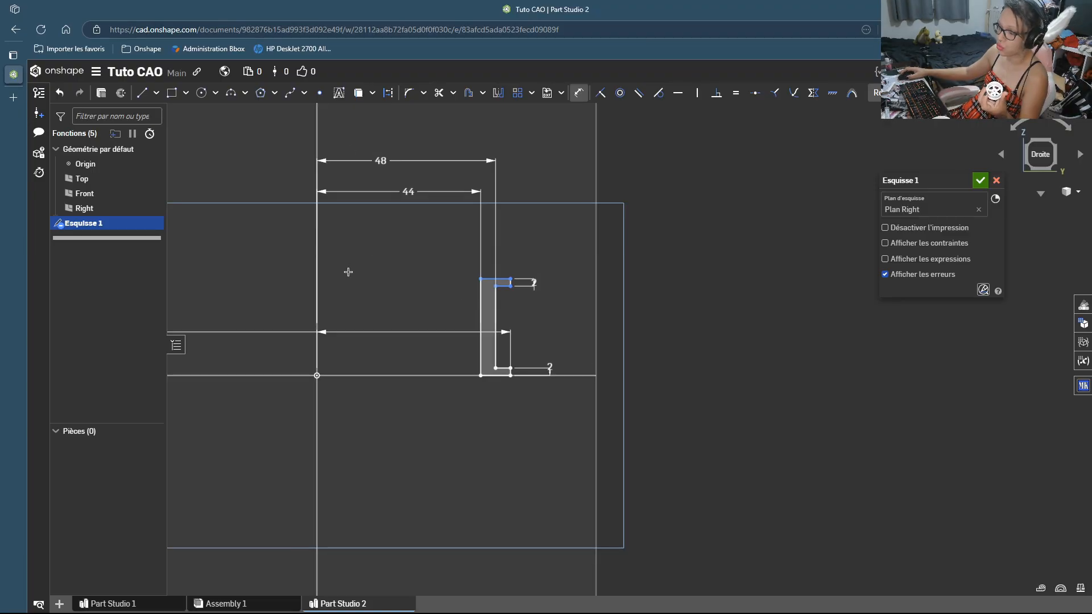
Step: Dimension the profile's overall height at 26 mm and place the dimension to the right of the profile
left_click(482, 297)
left_click(447, 309)
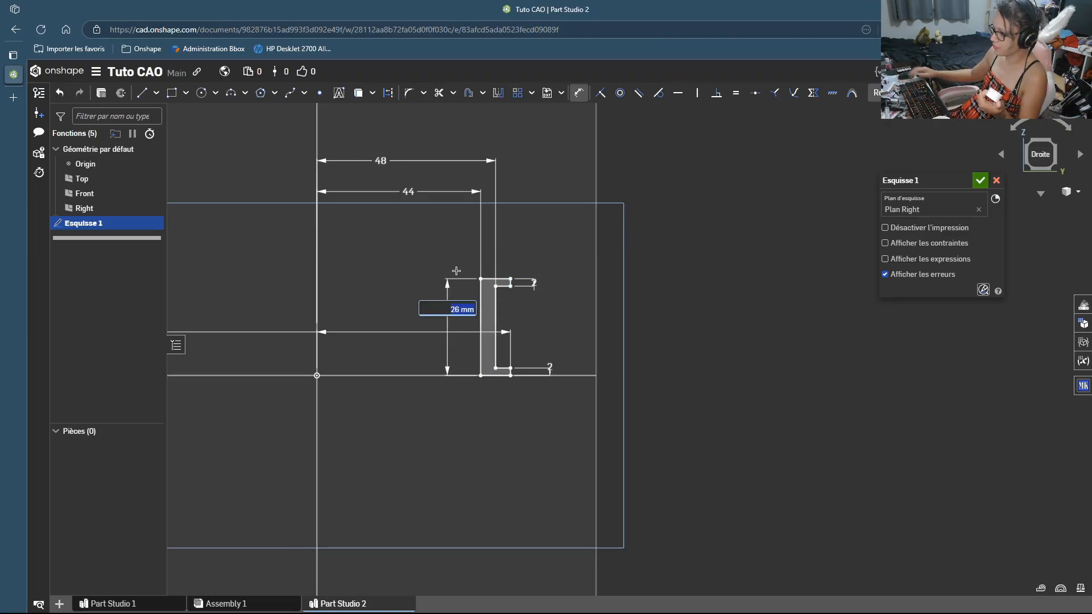
key("Return")
left_click_drag(448, 308, 635, 304)
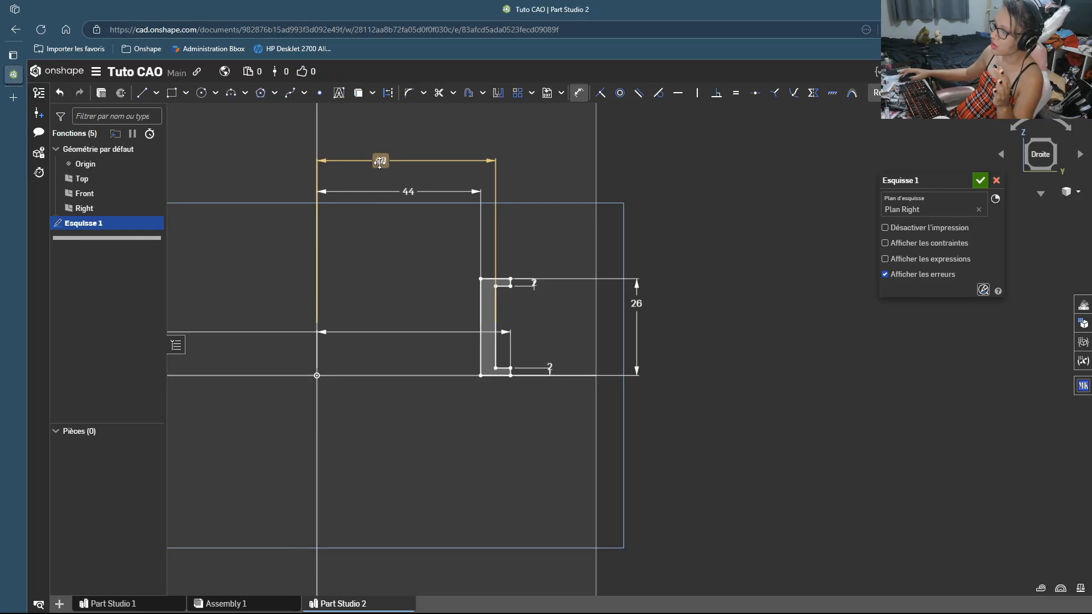
Step: Shift the 48 mm dimension's text and set the distance from the origin axis to the profile's left edge to 44/2 mm
left_click_drag(379, 162, 431, 164)
double_click(431, 163)
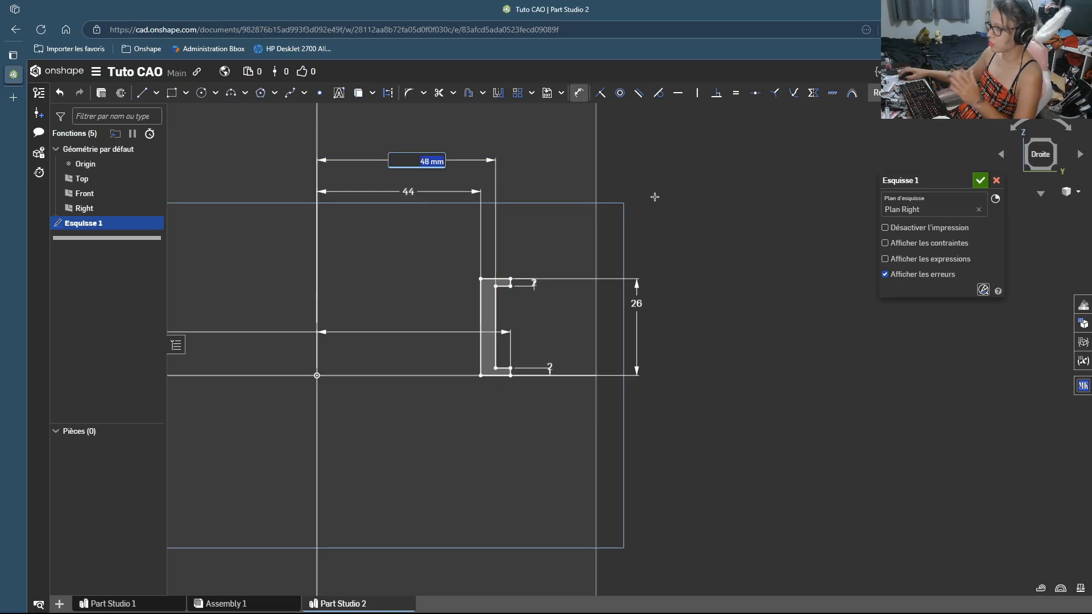
key("Return")
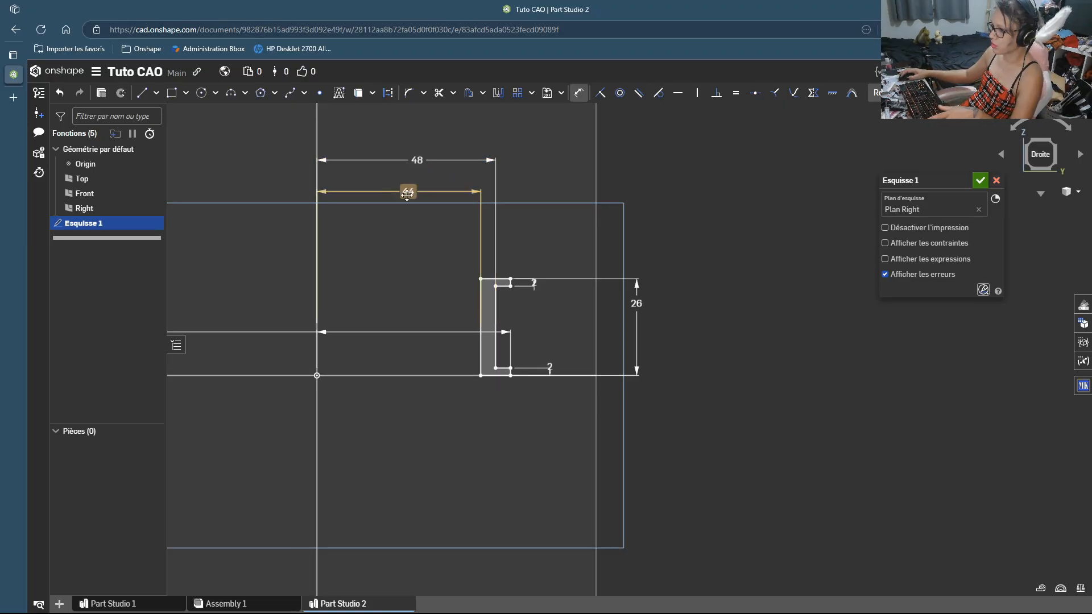
double_click(408, 192)
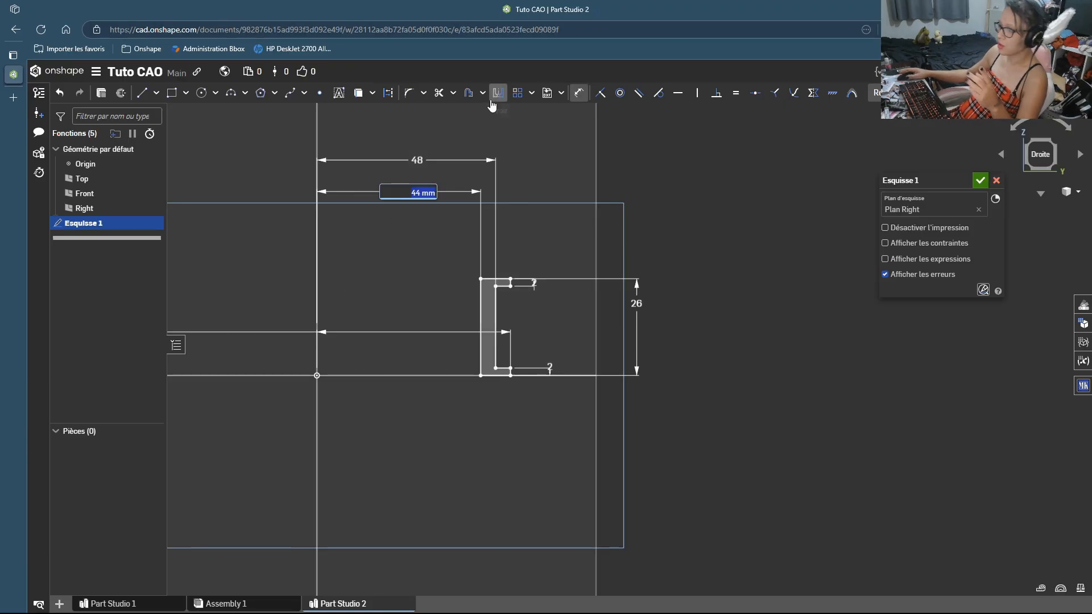
type("44/2")
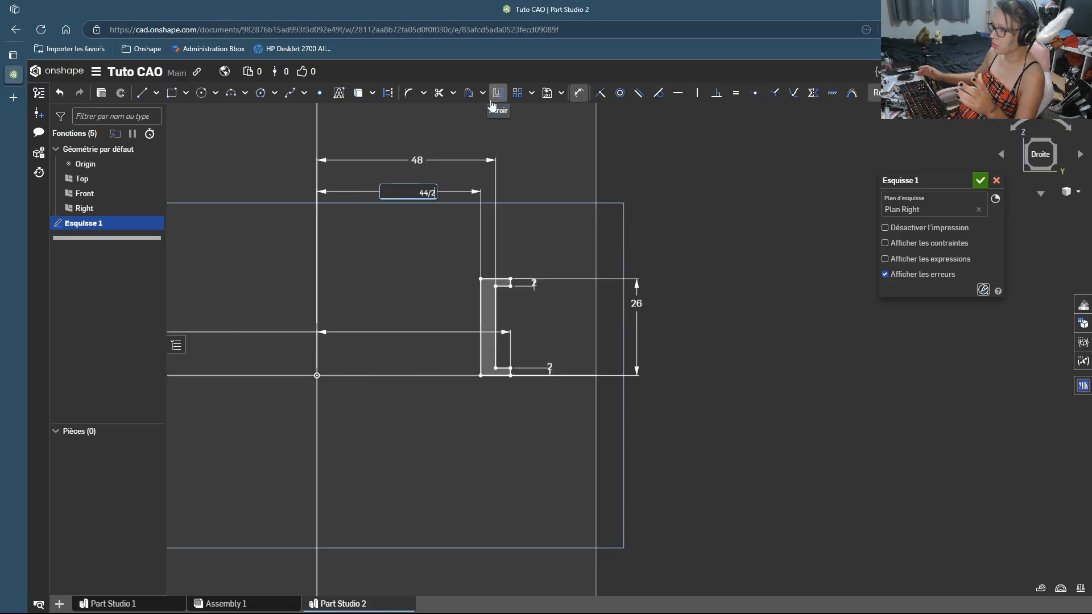
key("Return")
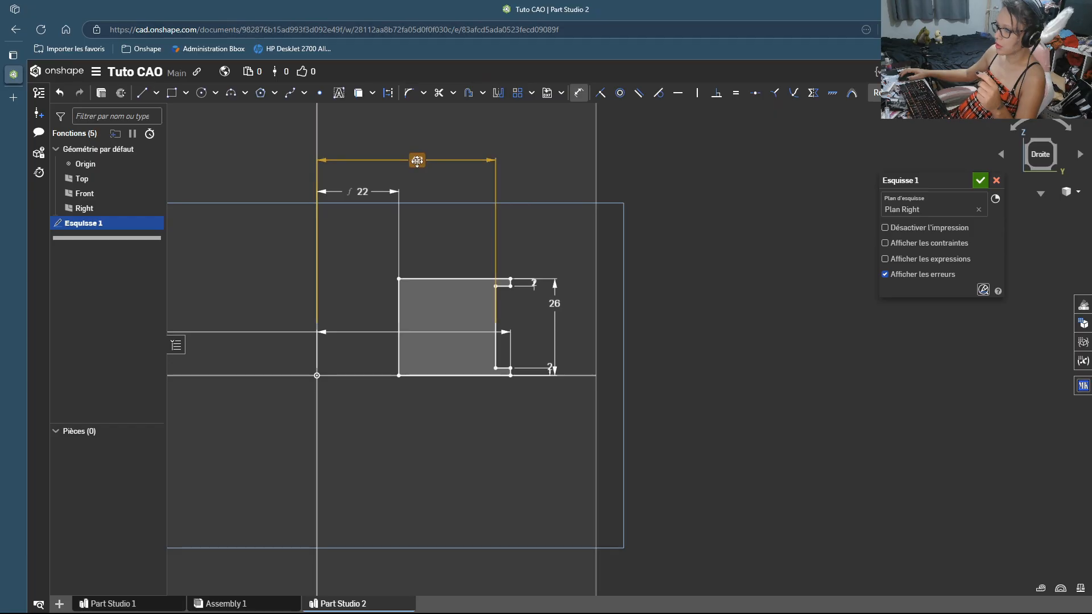
Step: Set the distance from the origin axis to the profile's inner vertical edge to 48/2 mm
double_click(417, 160)
type("48/")
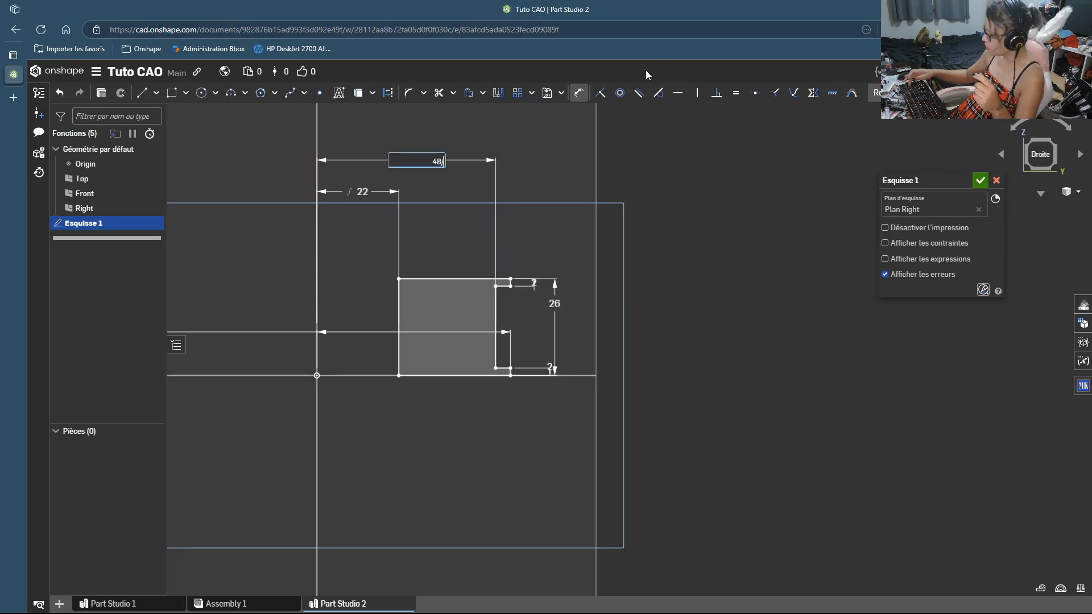
type("2")
key("Return")
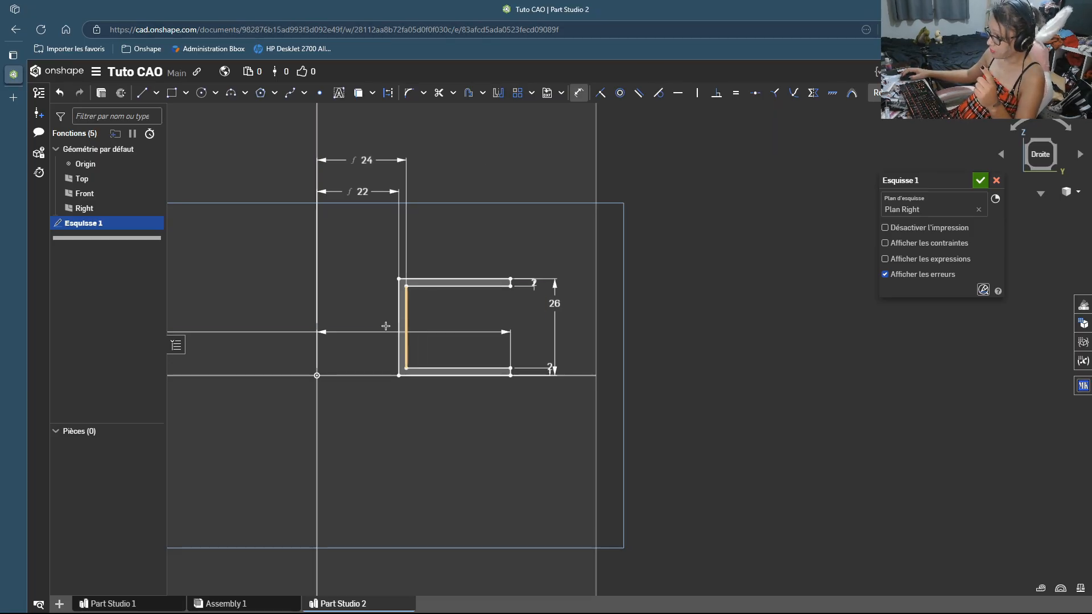
Step: Set the distance from the origin axis to the right ends of the lips to 52/2 mm
scroll(436, 346, "down", 3)
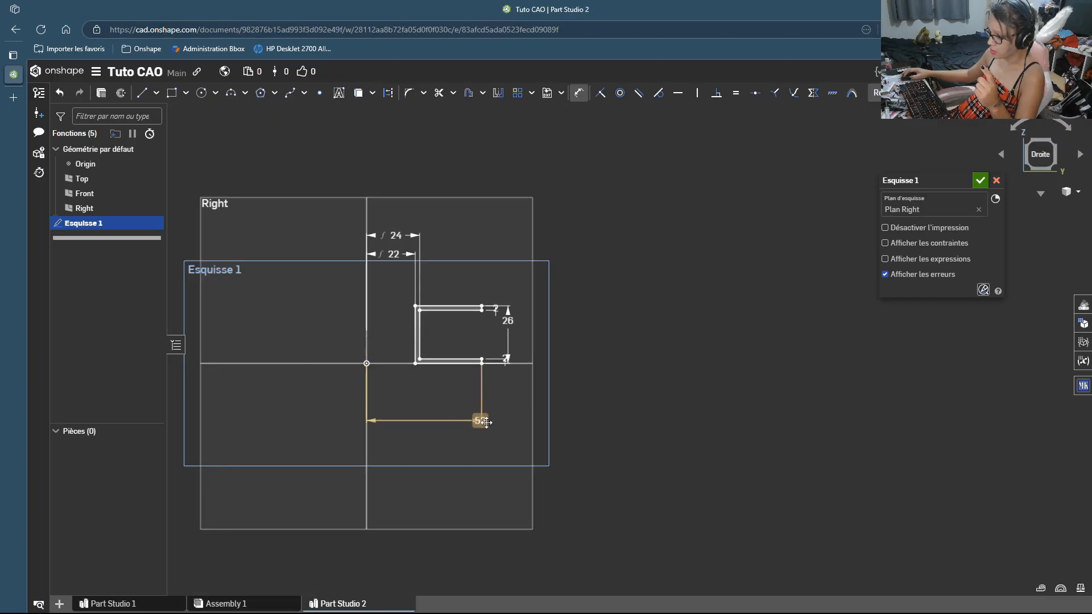
left_click(455, 405)
type("/")
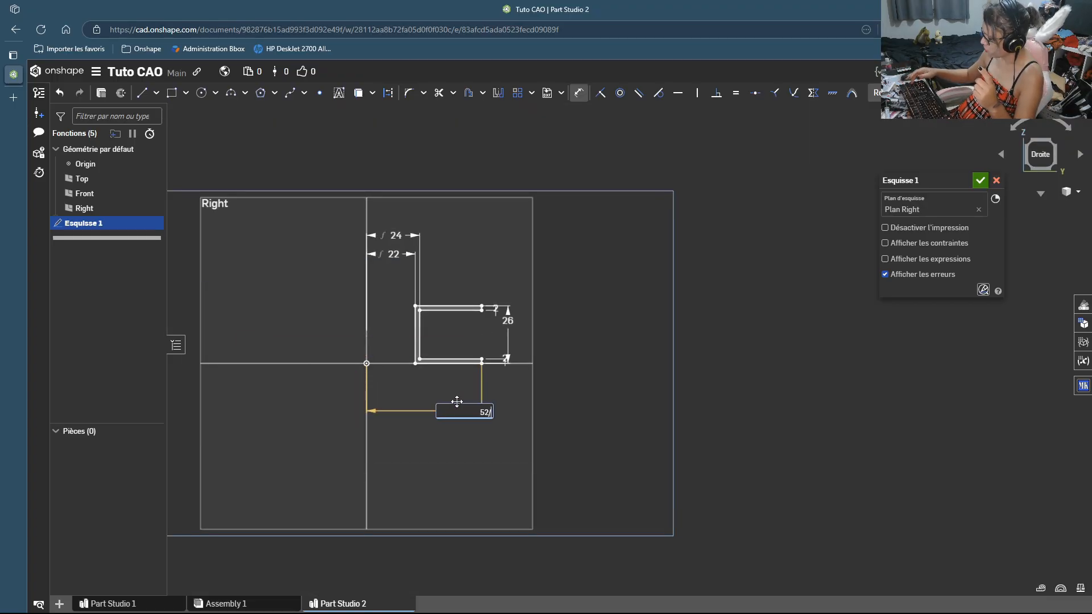
type("2")
key("Return")
scroll(396, 341, "up", 5)
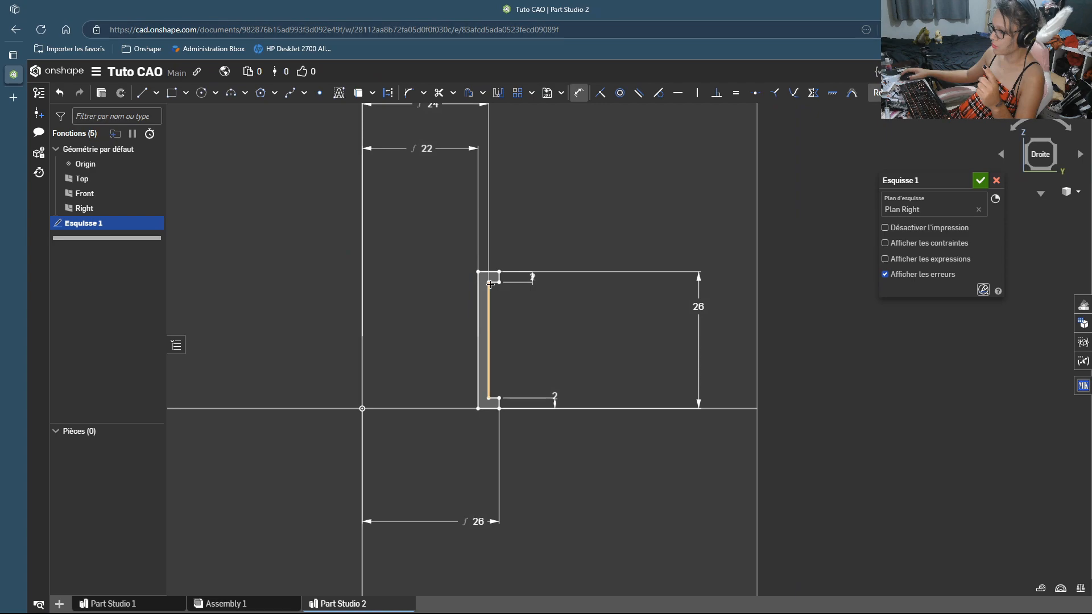
Step: Set the left edge's distance from the origin axis to 45/2 mm and check the 26 mm height dimension
scroll(424, 266, "down", 2)
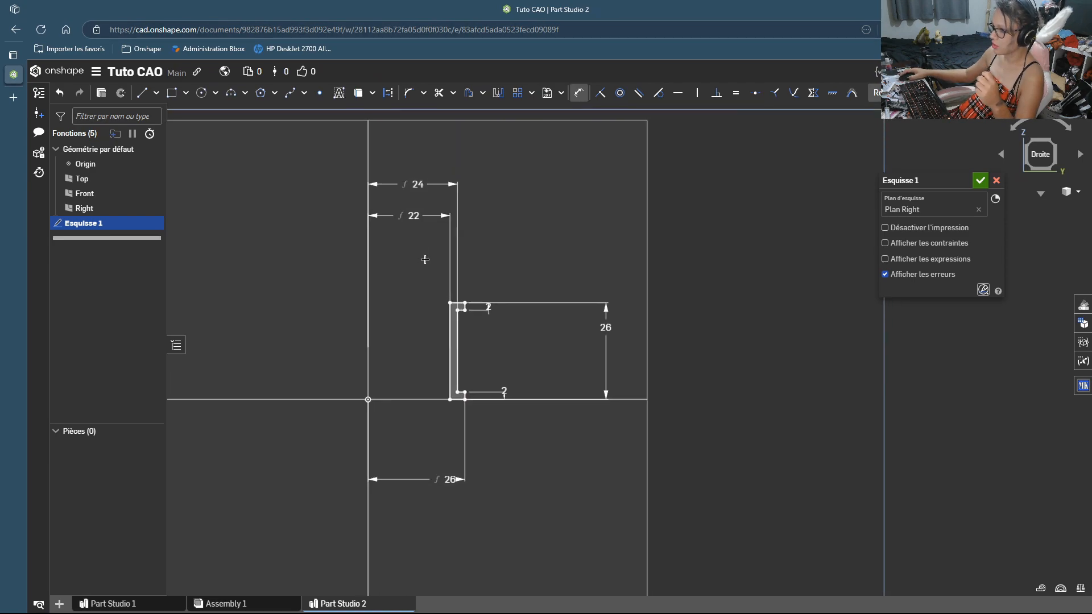
scroll(396, 174, "up", 3)
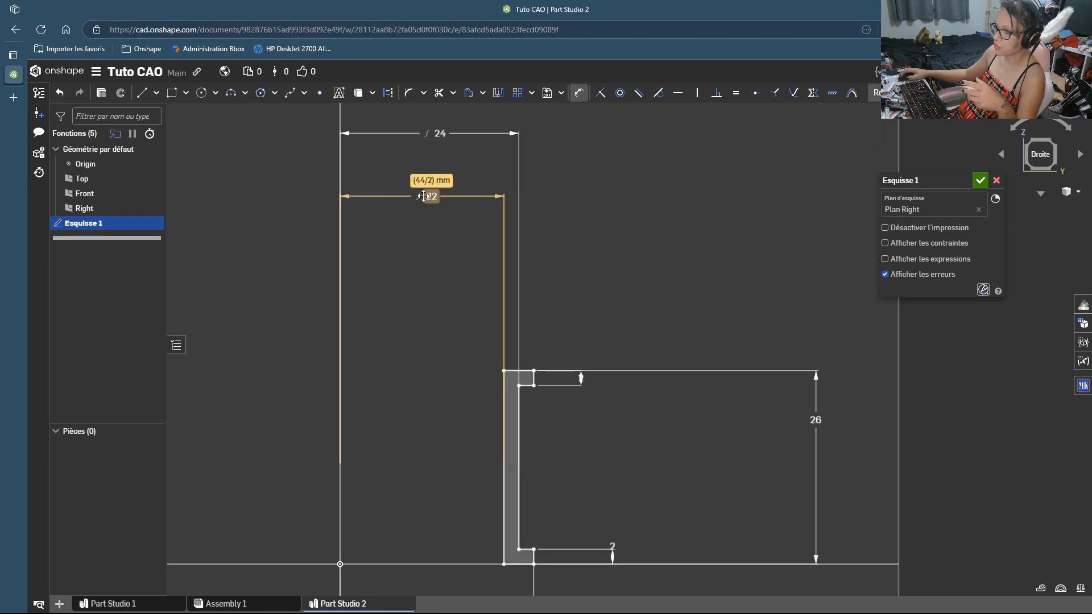
scroll(449, 224, "down", 3)
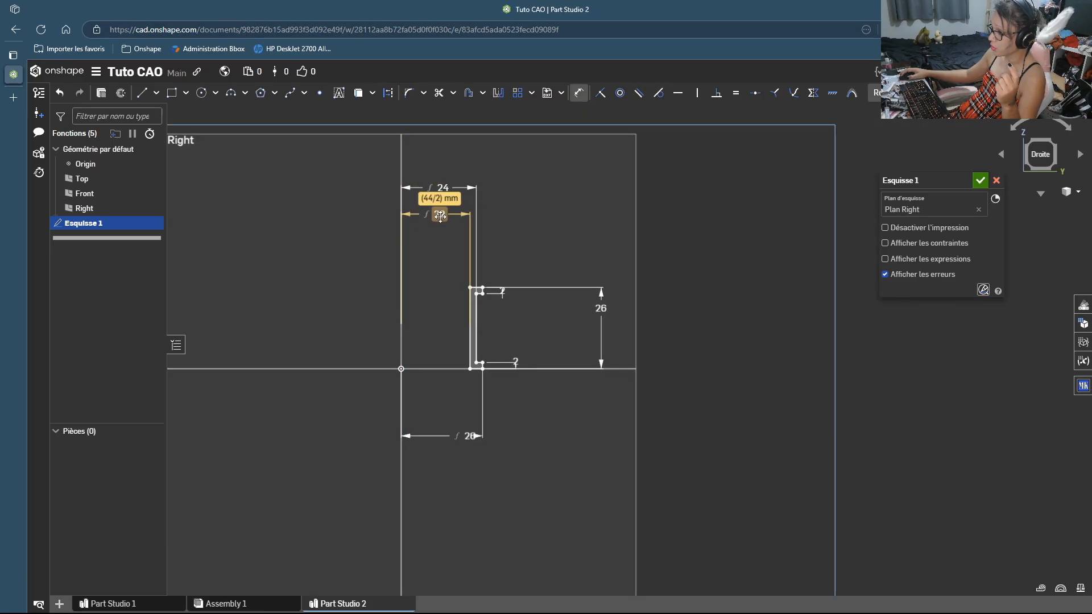
double_click(440, 215)
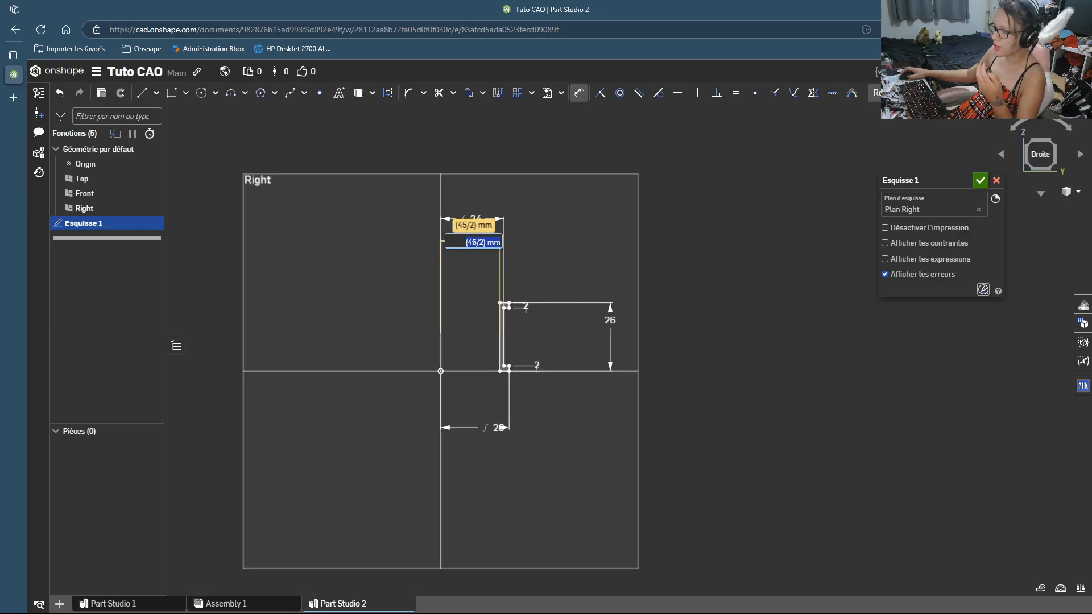
double_click(611, 322)
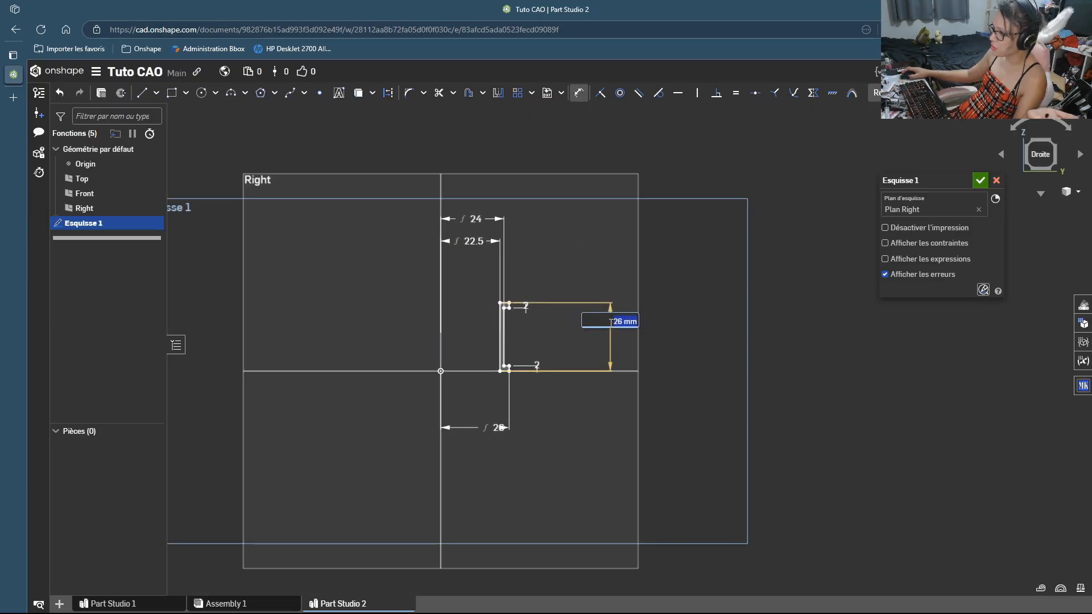
left_click(616, 249)
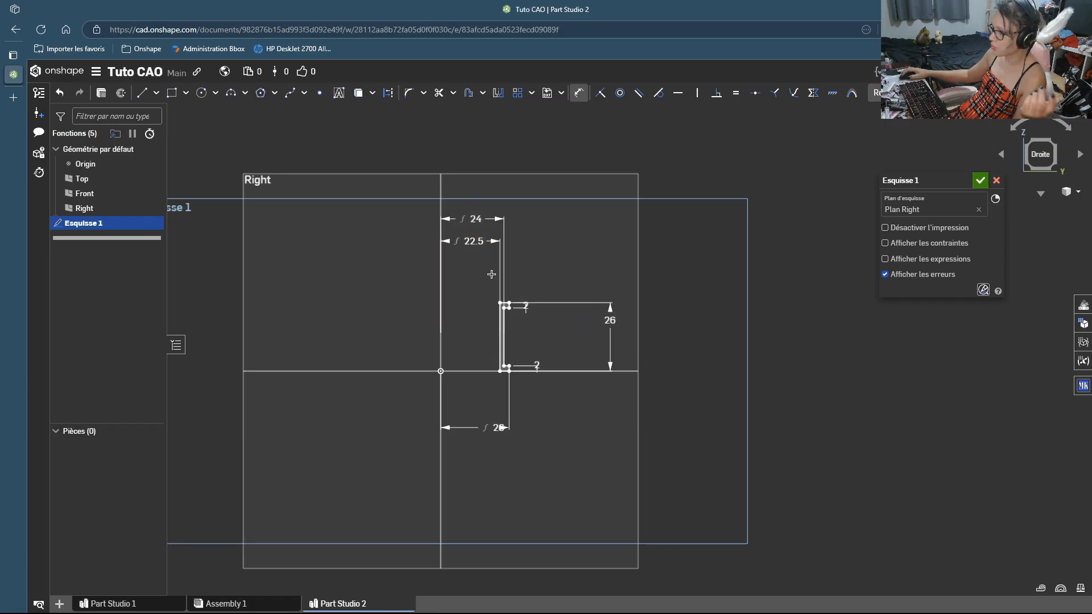
Step: Set the left edge's distance from the origin axis to 44/2 mm and replace the expression with a plain 22 mm
double_click(474, 242)
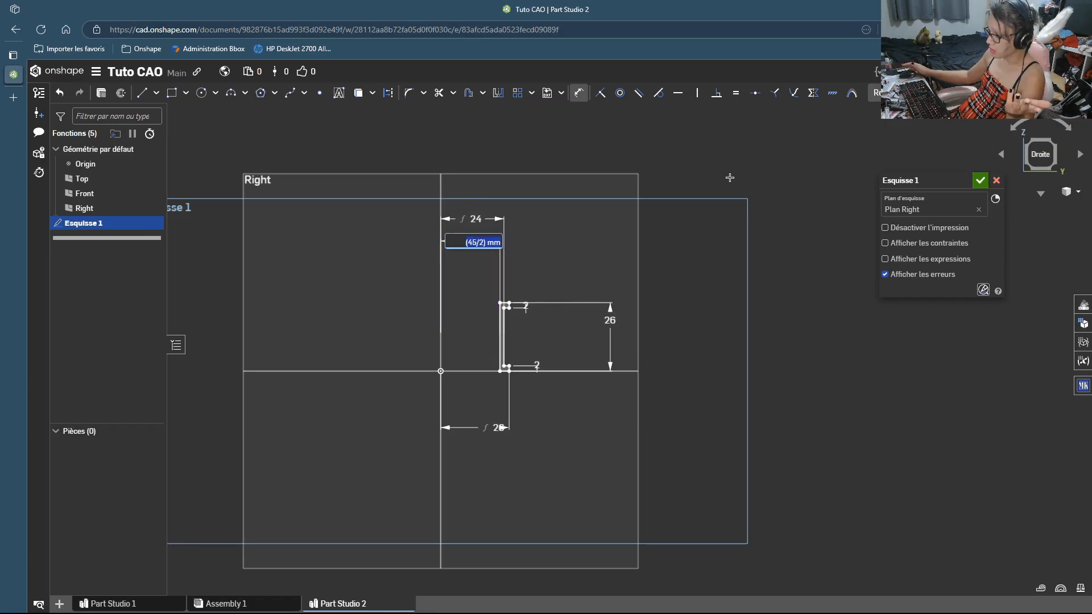
type("44/")
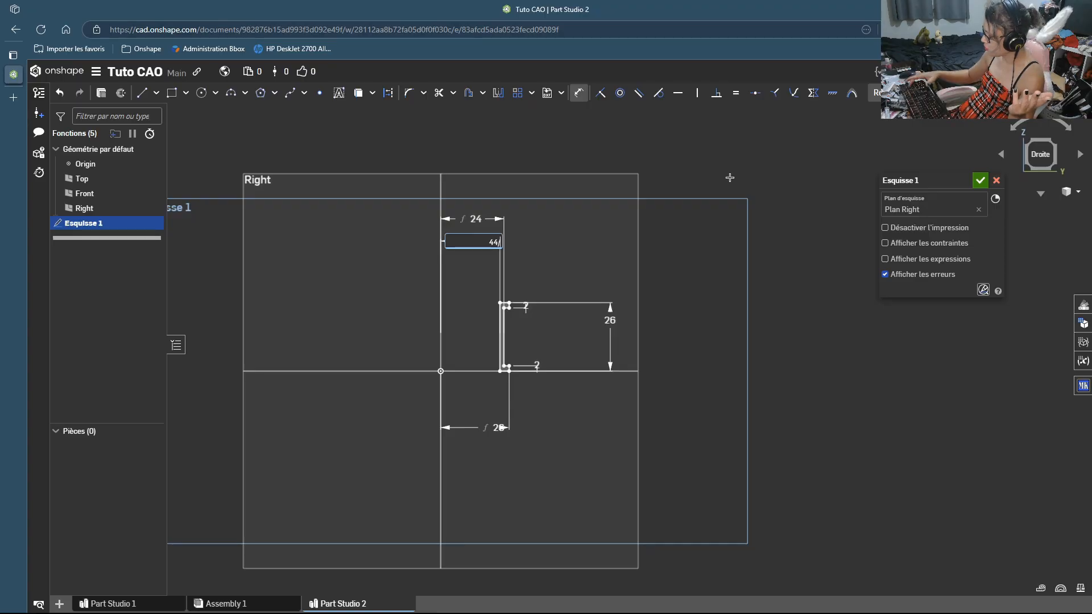
type("2")
key("Return")
double_click(472, 242)
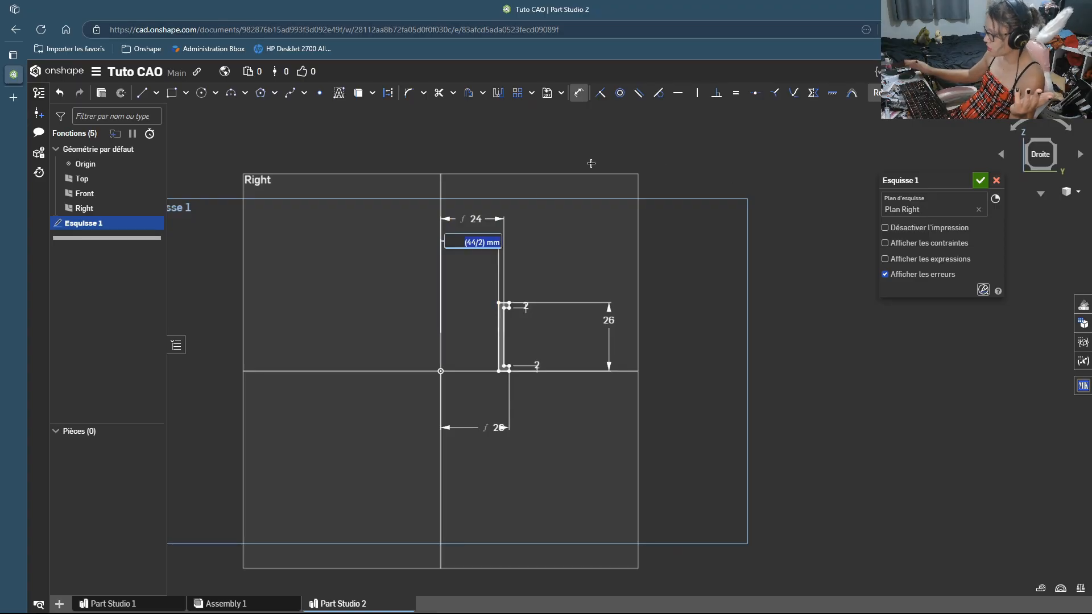
key("Return")
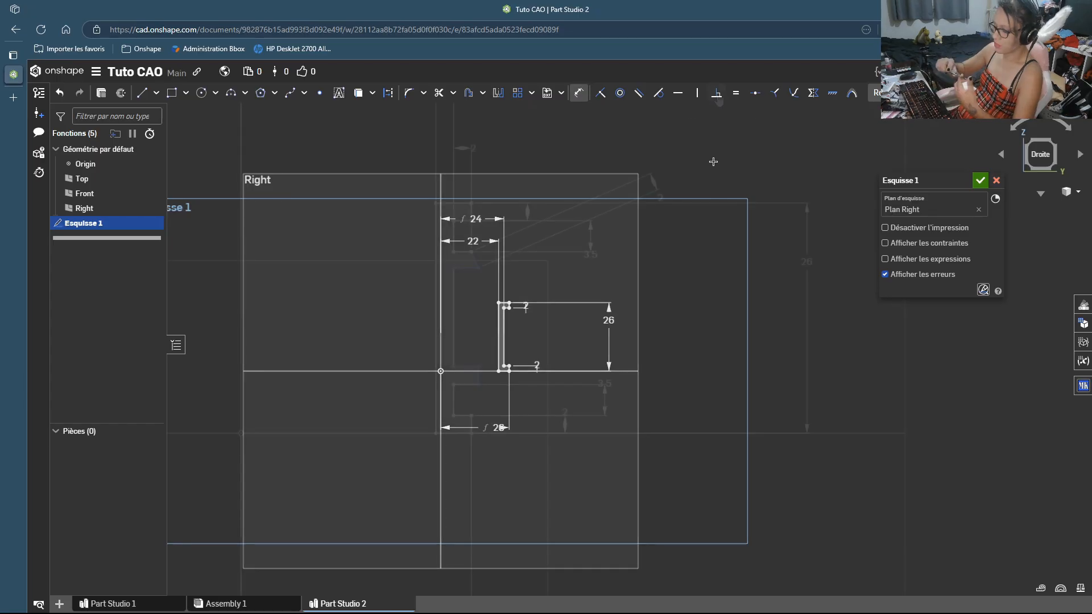
Step: Draw a vertical construction line upward from the origin to serve as the revolution axis of the profile
scroll(525, 344, "up", 6)
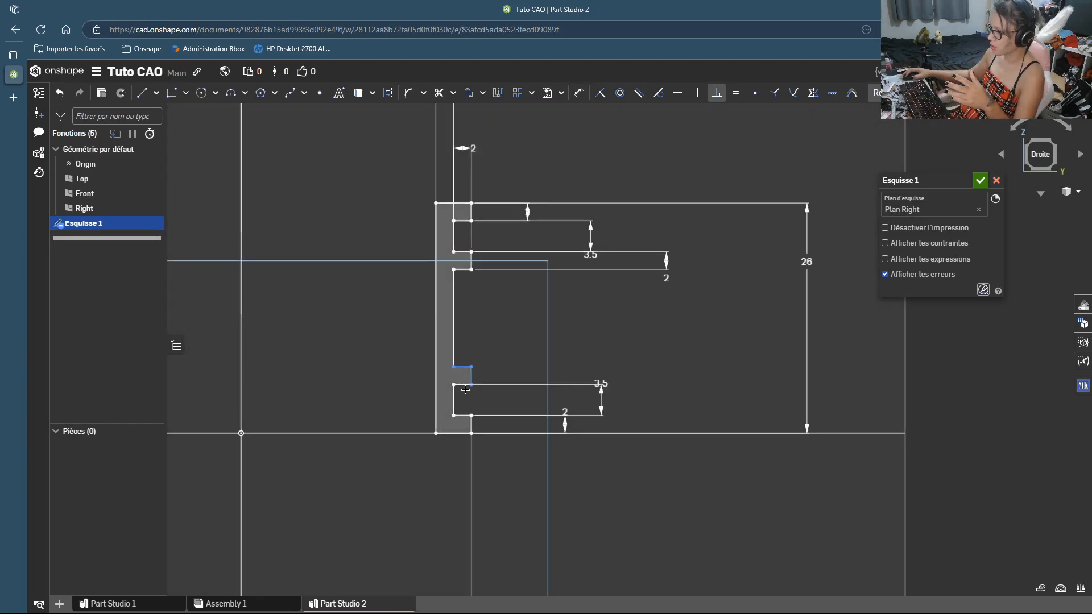
scroll(674, 364, "down", 4)
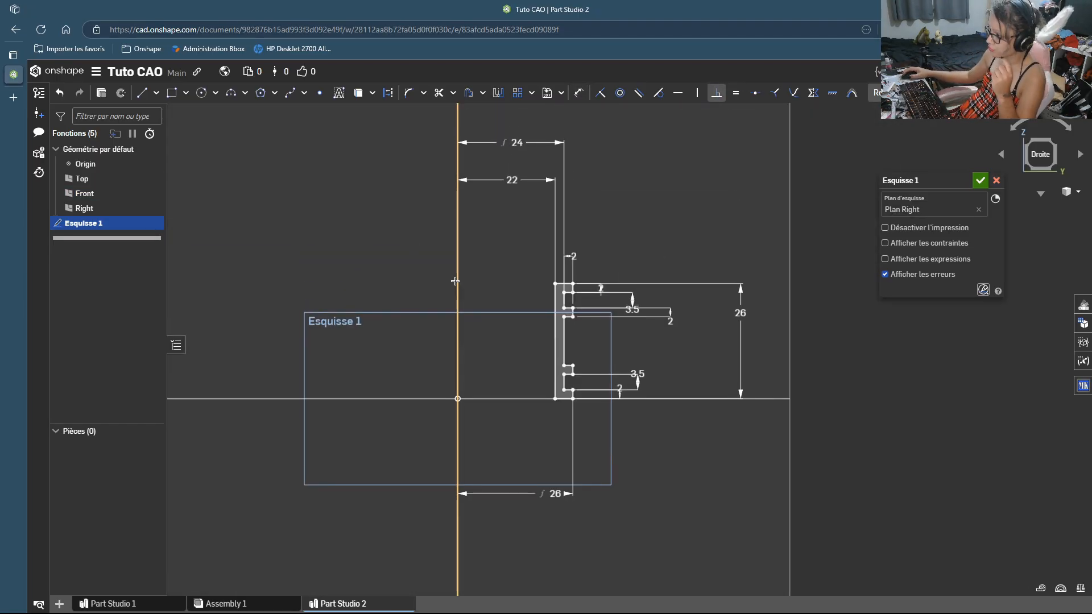
right_click_drag(398, 330, 442, 292)
right_click_drag(457, 276, 564, 250)
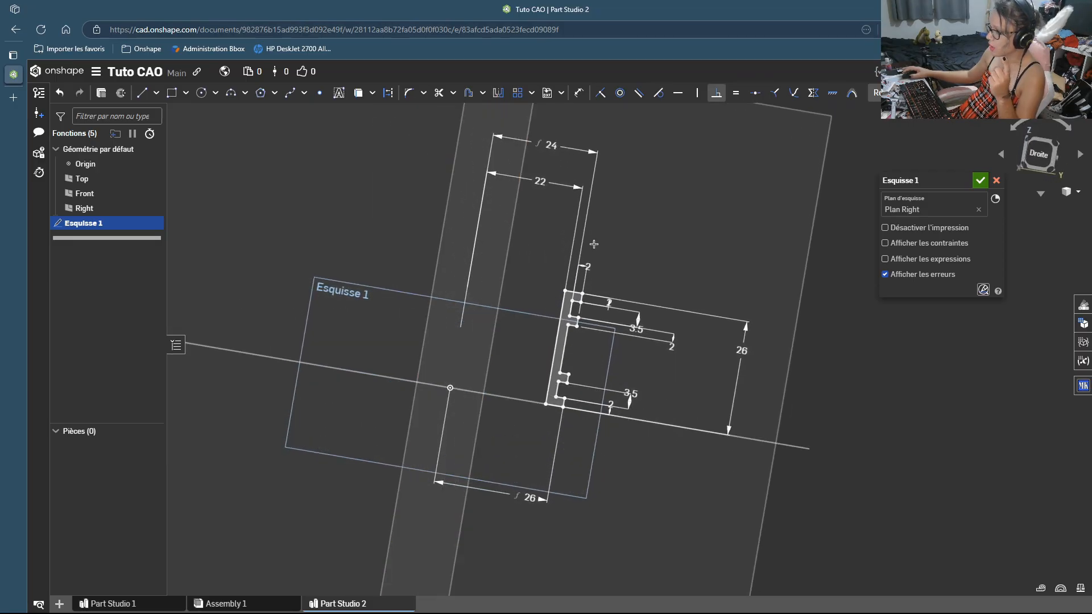
mouse_move(630, 269)
right_mouse_down()
mouse_move(627, 288)
mouse_move(607, 297)
mouse_move(625, 281)
right_mouse_up()
mouse_move(661, 187)
right_mouse_down()
mouse_move(641, 213)
mouse_move(652, 206)
right_mouse_up()
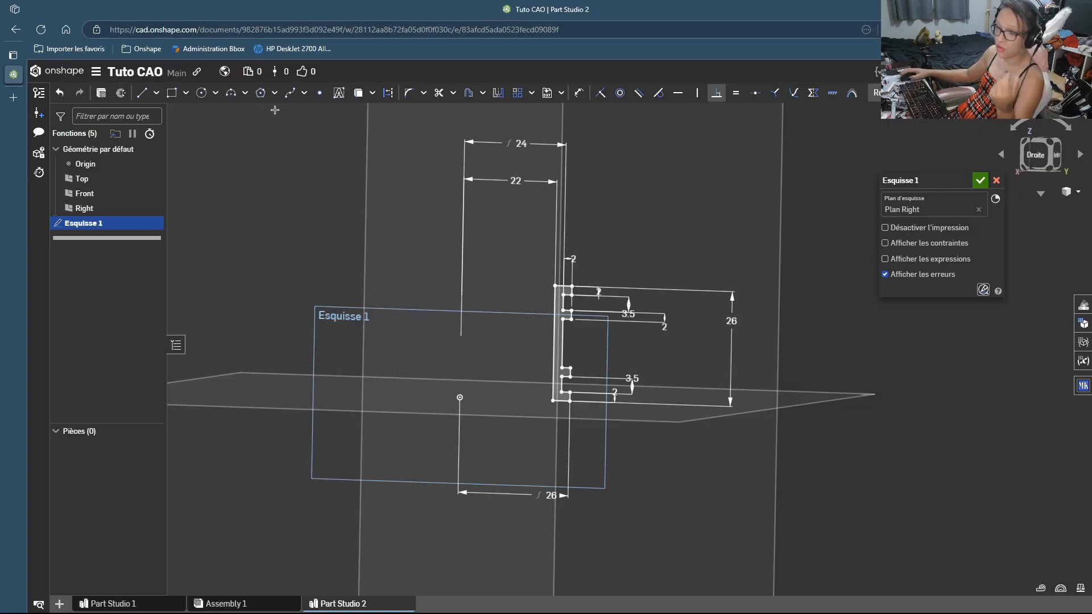
left_click(141, 93)
left_click(388, 92)
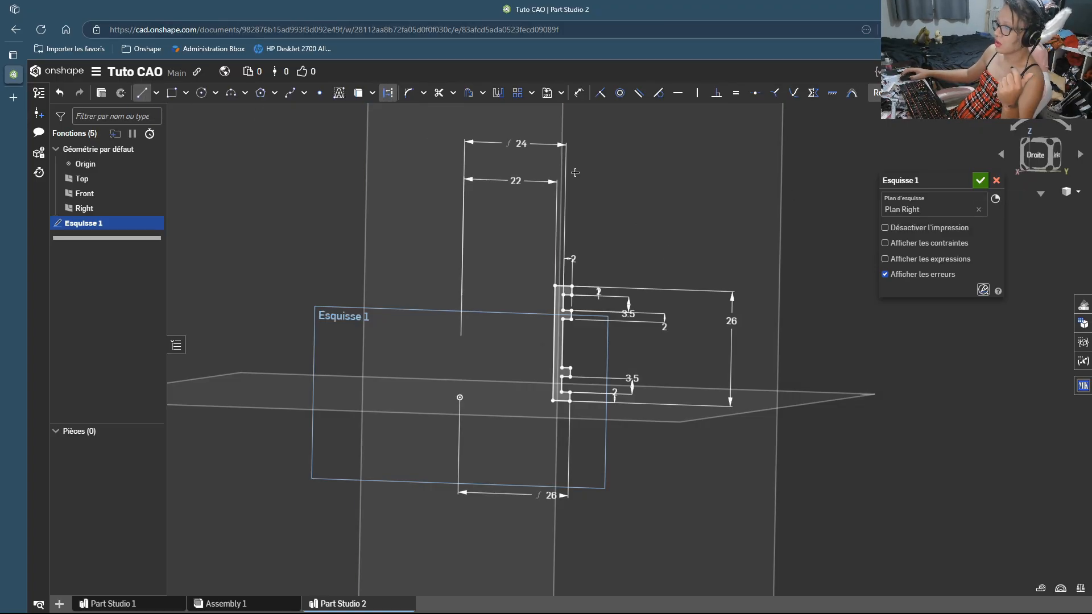
left_click(459, 394)
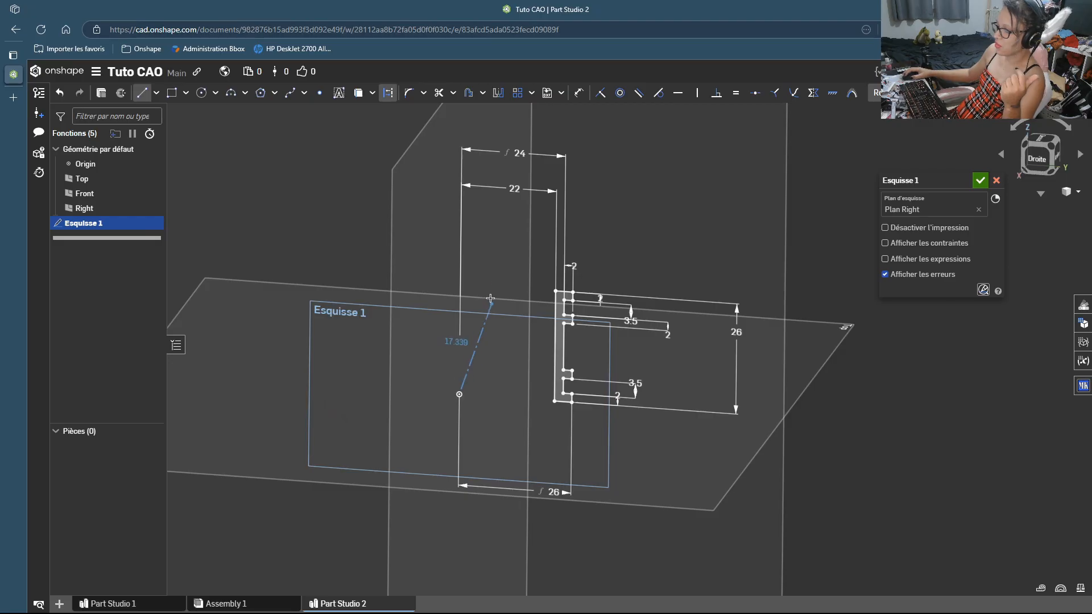
left_click(460, 246)
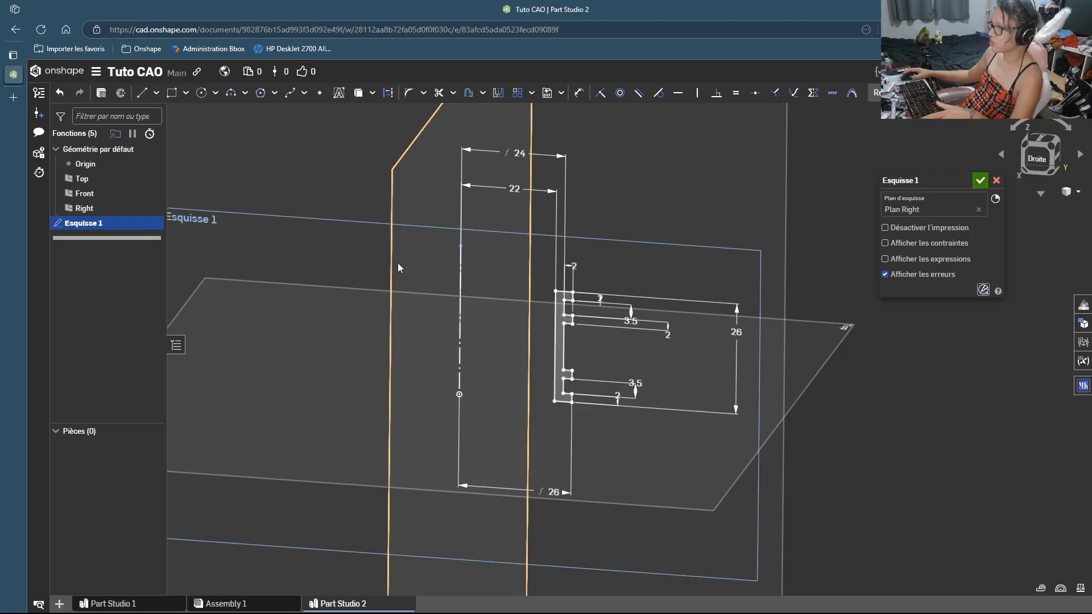
Step: Revolve the flanged profile fully around the vertical construction line as a new solid part
mouse_move(462, 295)
right_mouse_down()
mouse_move(569, 304)
mouse_move(514, 276)
mouse_move(520, 285)
right_mouse_up()
right_click_drag(569, 241, 548, 267)
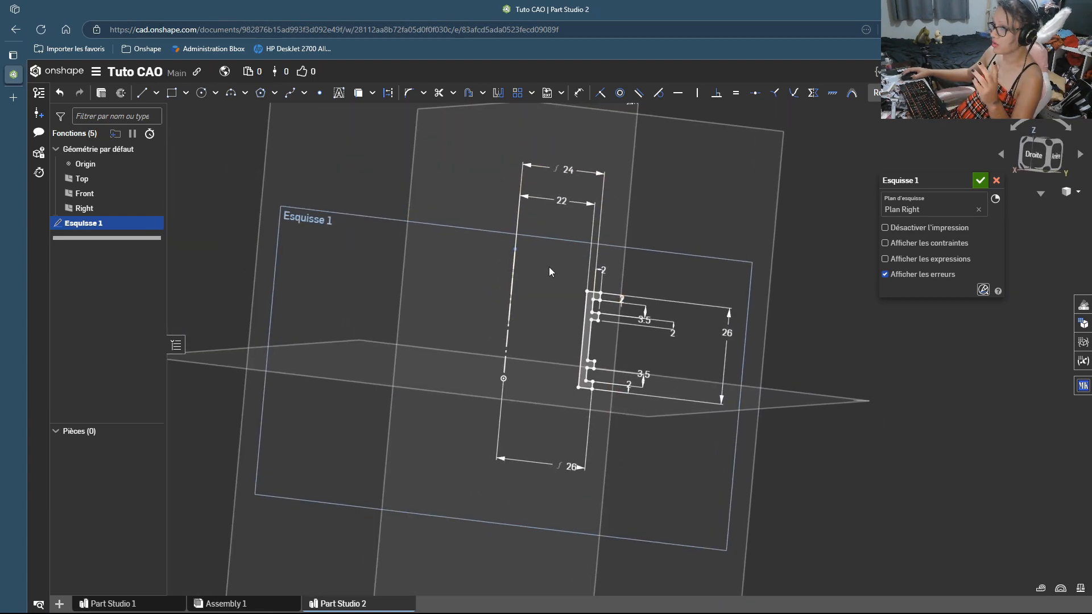
middle_click_drag(548, 268, 562, 276)
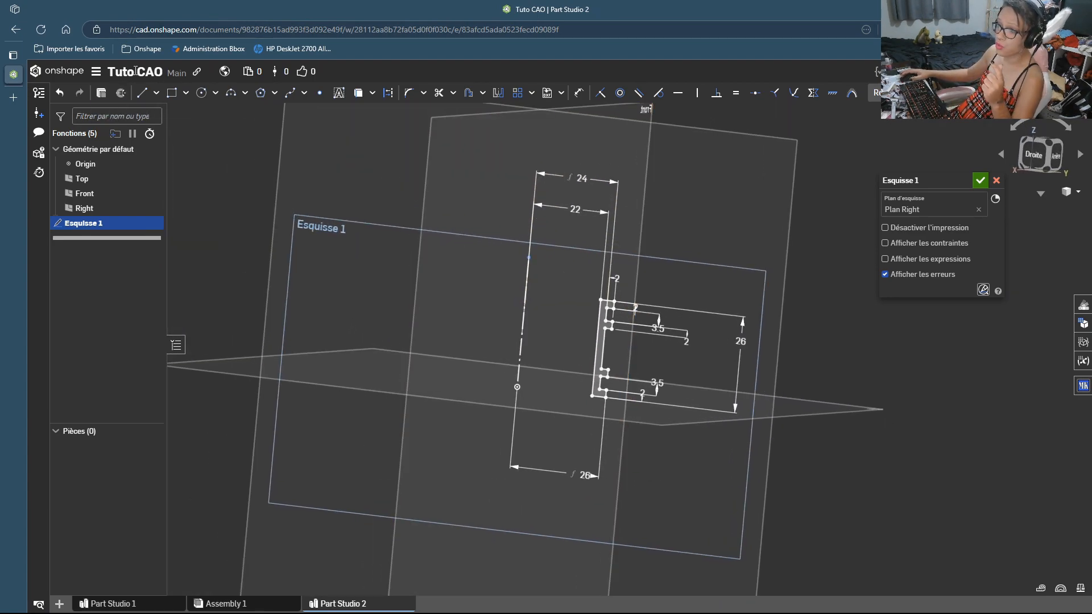
left_click(121, 94)
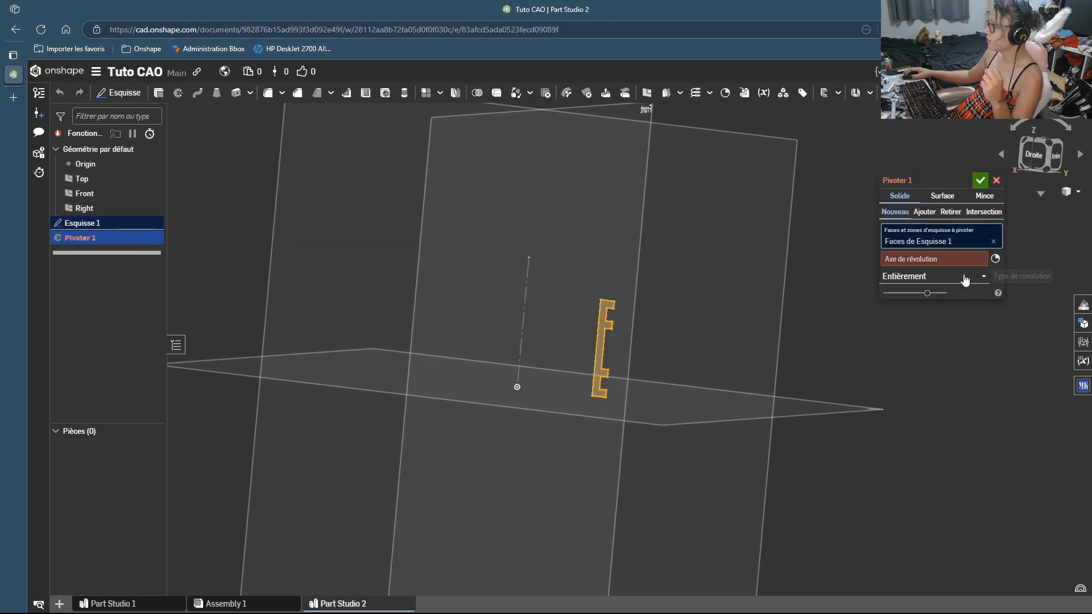
left_click(995, 243)
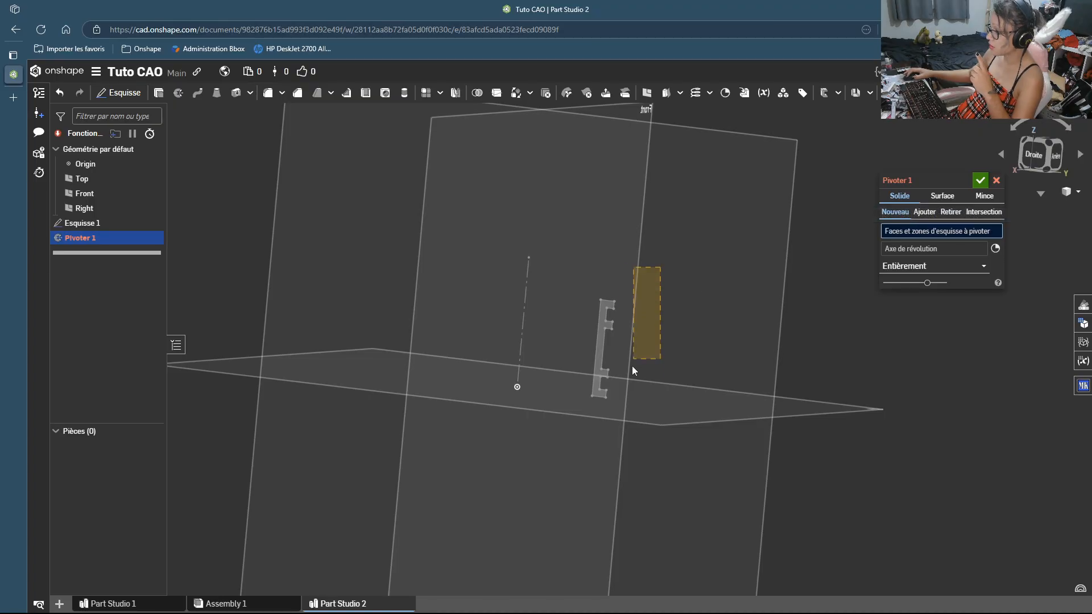
left_click(582, 435)
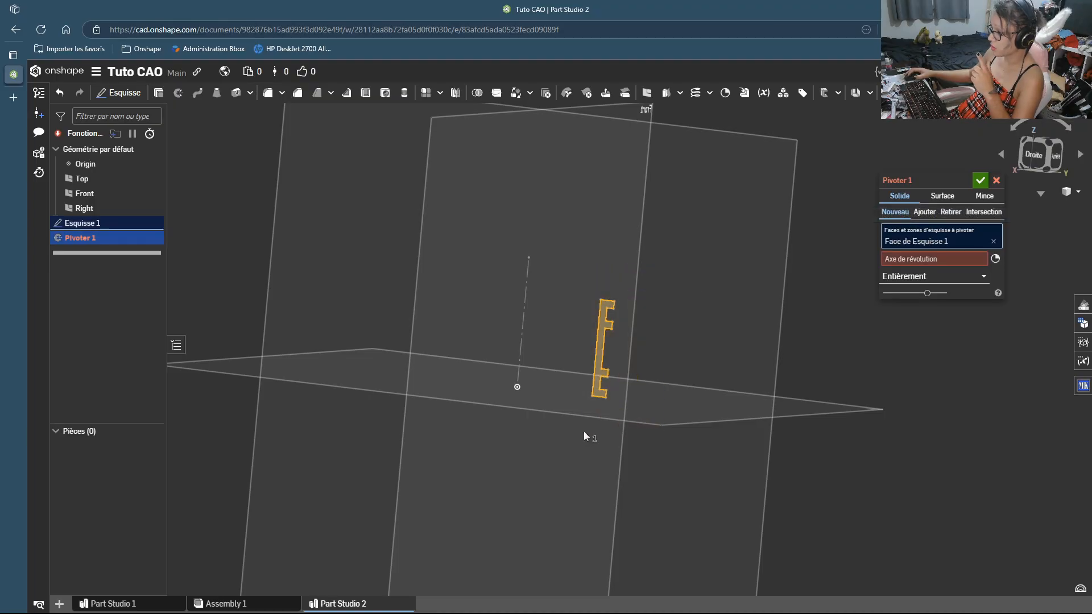
left_click(900, 261)
left_click(524, 318)
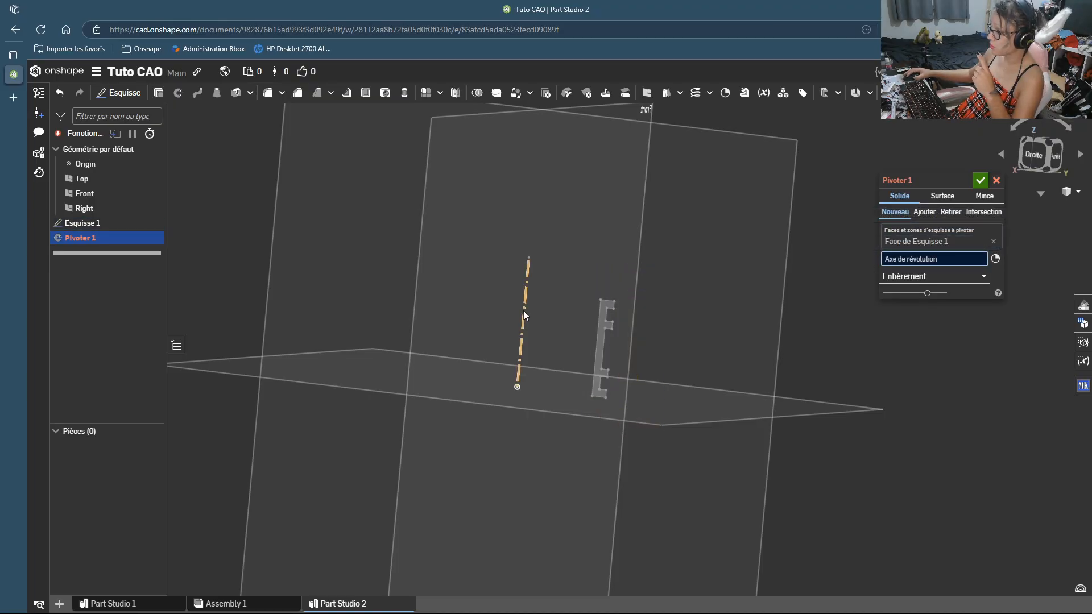
right_click_drag(855, 330, 728, 256)
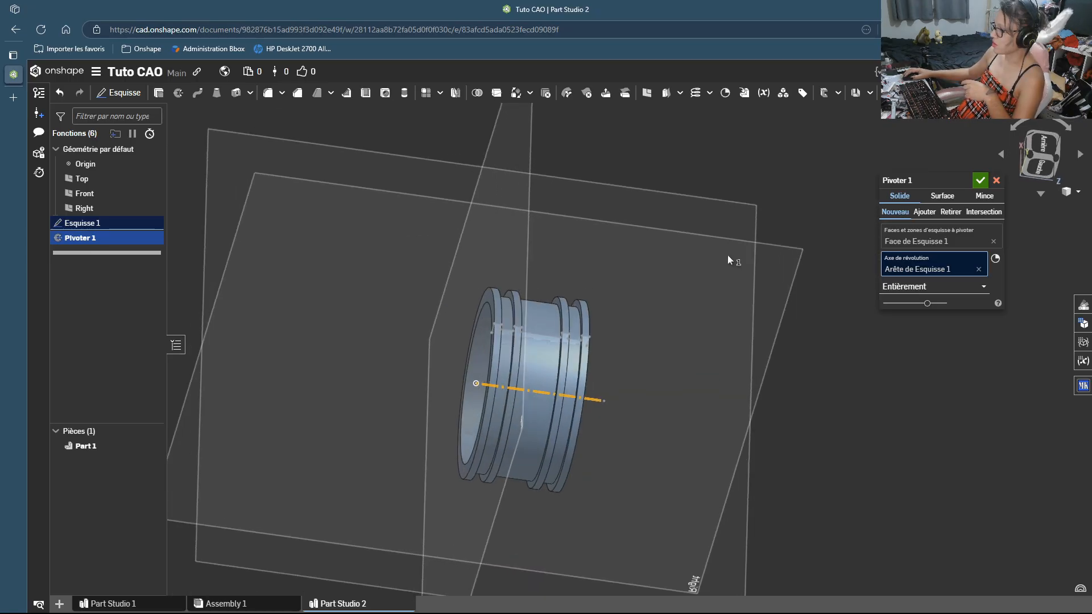
left_click(980, 181)
right_click_drag(708, 308, 725, 334)
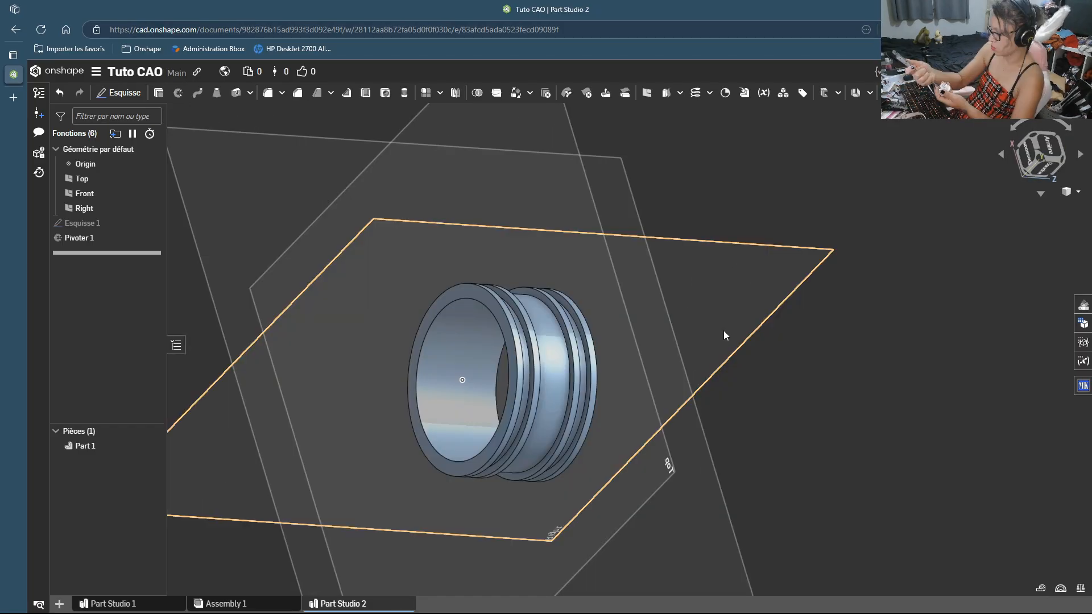
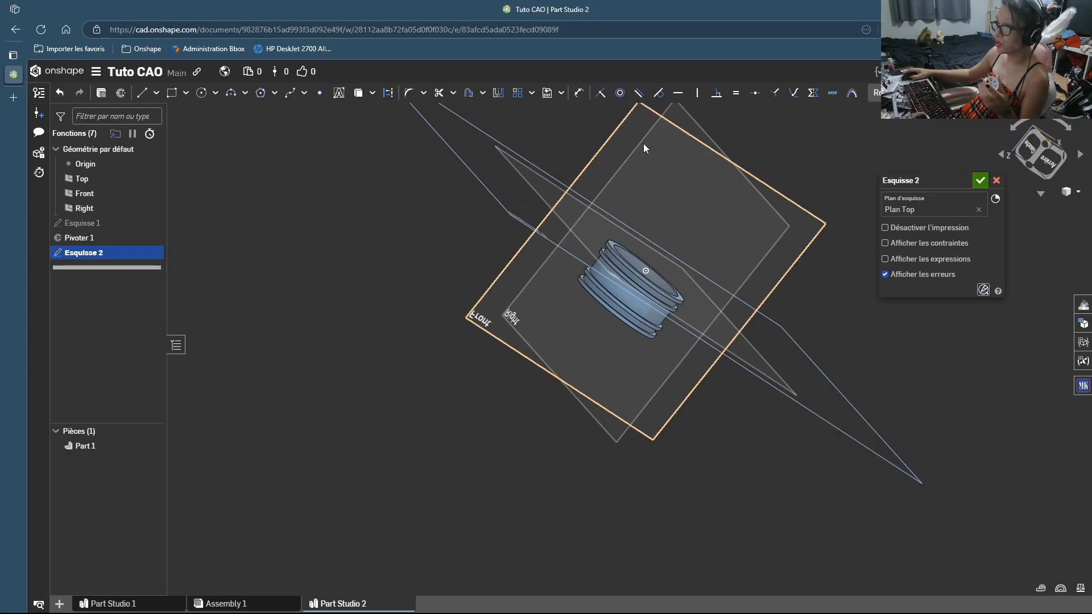
Step: Cancel the empty sketch started on the Top plane
left_click(997, 180)
mouse_move(828, 141)
right_mouse_down()
mouse_move(835, 154)
mouse_move(832, 144)
right_mouse_up()
mouse_move(704, 169)
right_mouse_down()
mouse_move(766, 178)
mouse_move(705, 176)
right_mouse_up()
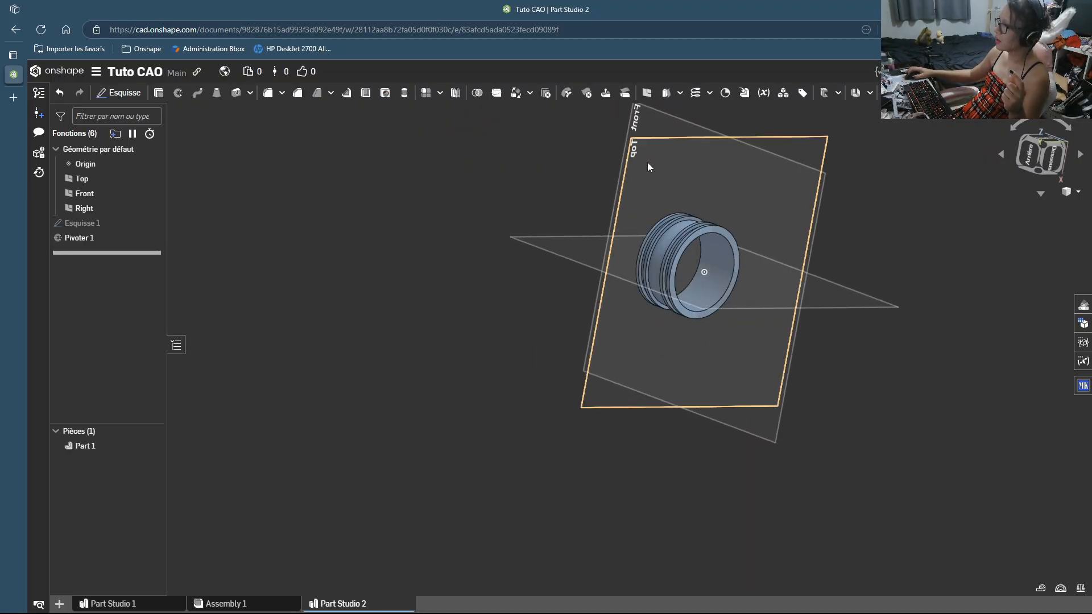
Step: Create a construction plane offset 8 mm from the Top plane, passing through the revolved ring
left_click(648, 162)
left_click(647, 92)
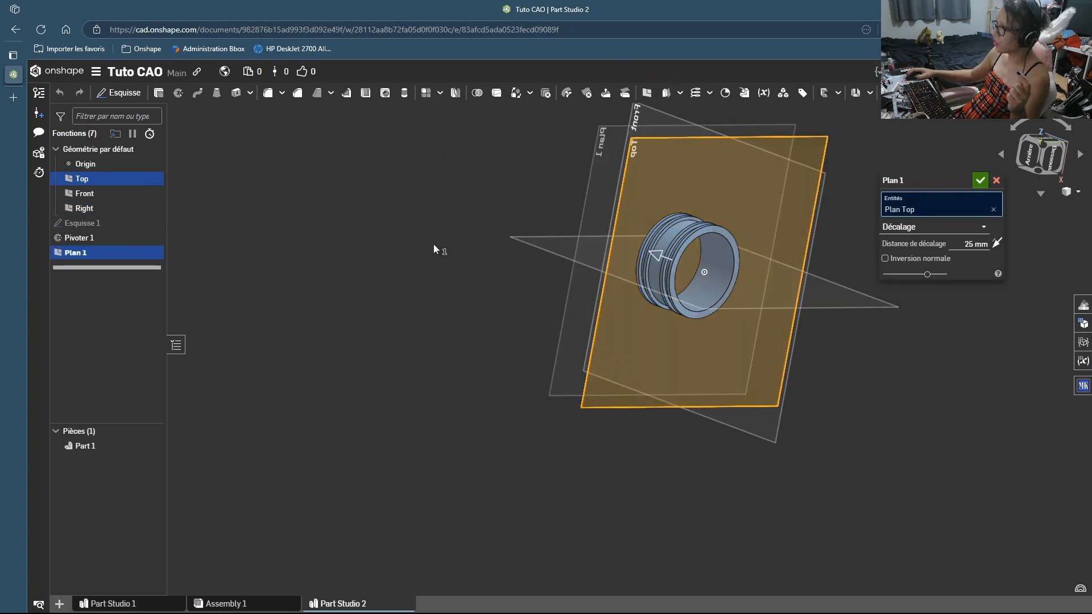
right_click_drag(436, 246, 460, 241)
left_click(970, 243)
type("8 ")
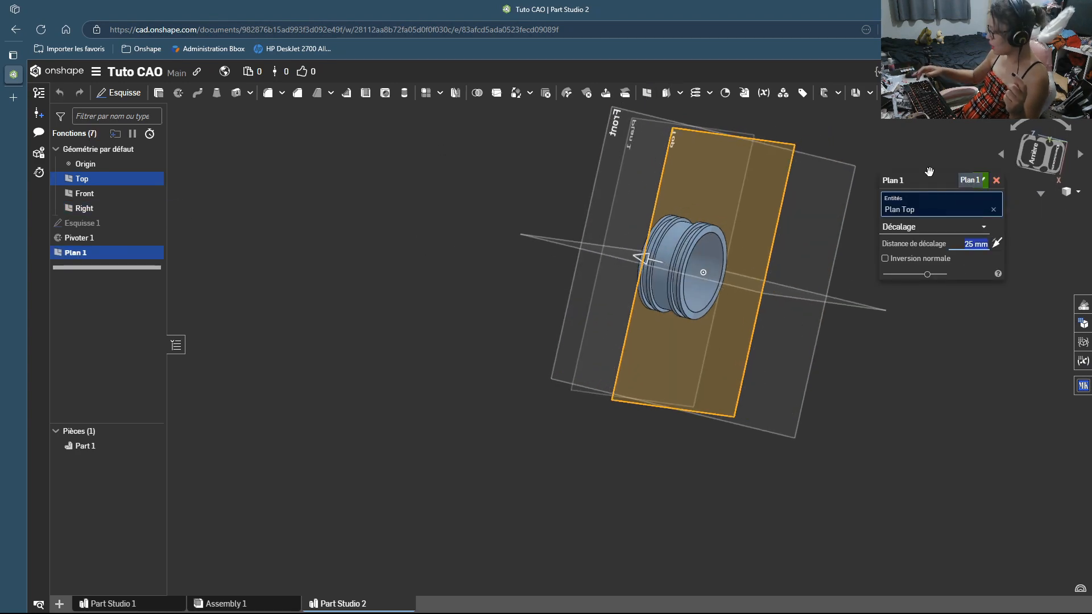
type("mm")
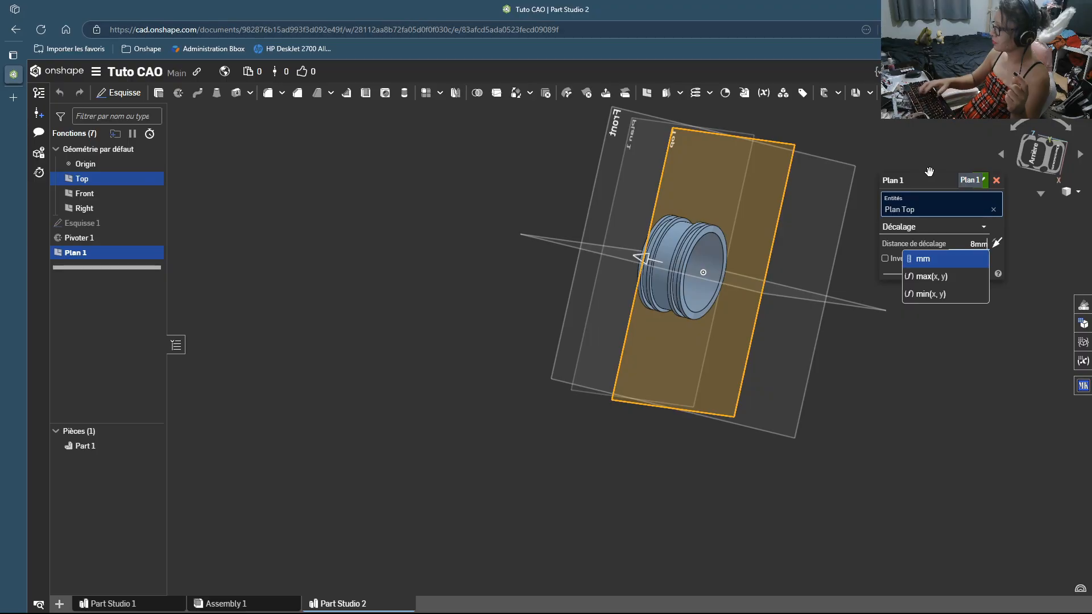
key("BackSpace")
key("BackSpace")
key("Return")
right_click_drag(573, 216, 607, 213)
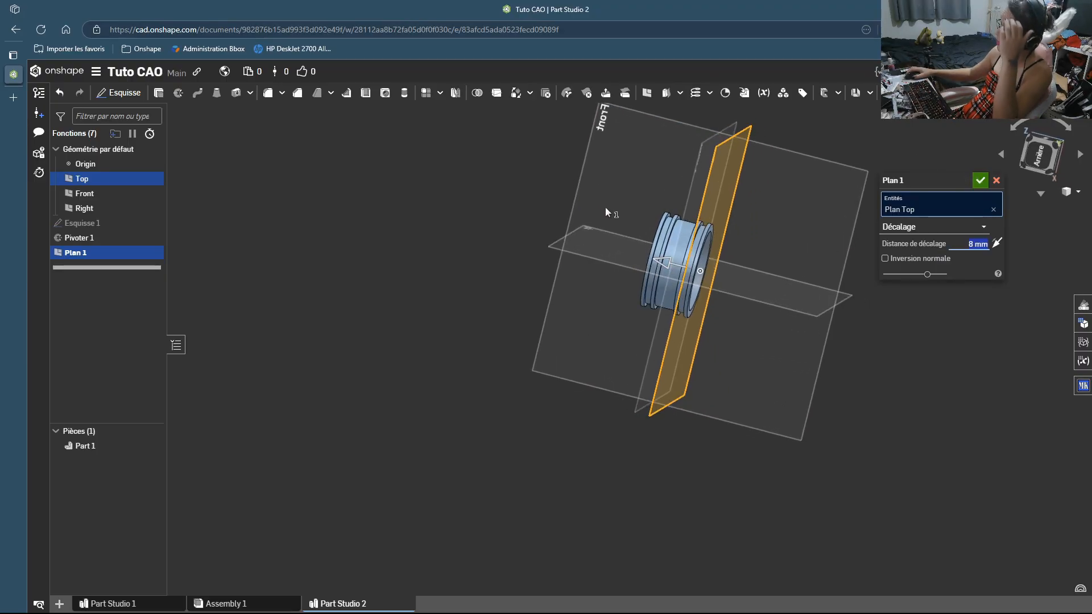
right_click_drag(804, 204, 754, 227)
left_click(980, 181)
Step: Start a sketch on the new offset plane and draw two concentric circles at the origin, the inner one about 5.9 mm in diameter
left_click(653, 117)
left_click(1052, 158)
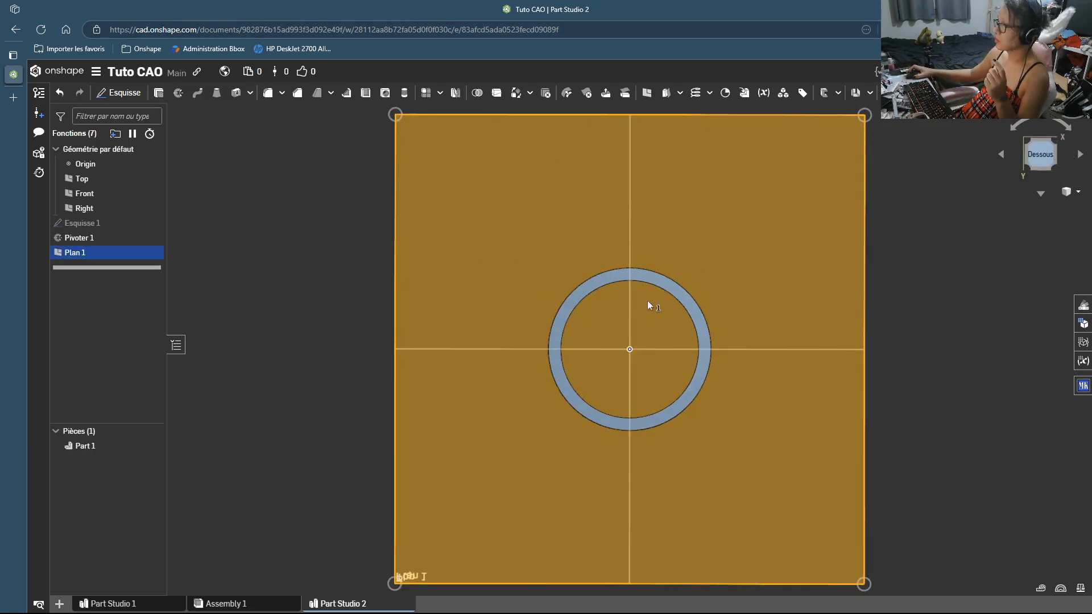
left_click(117, 93)
left_click(202, 93)
scroll(707, 408, "up", 3)
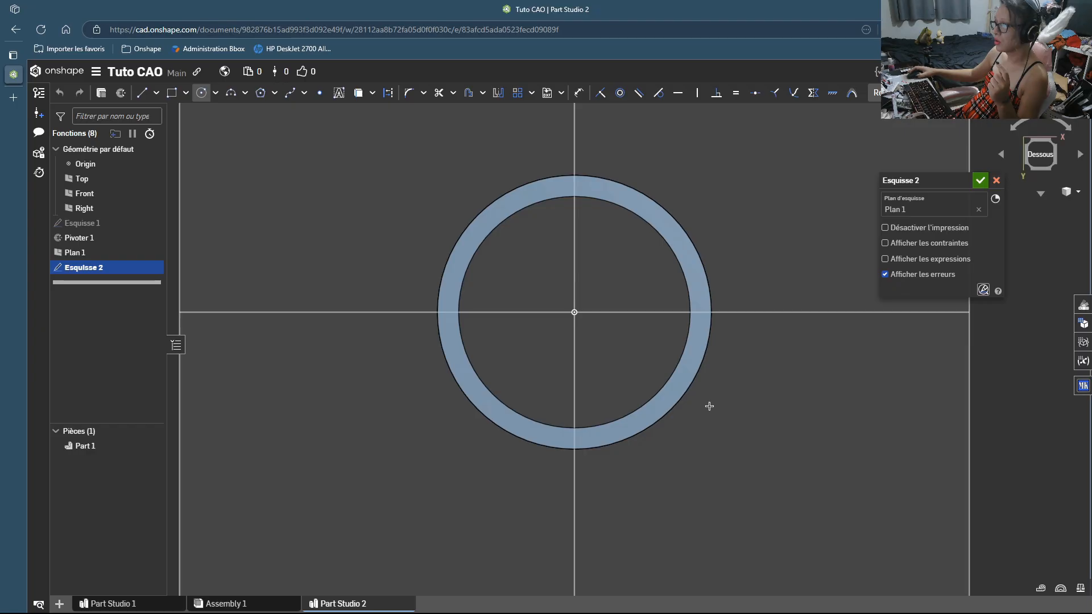
left_click(574, 312)
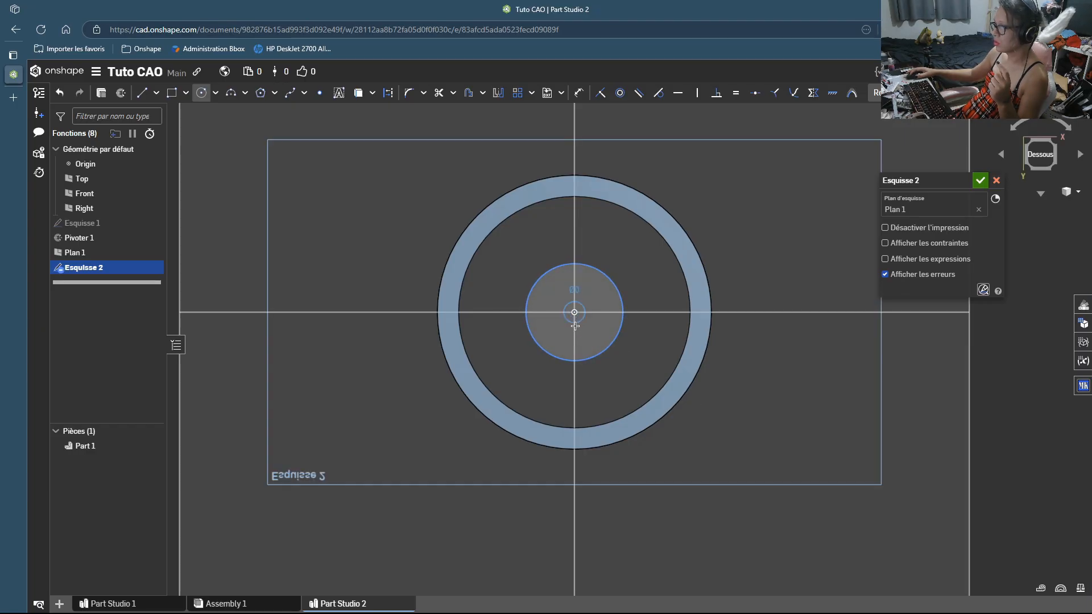
left_click(585, 323)
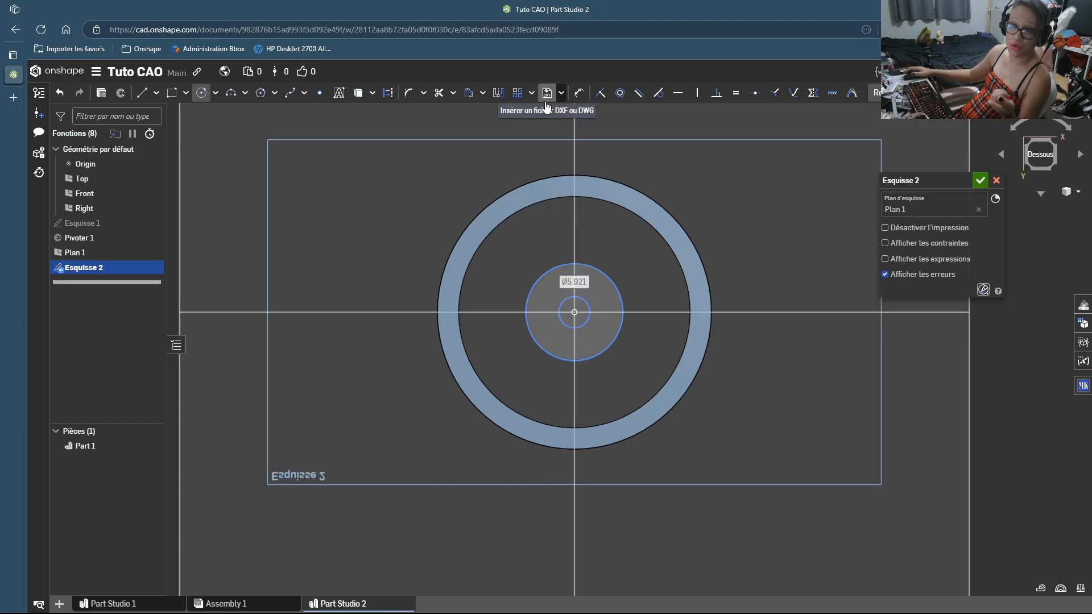
Step: Dimension the inner circle's diameter to 4.4 mm
left_click(577, 101)
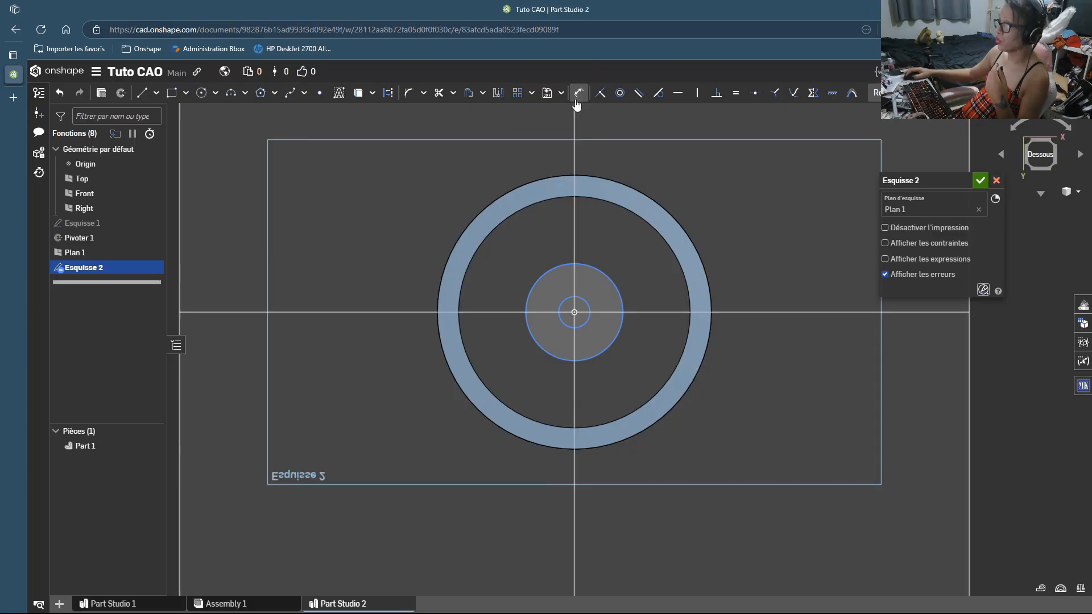
left_click(586, 302)
left_click(735, 179)
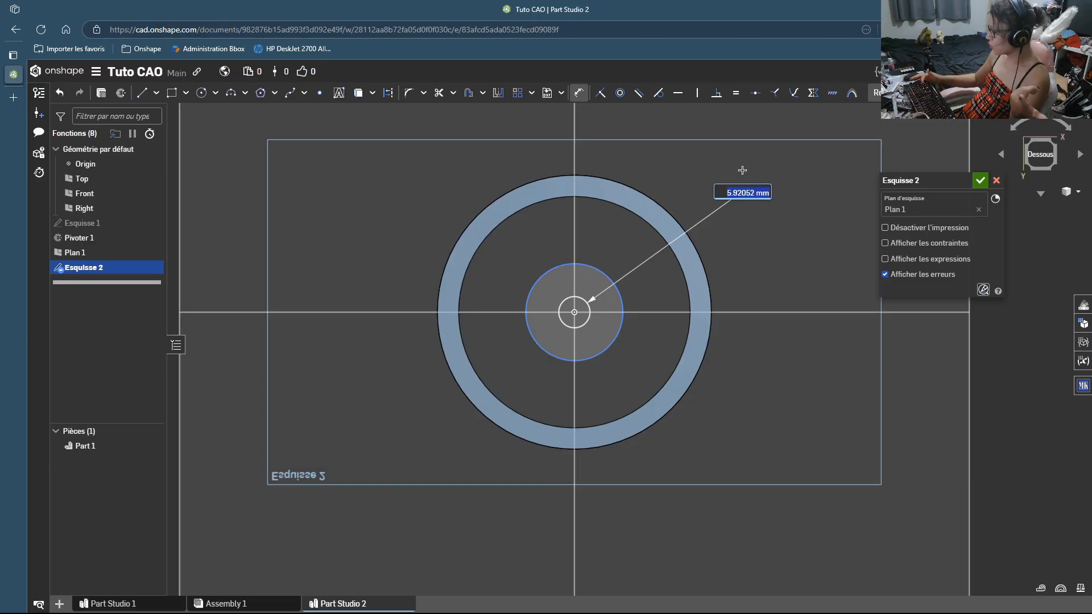
type("4.2")
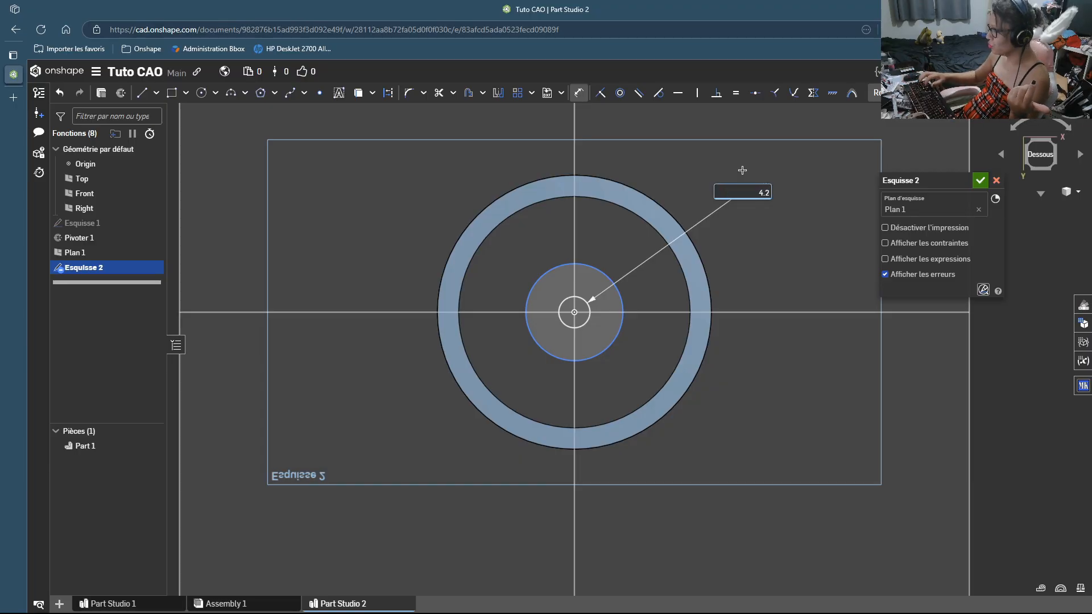
key("Return")
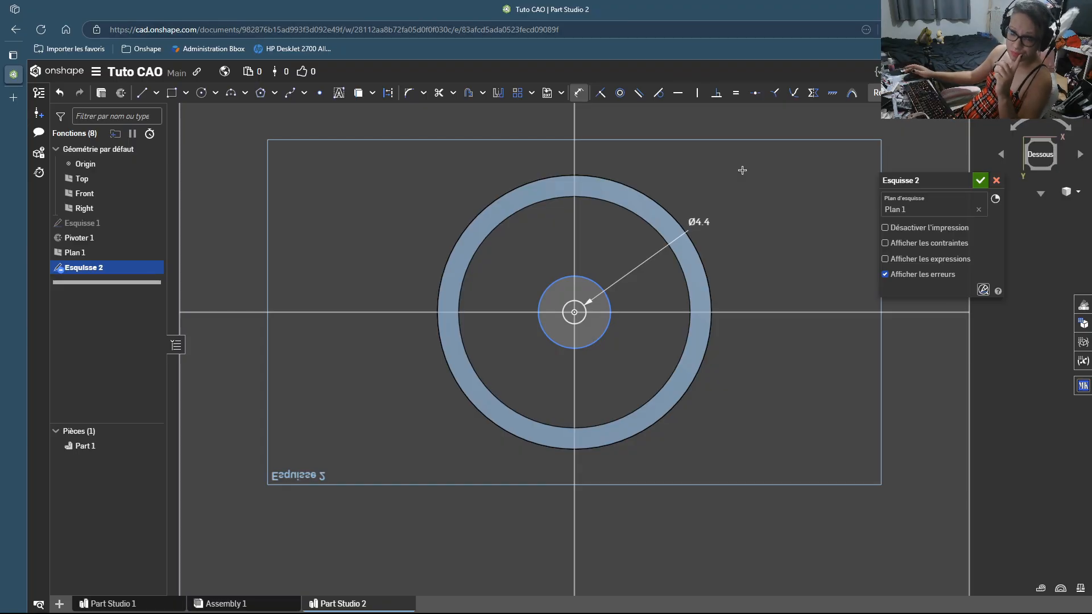
Step: Dimension the outer circle's diameter to 14 mm
left_click(540, 300)
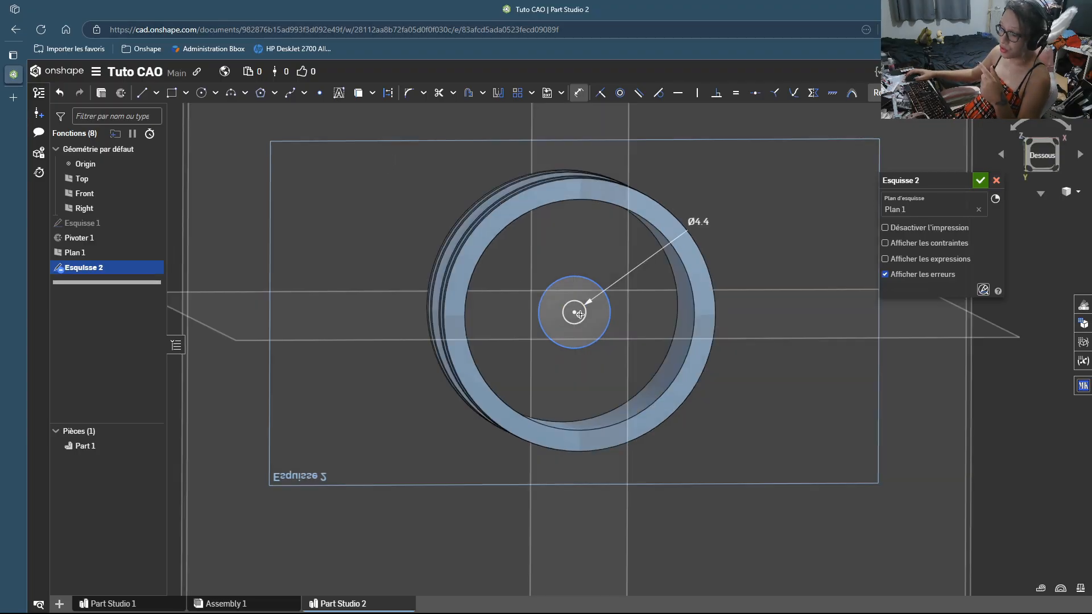
left_click(543, 295)
left_click(345, 182)
type("14")
key("Return")
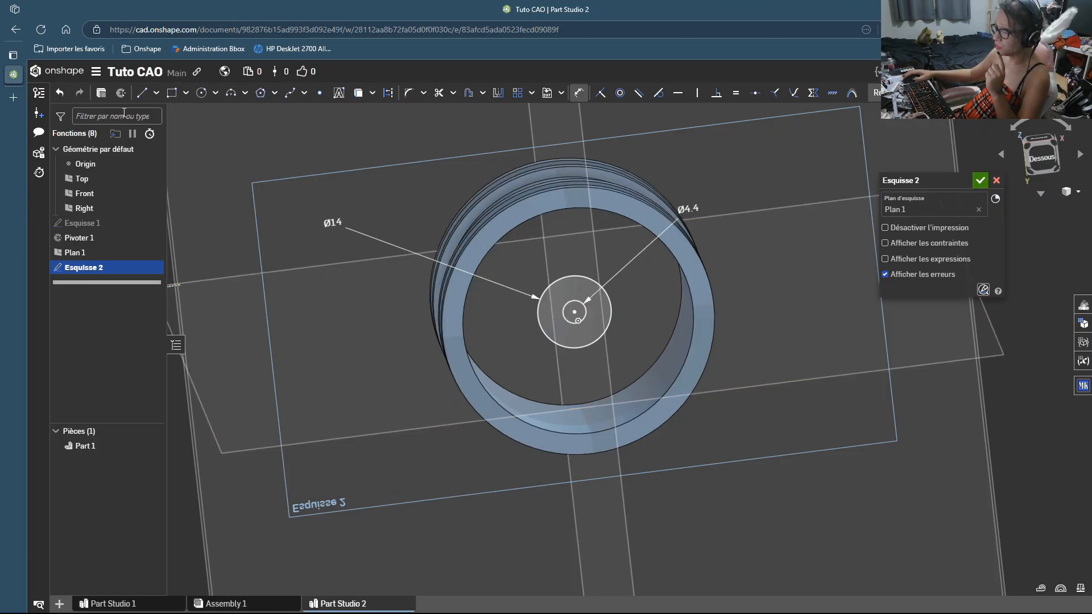
Step: Extrude the area between the two circles as a new solid hub with a depth of 5+2 mm
left_click(101, 93)
key("shift+e")
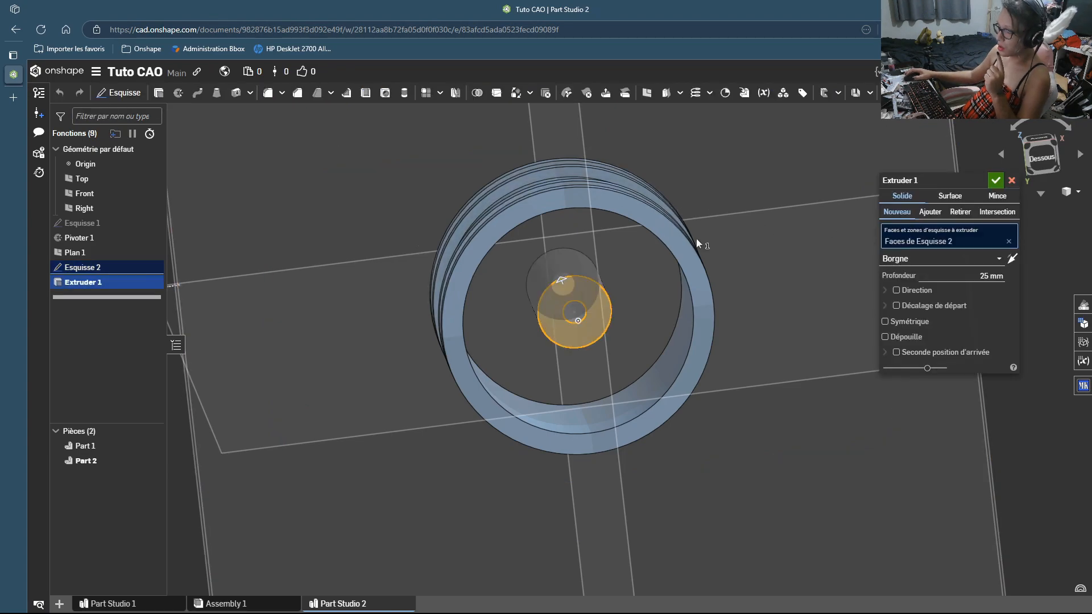
left_click(985, 277)
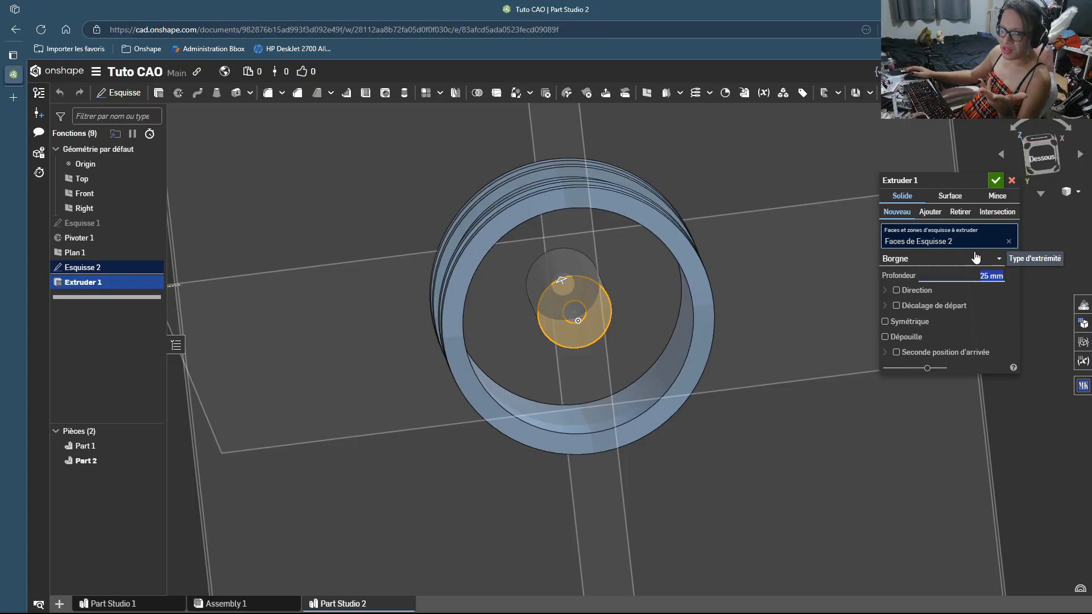
type("5+2")
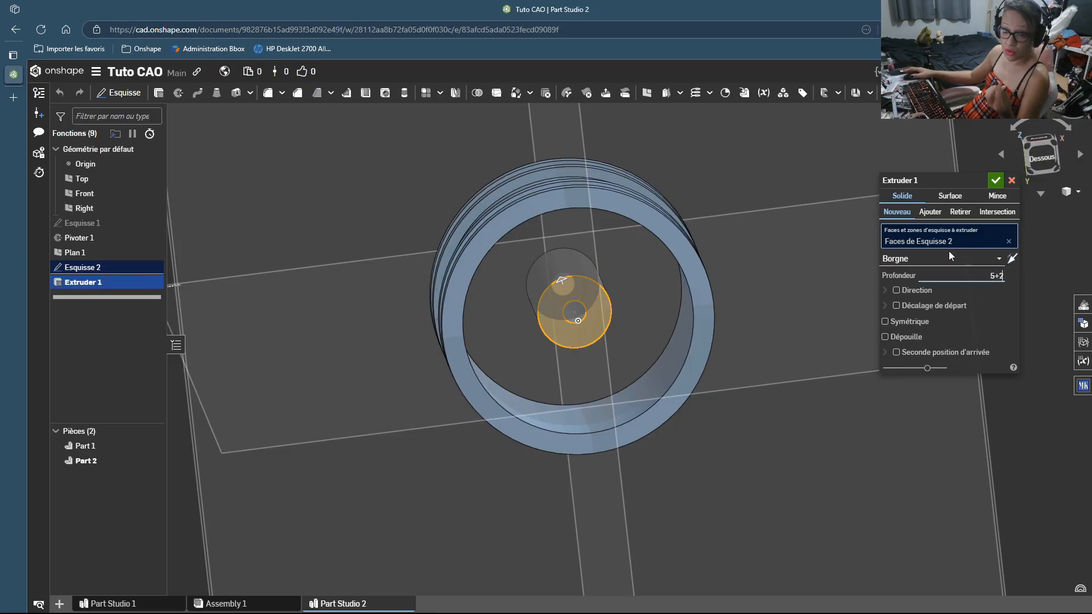
right_click_drag(976, 290, 952, 317)
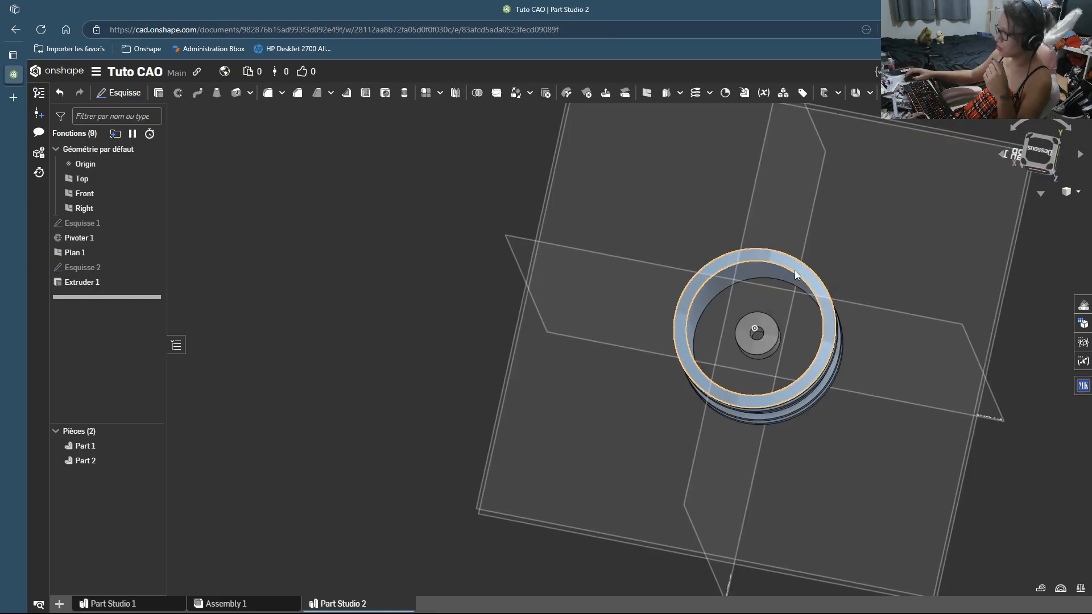
Step: Display the parts as translucent in a view normal to the Front plane and start a sketch on that plane
right_click_drag(465, 425, 501, 413)
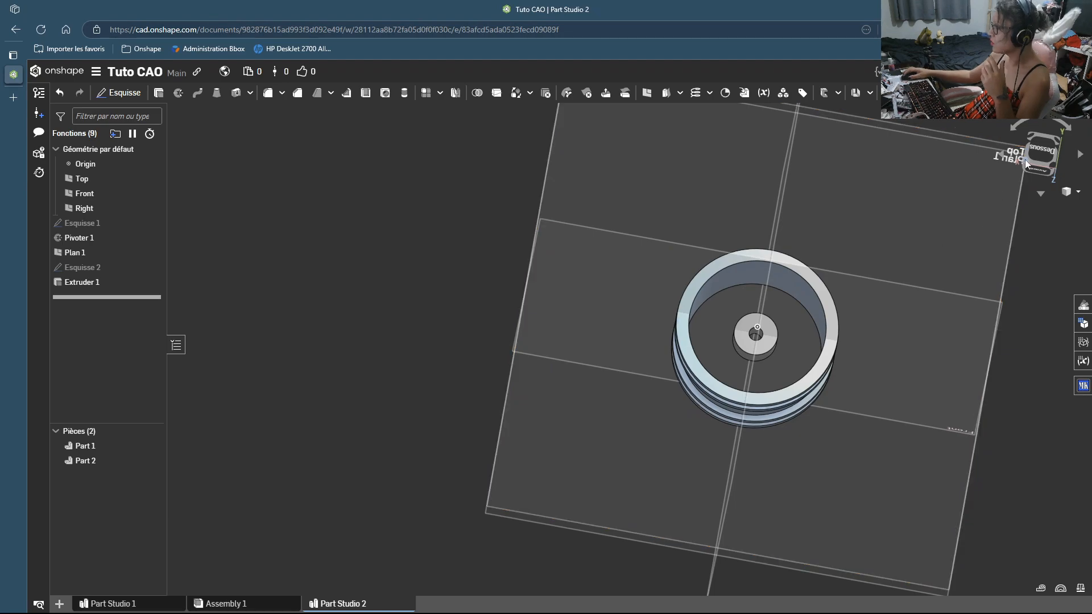
left_click(1042, 154)
right_click_drag(651, 385, 691, 384)
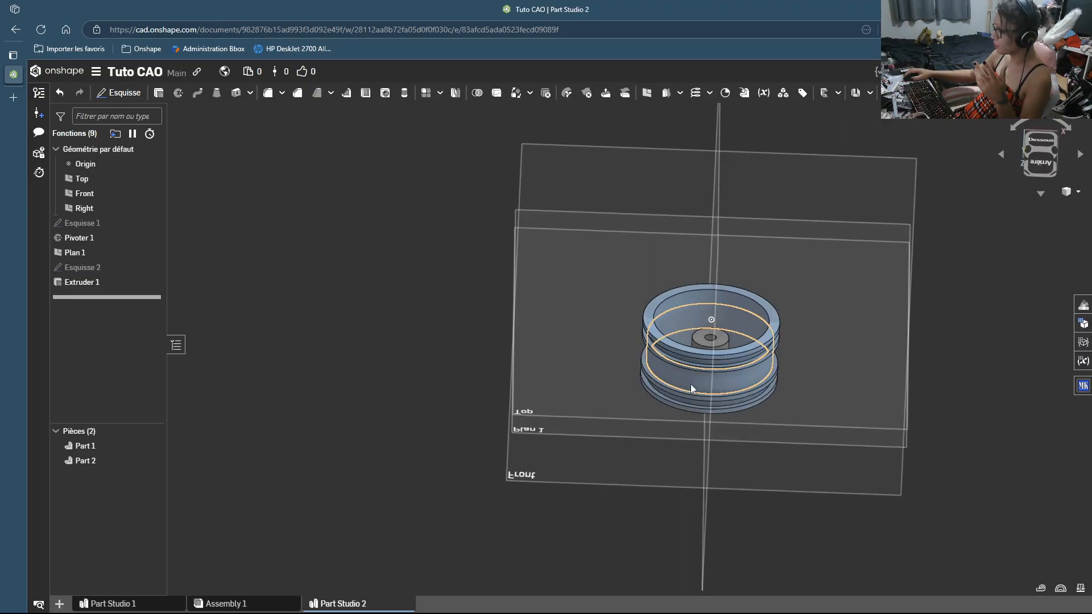
left_click(887, 175)
key("n")
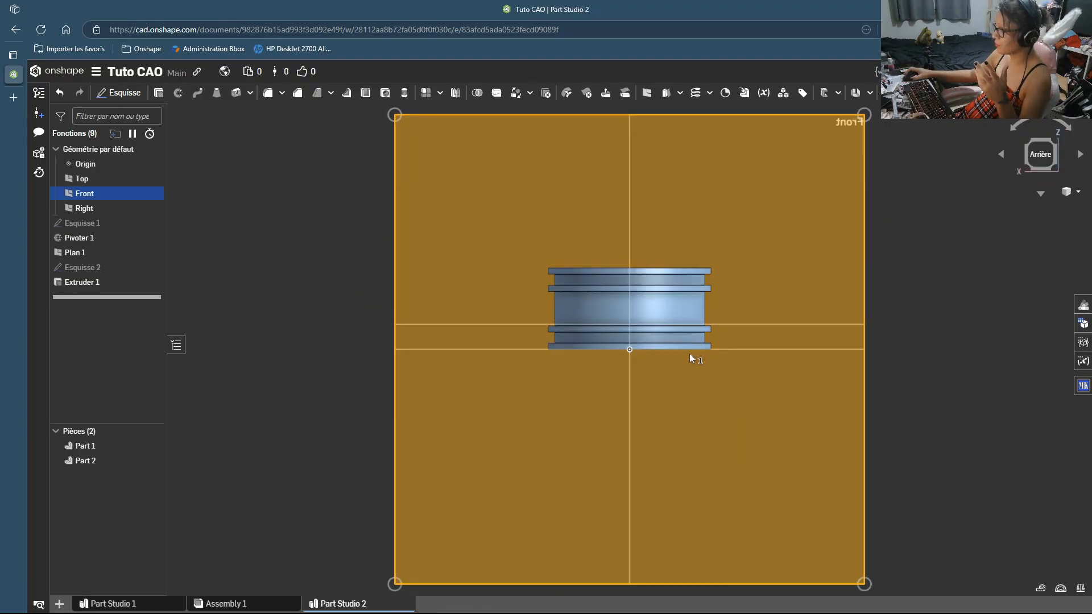
left_click(1077, 191)
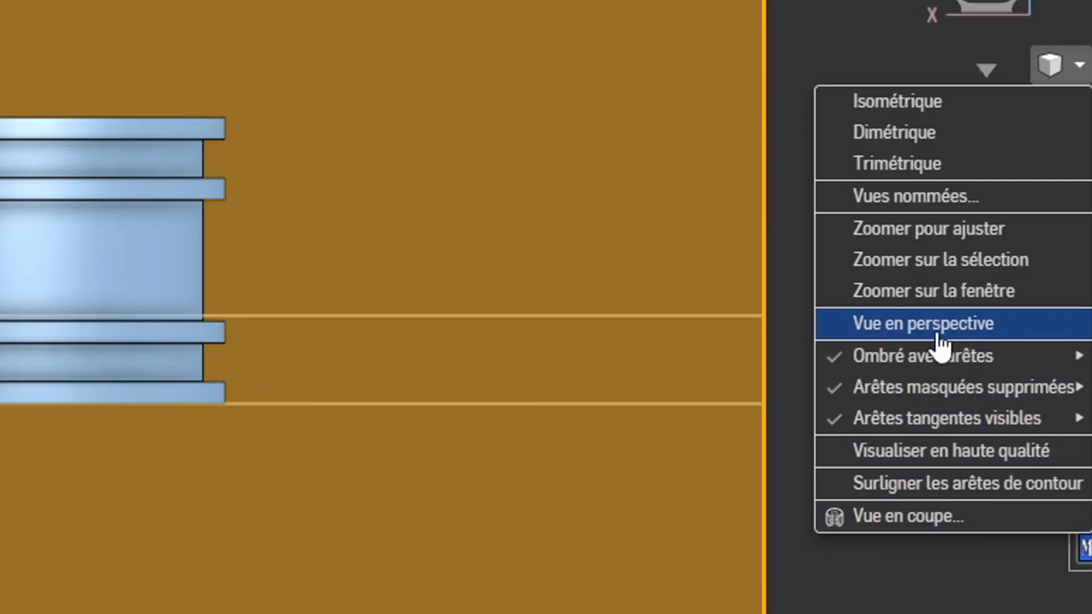
mouse_move(958, 372)
left_click(722, 452)
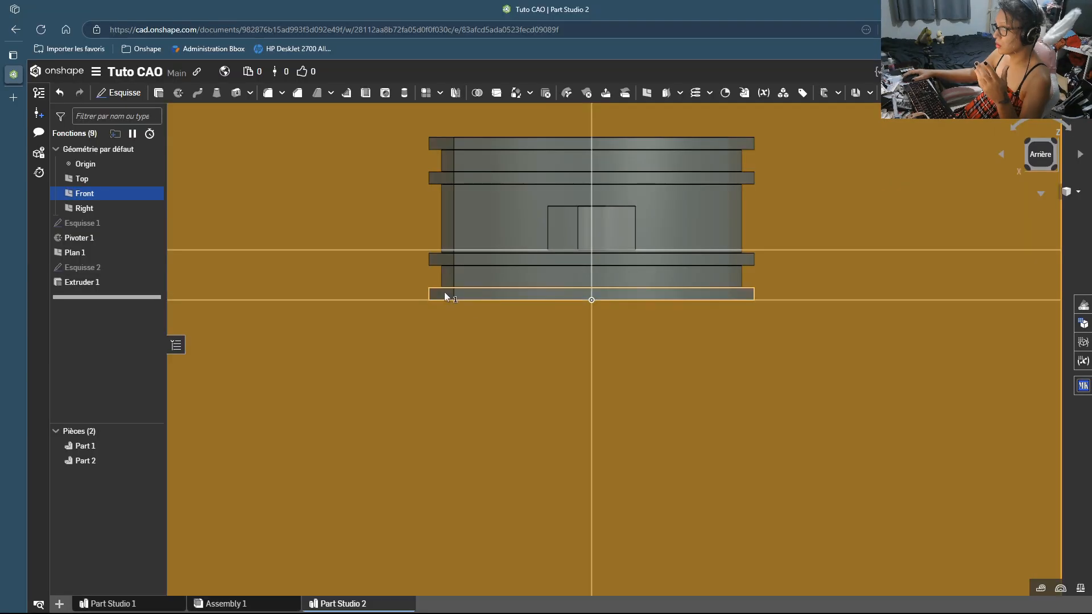
middle_click_drag(465, 327, 417, 395)
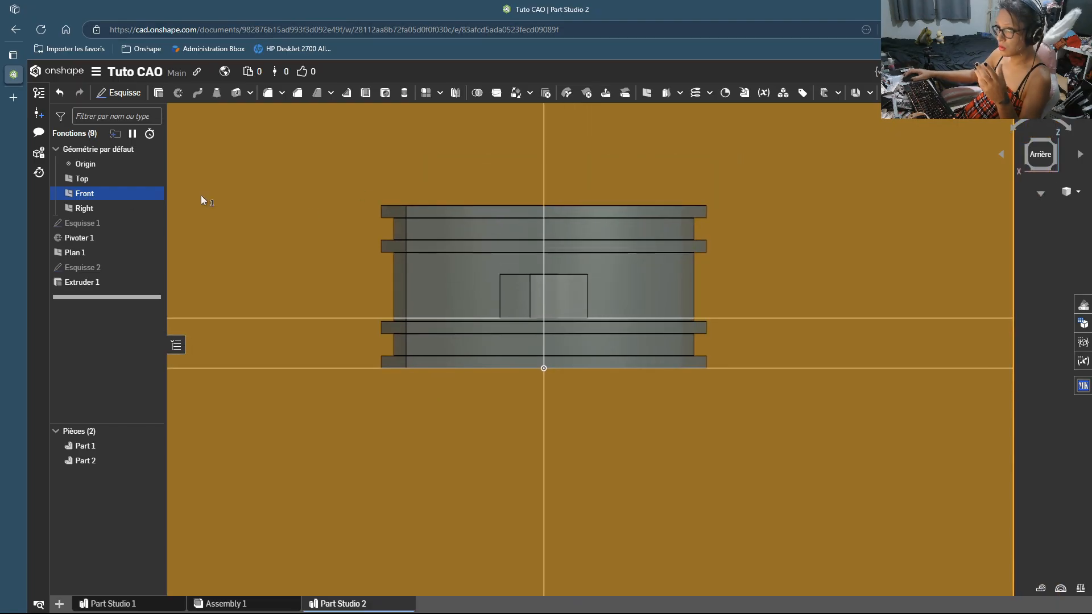
left_click(118, 93)
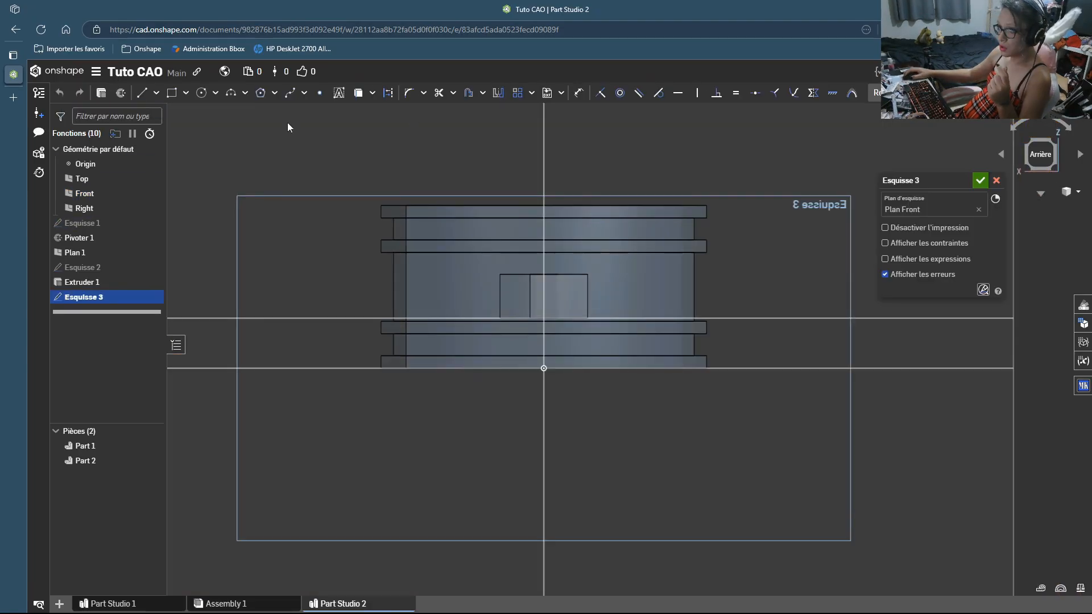
Step: Sketch a closed, slanted four-sided spoke profile with lines running from inside the hub down to the rim wall
left_click(142, 93)
scroll(510, 338, "up", 2)
left_click(510, 310)
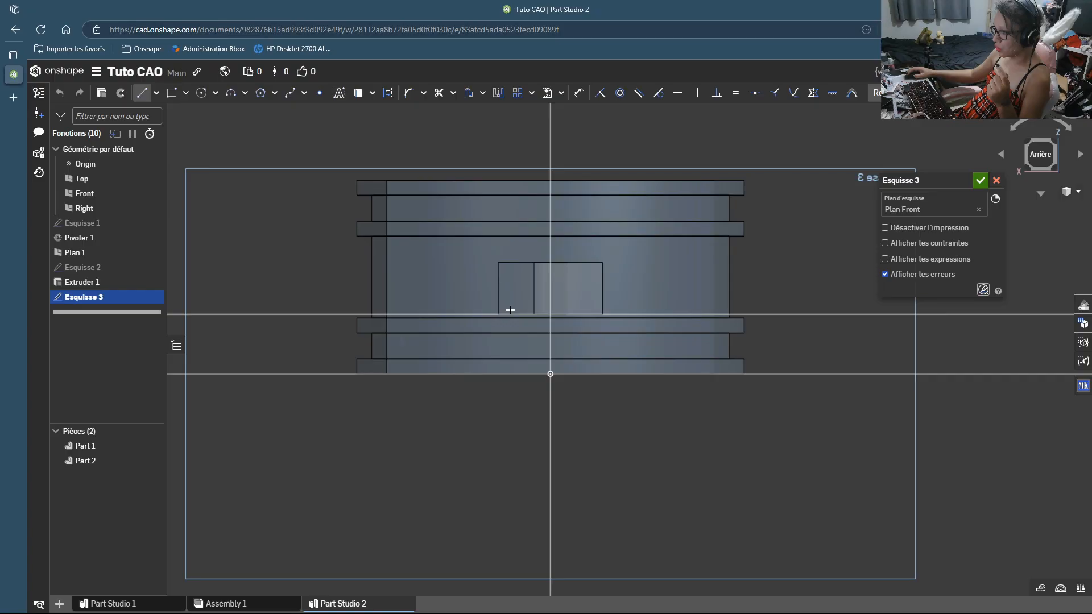
left_click(384, 359)
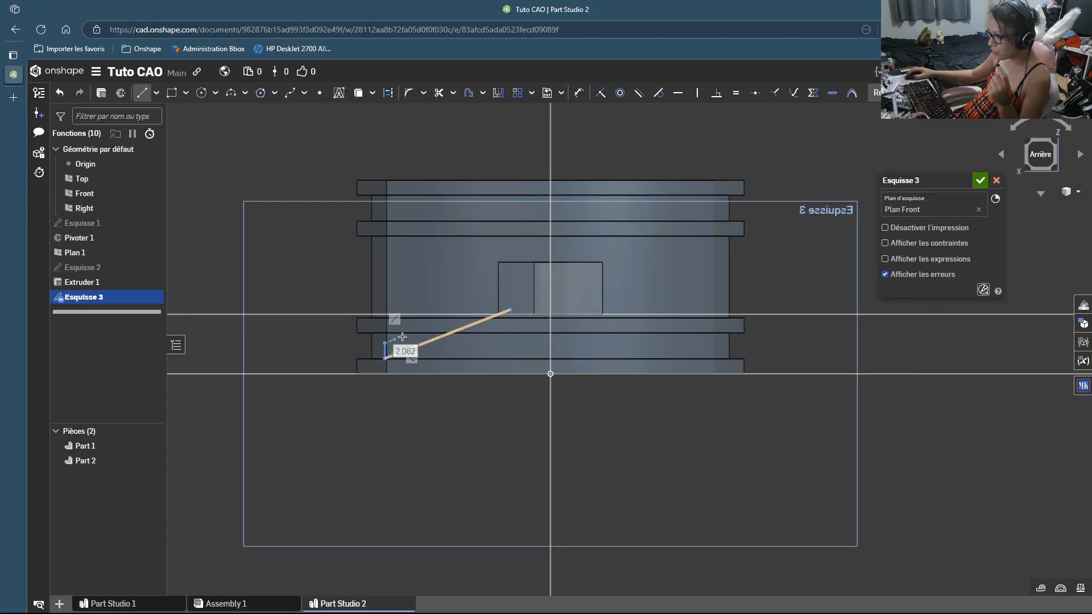
left_click(510, 294)
left_click(511, 310)
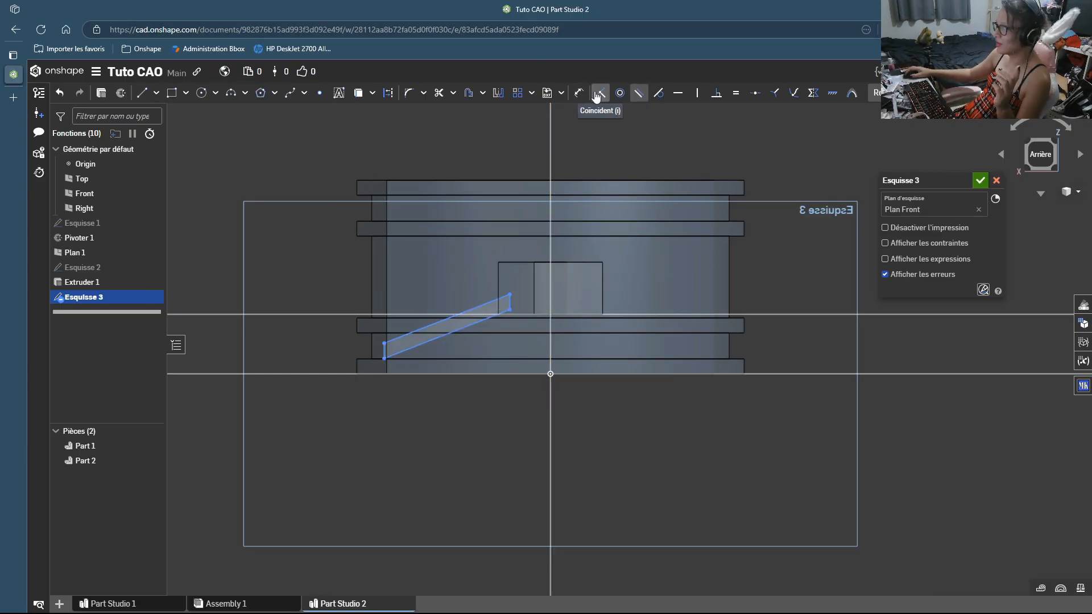
scroll(505, 309, "up", 5)
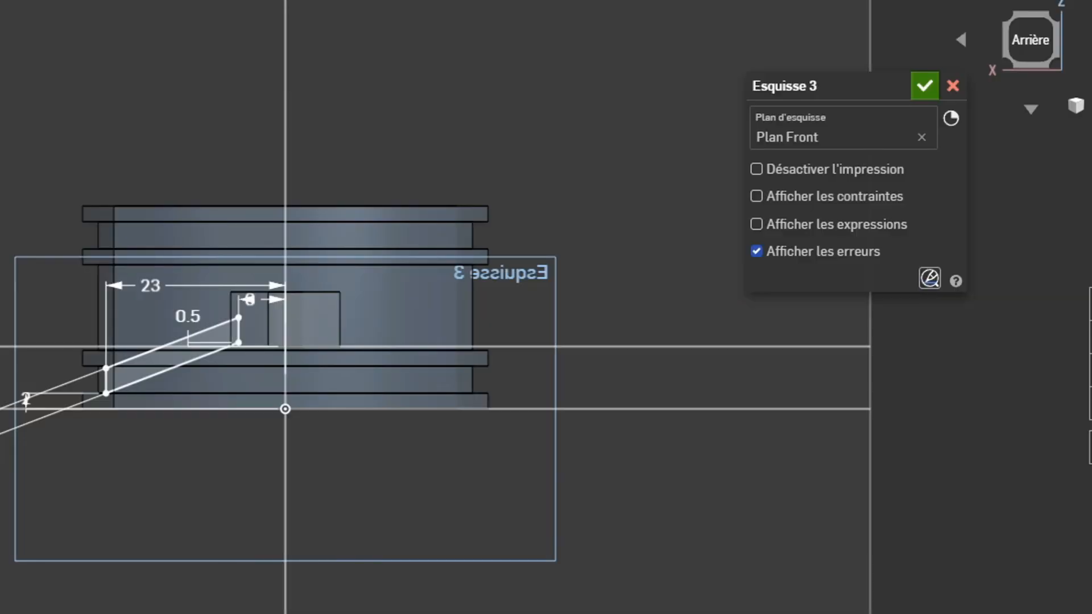
Step: Start extruding the slanted spoke profile as material added to the existing parts
left_click(101, 93)
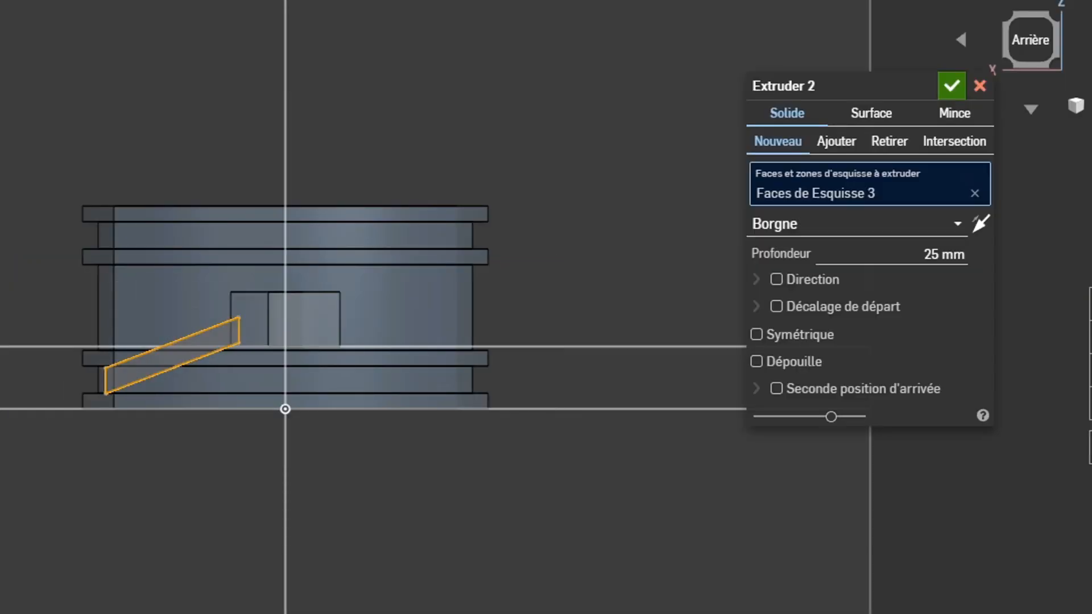
left_click(832, 142)
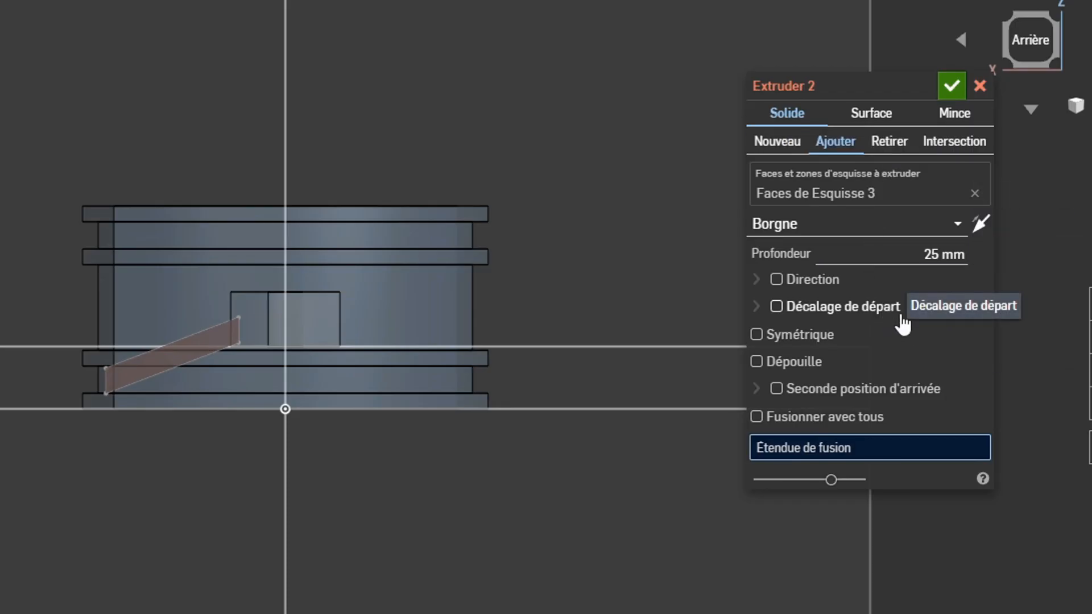
Step: Try a one-sided depth of 3 mm for the spoke extrusion
left_click(813, 388)
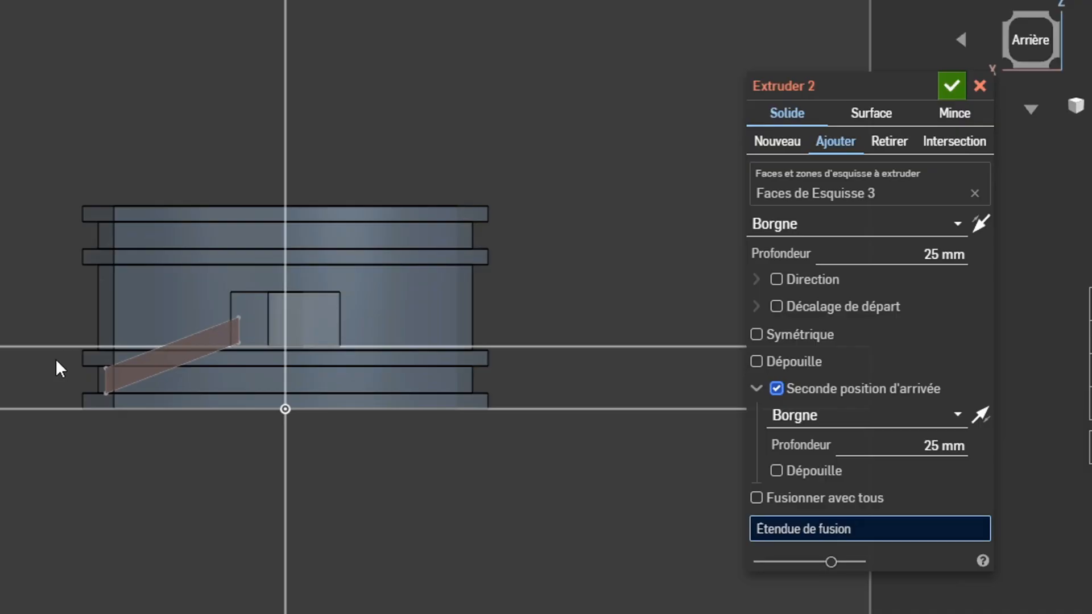
right_click_drag(56, 353, 150, 403)
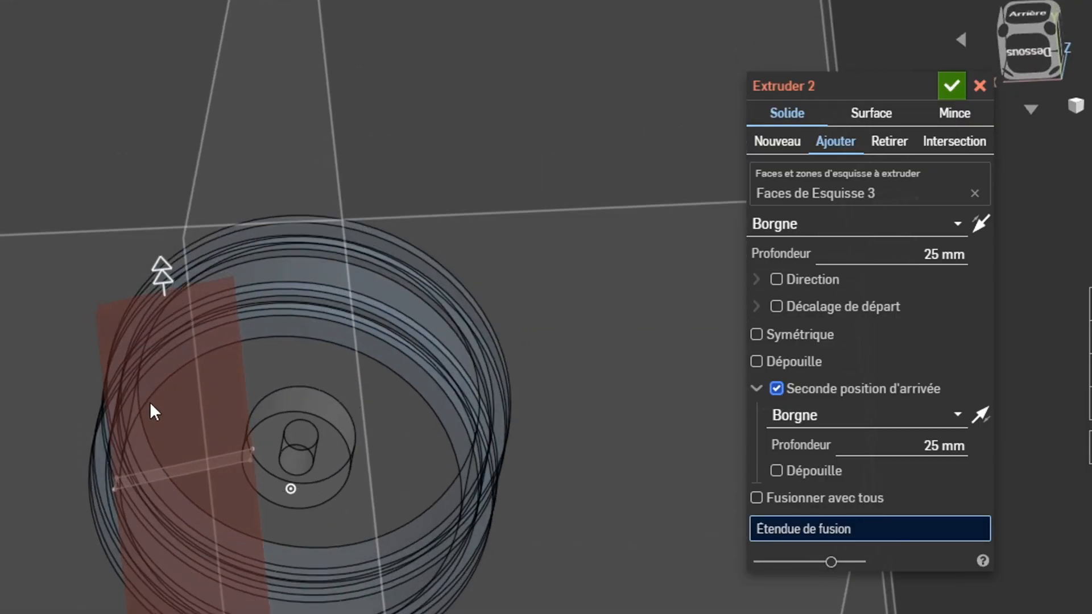
left_click(776, 388)
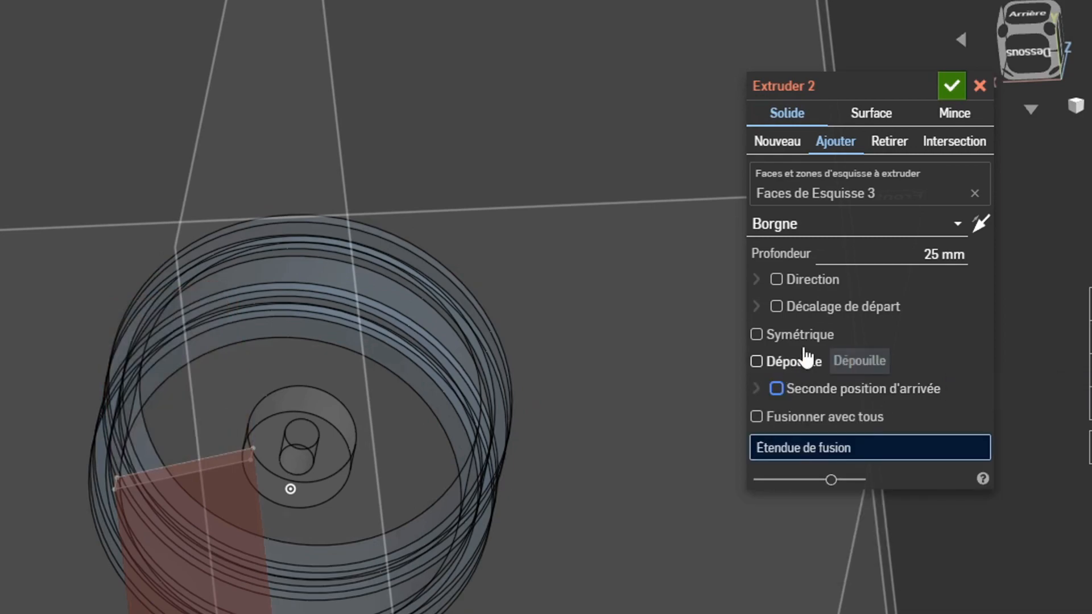
left_click(926, 253)
type("3")
key("Return")
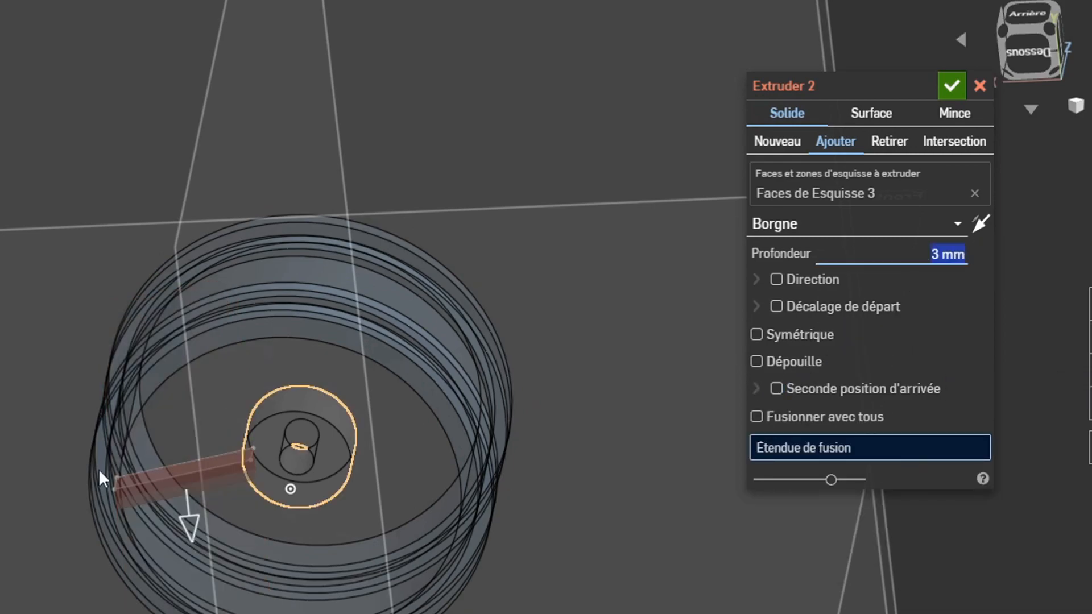
Step: Extend the spoke extrusion both ways from the sketch plane, with a second end position of 2 mm and a first depth of 2 mm
right_click_drag(100, 478, 117, 407)
left_click(1032, 41)
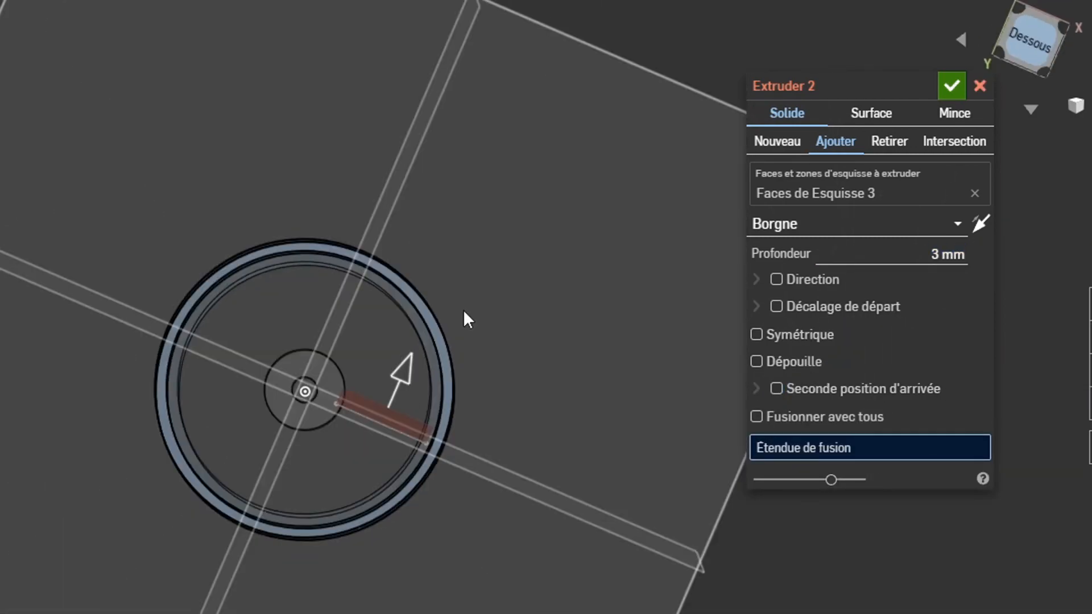
scroll(381, 398, "up", 5)
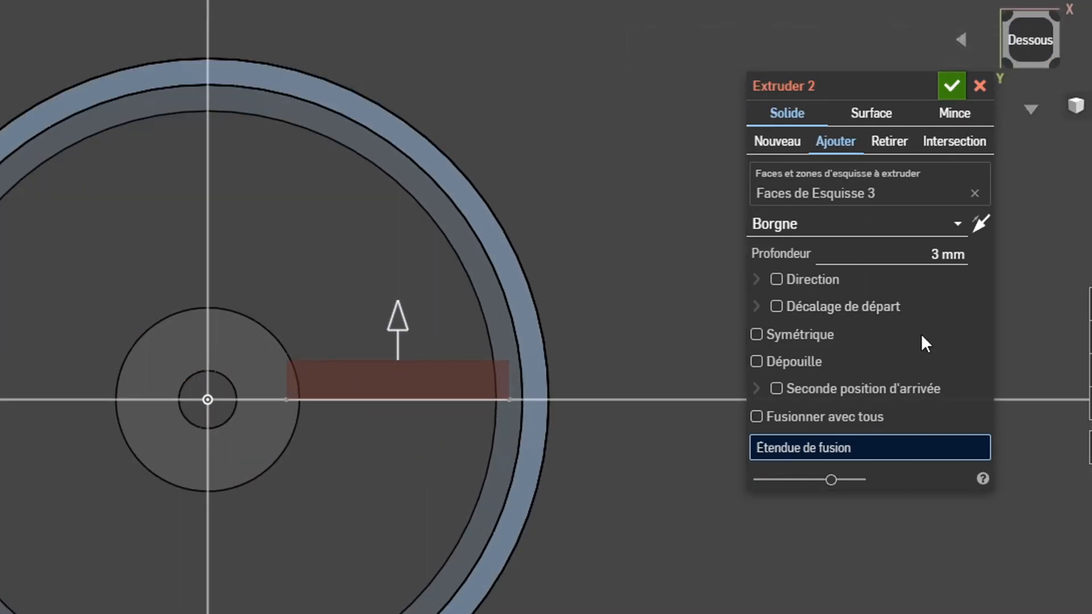
left_click(777, 388)
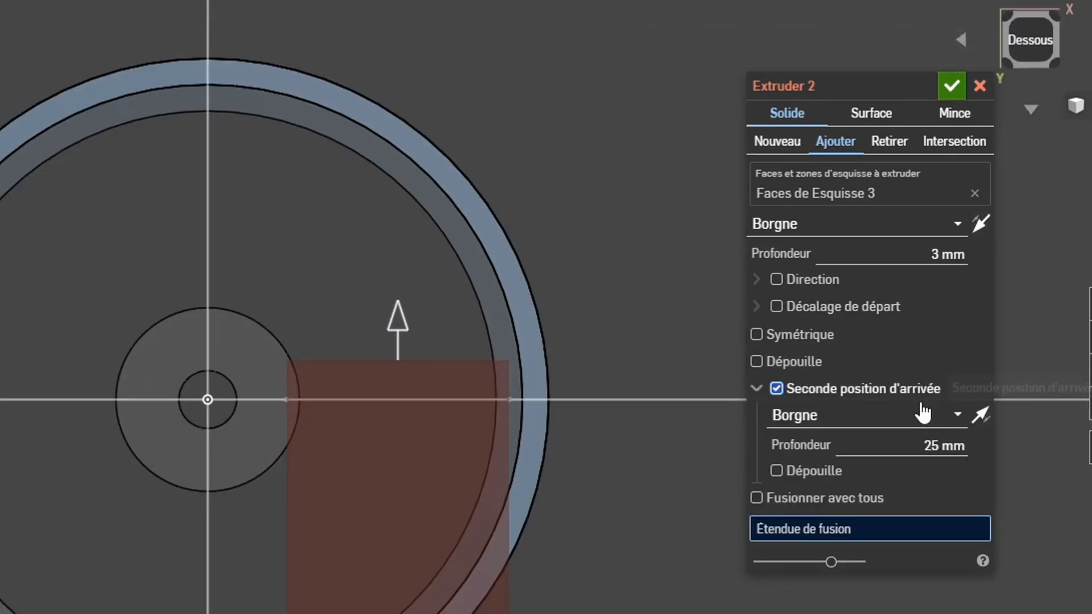
left_click(947, 445)
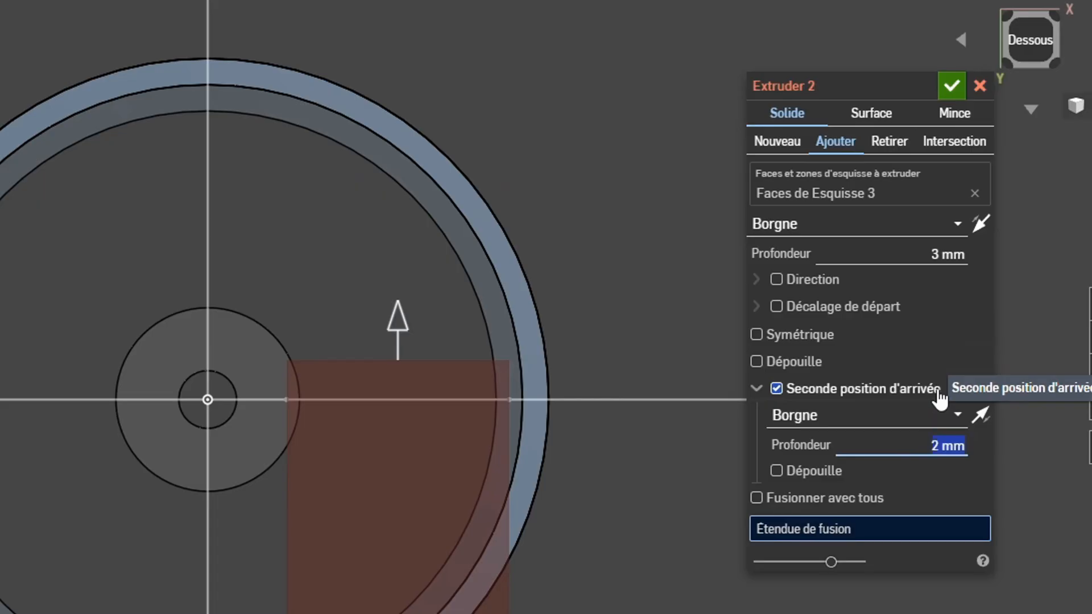
left_click(940, 250)
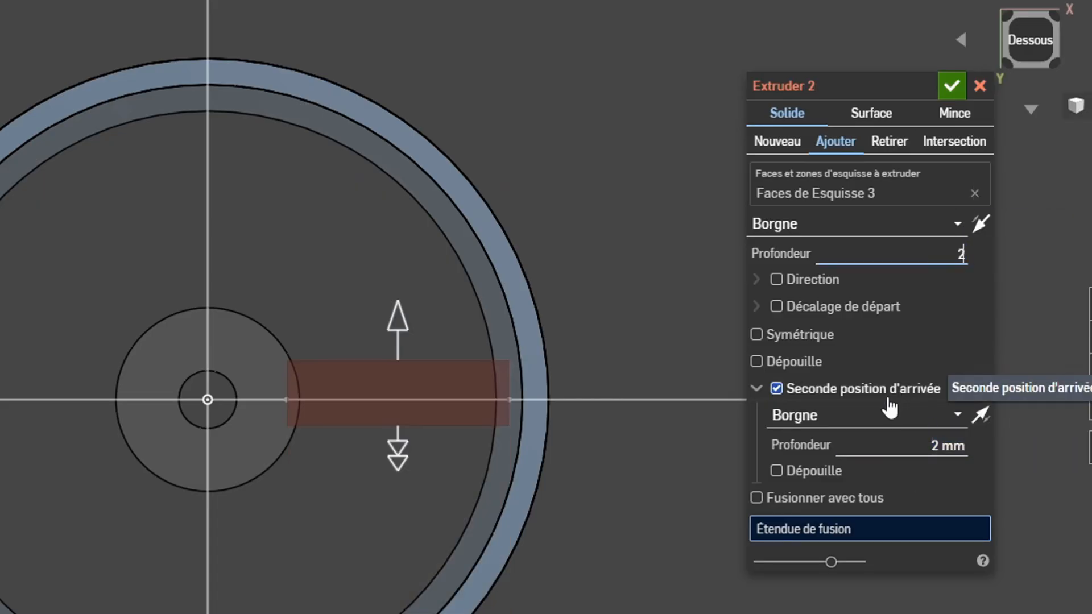
right_click_drag(505, 289, 364, 286)
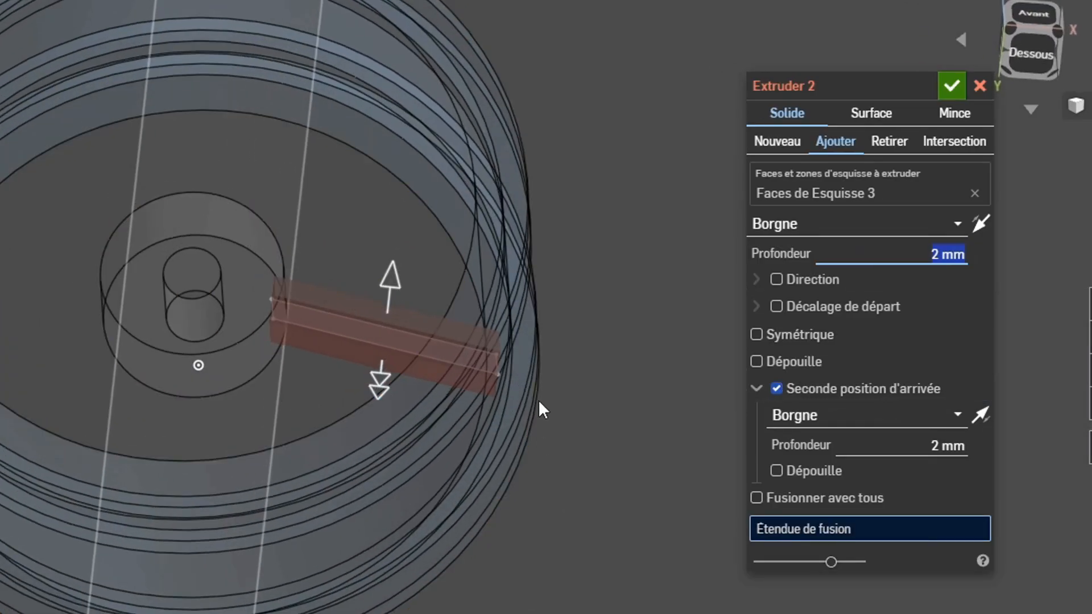
right_click_drag(405, 199, 536, 334)
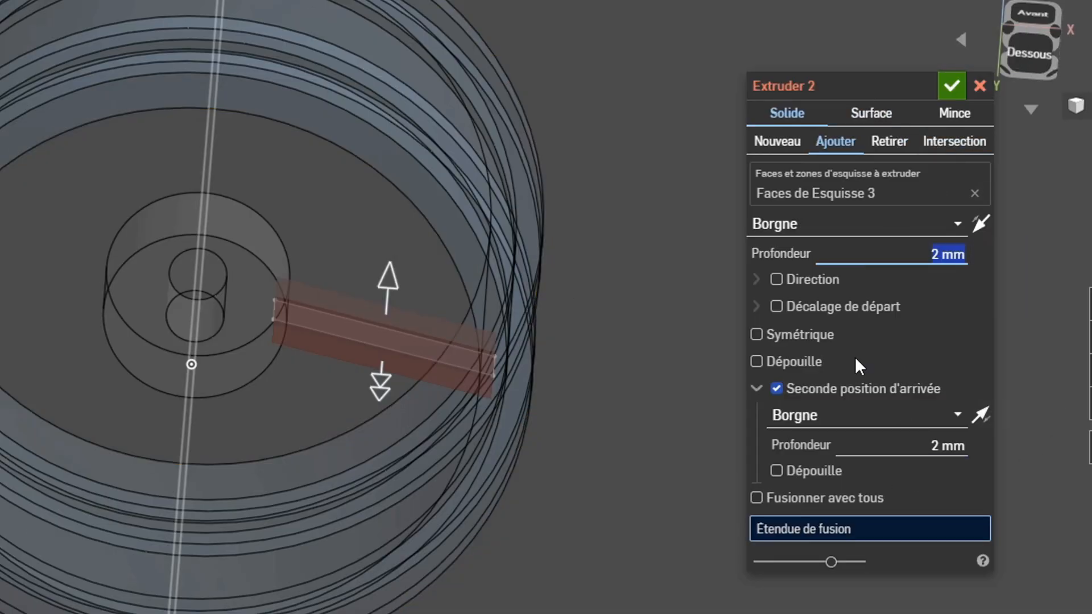
Step: Merge the spoke extrusion with all parts and finish it
left_click(858, 501)
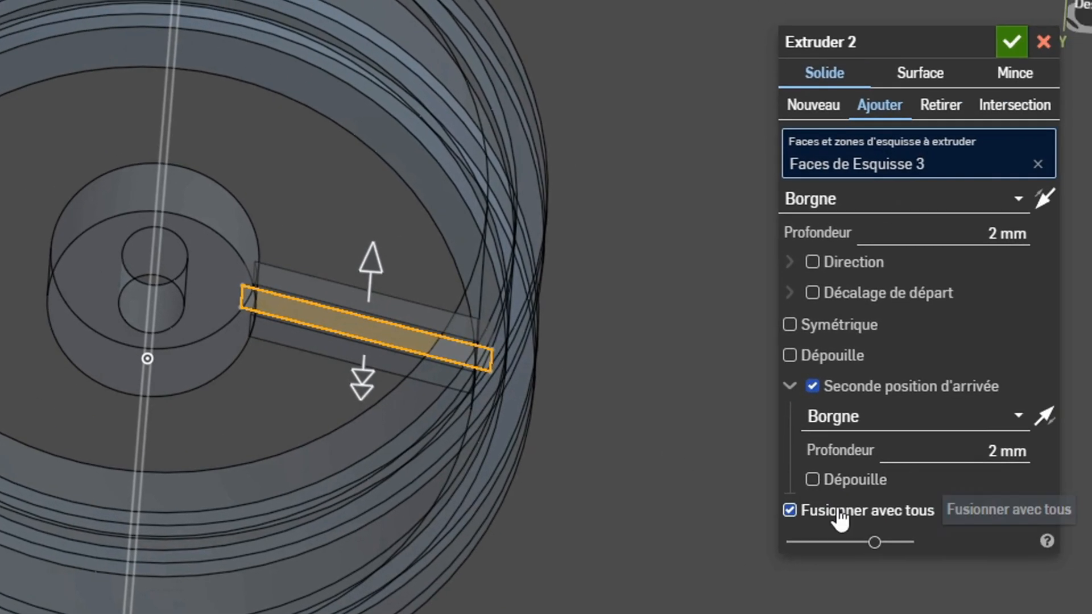
left_click(836, 511)
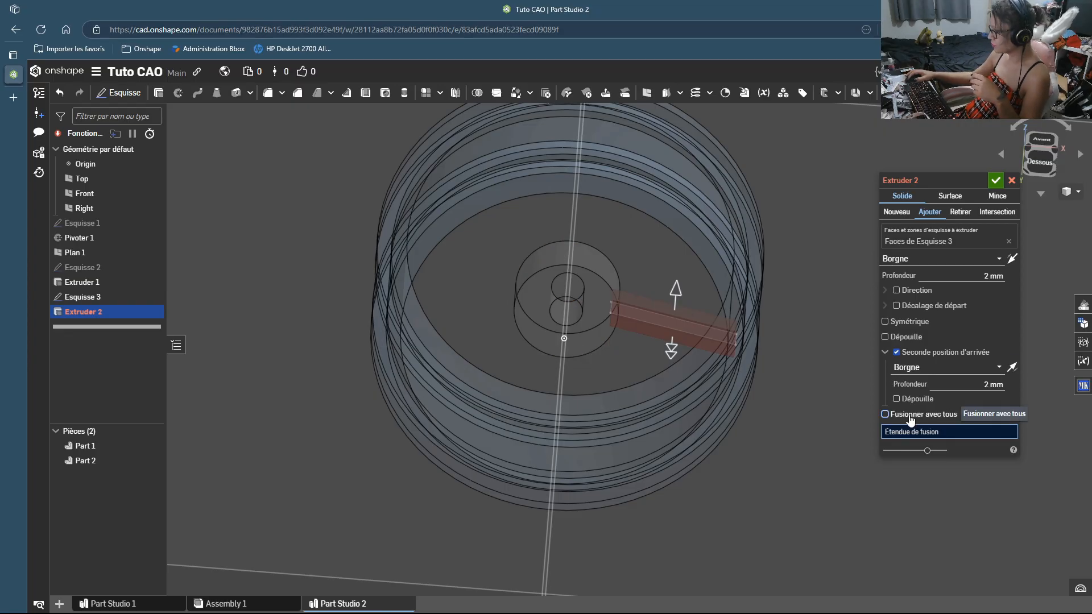
left_click(911, 420)
right_click_drag(733, 446, 745, 352)
left_click(996, 180)
right_click_drag(593, 436, 725, 407)
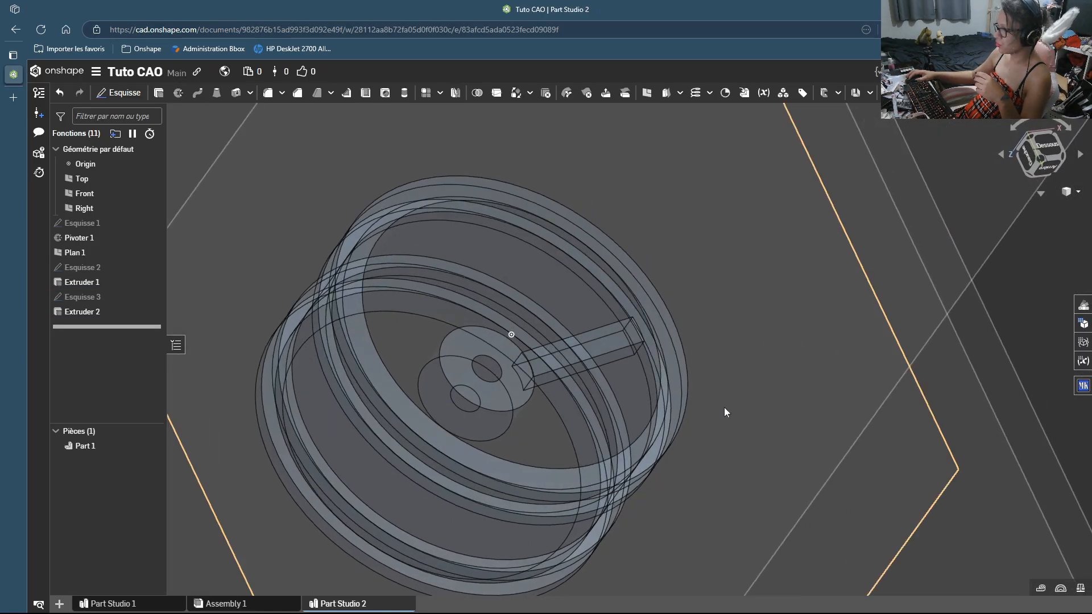
Step: Change the model display from translucent to shaded with visible edges
left_click(1040, 194)
left_click(1073, 191)
mouse_move(1036, 296)
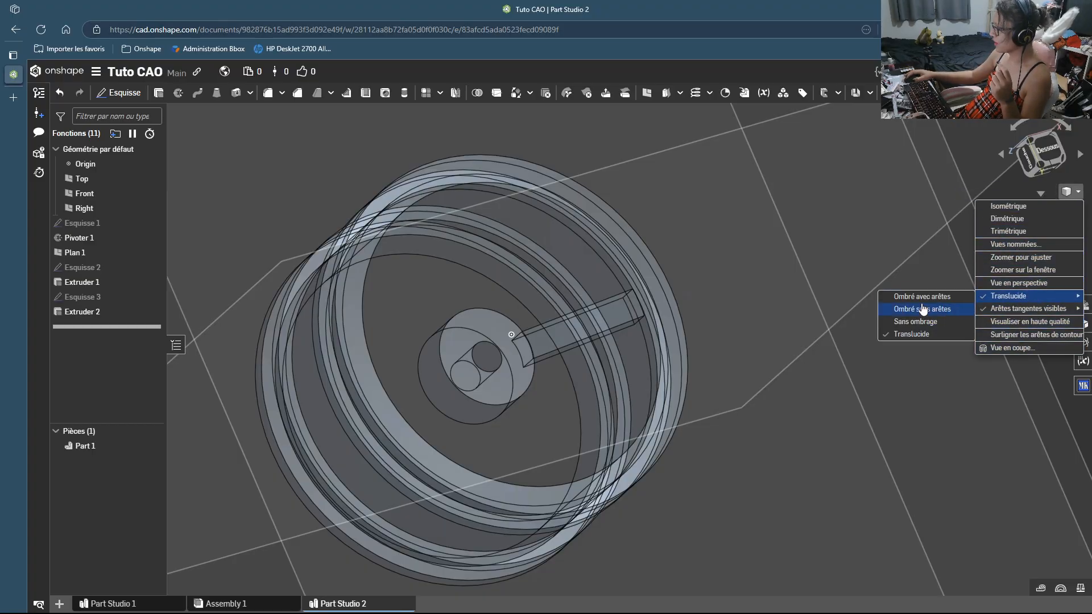
left_click(922, 310)
mouse_move(742, 330)
right_mouse_down()
mouse_move(704, 290)
mouse_move(711, 370)
mouse_move(725, 362)
mouse_move(705, 364)
mouse_move(691, 326)
mouse_move(671, 336)
right_mouse_up()
scroll(704, 363, "down", 5)
right_click_drag(358, 433, 385, 447)
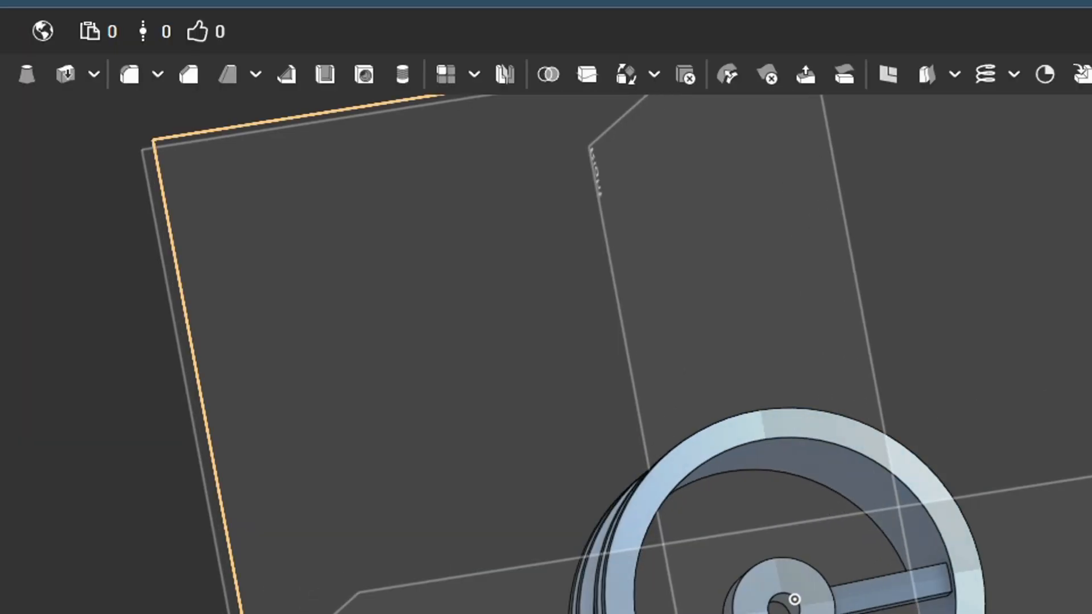
right_click_drag(666, 348, 716, 391)
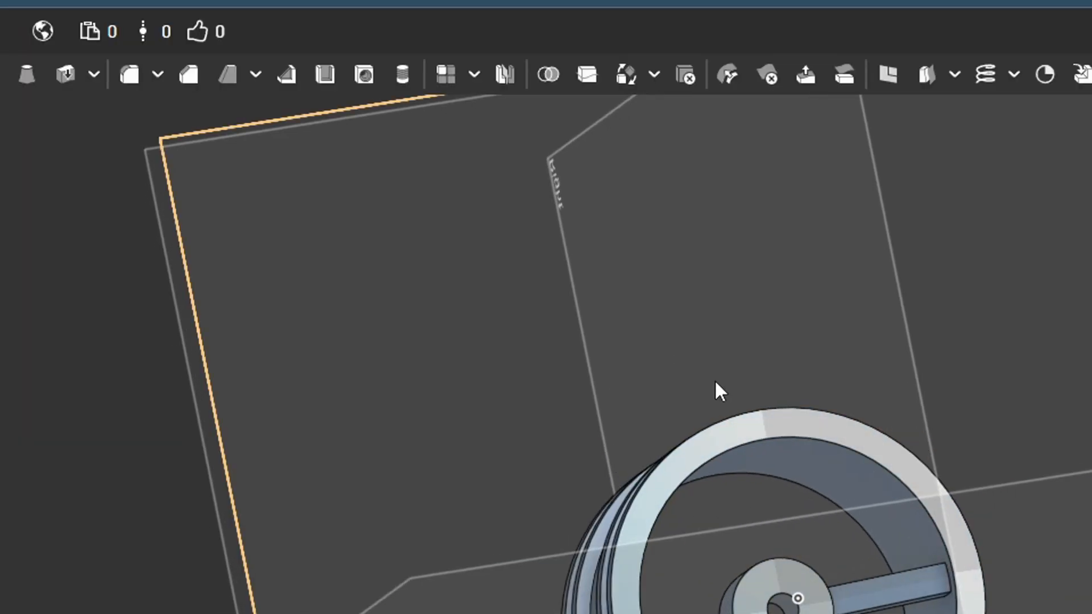
Step: Set up a circular feature pattern of the spoke extrusion around the rim's inner circular edge
left_click(475, 79)
left_click(533, 152)
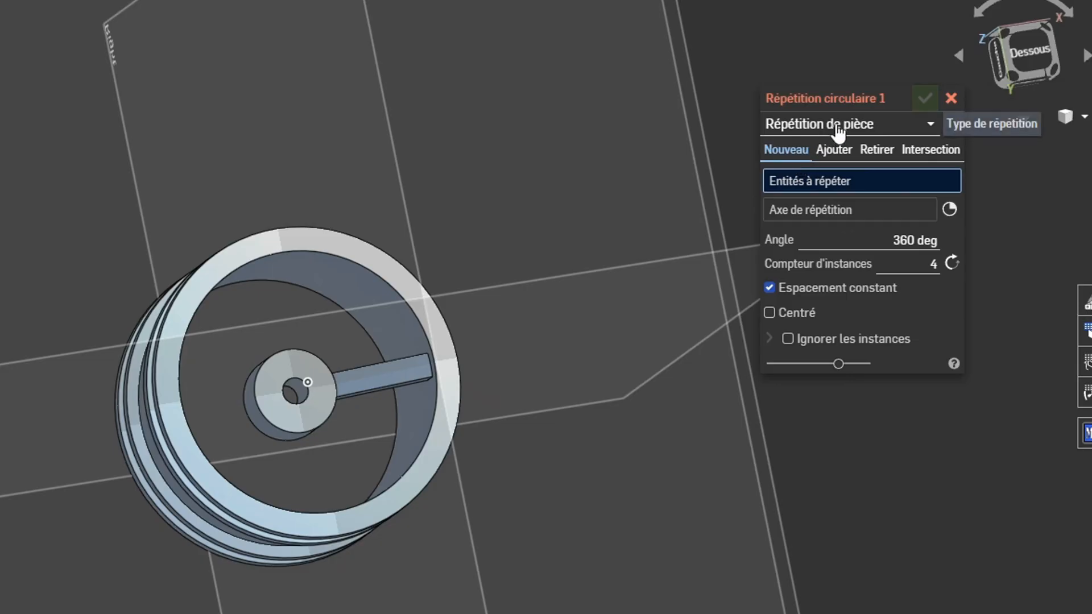
left_click(867, 128)
left_click(874, 177)
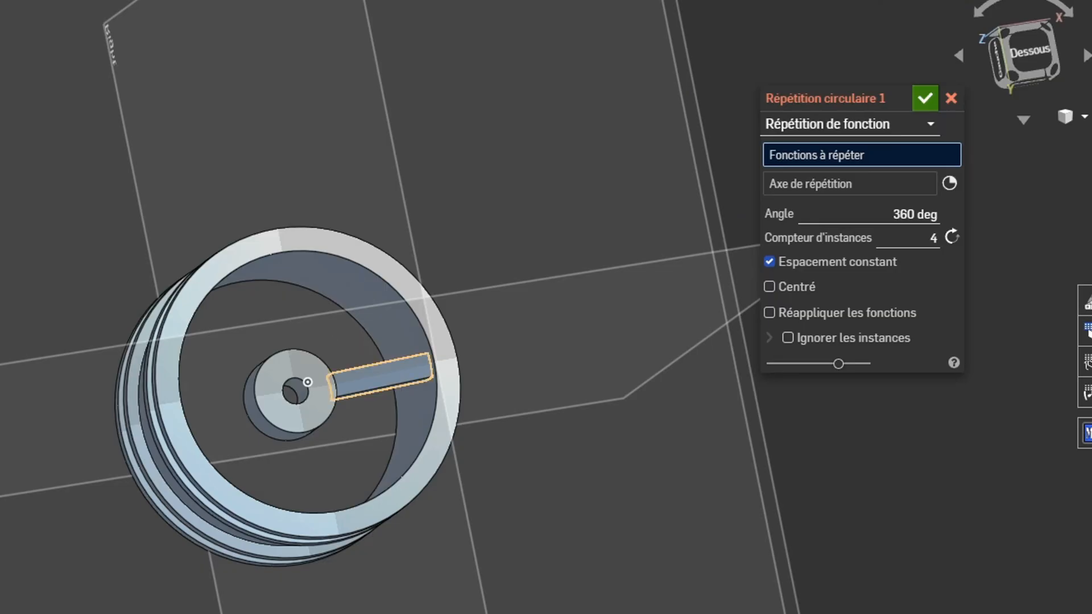
left_click(380, 376)
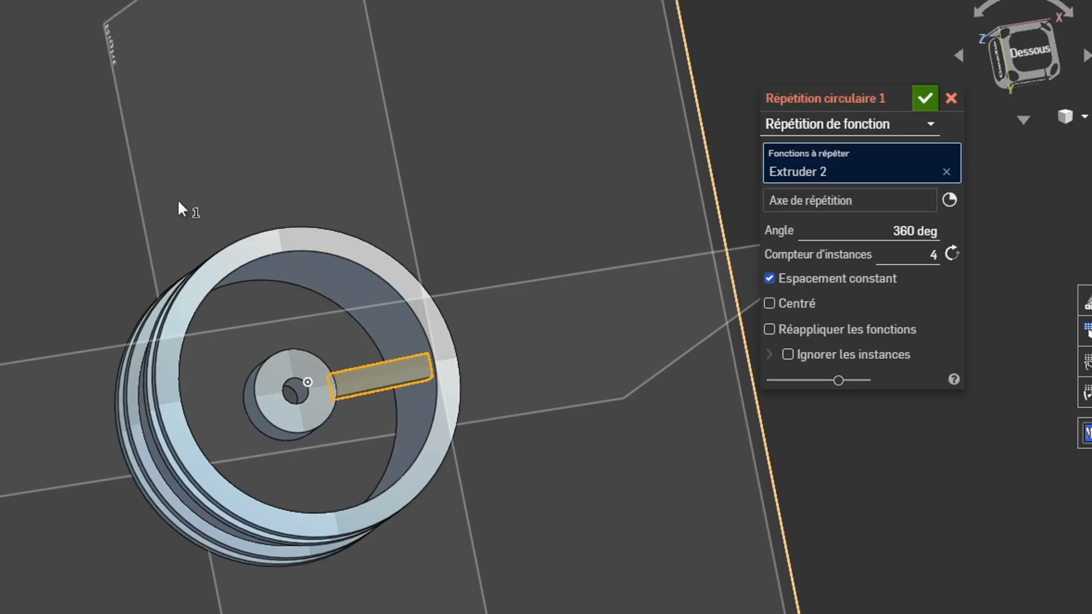
left_click(848, 206)
left_click(263, 254)
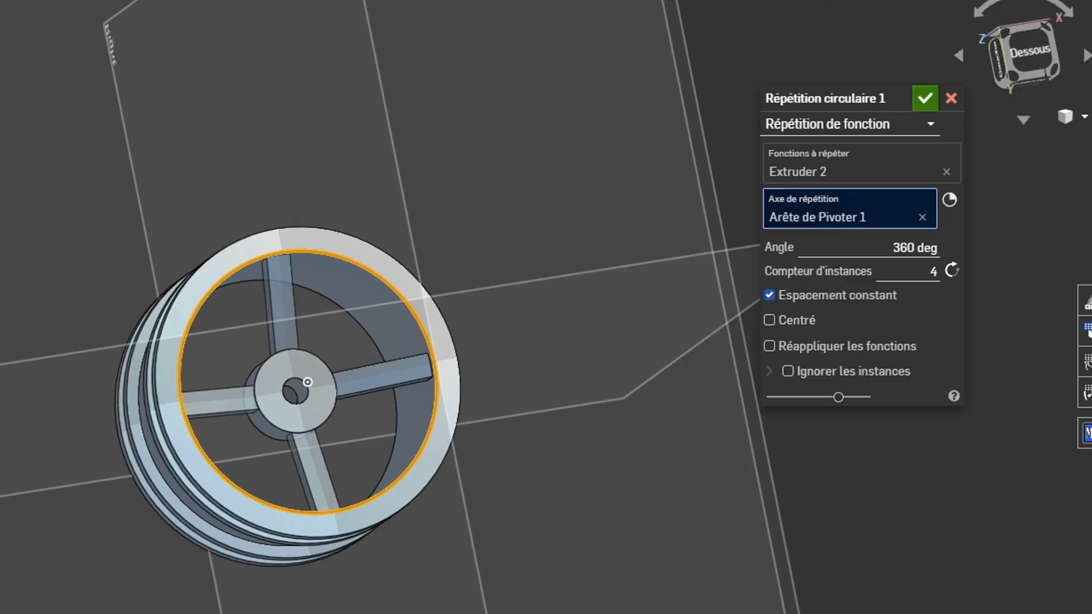
Step: Try the circular spoke pattern with 3 and 4 instances
right_click_drag(275, 261, 108, 395)
right_click_drag(370, 383, 418, 389)
left_click(906, 271)
type("3")
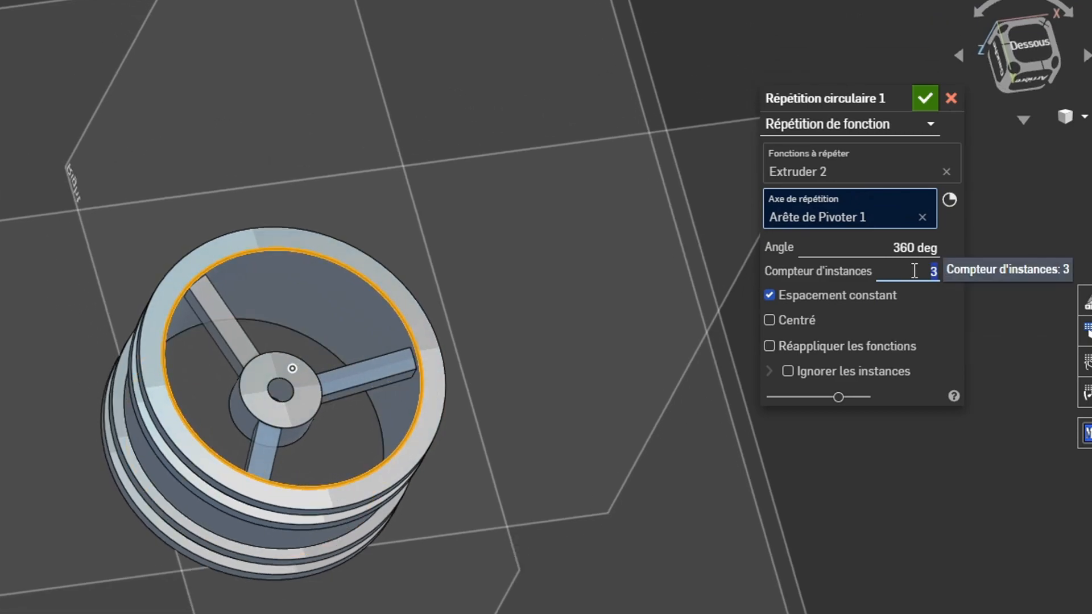
type("4")
right_click_drag(377, 426, 372, 454)
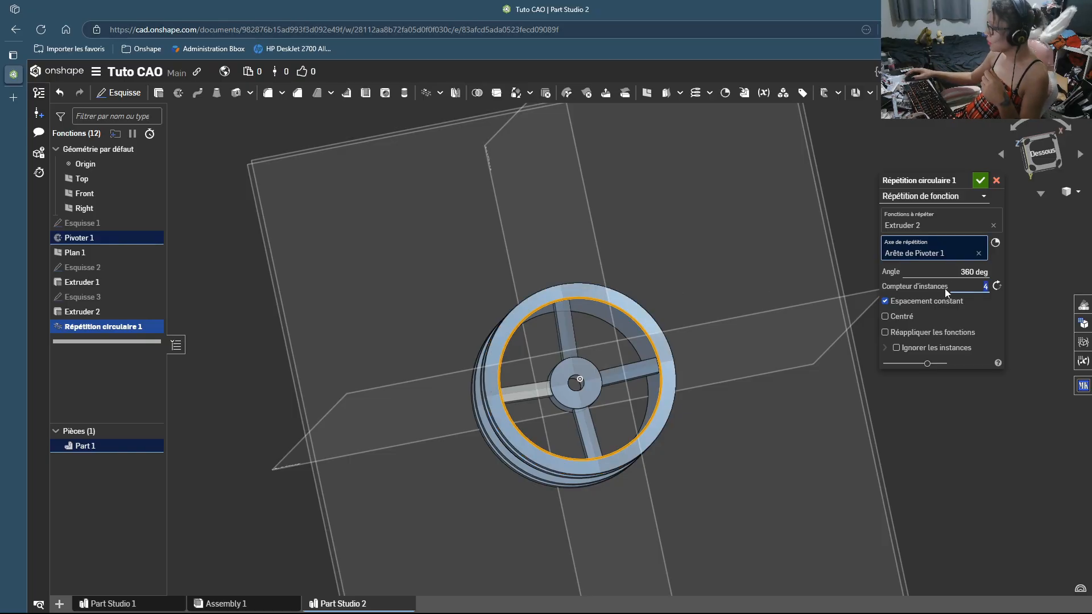
Step: Set the spoke pattern's instance count to 5 and enable reapplying the features
key("Up")
key("Up")
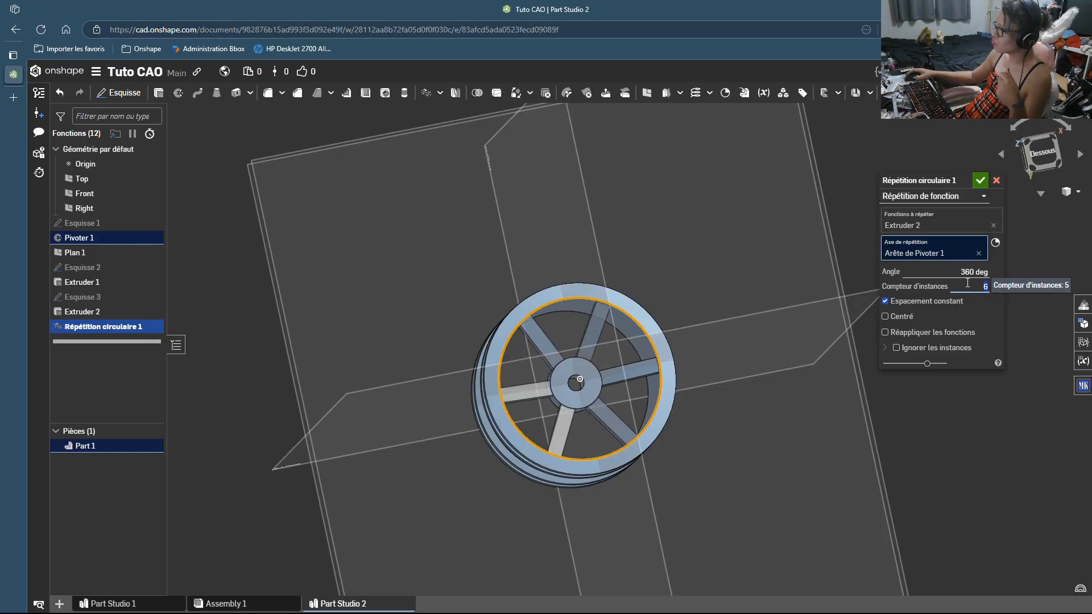
key("Up")
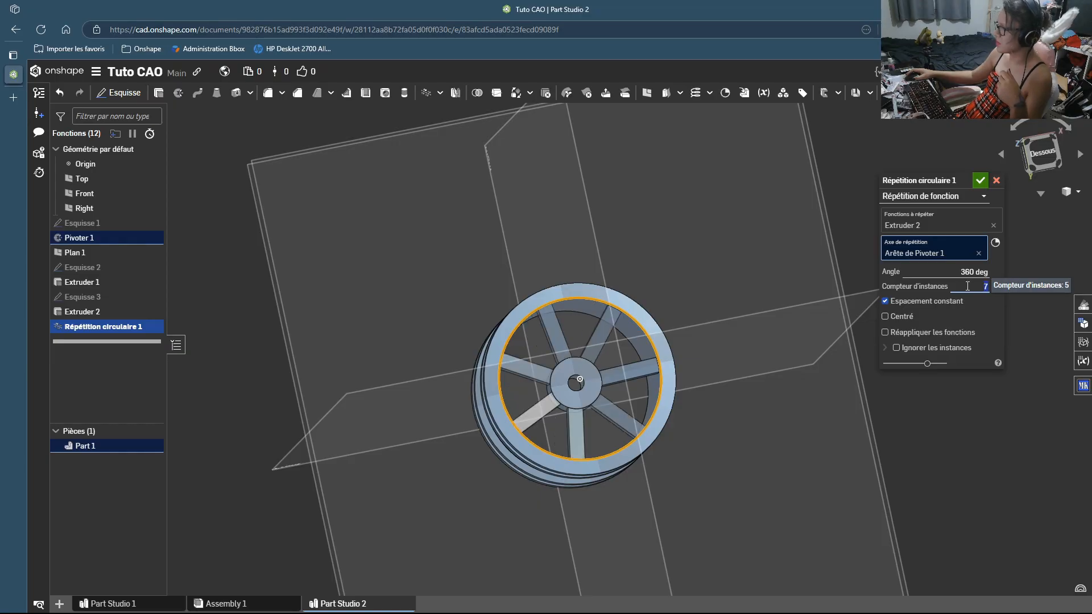
key("Up")
key("Down")
key("Down")
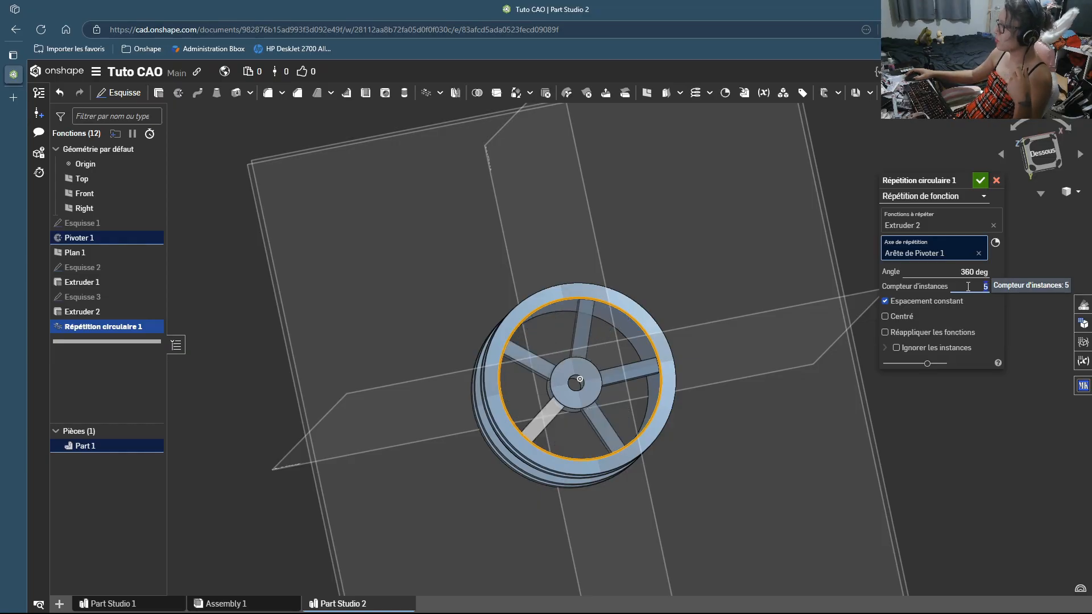
key("Up")
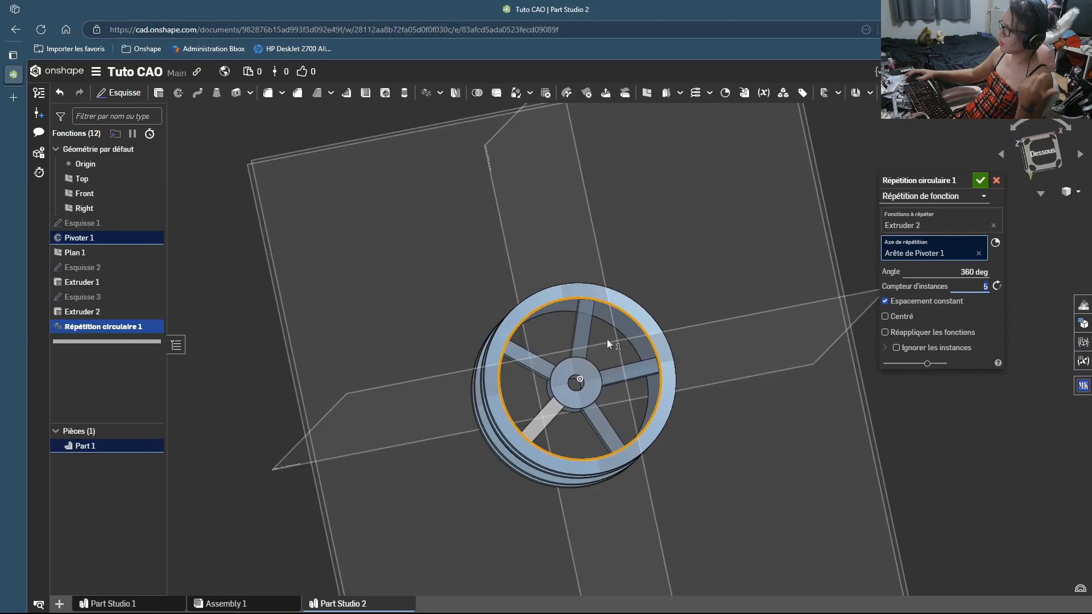
mouse_move(607, 338)
right_mouse_down()
mouse_move(601, 384)
mouse_move(569, 308)
mouse_move(595, 365)
mouse_move(625, 335)
right_mouse_up()
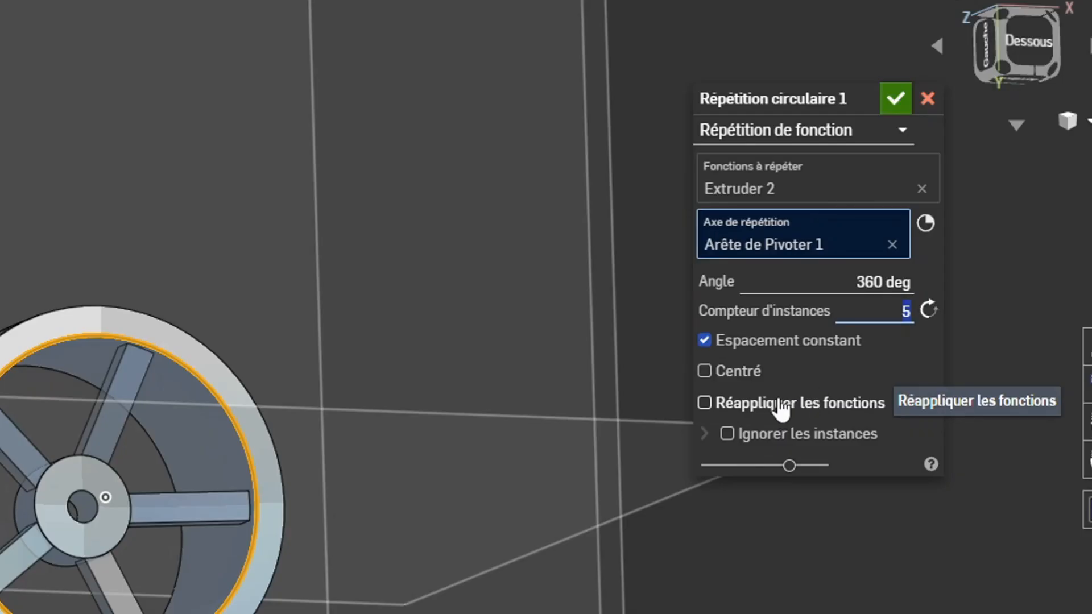
left_click(906, 335)
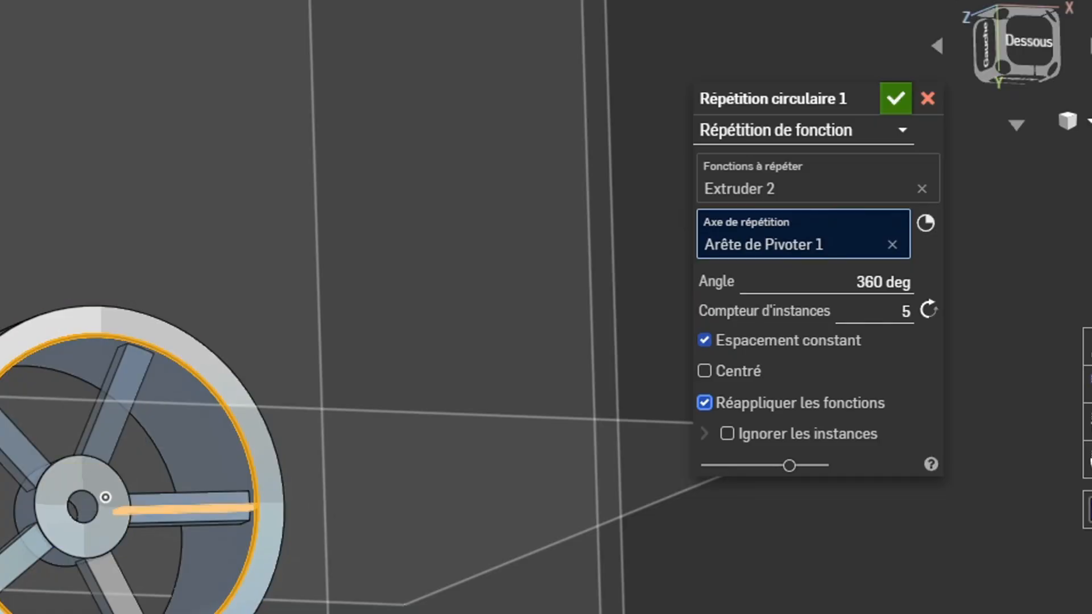
Step: Turn the pattern's option to reapply features off and back on while comparing the spokes
left_click(792, 412)
left_click(788, 405)
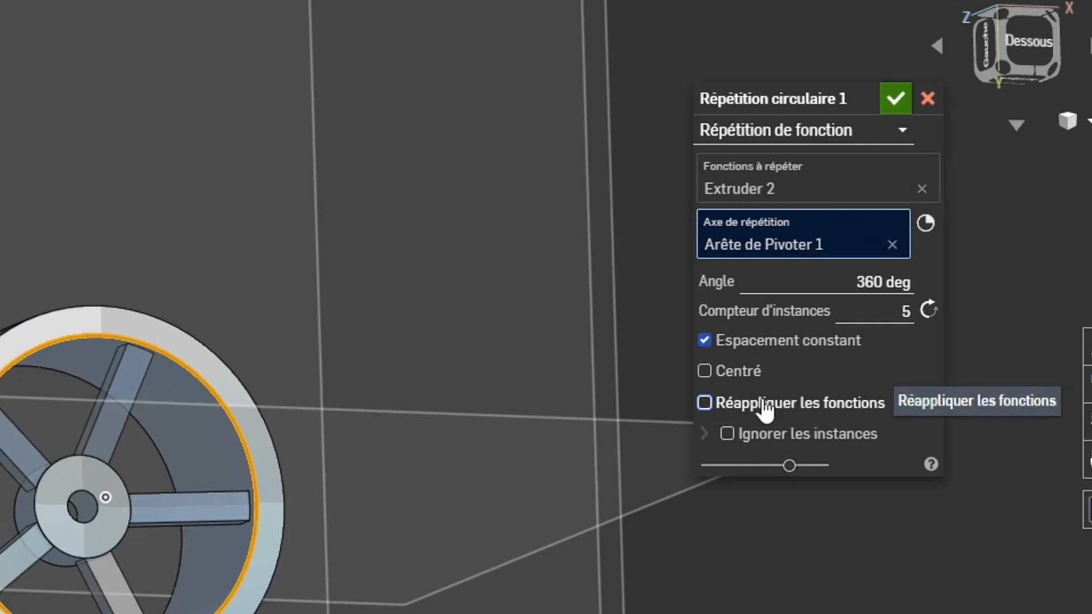
right_click_drag(50, 457, 86, 475)
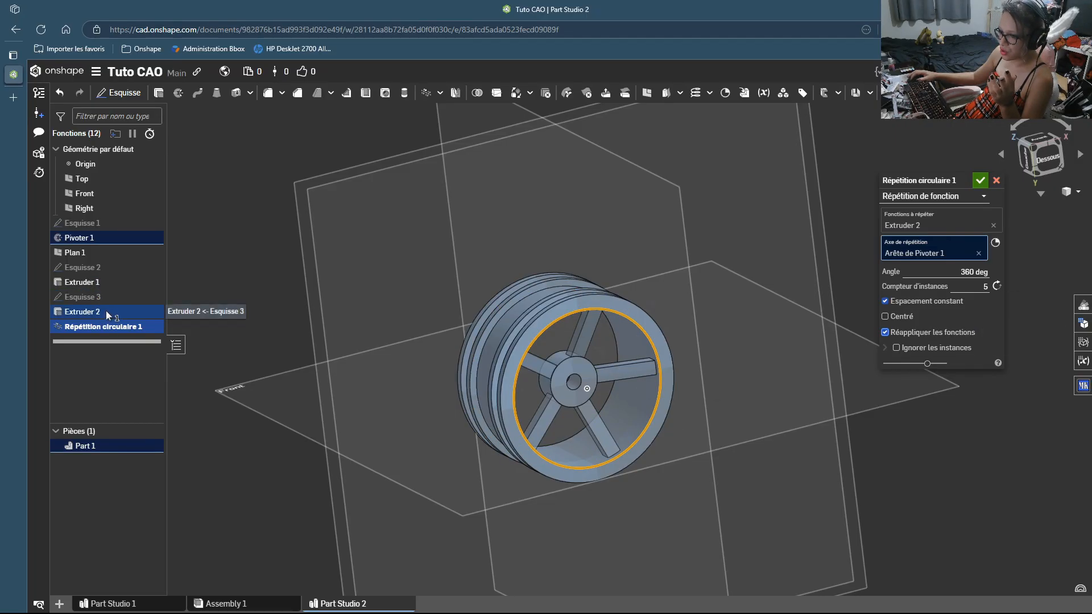
right_click_drag(528, 405, 544, 403)
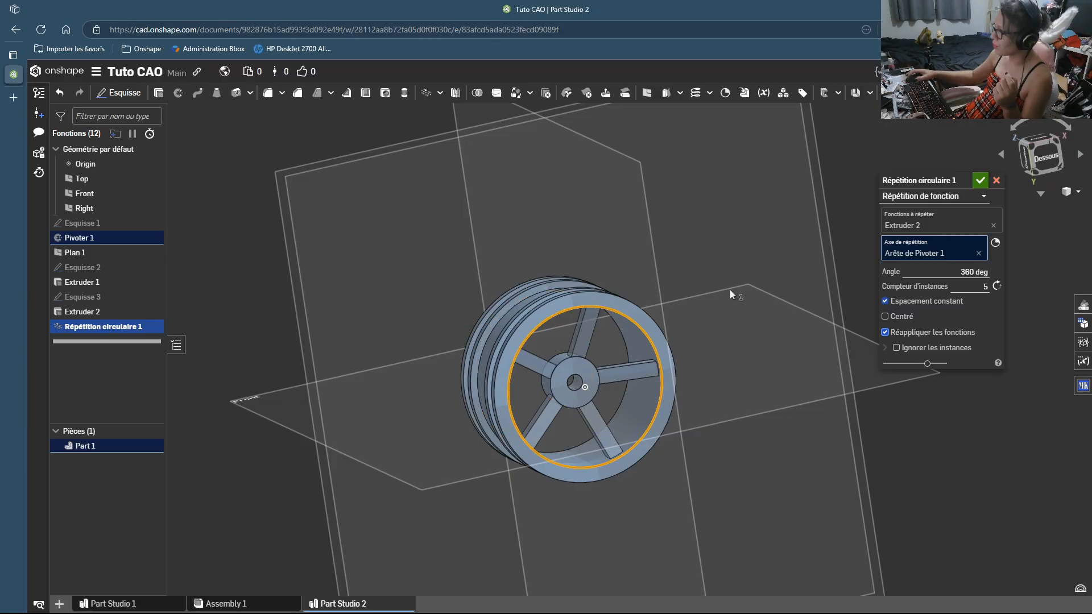
right_click_drag(591, 391, 671, 388)
Step: Try the five-instance spoke pattern with total angles of 10 and 100 degrees and view it from below
left_click(954, 269)
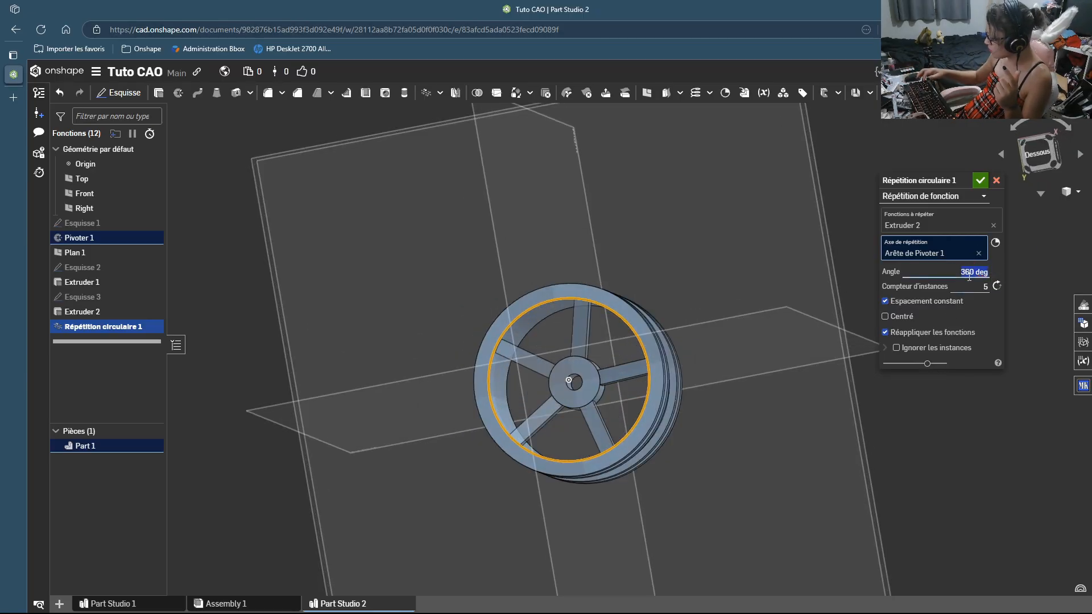
right_click_drag(594, 350, 625, 374)
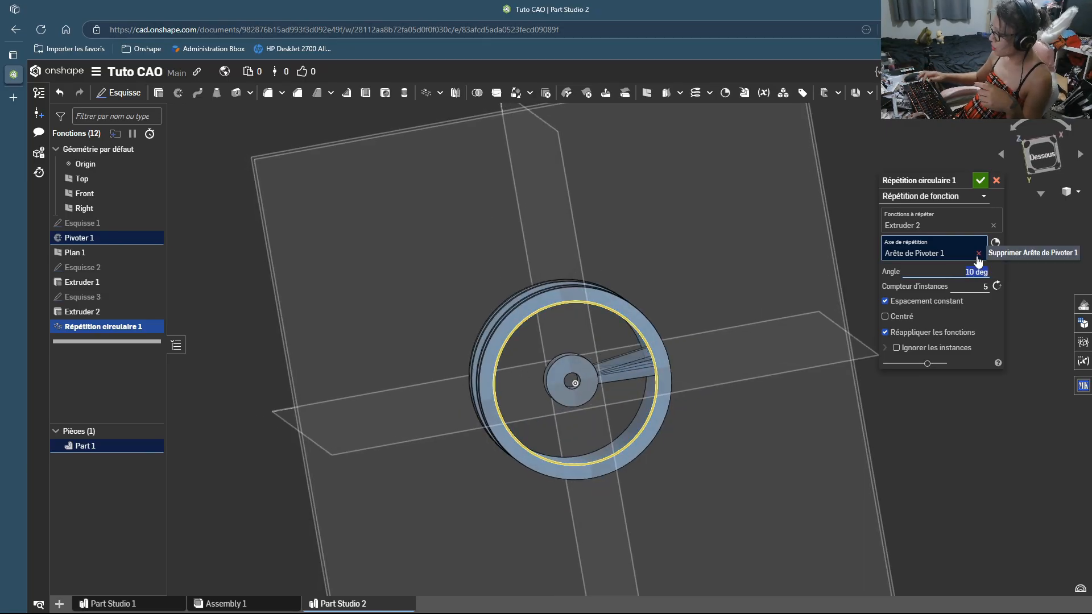
key("Return")
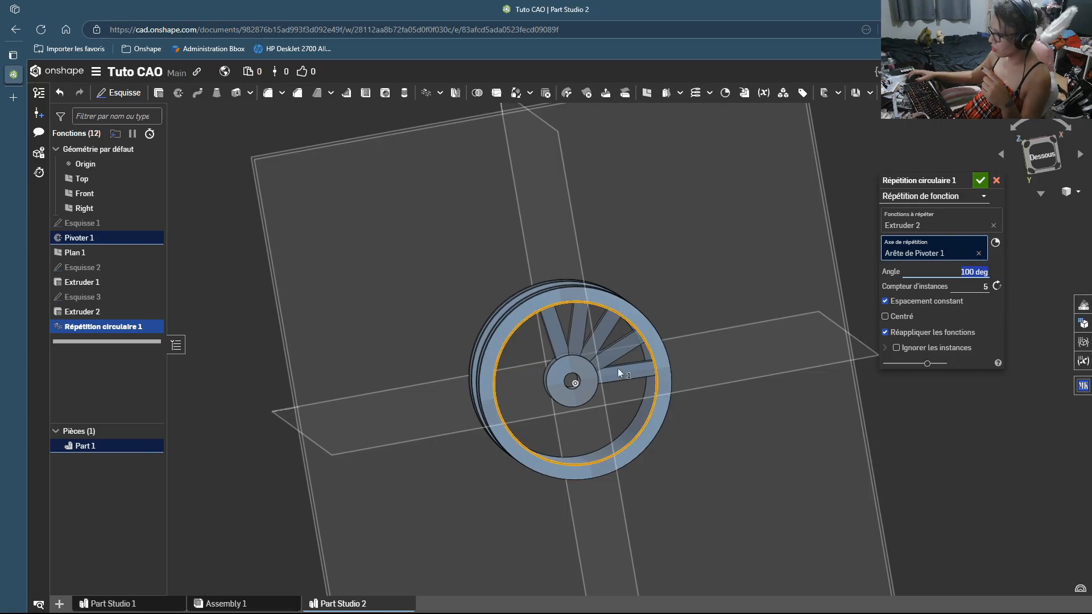
right_click_drag(617, 367, 620, 342)
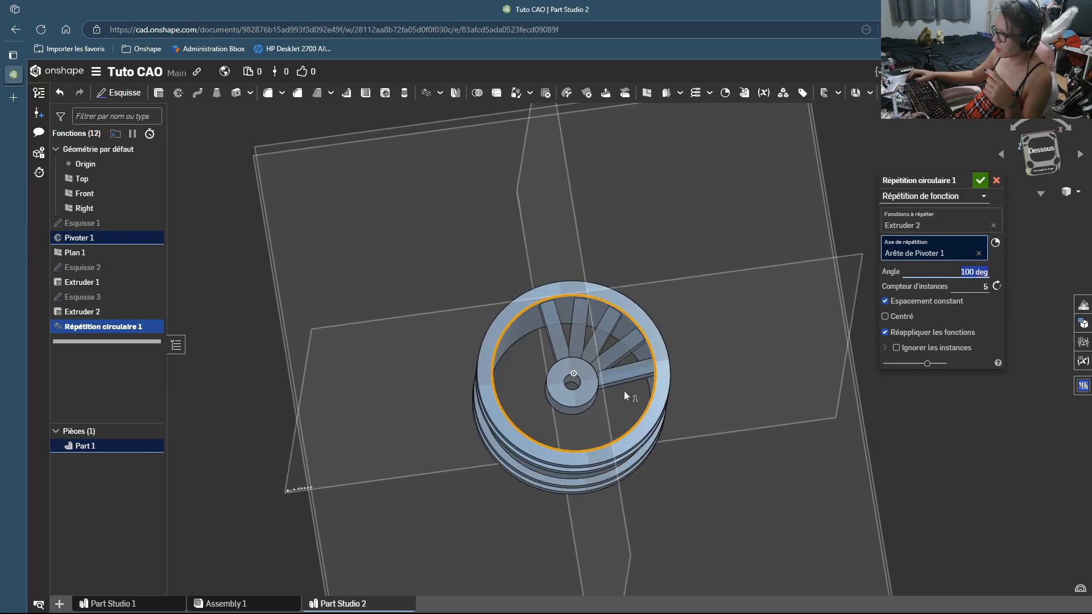
mouse_move(624, 390)
right_mouse_down()
mouse_move(612, 391)
mouse_move(625, 371)
right_mouse_up()
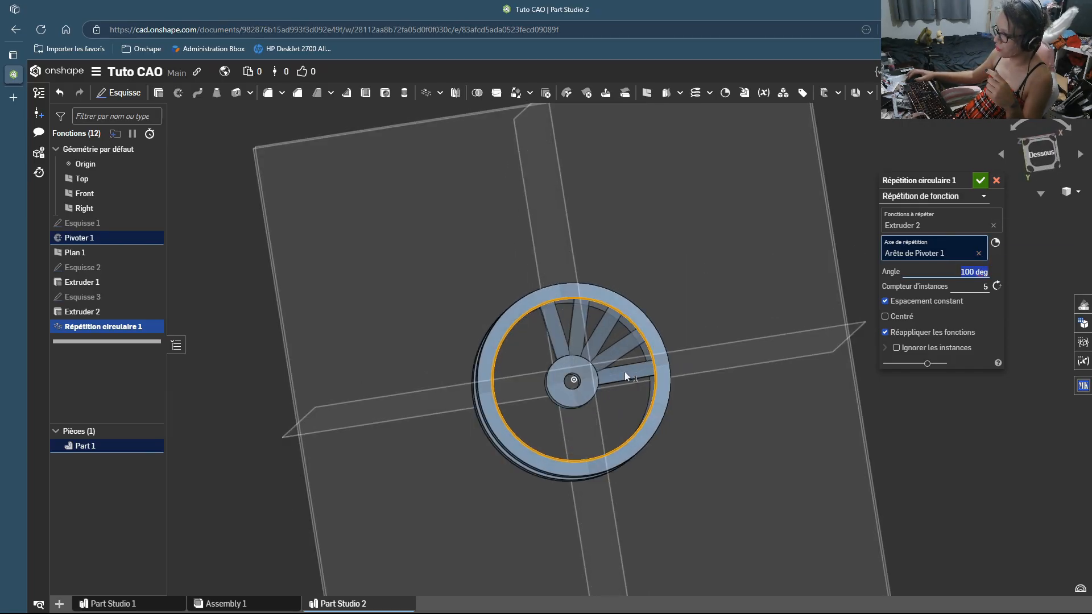
left_click(1040, 154)
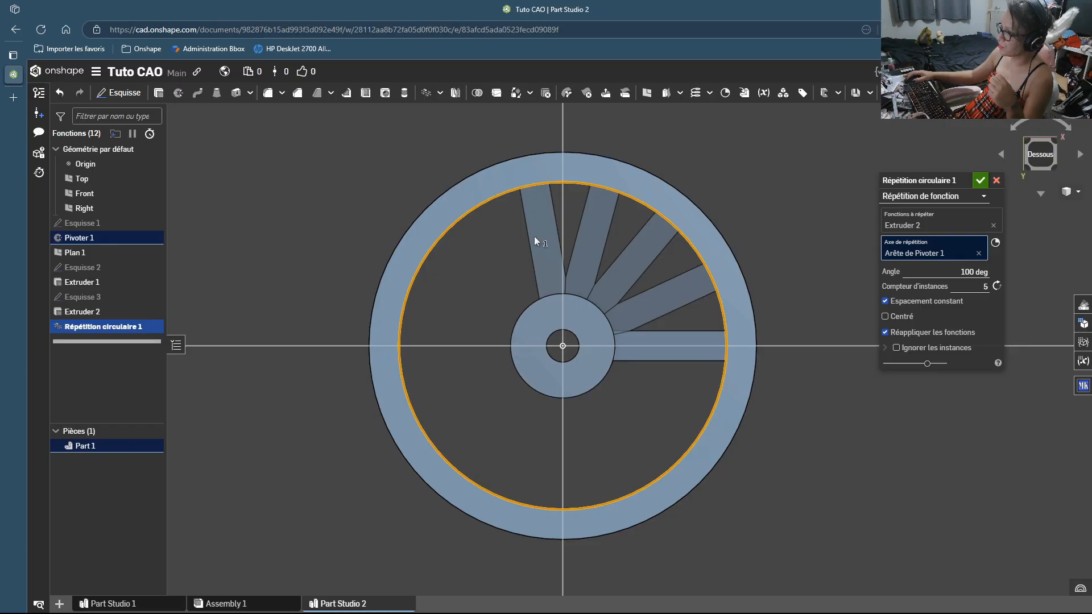
Step: Set the spoke pattern's angle to 360 degrees and finish the circular pattern
type("360")
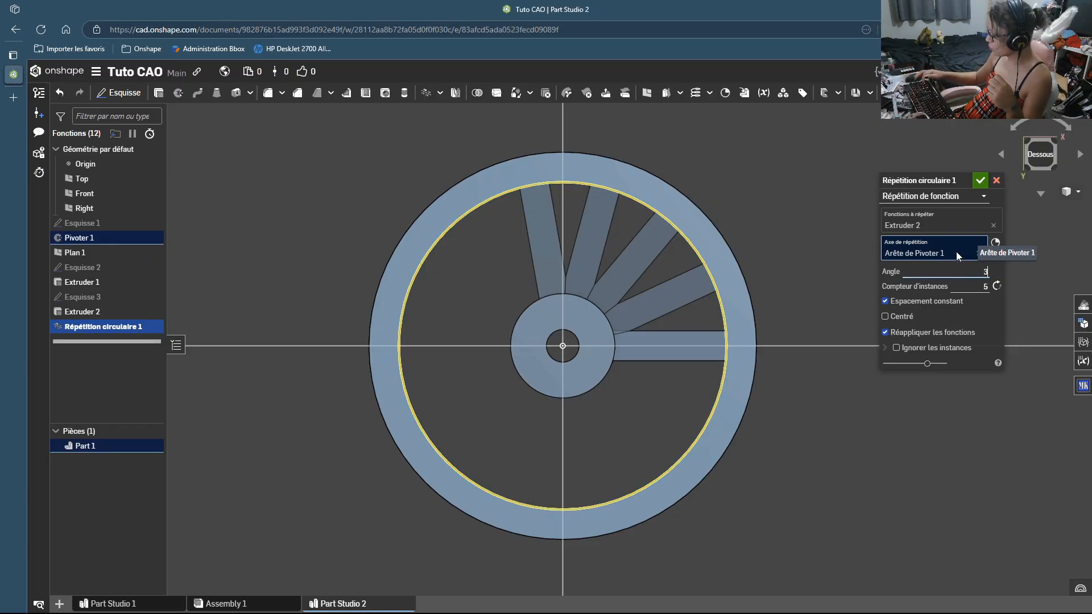
key("Return")
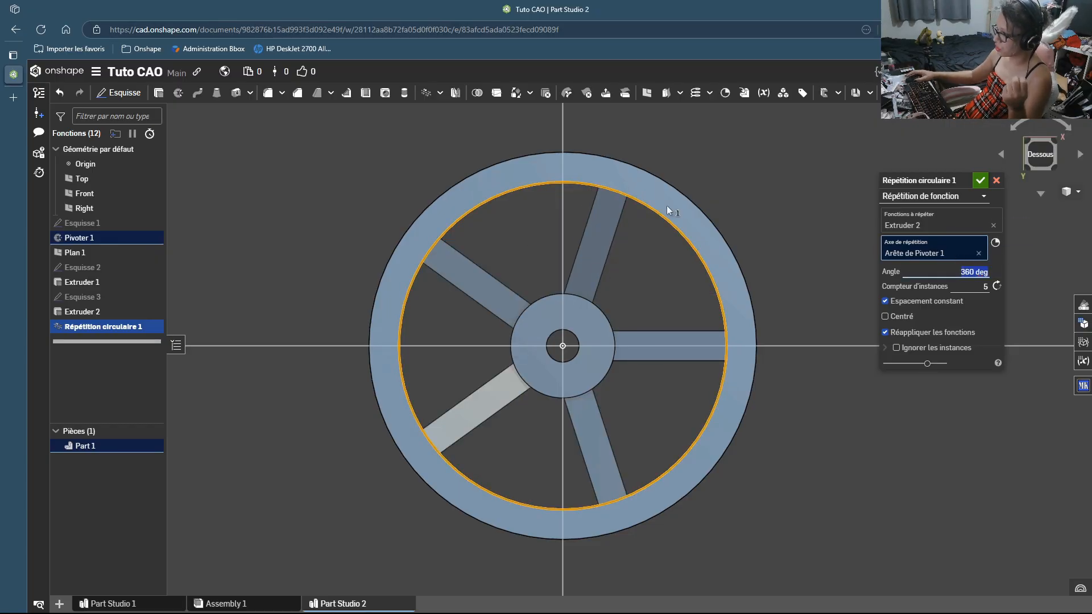
right_click_drag(666, 206, 560, 336)
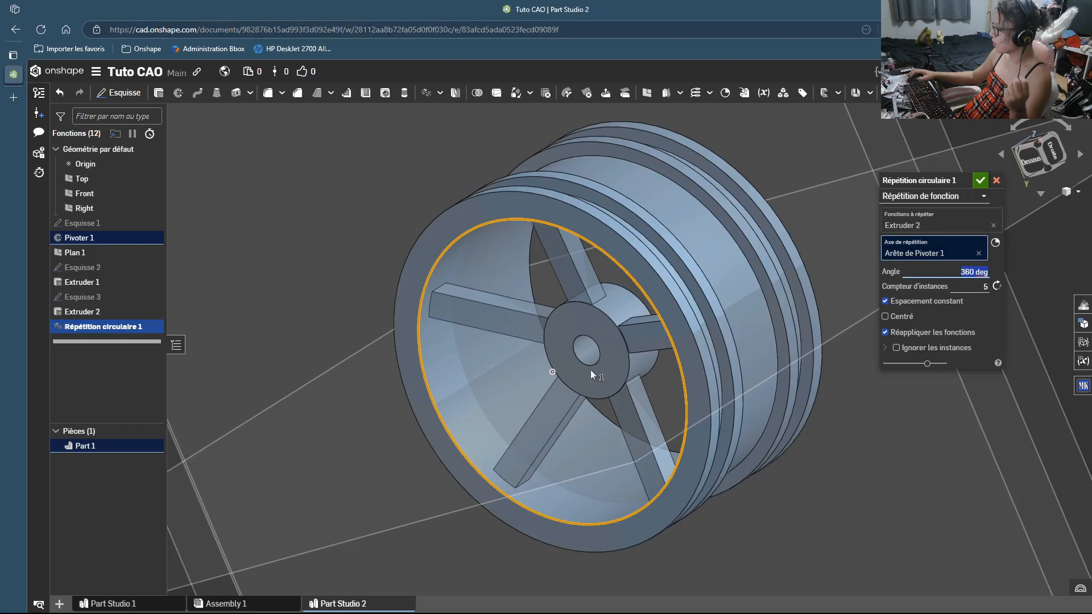
right_click_drag(590, 370, 643, 293)
left_click(980, 181)
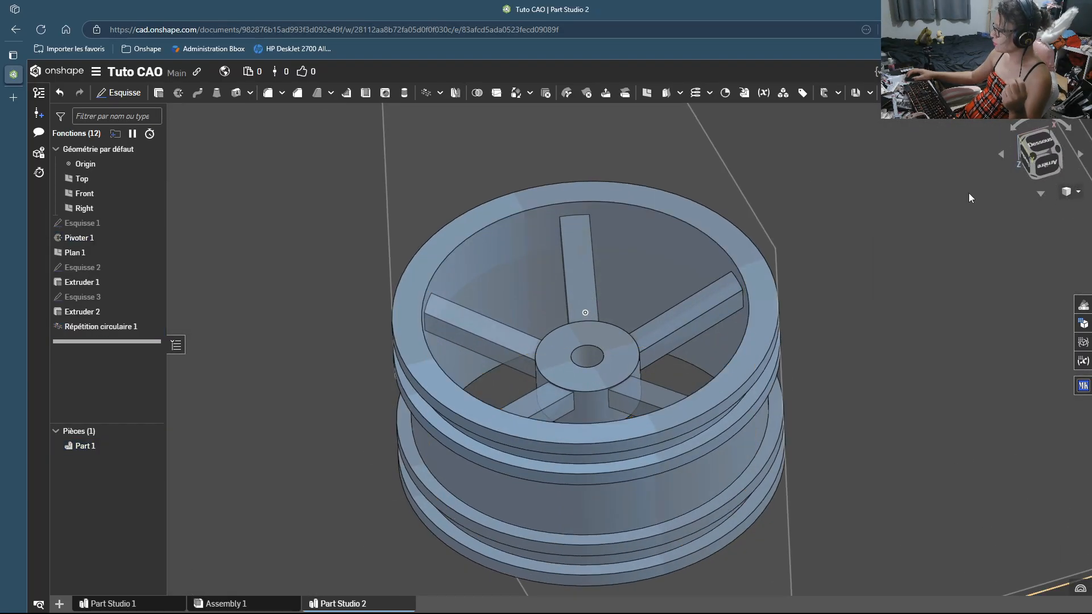
Step: Fillet the two inner circular edges at the rim's front and back openings with a 2 mm radius
right_click_drag(578, 405, 619, 395)
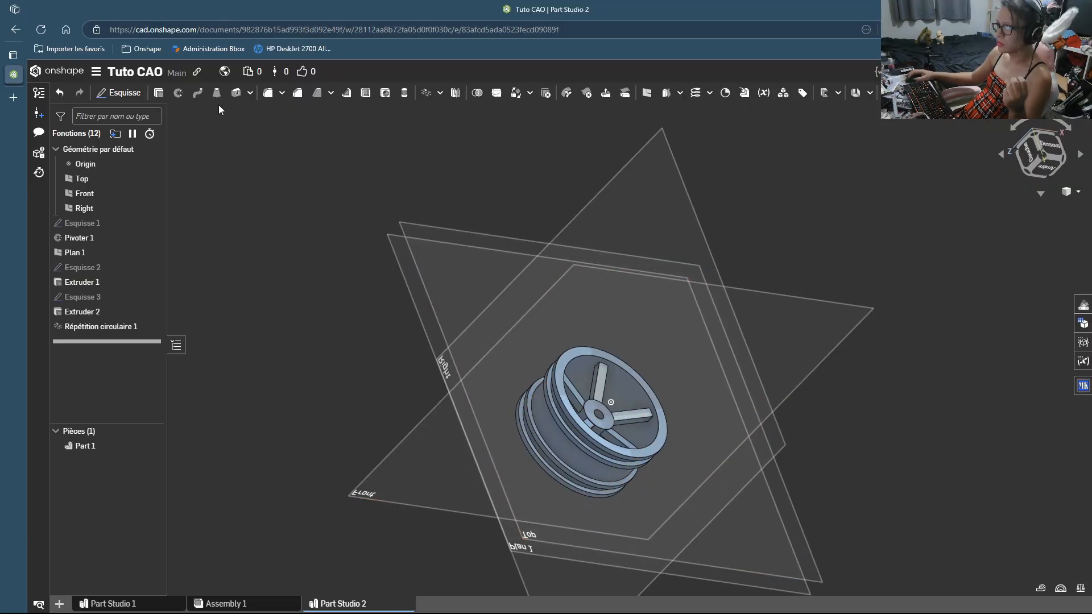
left_click(297, 92)
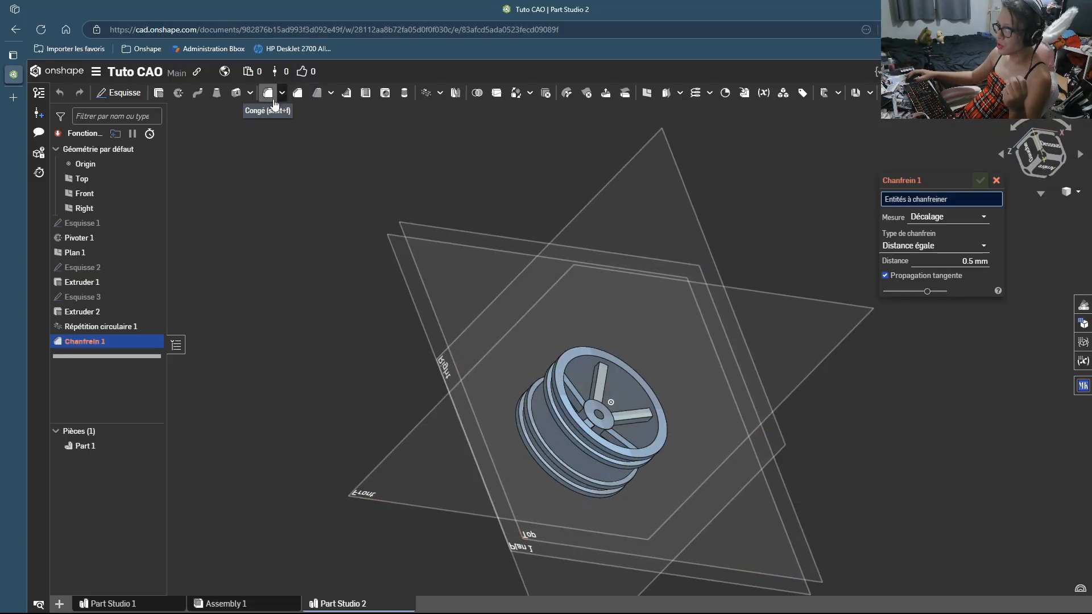
left_click(268, 93)
scroll(623, 367, "up", 2)
left_click(626, 357)
scroll(606, 399, "up", 3)
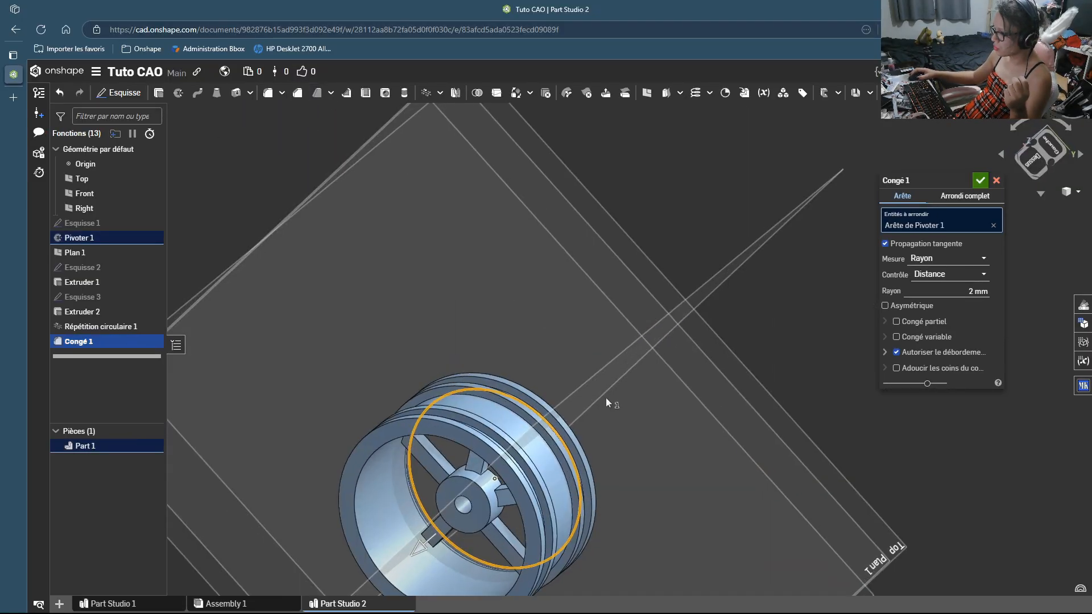
right_click_drag(606, 400, 360, 473)
left_click(362, 472)
right_click_drag(426, 466, 525, 521)
scroll(504, 479, "up", 3)
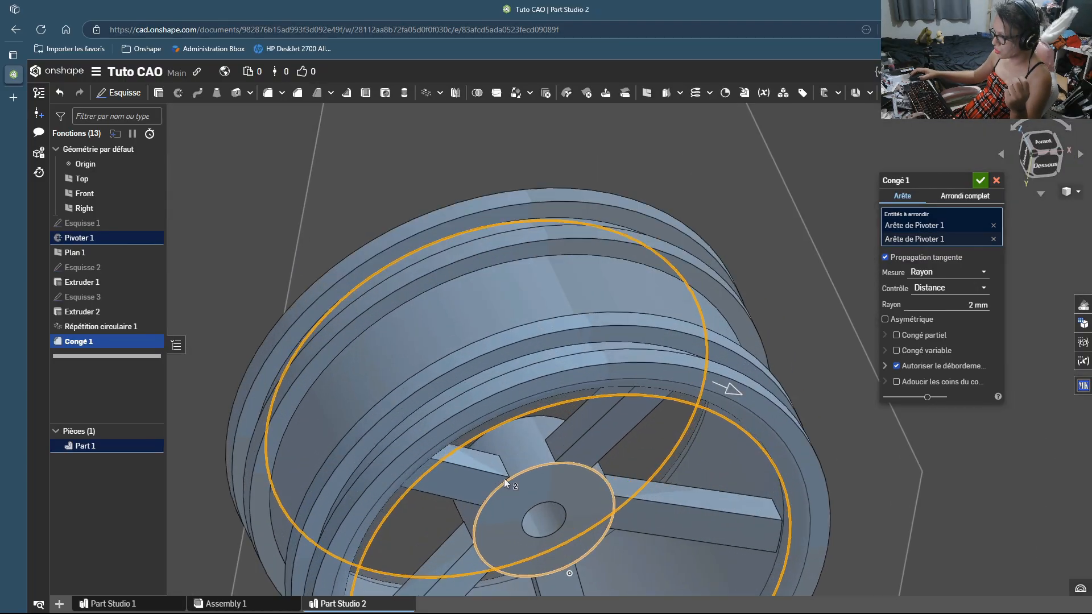
left_click(549, 446)
right_click_drag(536, 456, 640, 441)
left_click(993, 254)
left_click(980, 181)
Step: Create a second fillet with a 2 mm radius on the edges where one spoke meets the rim and hub
scroll(697, 284, "down", 4)
right_click_drag(691, 318, 560, 270)
left_click(268, 93)
scroll(654, 250, "up", 4)
left_click(643, 229)
left_click(646, 227)
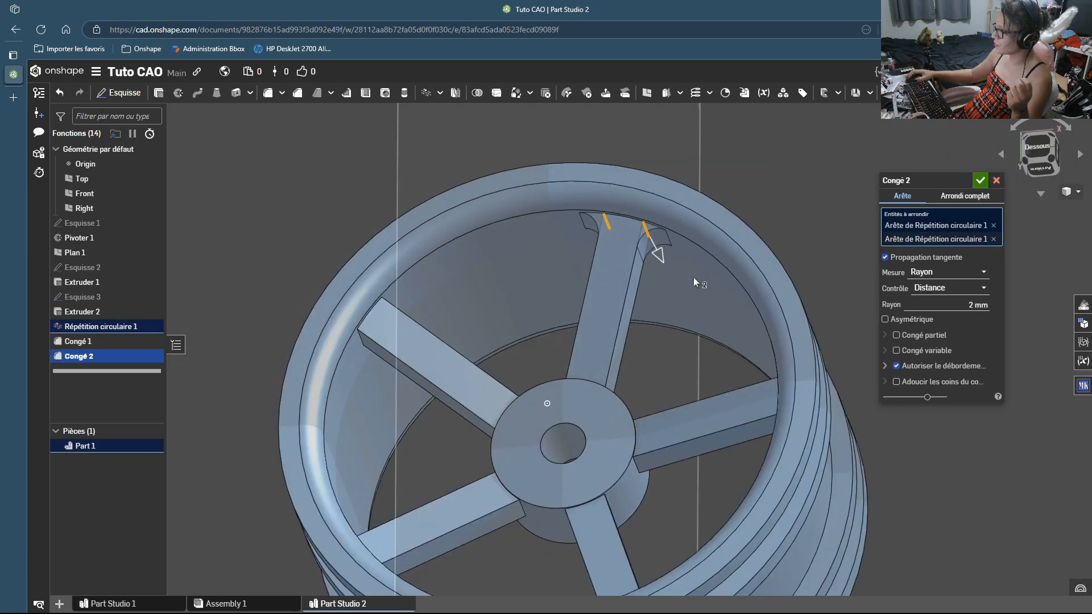
right_click_drag(694, 278, 671, 335)
left_click(665, 340)
left_click(980, 180)
Step: Try placing the spoke fillet before the circular pattern and repeating it with the spoke extrusion, then return it to the end of the feature order
left_click_drag(78, 356, 80, 320)
double_click(103, 341)
left_click(959, 198)
left_click(923, 228)
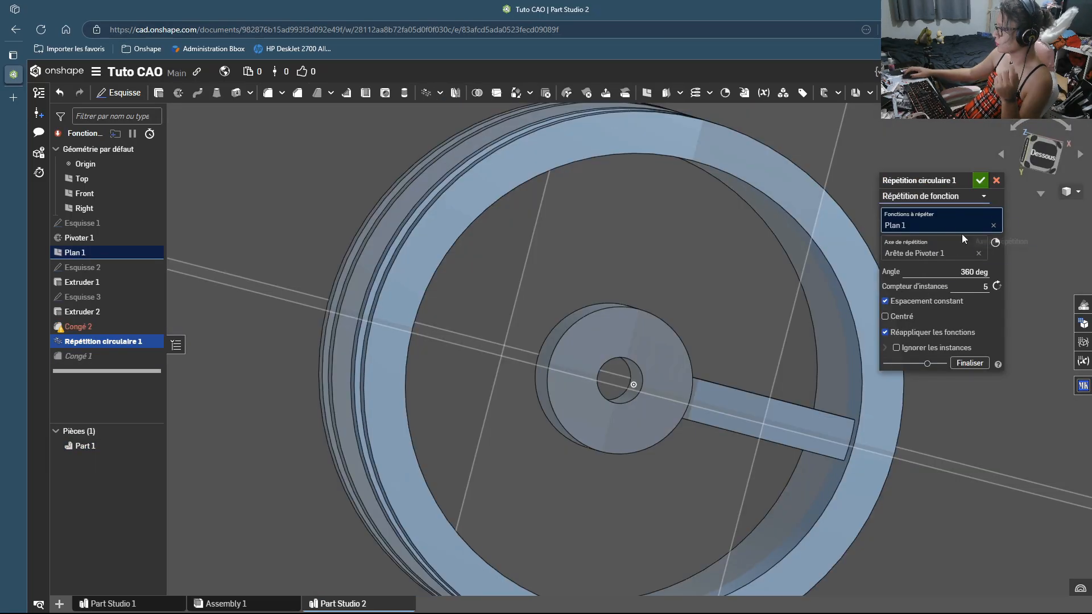
left_click(82, 312)
left_click(78, 327)
left_click(603, 365)
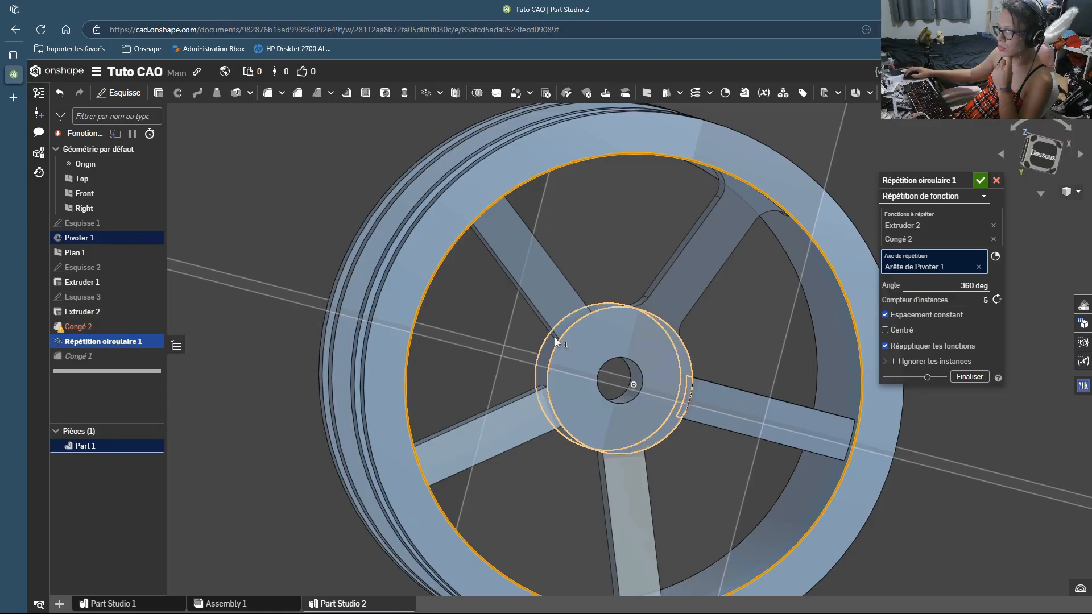
mouse_move(554, 336)
right_mouse_down()
mouse_move(588, 337)
mouse_move(553, 336)
right_mouse_up()
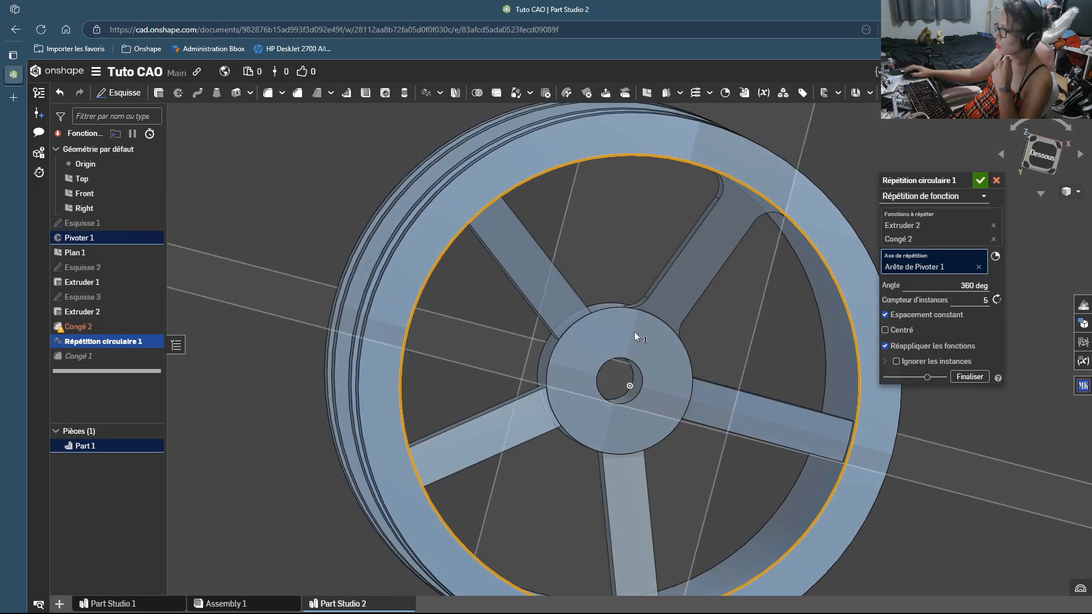
left_click(980, 180)
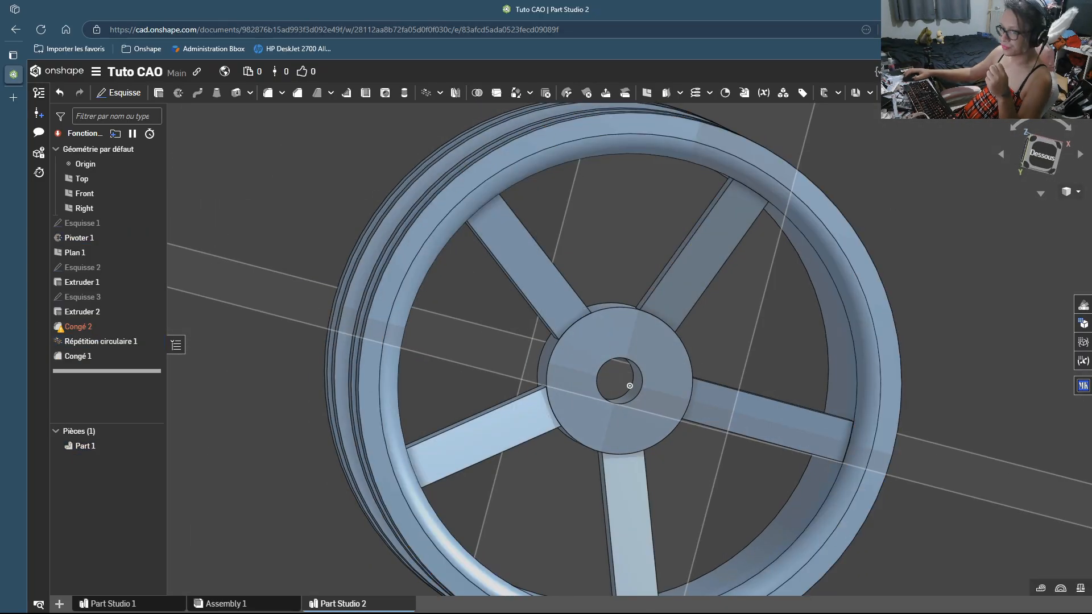
left_click_drag(78, 327, 80, 360)
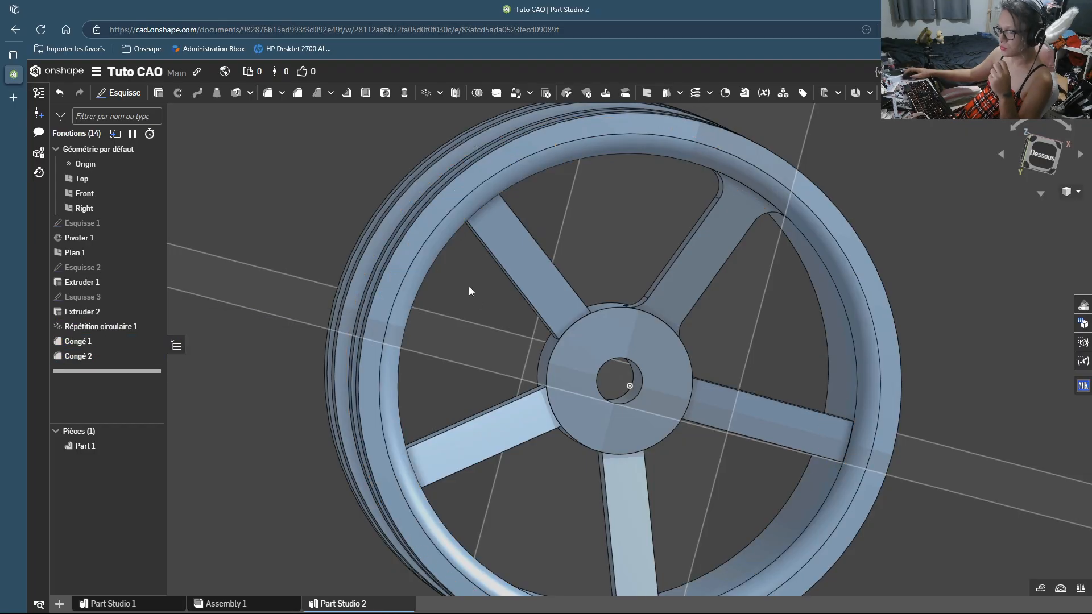
Step: Edit the spoke fillet to add the hub-end edges of the remaining spokes
double_click(80, 356)
right_click_drag(660, 302, 556, 378)
left_click(622, 272)
left_click(581, 279)
left_click(554, 329)
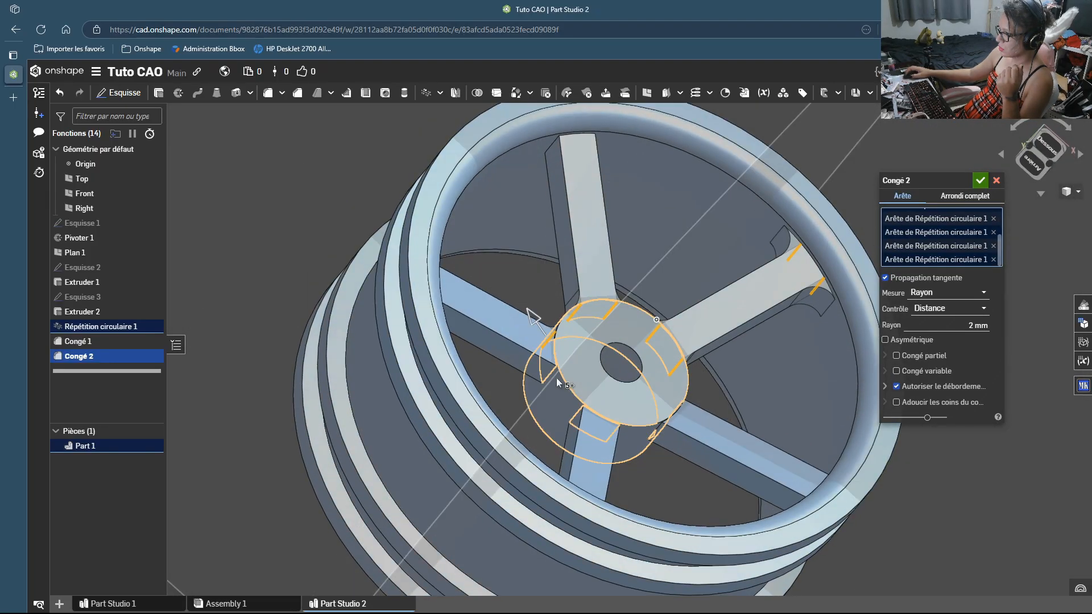
left_click(557, 381)
left_click(571, 418)
right_click_drag(571, 418, 598, 438)
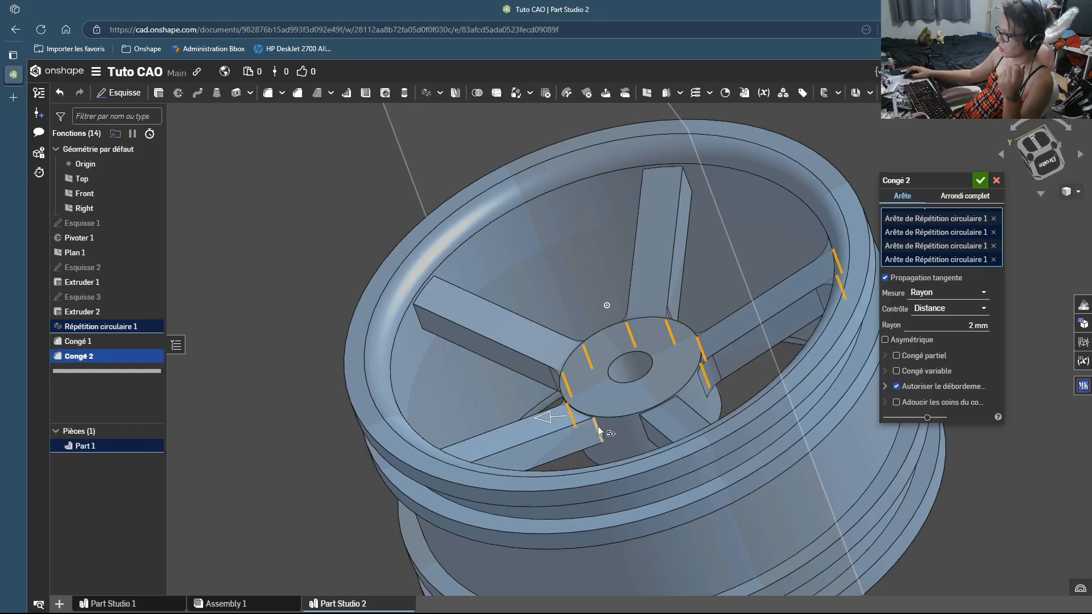
left_click(598, 432)
right_click_drag(622, 435, 687, 400)
left_click(643, 430)
left_click(686, 392)
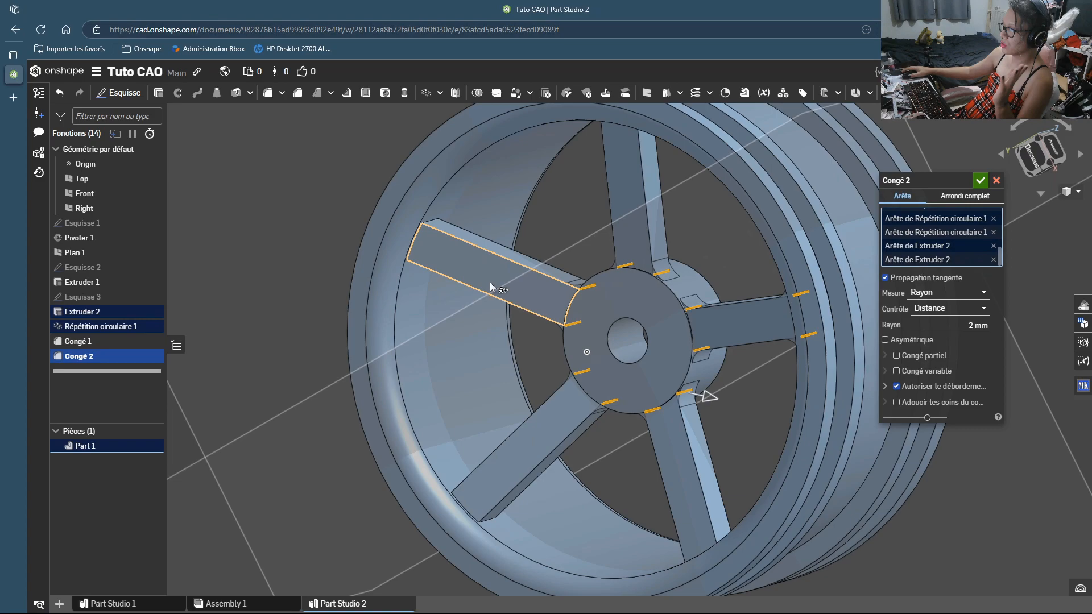
Step: Add the rim-end edges of two neighbouring spokes to the 2 mm spoke fillet
right_click_drag(490, 288, 596, 292)
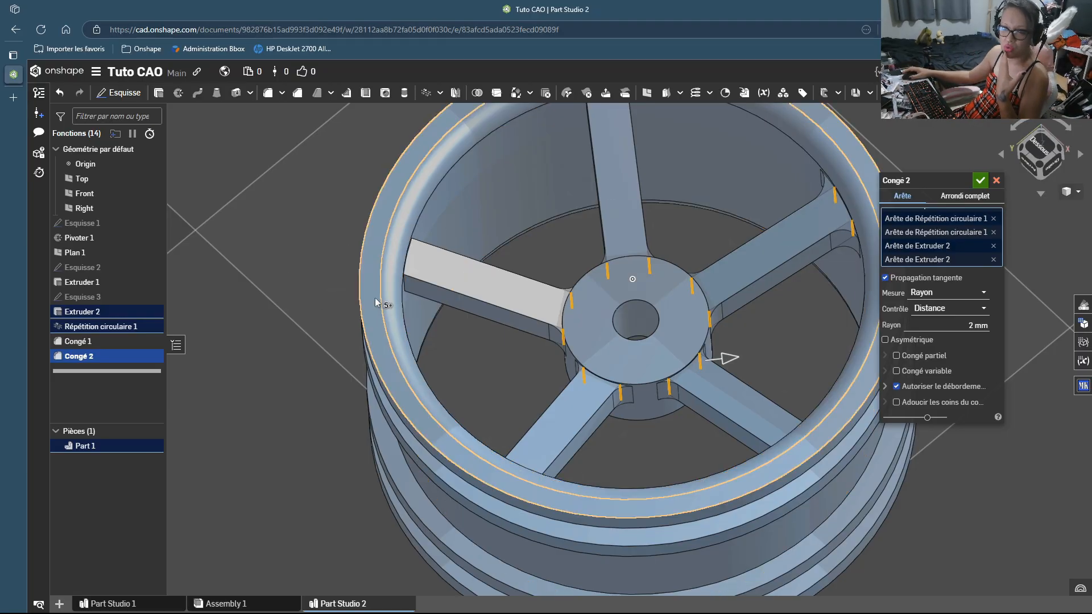
right_click_drag(378, 297, 339, 297)
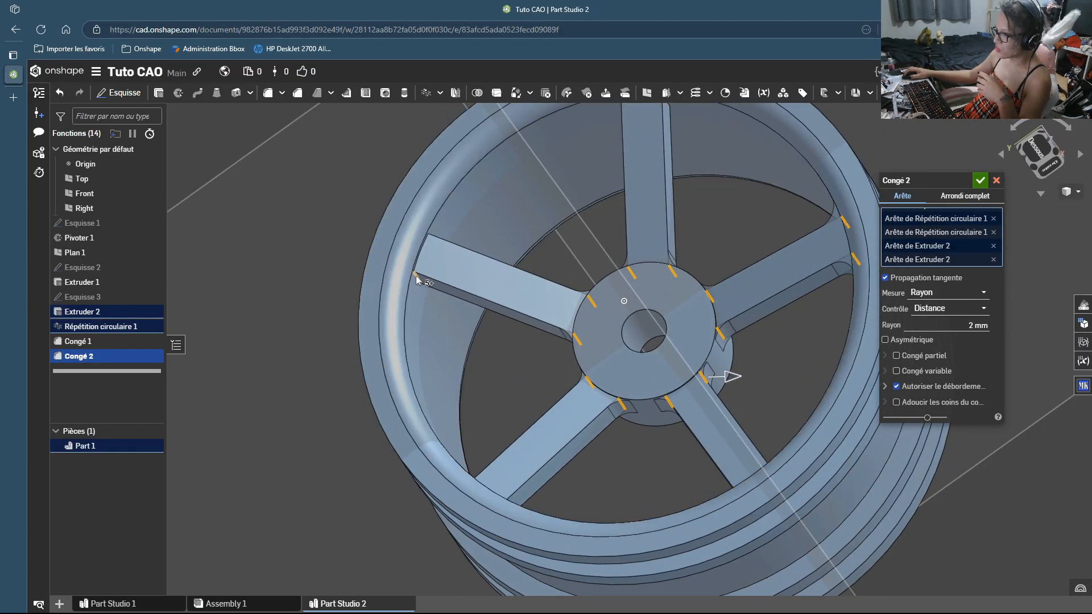
left_click(422, 266)
right_click_drag(418, 319, 420, 324)
left_click(437, 232)
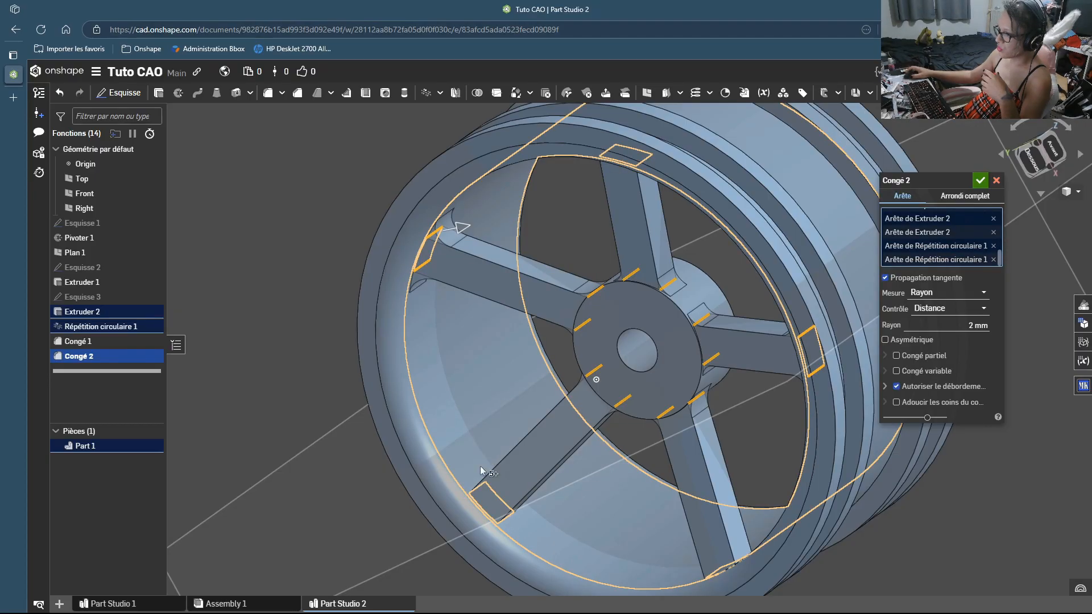
right_click_drag(480, 465, 503, 469)
left_click(487, 493)
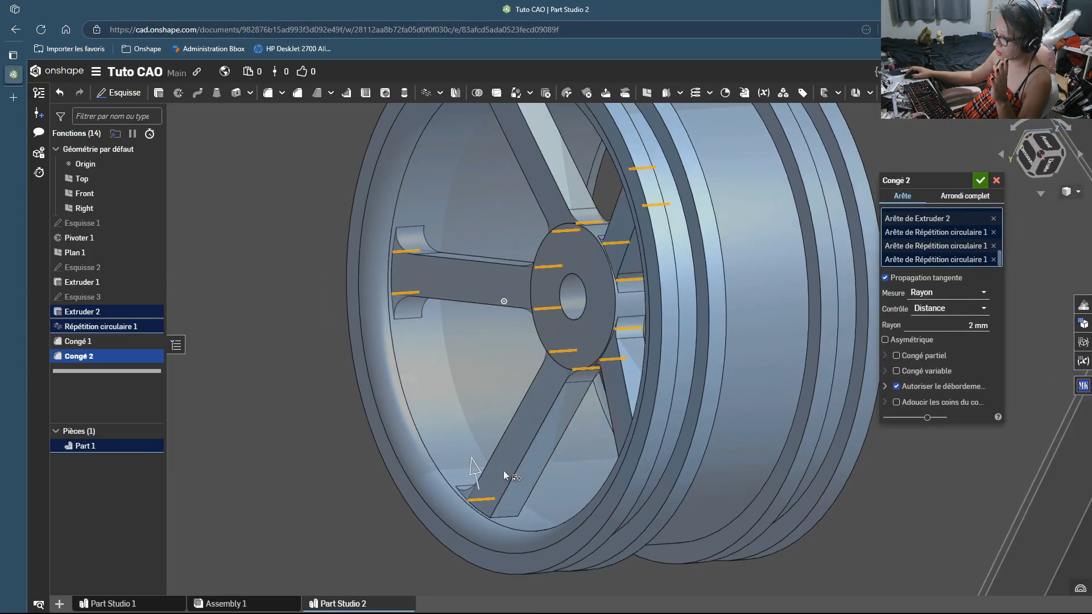
left_click(509, 515)
Step: Add the rim-end edges of the last two unfilleted spokes and apply the 2 mm spoke fillet
right_click_drag(476, 520, 699, 486)
left_click(714, 447)
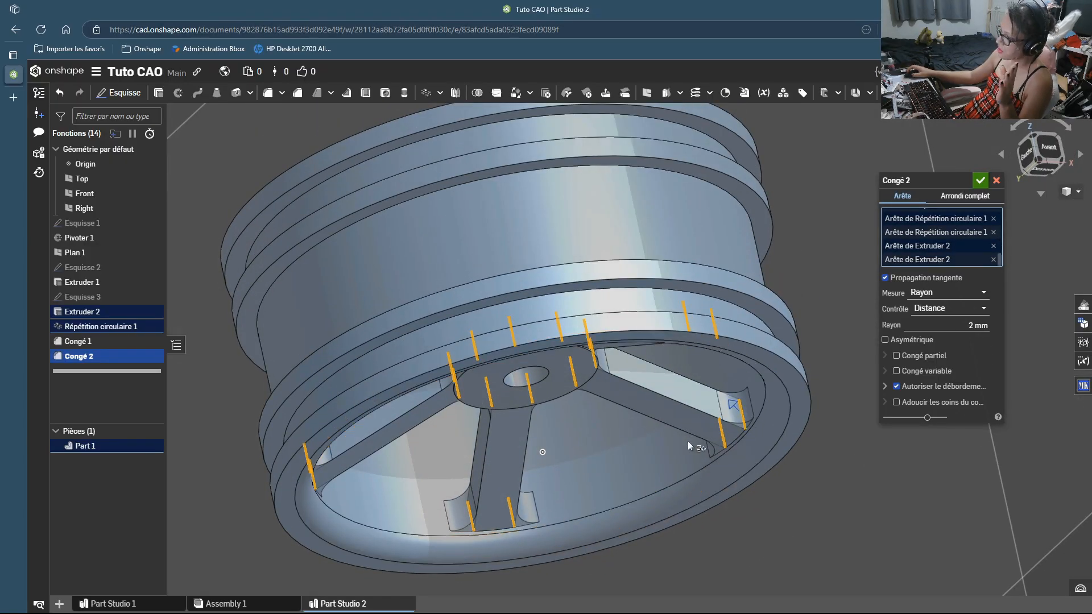
right_click_drag(688, 441, 586, 222)
left_click(640, 140)
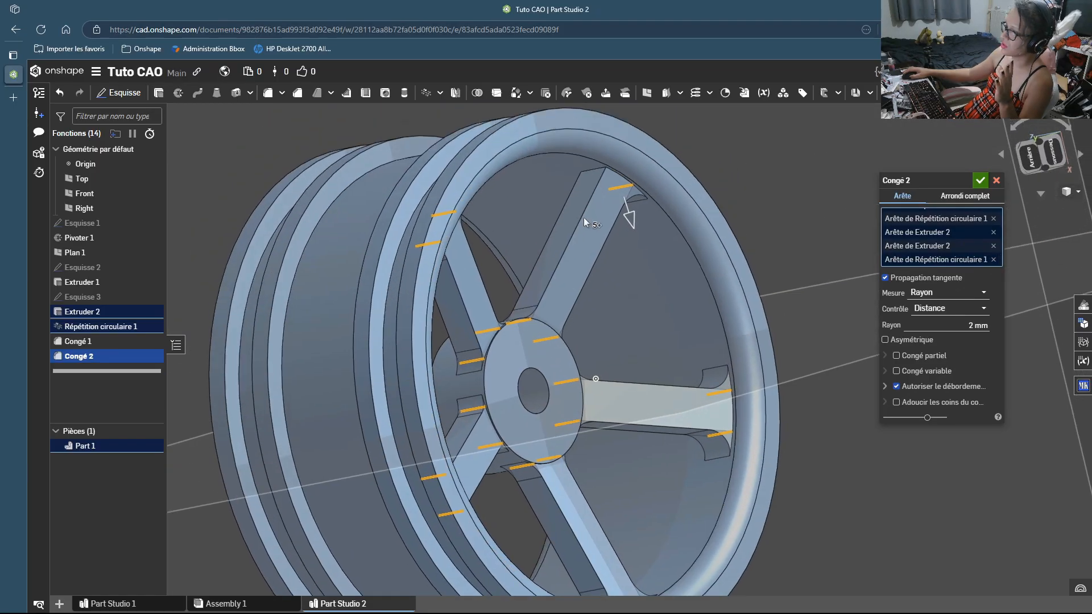
left_click(625, 298)
right_click_drag(626, 299, 603, 307)
left_click(980, 180)
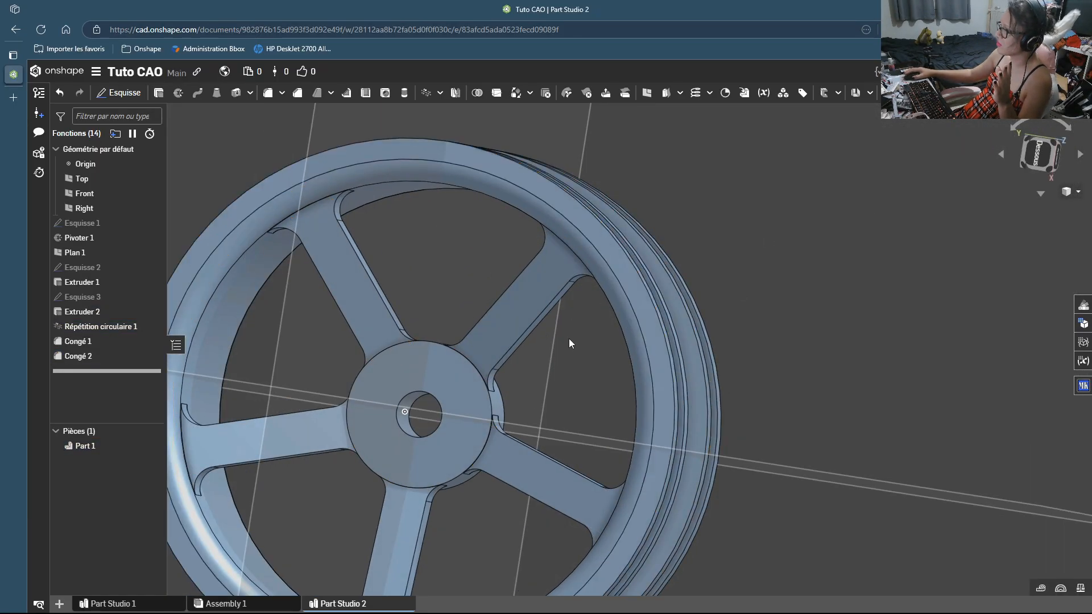
mouse_move(569, 340)
right_mouse_down()
mouse_move(713, 361)
mouse_move(733, 326)
mouse_move(732, 386)
mouse_move(860, 394)
mouse_move(846, 292)
mouse_move(820, 299)
mouse_move(815, 329)
mouse_move(755, 331)
mouse_move(681, 361)
mouse_move(695, 404)
mouse_move(769, 408)
mouse_move(679, 287)
mouse_move(787, 302)
mouse_move(687, 298)
right_mouse_up()
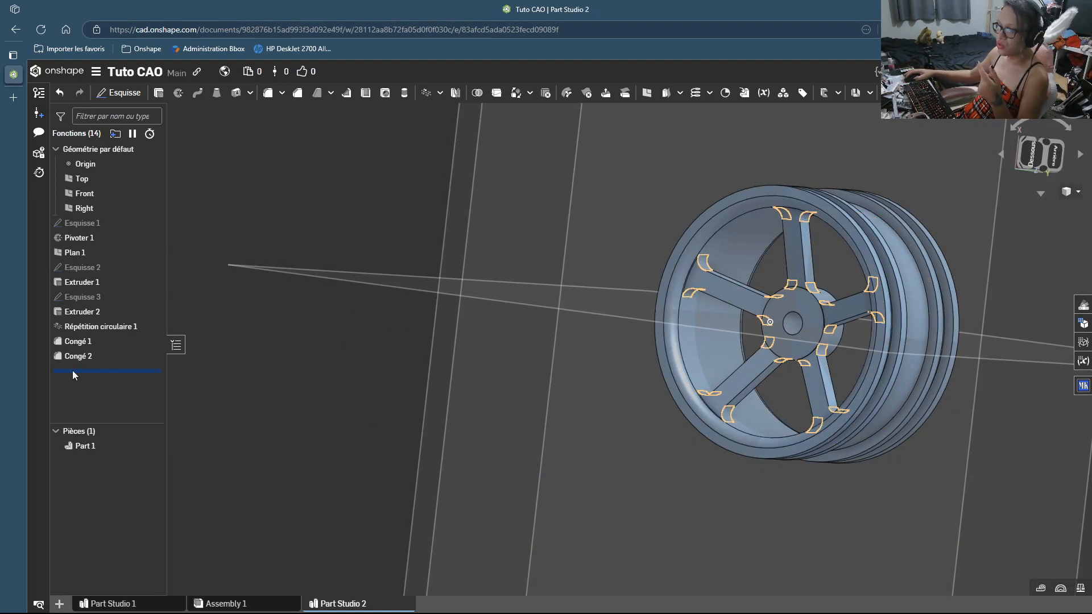
right_click_drag(863, 308, 887, 322)
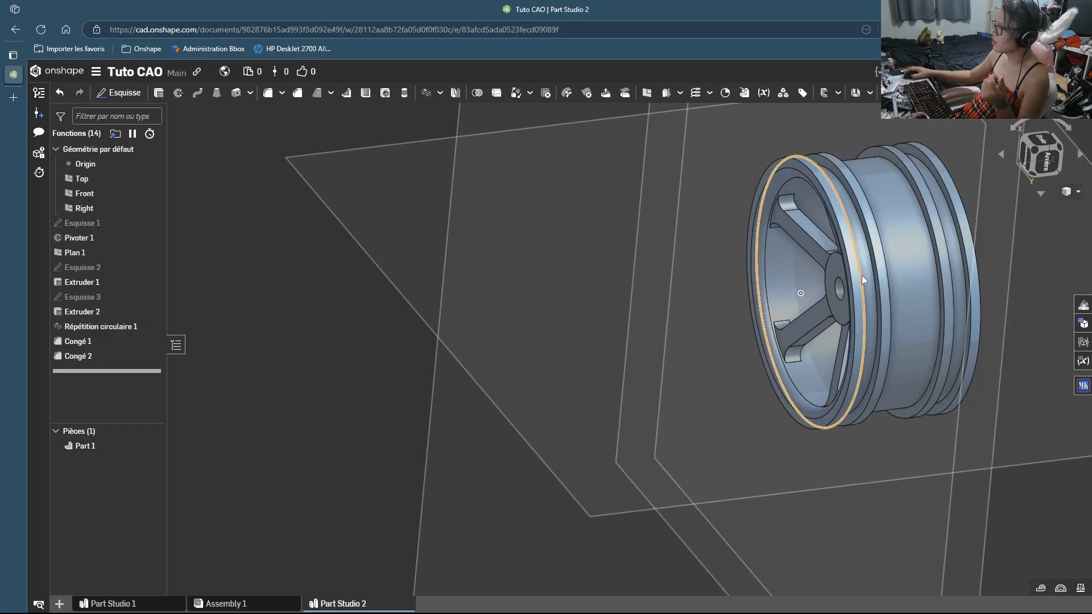
Step: Sketch a hexagon centred on the bore on the hub's end face, about 9.3 mm across flats
right_click_drag(862, 275, 553, 350)
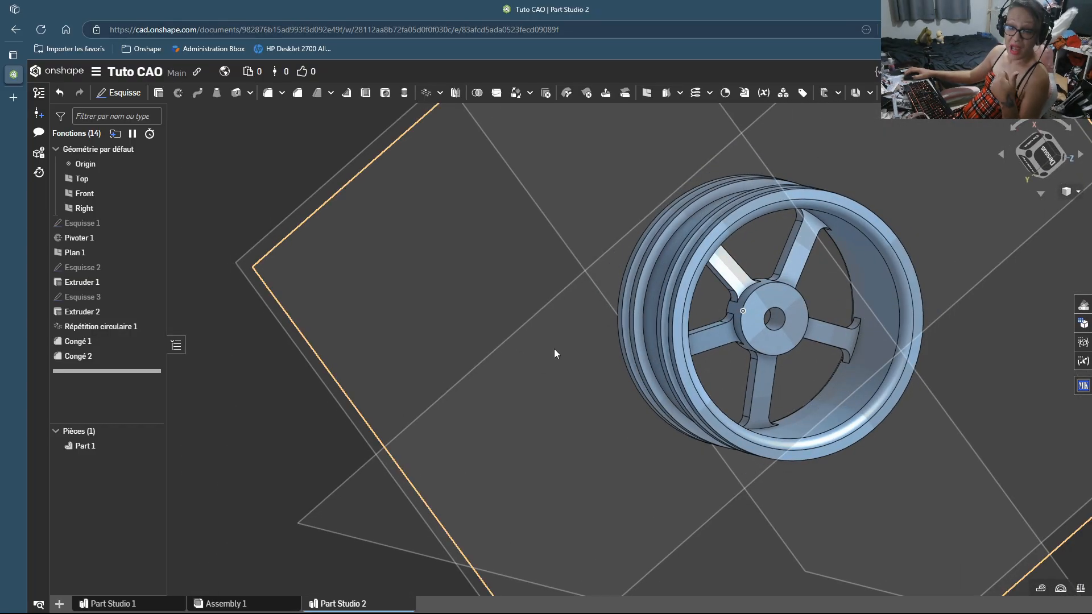
left_click(1048, 156)
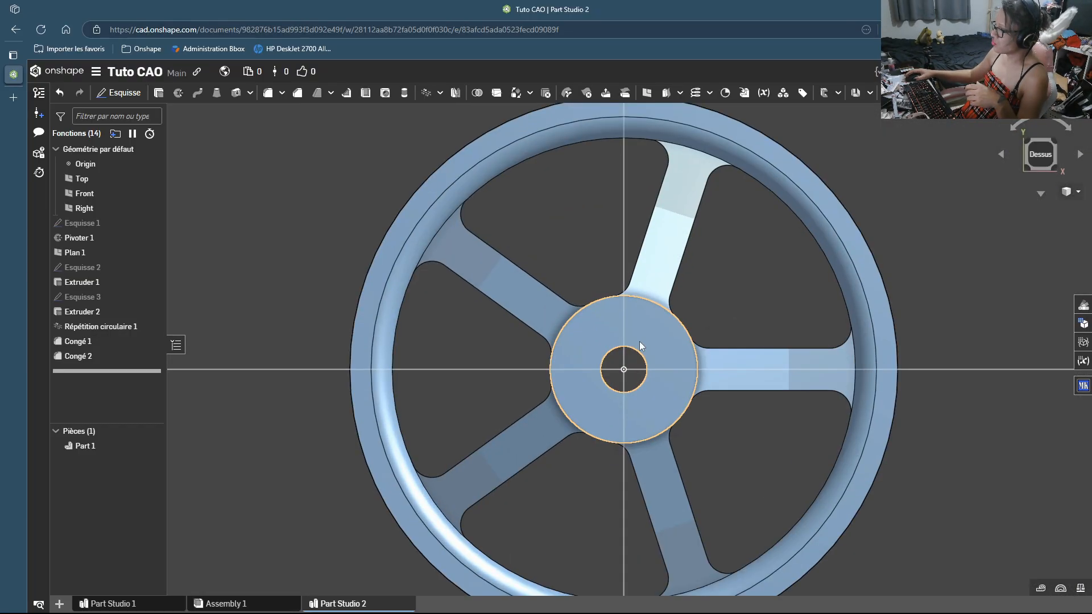
left_click(638, 339)
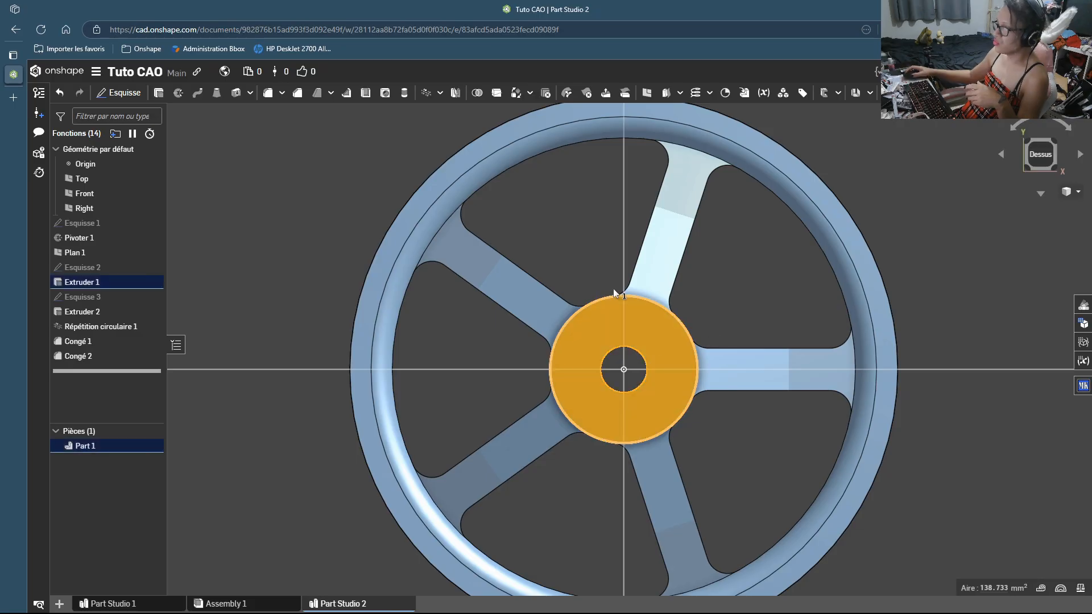
left_click(131, 99)
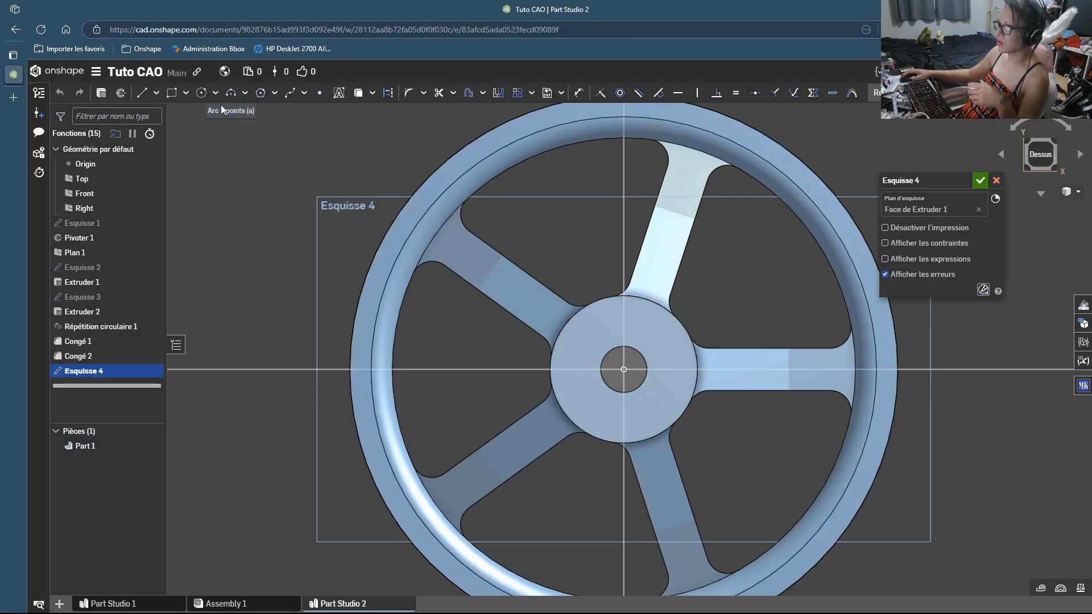
left_click(627, 419)
Step: Set the diameter of the hexagon's inscribed circle to 12.4 mm
left_click(578, 94)
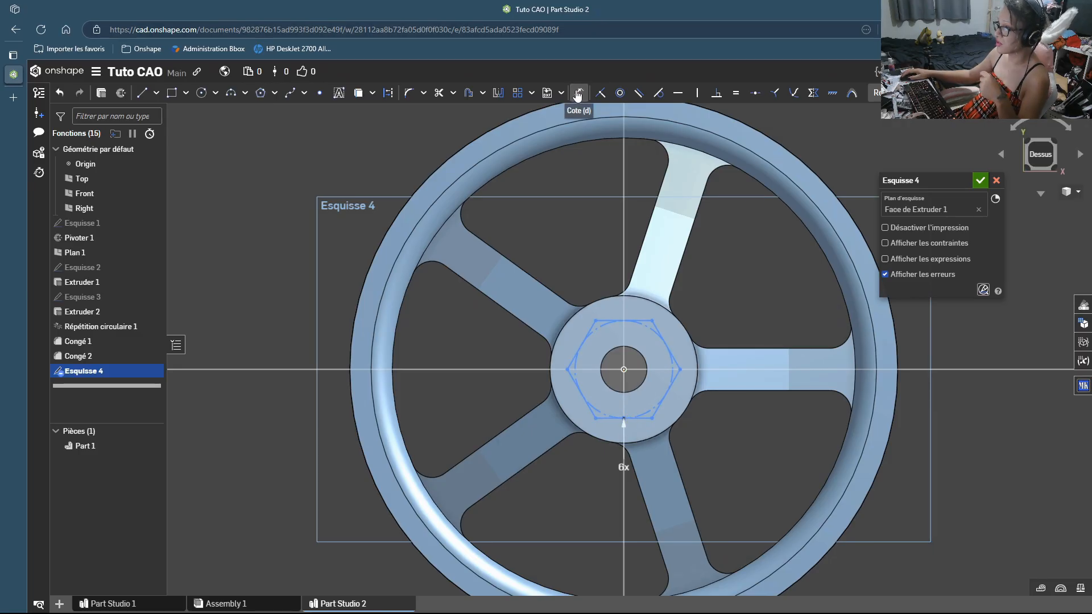
left_click(591, 335)
left_click(277, 335)
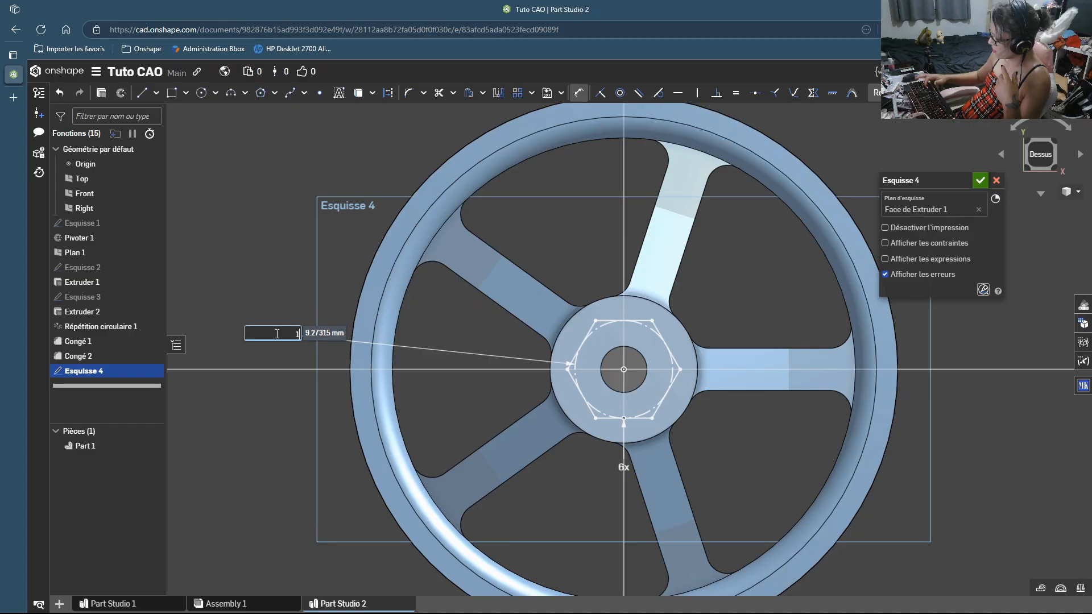
type("12")
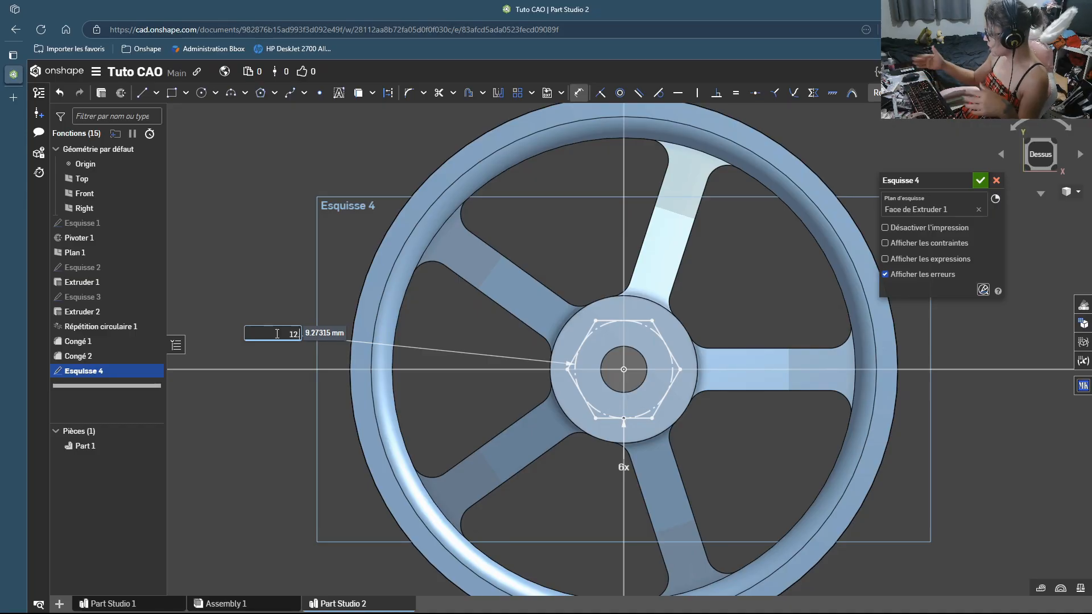
type(".5")
key("Return")
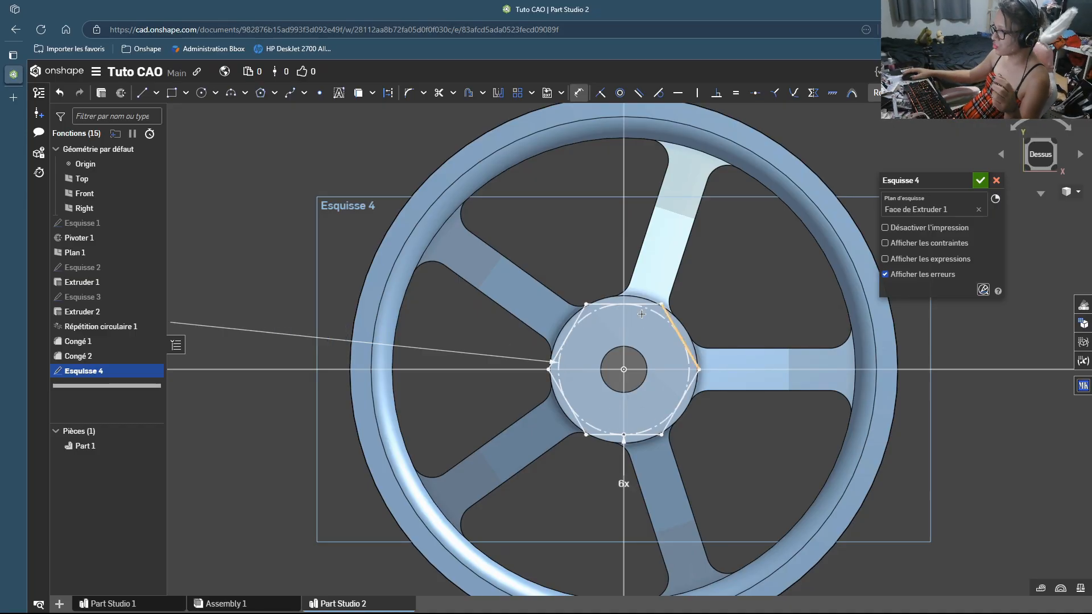
scroll(642, 314, "down", 3)
scroll(631, 343, "up", 3)
scroll(631, 347, "down", 2)
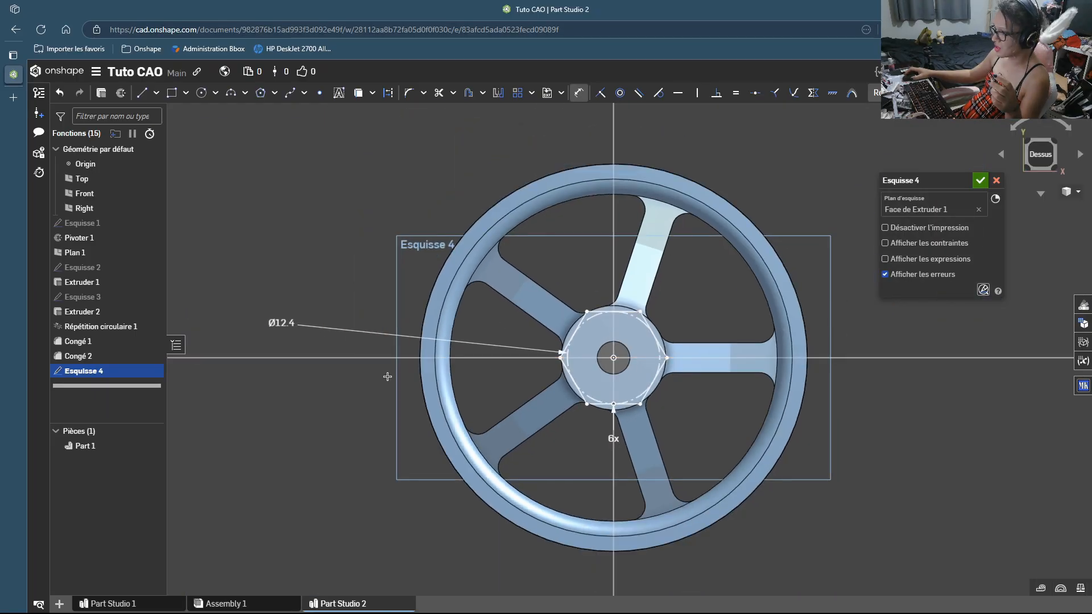
Step: Cut the hexagon sketch 4 mm deep into the hub with a blind Extrude in remove mode
left_click(101, 93)
left_click(988, 279)
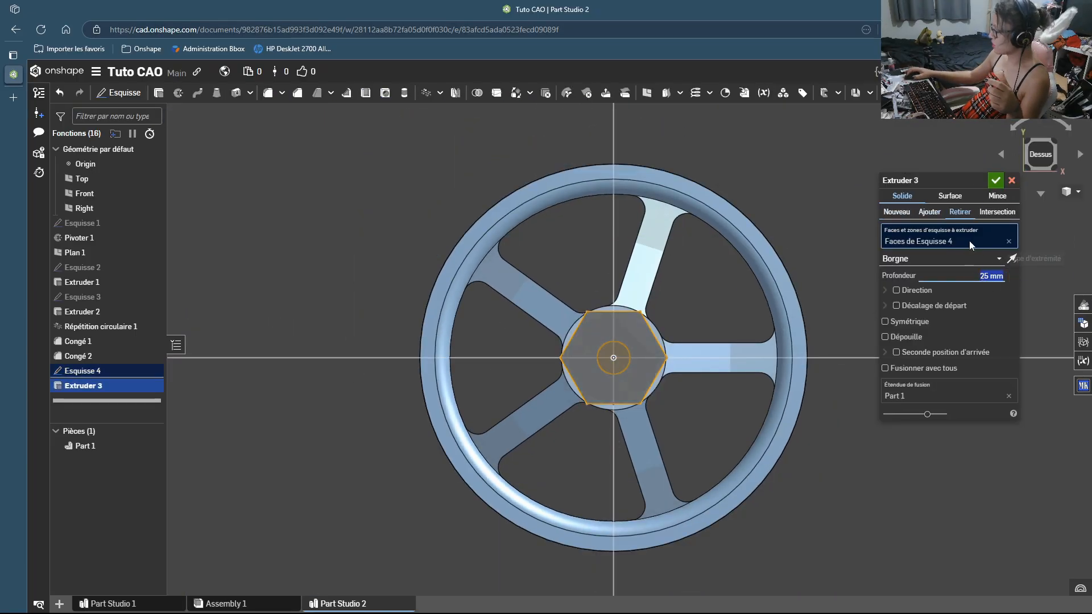
type("4")
key("Return")
left_click(994, 181)
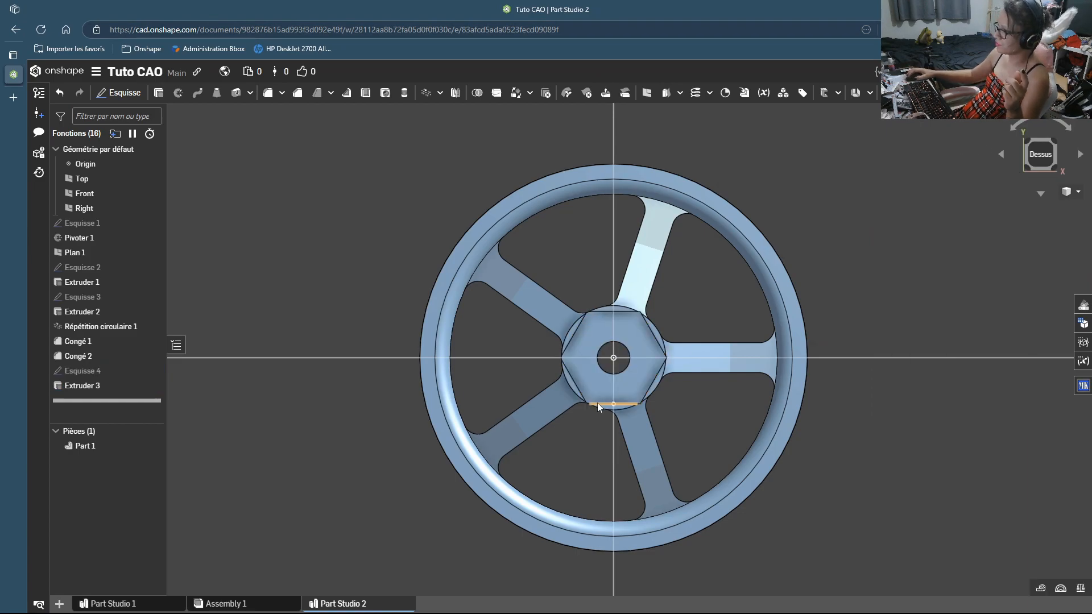
Step: Edit the hub sketch to set its outer circle's diameter to 16 mm
mouse_move(611, 364)
right_mouse_down()
mouse_move(618, 356)
mouse_move(627, 418)
mouse_move(611, 370)
right_mouse_up()
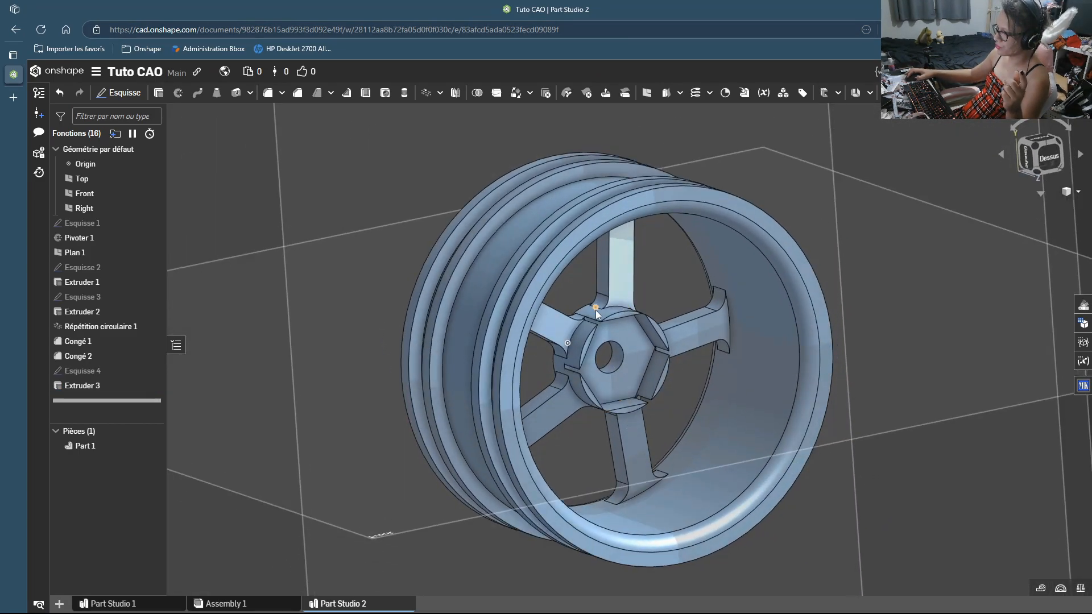
right_click_drag(516, 354, 442, 362)
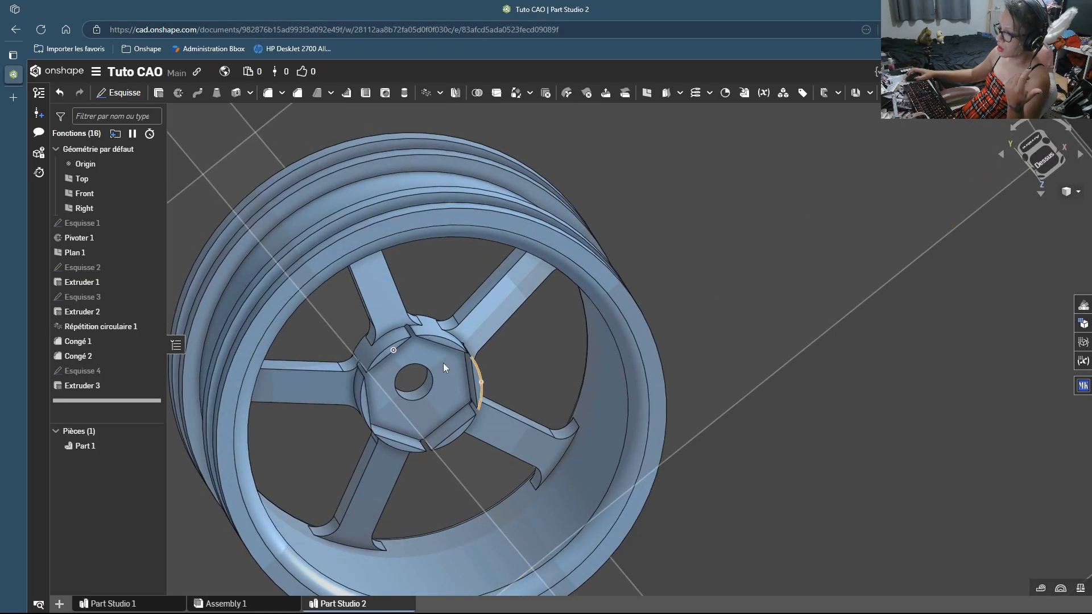
scroll(384, 347, "up", 5)
left_click(381, 338)
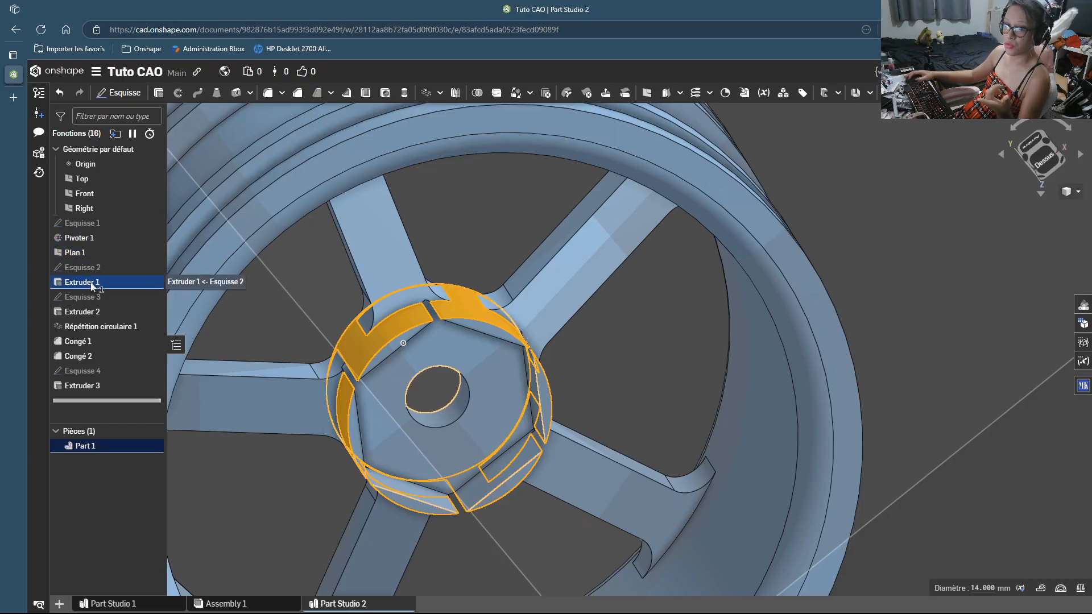
double_click(85, 267)
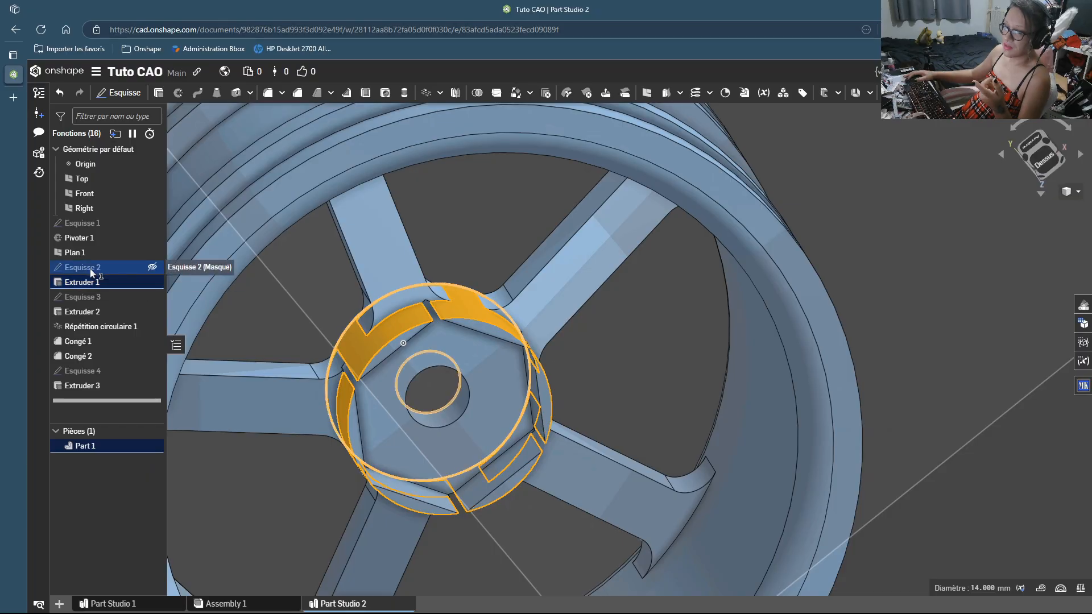
mouse_move(420, 393)
right_mouse_down()
mouse_move(402, 365)
mouse_move(395, 400)
right_mouse_up()
scroll(402, 365, "down", 4)
middle_click_drag(390, 387, 591, 108)
right_click_drag(576, 190, 560, 257)
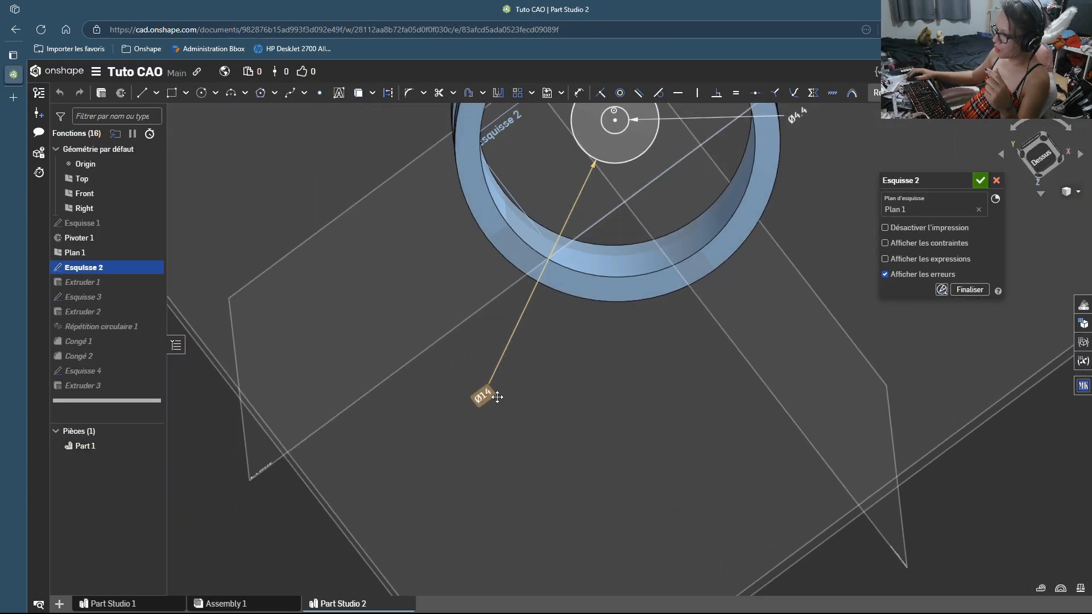
type("16")
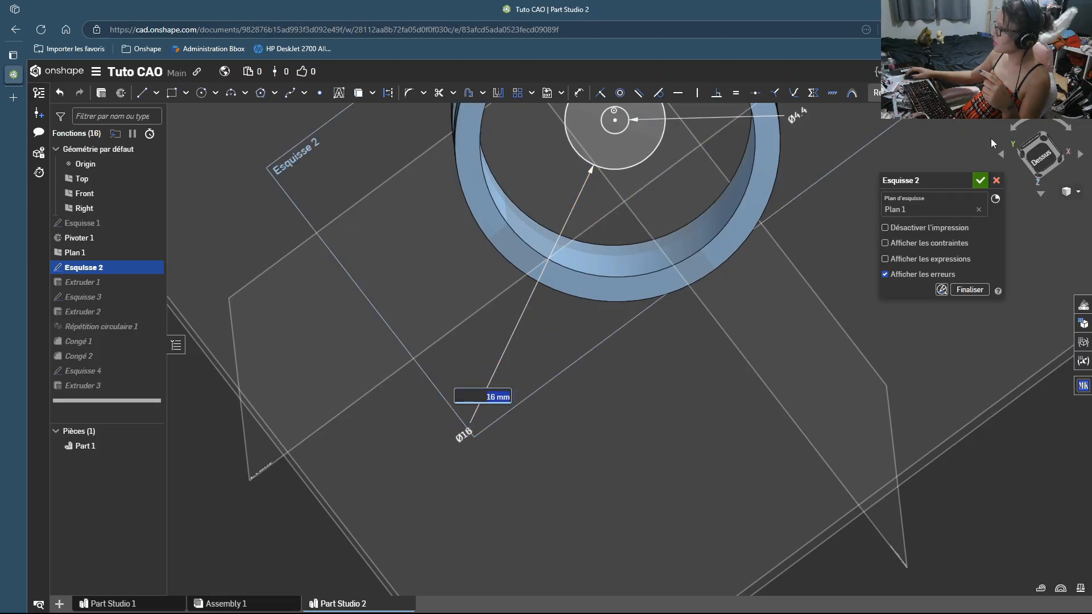
left_click(979, 180)
Step: Chamfer the circular bore edge on the hub face opposite the hexagonal recess
mouse_move(561, 189)
right_mouse_down()
mouse_move(589, 189)
mouse_move(558, 185)
mouse_move(531, 440)
mouse_move(667, 420)
mouse_move(544, 346)
right_mouse_up()
mouse_move(391, 371)
right_mouse_down()
mouse_move(379, 388)
mouse_move(309, 300)
mouse_move(340, 383)
mouse_move(367, 360)
mouse_move(395, 367)
right_mouse_up()
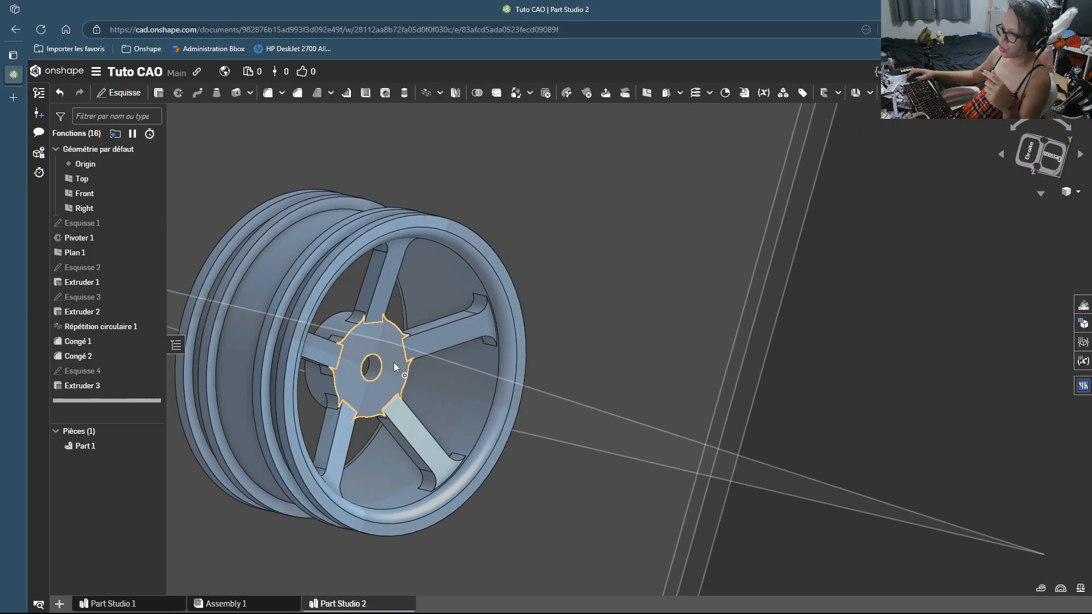
left_click(99, 221)
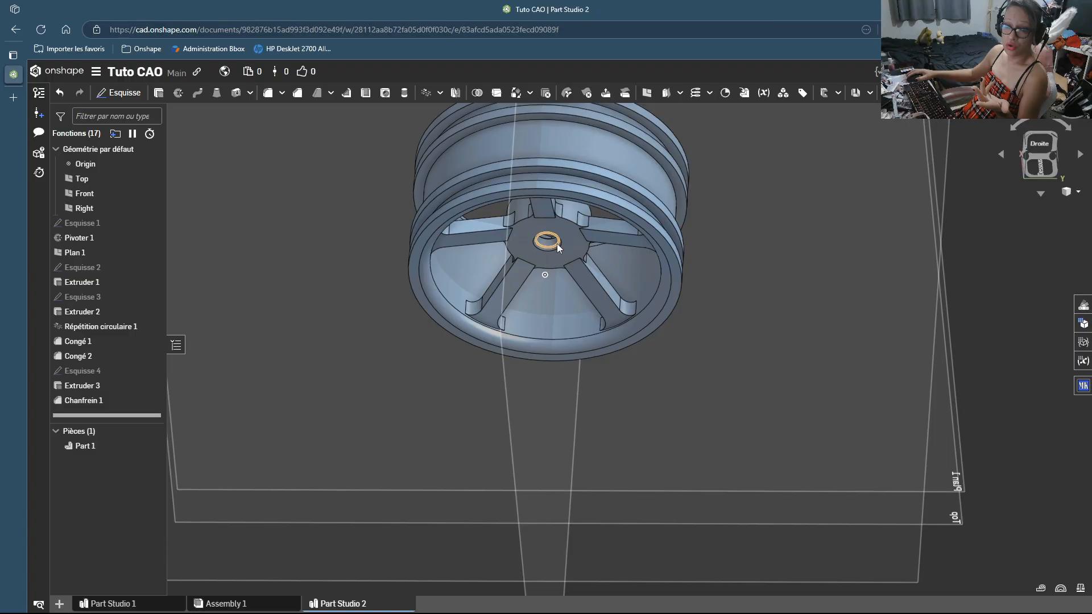
Step: Examine the wheel from all sides, checking the hexagonal recess, chamfered bore, spokes and rim flanges
right_click_drag(558, 244, 688, 207)
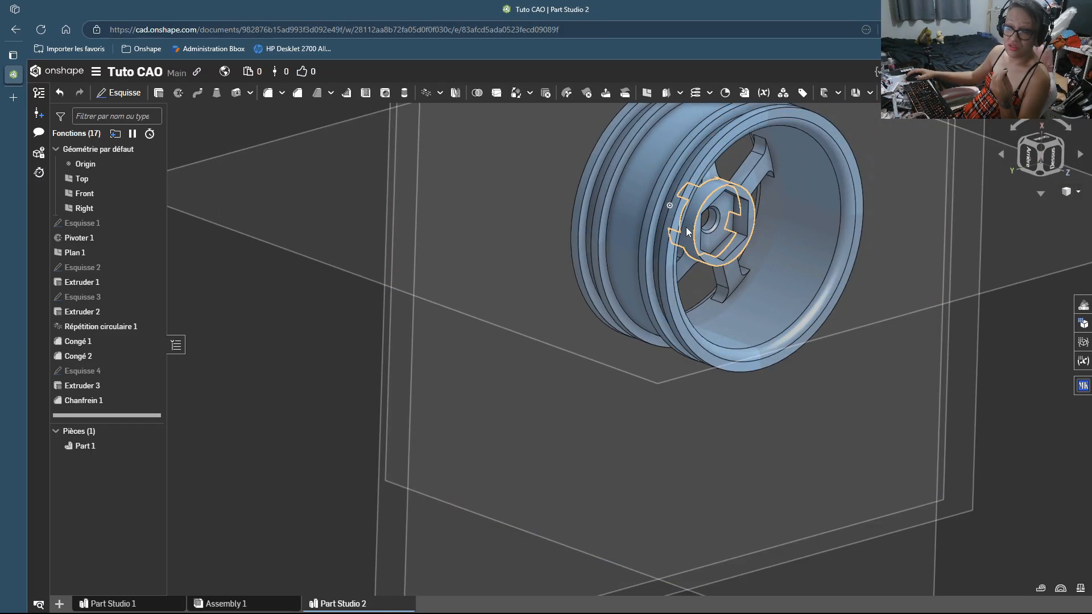
right_click_drag(619, 243, 524, 282)
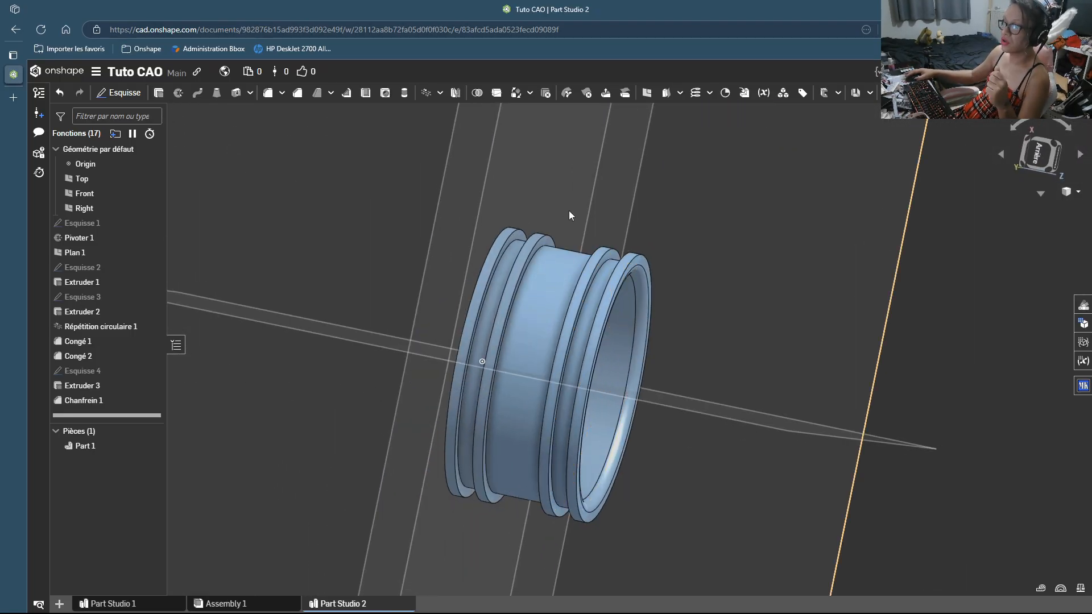
right_click_drag(569, 212, 573, 303)
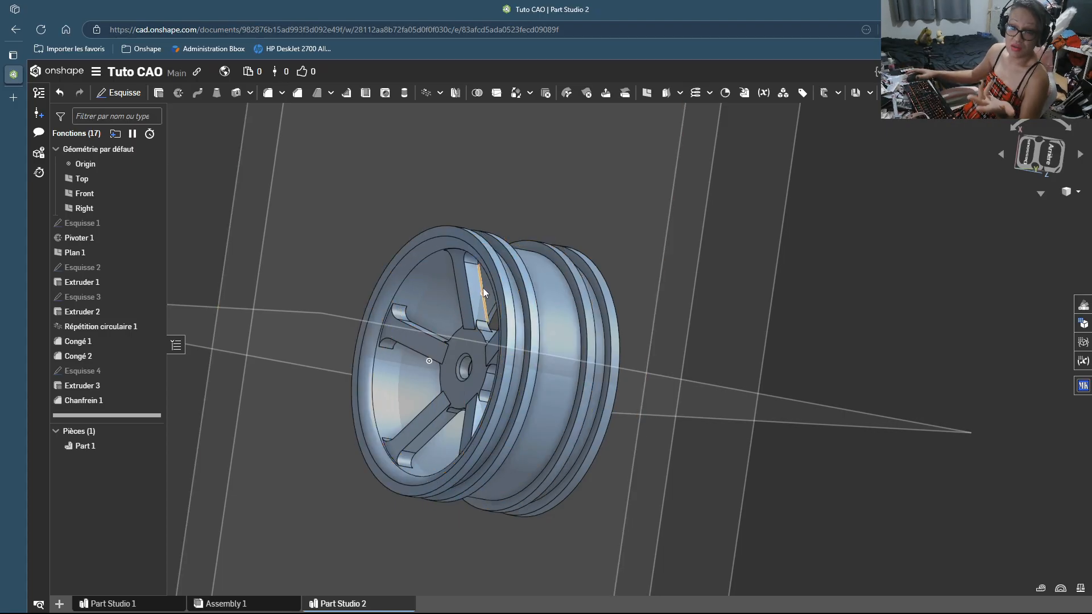
right_click_drag(482, 287, 533, 367)
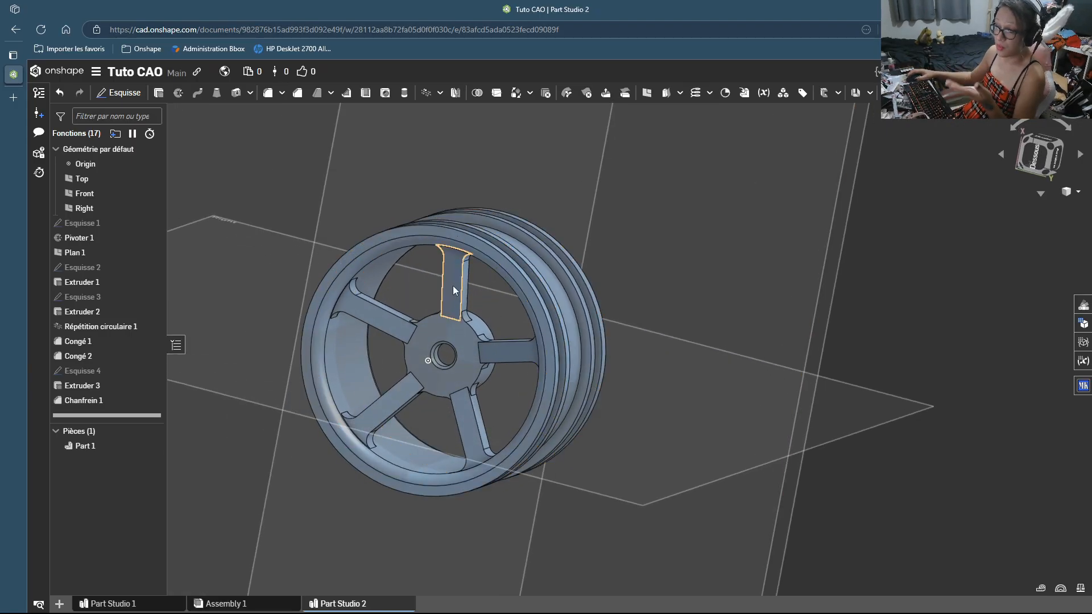
right_click_drag(453, 286, 425, 297)
right_click_drag(695, 319, 687, 352)
middle_click_drag(498, 369, 680, 277)
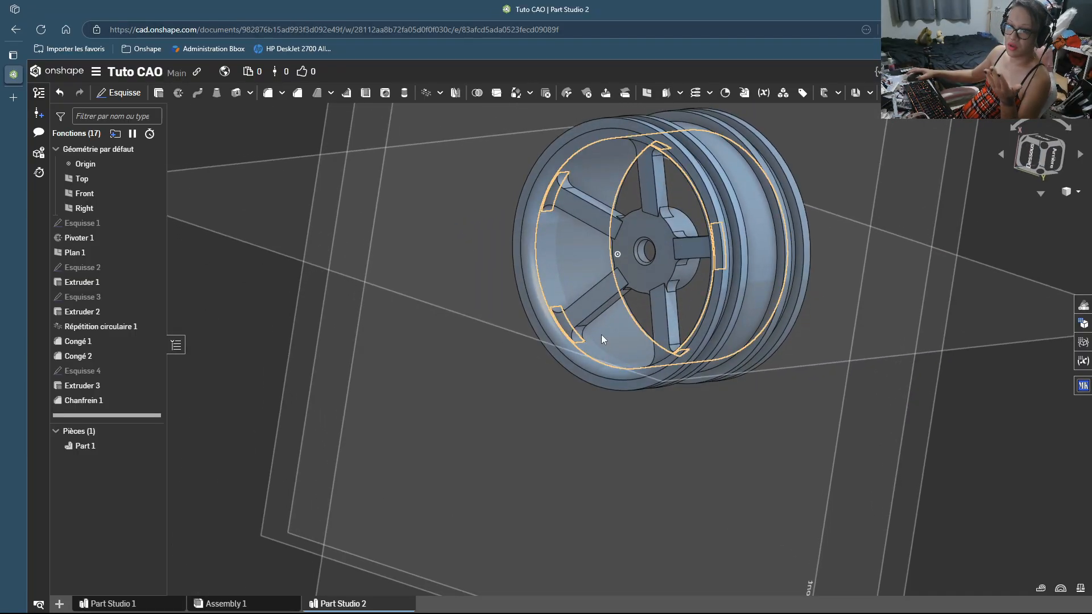
right_click_drag(611, 281, 666, 381)
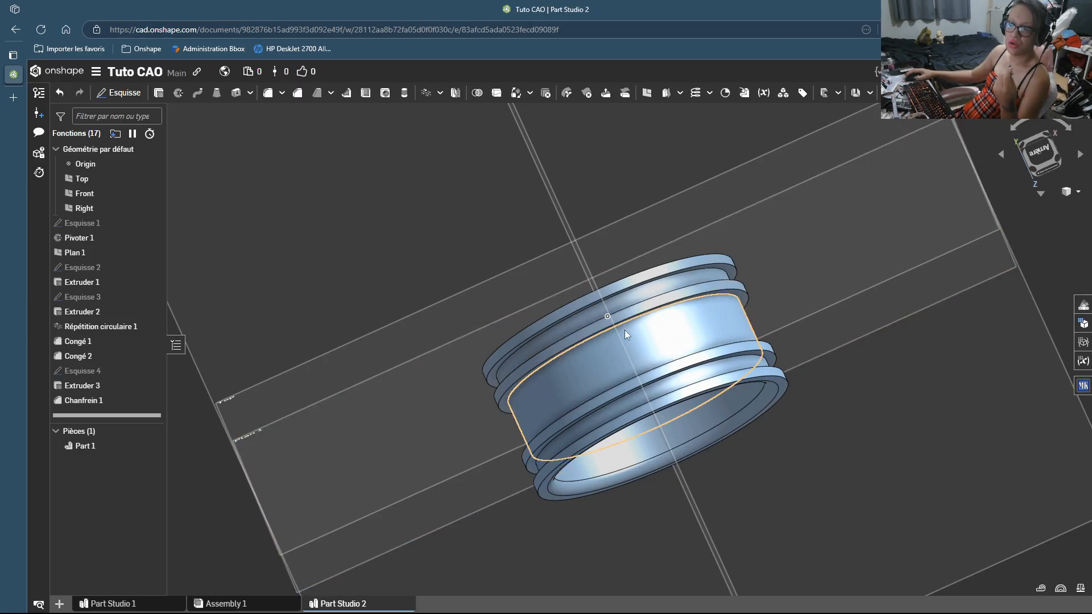
right_click_drag(624, 330, 661, 293)
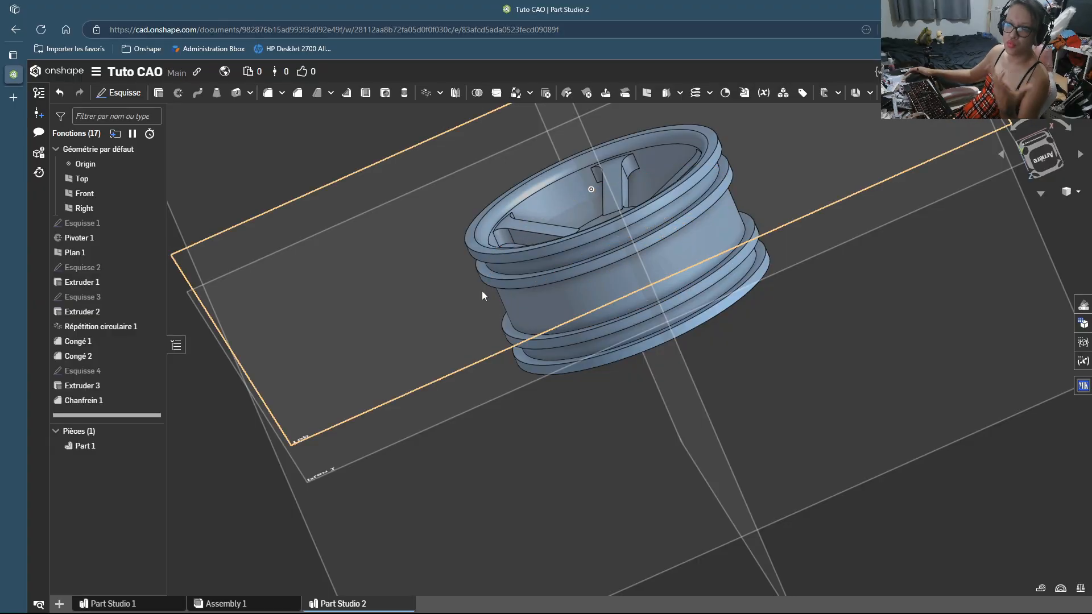
right_click_drag(388, 340, 508, 355)
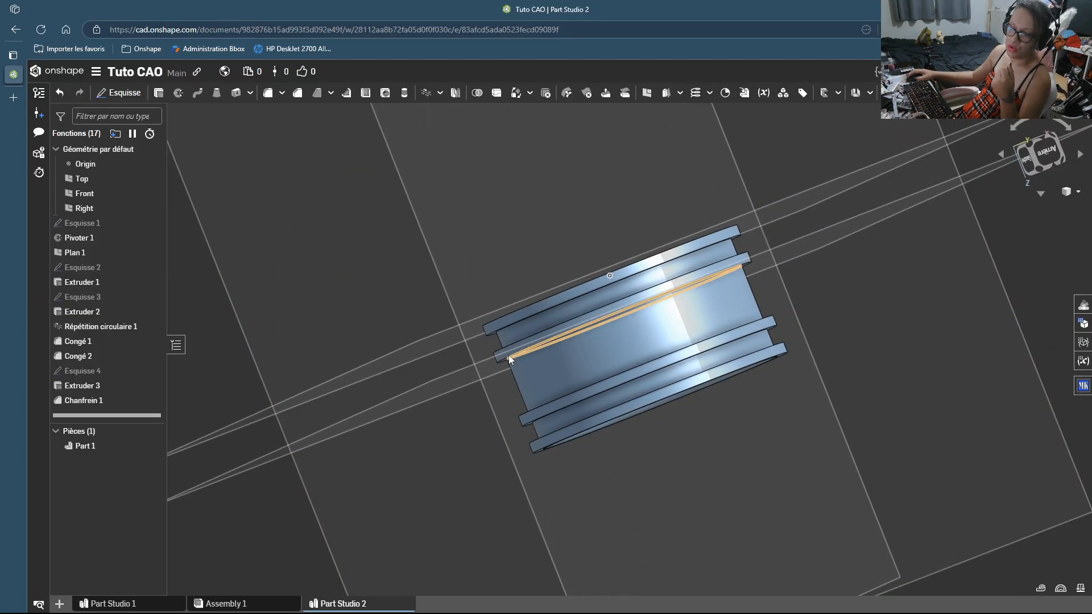
right_click_drag(521, 291, 628, 370)
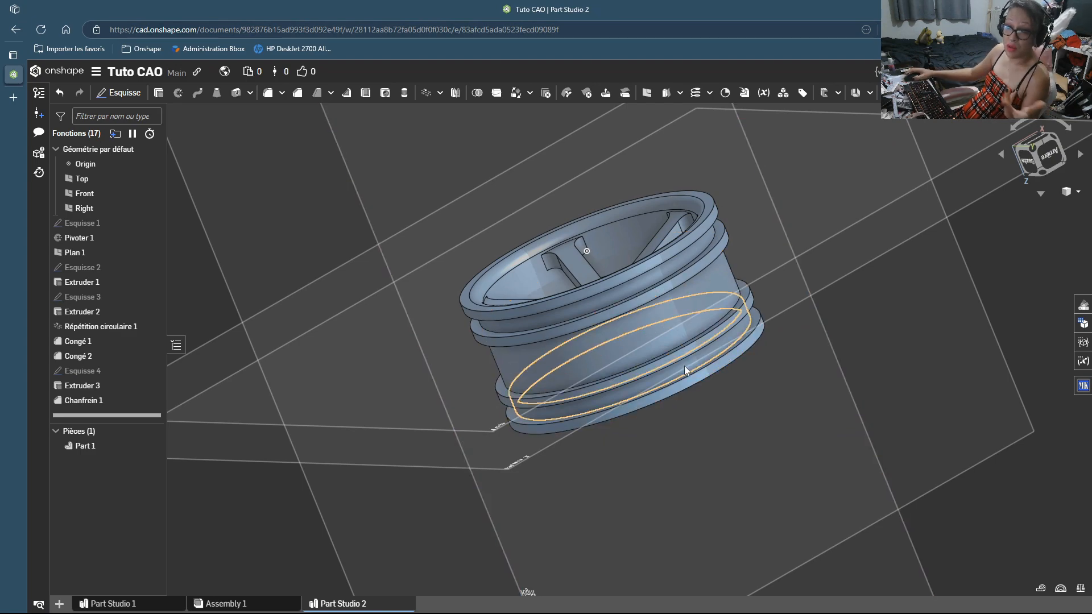
right_click_drag(671, 353, 673, 278)
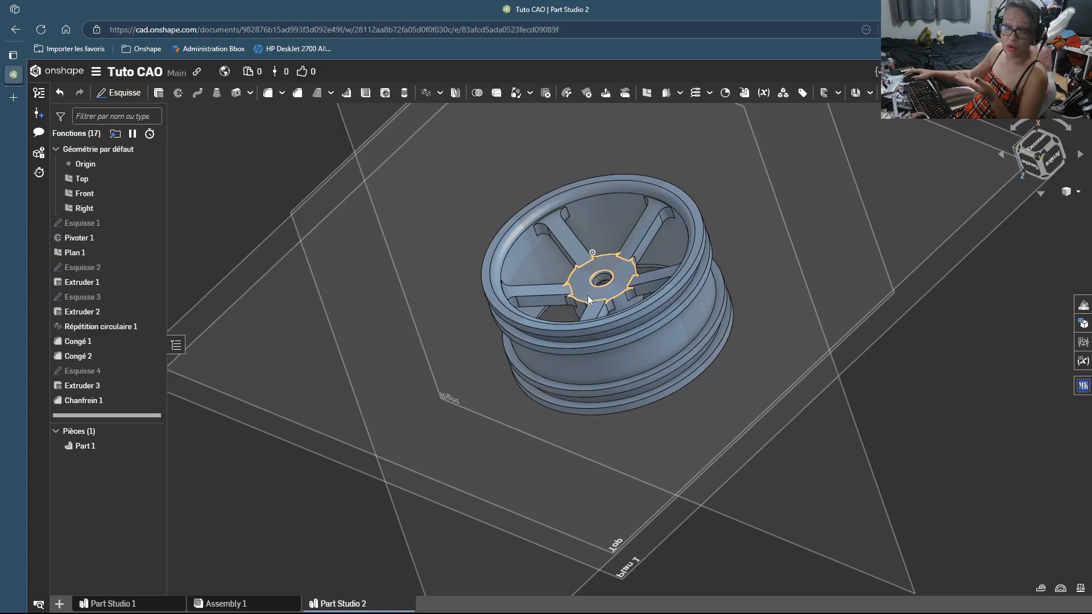
right_click_drag(656, 357, 656, 312)
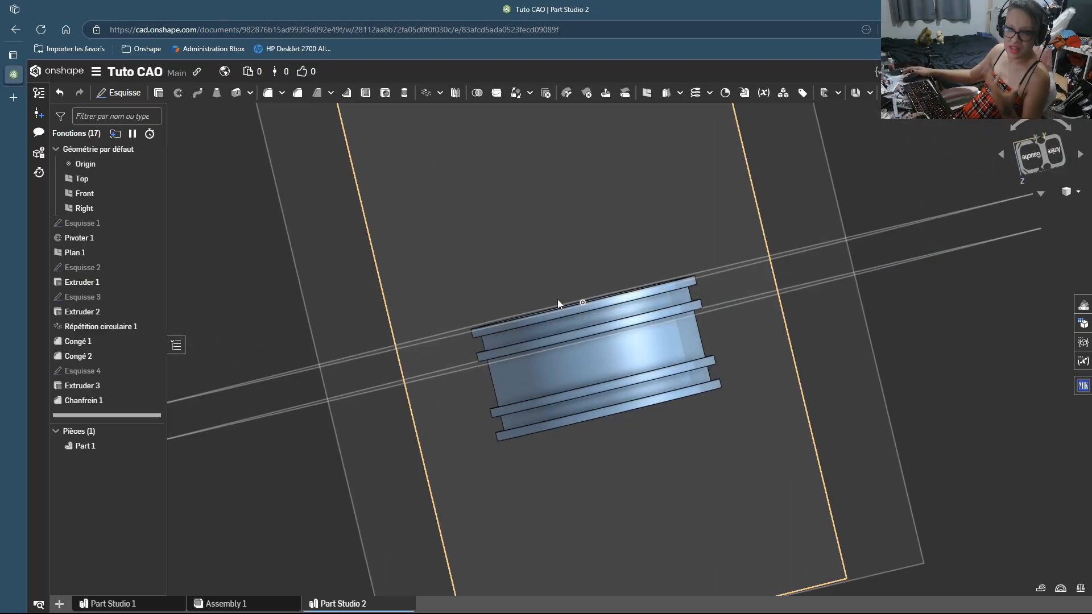
right_click_drag(551, 306, 596, 323)
right_click_drag(644, 363, 588, 390)
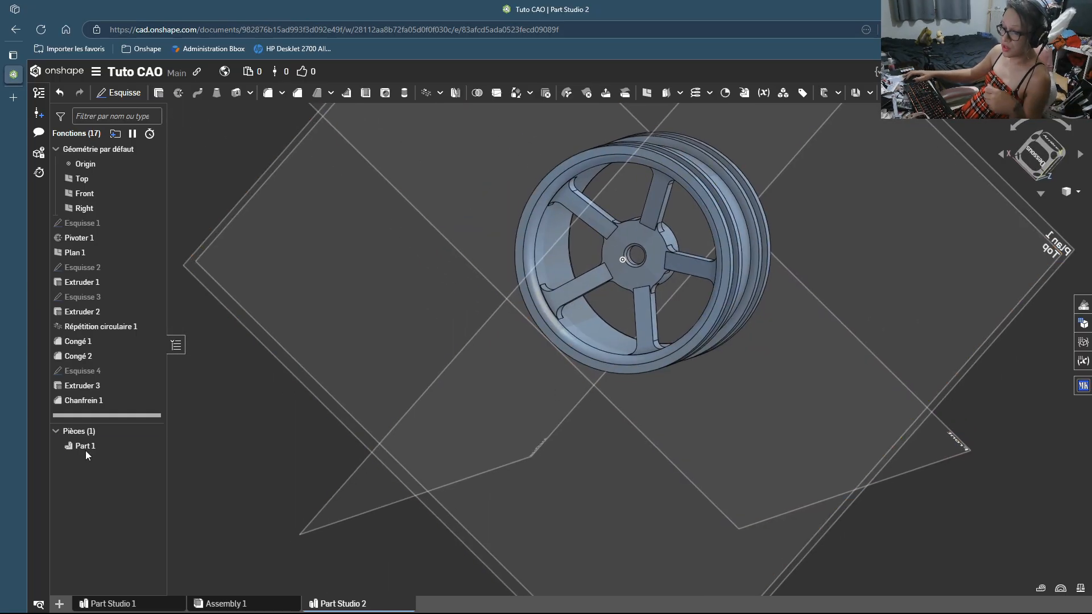
Step: Assign a material from the Onshape Material Library to the wheel part, filtering the materials by "pla"
right_click(125, 445)
left_click(153, 279)
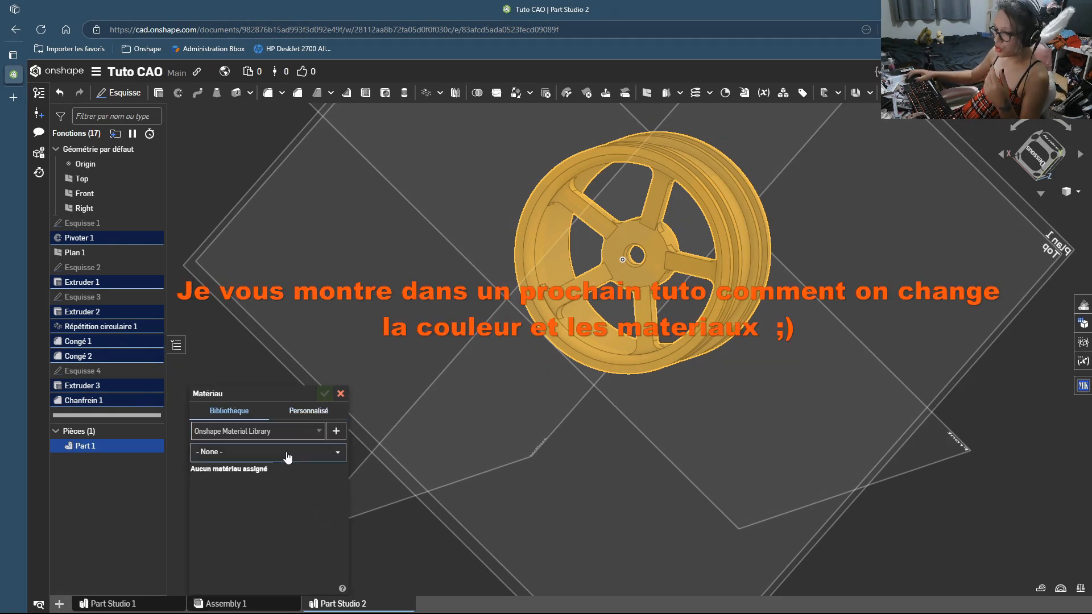
left_click(268, 452)
type("pla")
scroll(298, 519, "down", 2)
left_click(298, 520)
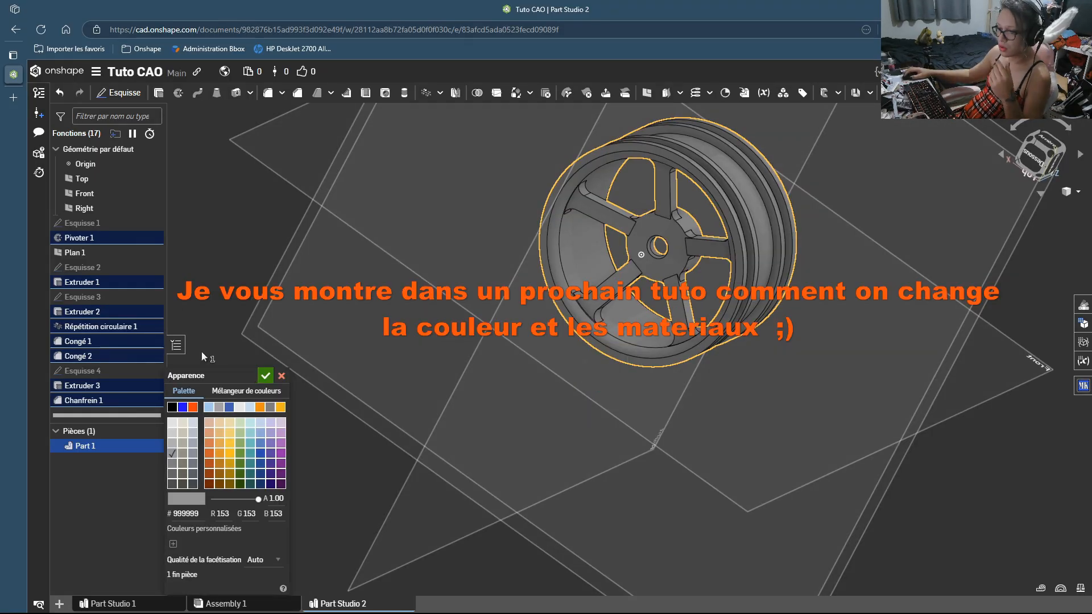
Step: Set the wheel part's appearance to the golden-yellow palette colour
left_click(193, 407)
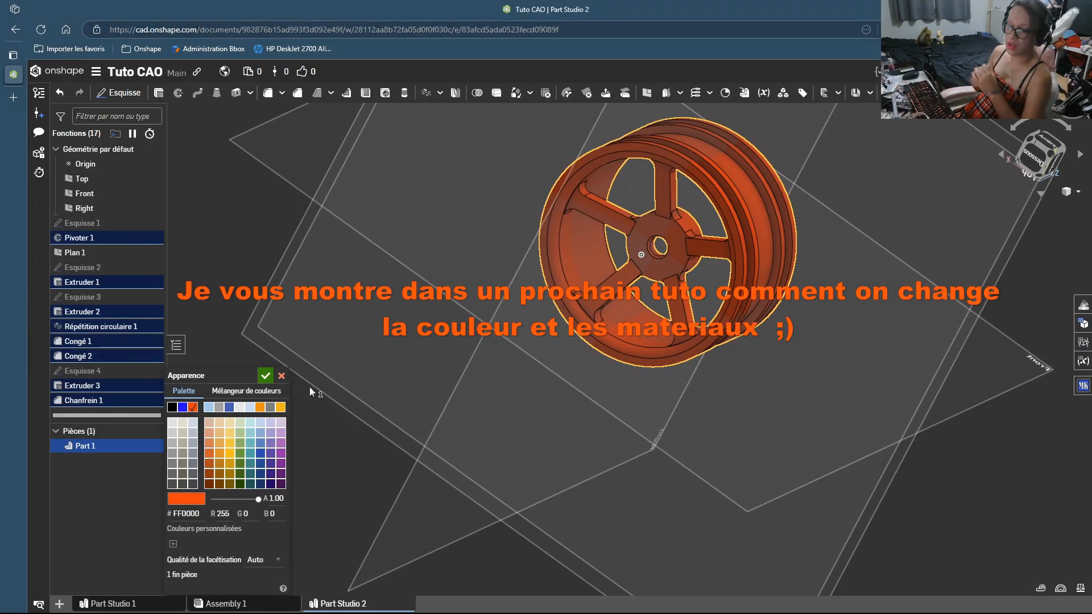
left_click(281, 375)
right_click_drag(273, 378, 408, 383)
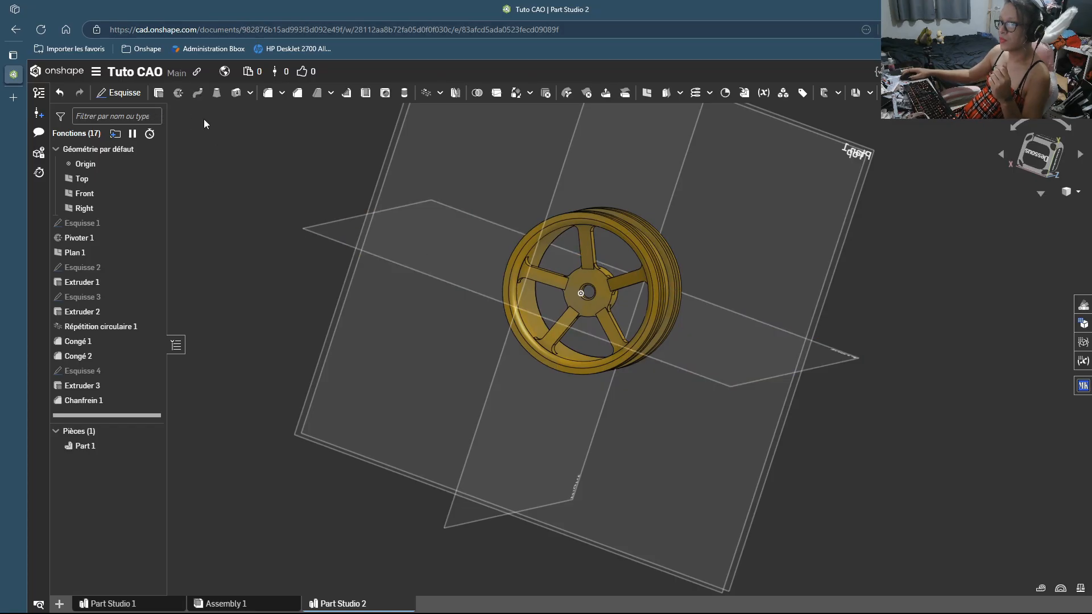
Step: Create a new part studio in the Tuto CAO document
right_click_drag(438, 347, 602, 454)
scroll(472, 248, "down", 2)
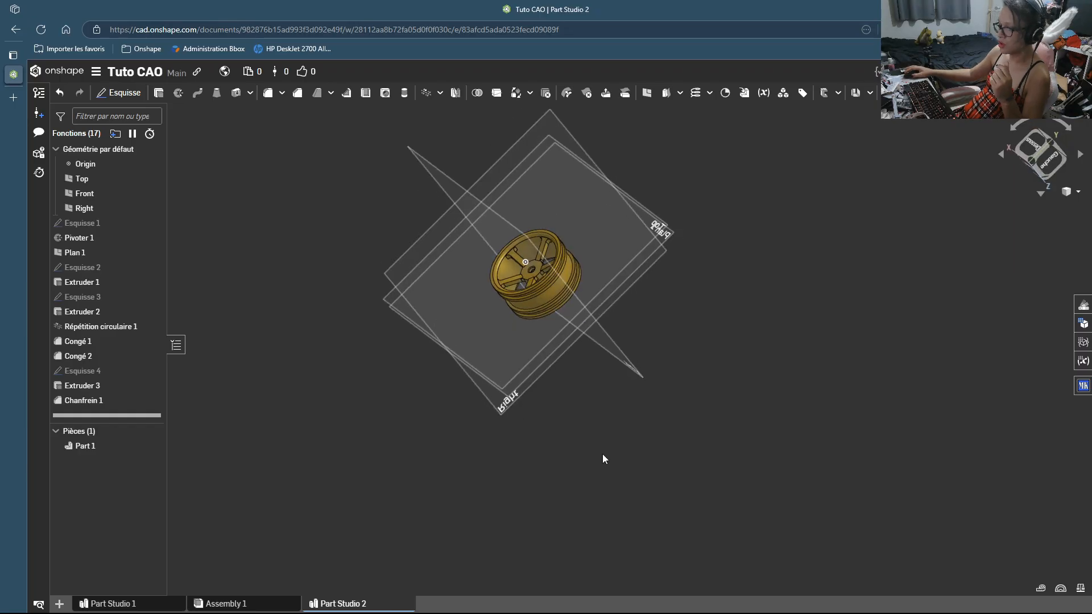
left_click(59, 604)
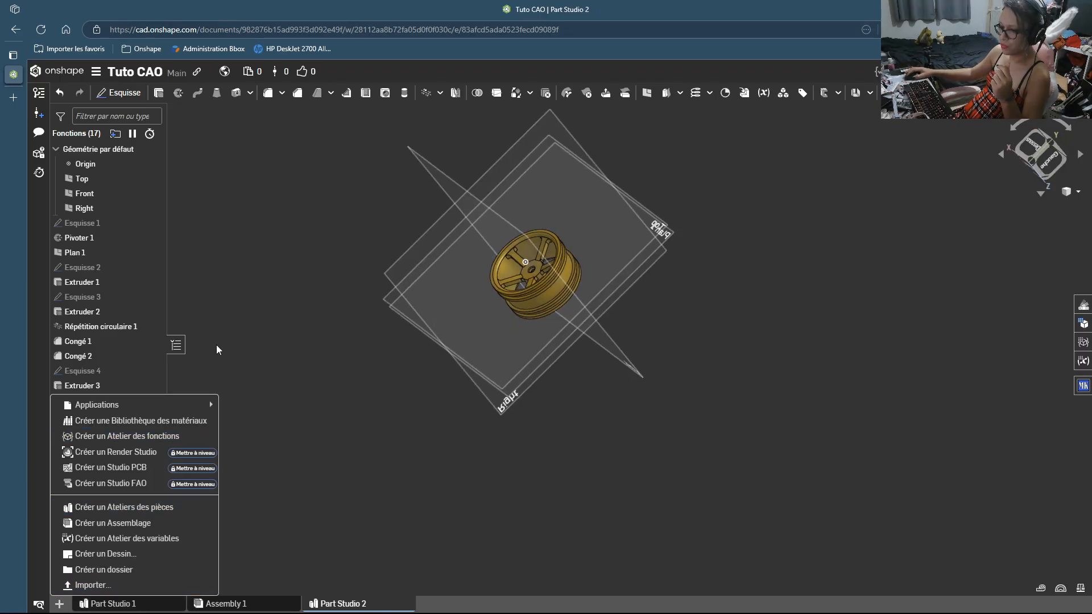
left_click(171, 508)
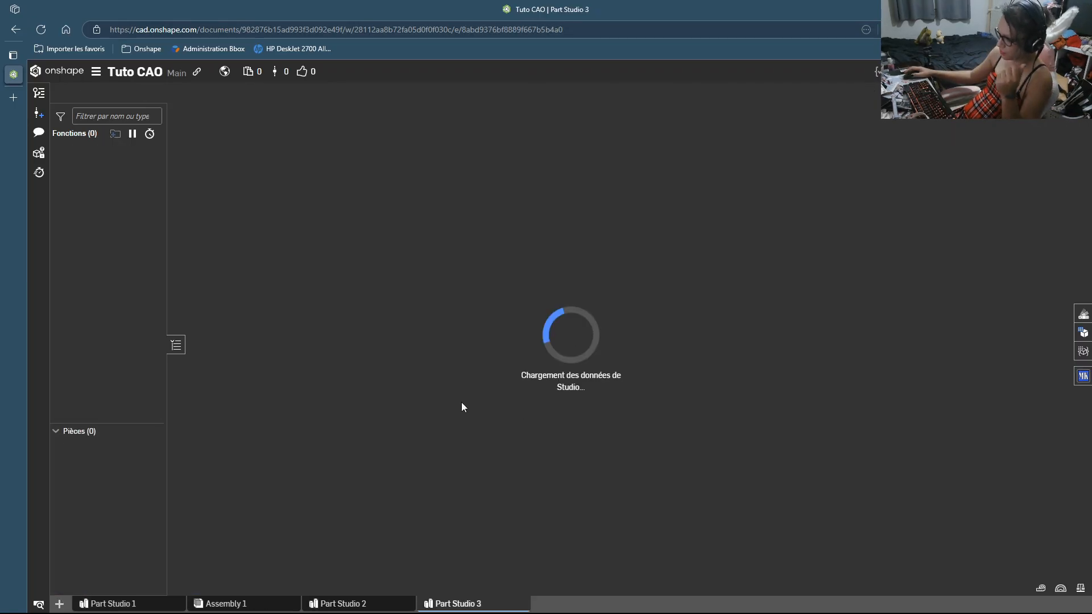
Step: Start a sketch on the Front plane and draw a circle about 10.6 mm in diameter on the horizontal axis, left of the origin
right_click_drag(526, 326, 546, 295)
left_click(546, 295)
left_click(1040, 155)
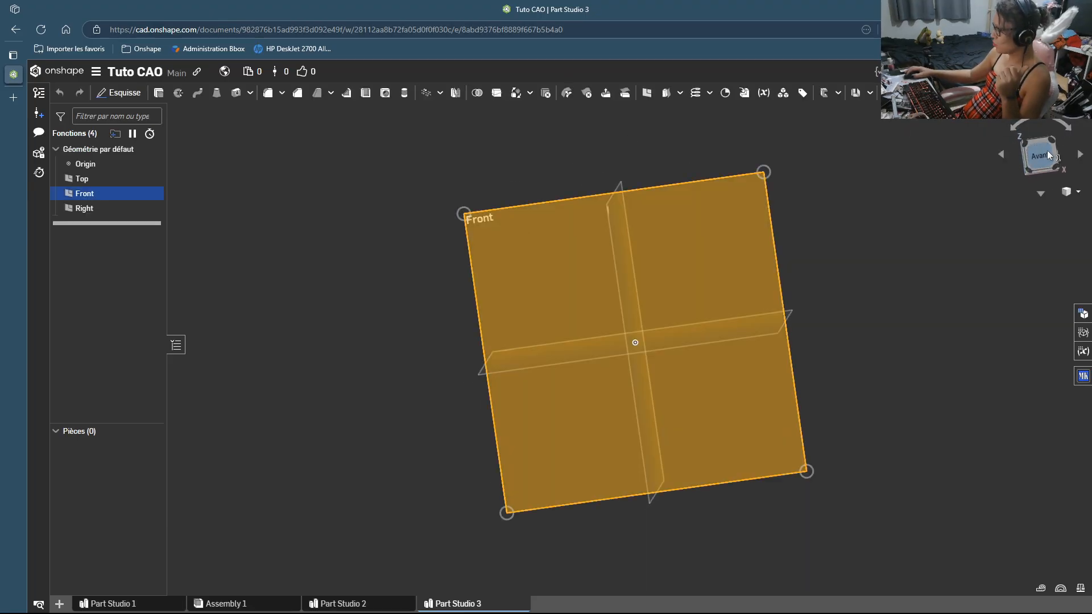
left_click(119, 93)
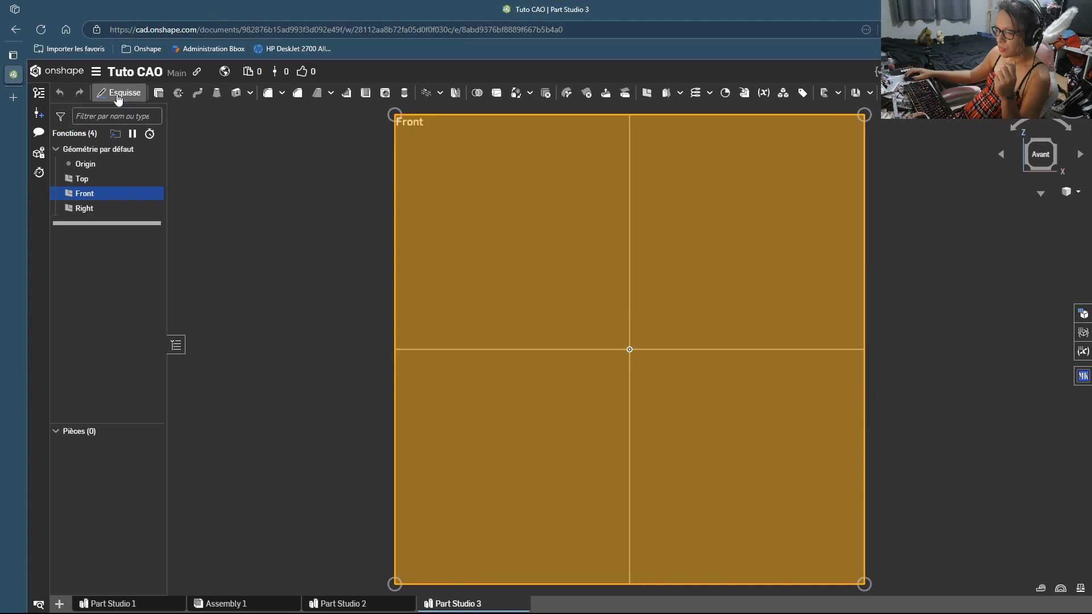
left_click(201, 93)
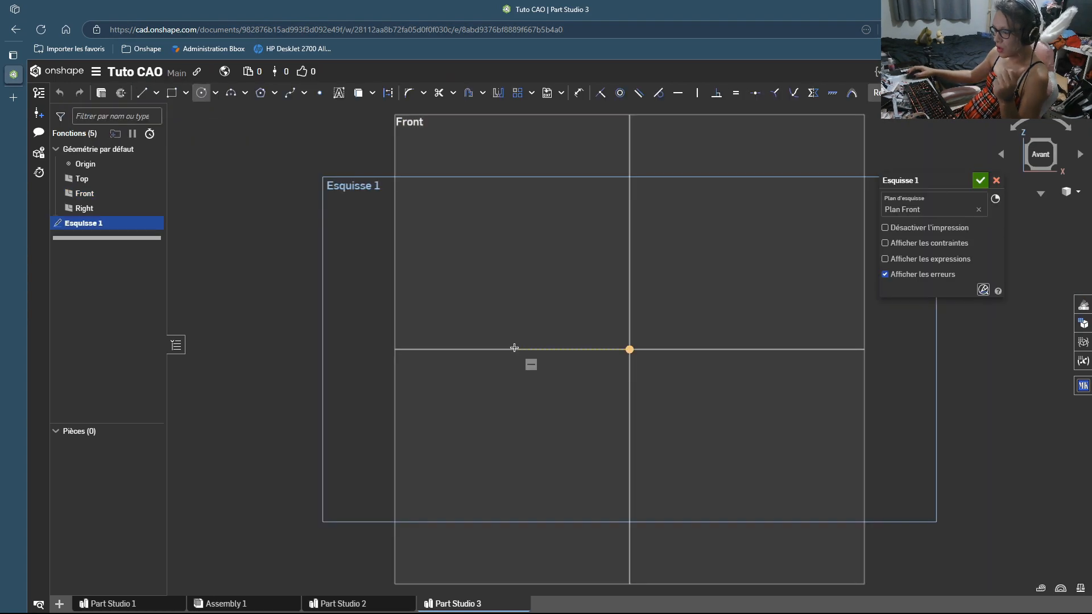
left_click(451, 349)
left_click(463, 361)
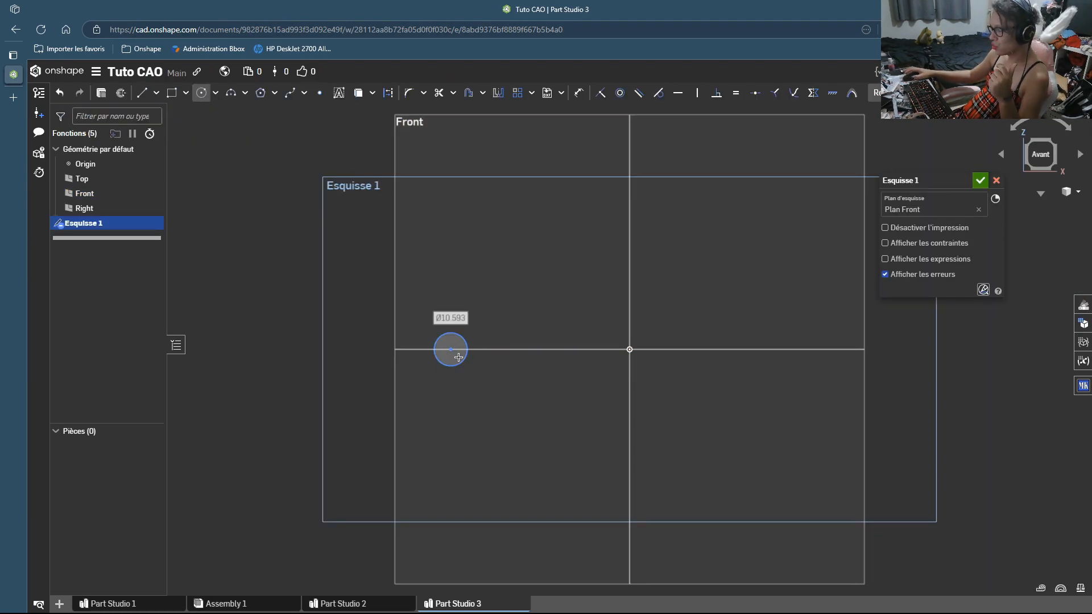
Step: Dimension the circle's diameter as 6 mm
left_click(579, 93)
left_click(435, 341)
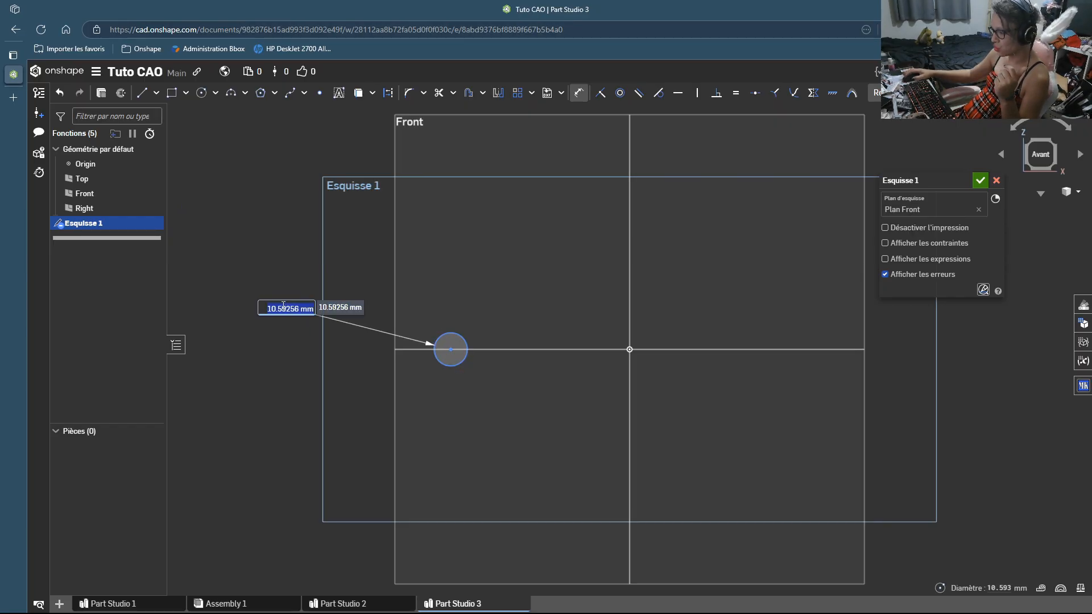
left_click(284, 307)
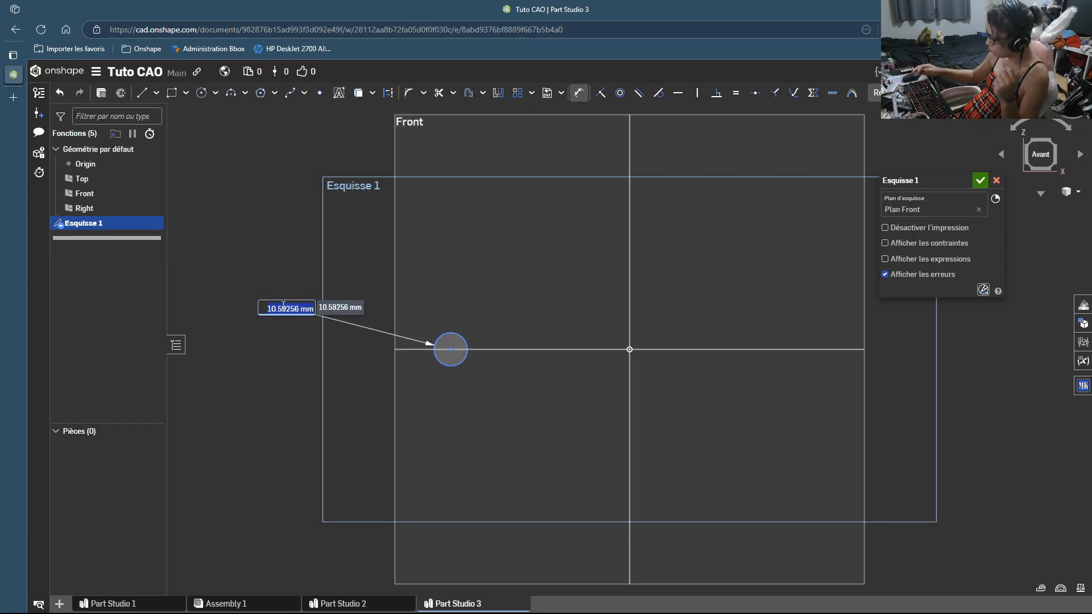
type("6")
key("Return")
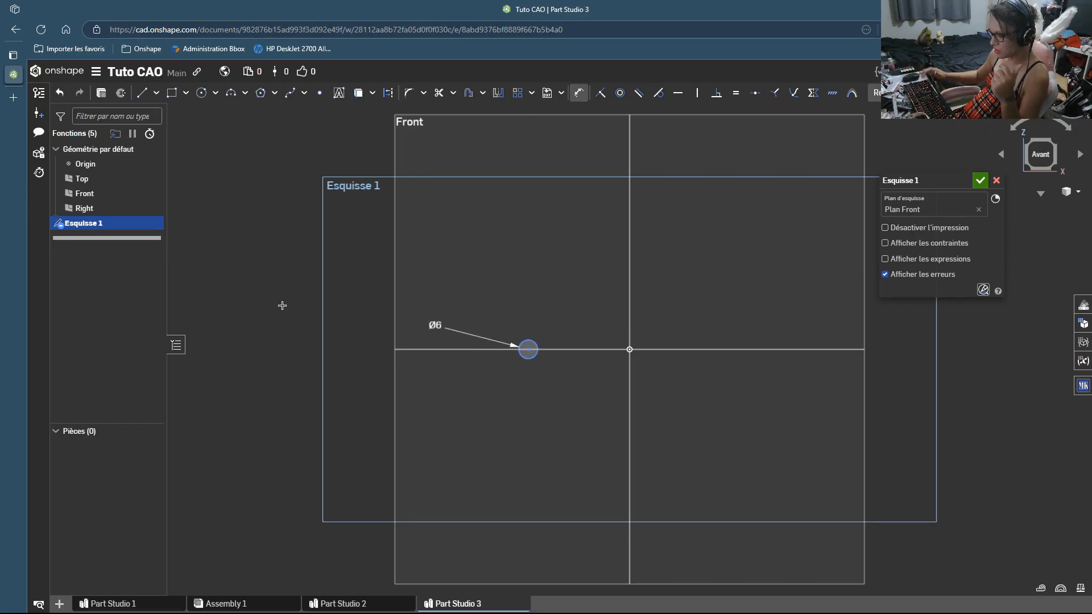
left_click(527, 349)
left_click(629, 312)
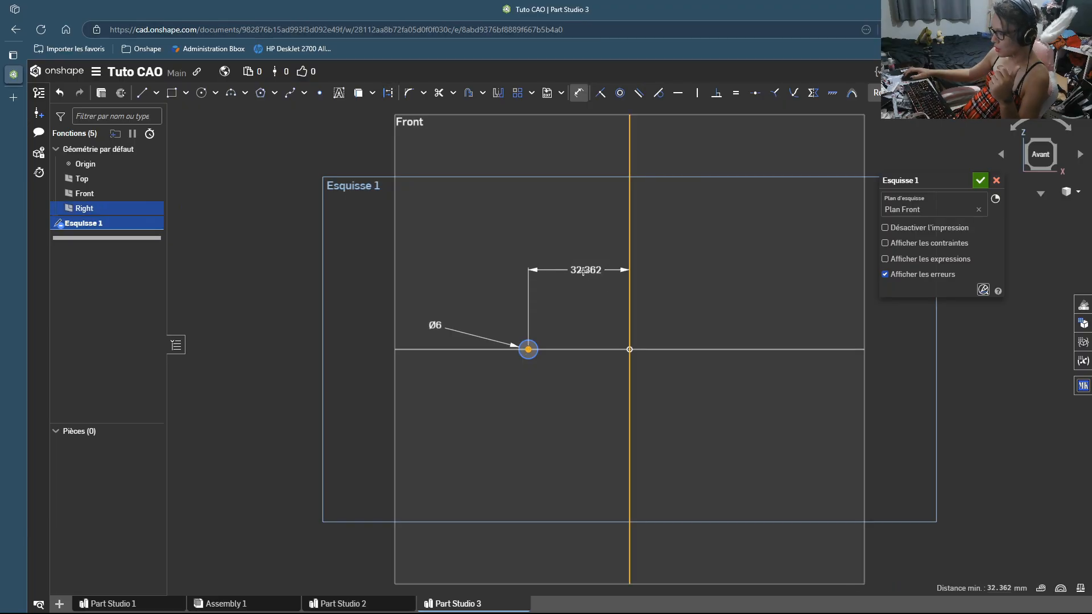
left_click(570, 288)
key("Escape")
left_click(573, 287)
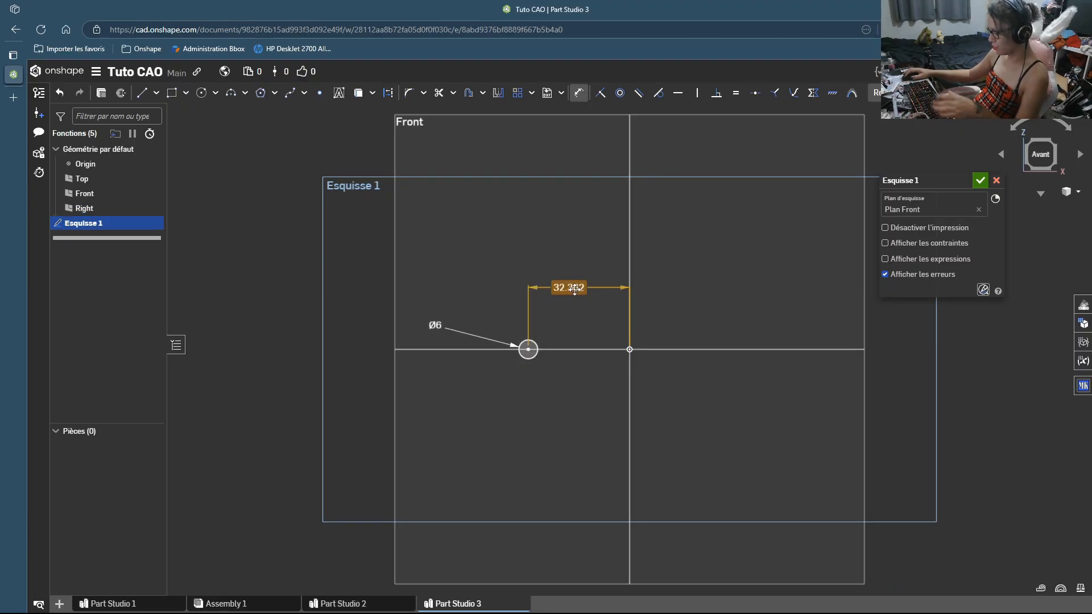
key("Delete")
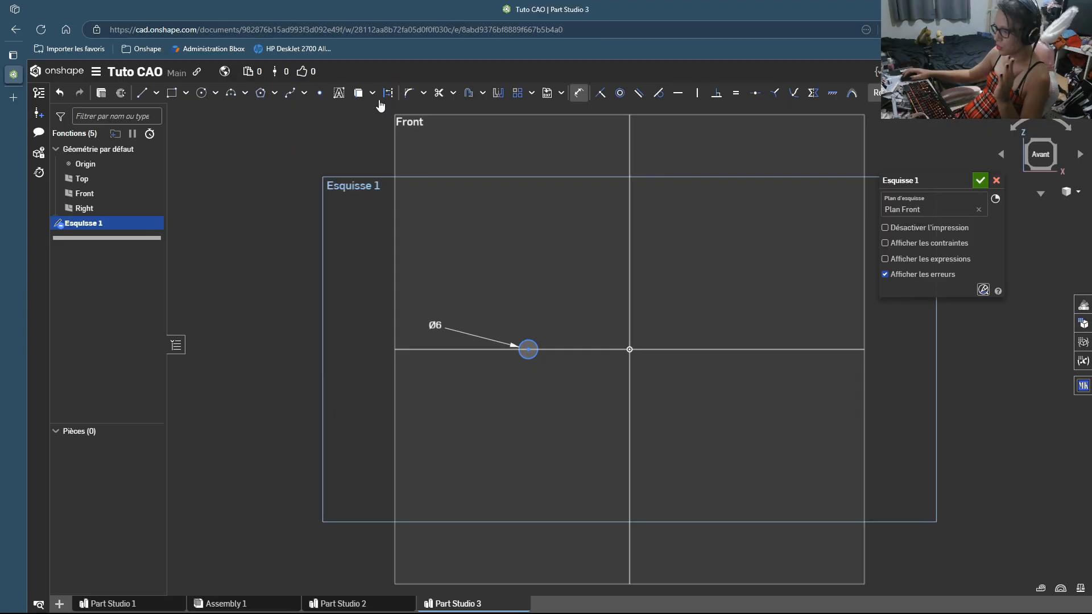
Step: Draw a vertical construction line about 31 mm long on the outer side of the circle and make it tangent to the circle
left_click(141, 93)
left_click(500, 297)
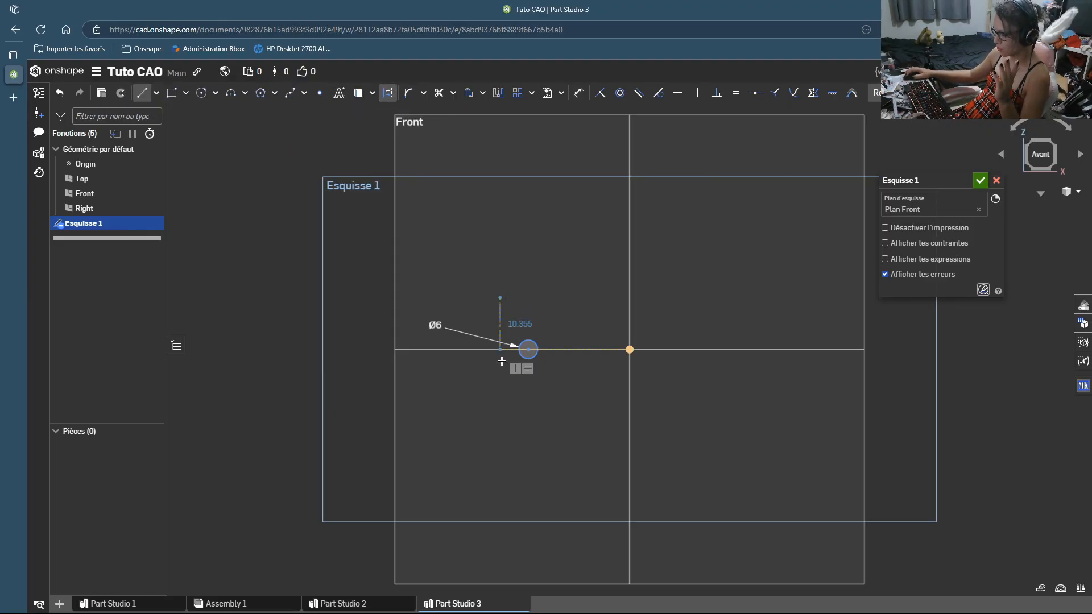
left_click(500, 395)
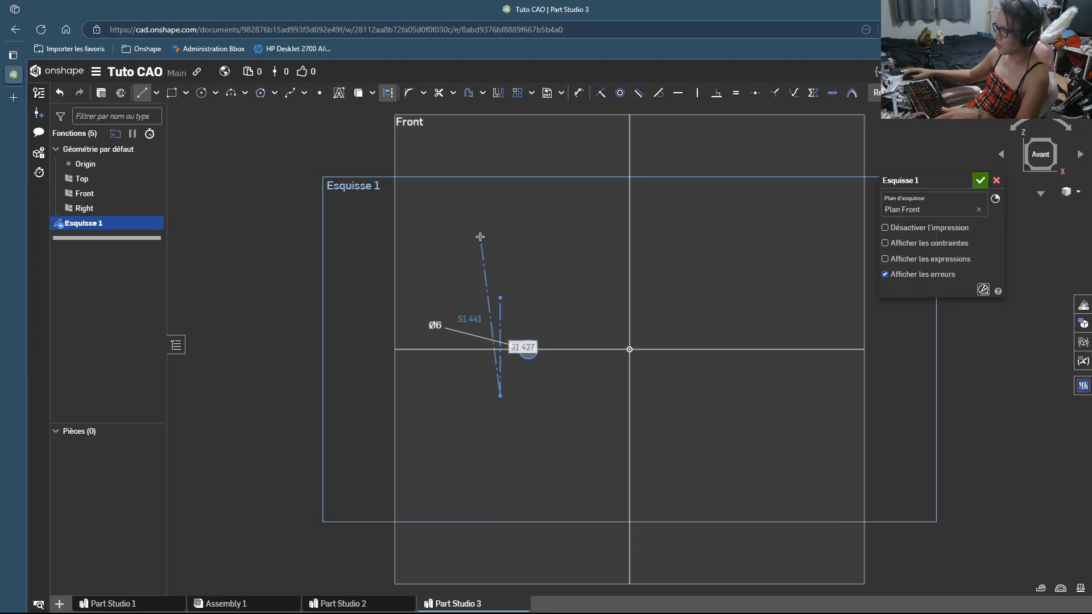
key("Escape")
left_click(659, 91)
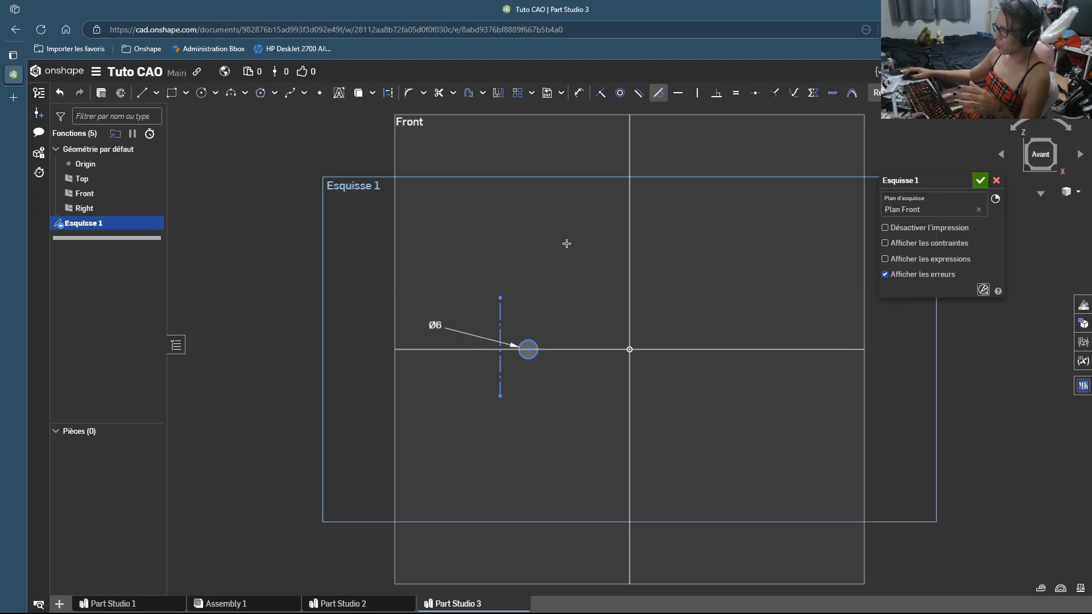
left_click(535, 341)
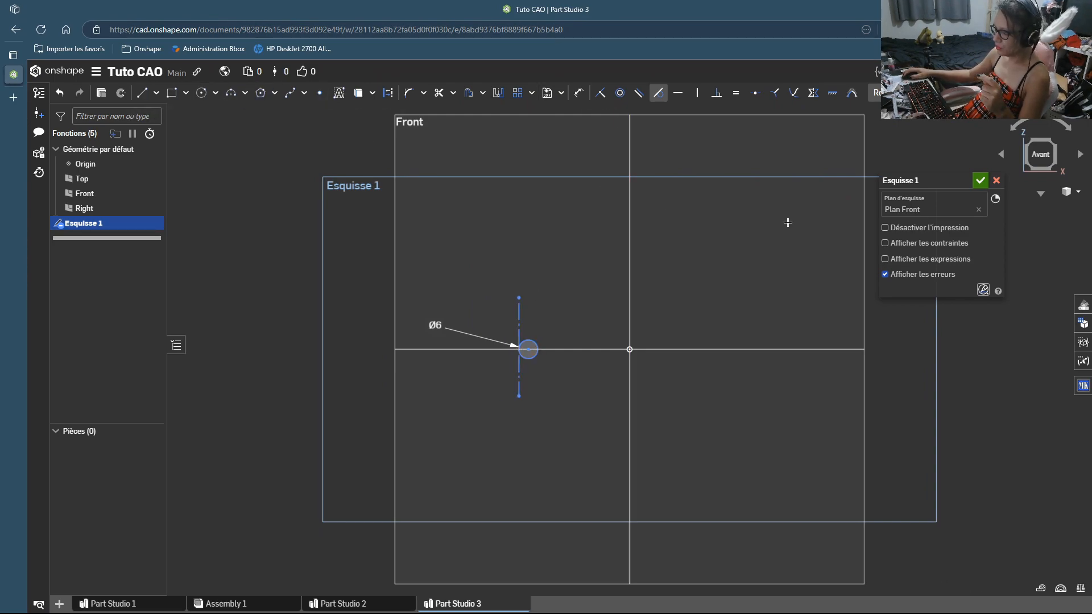
Step: Dimension the distance from the construction line to the Right plane as 150/2 mm and finish the sketch
left_click(578, 93)
left_click(521, 326)
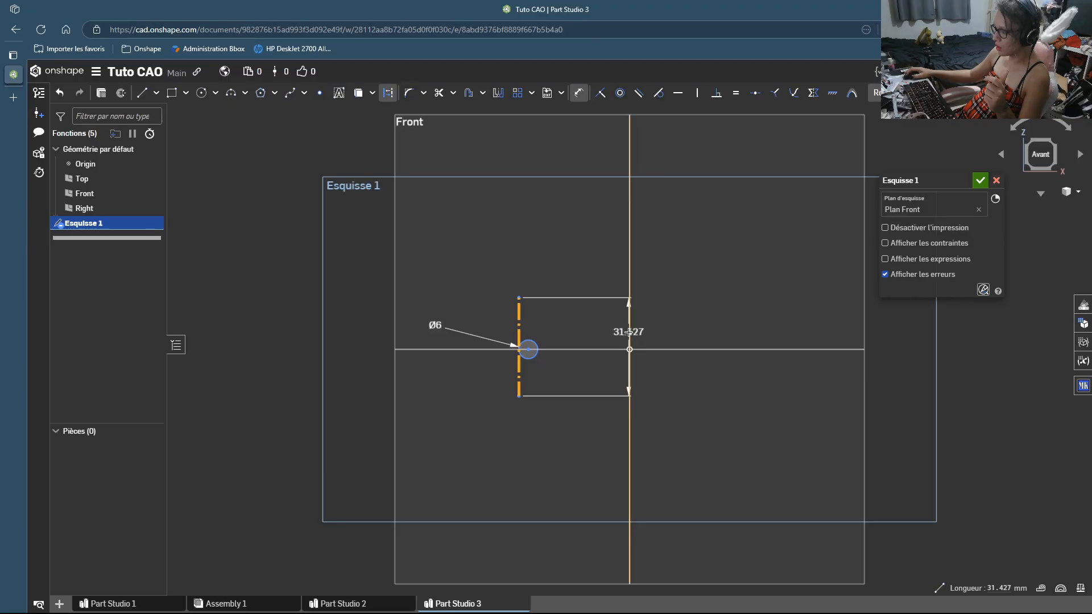
left_click(629, 331)
left_click(556, 274)
type("150")
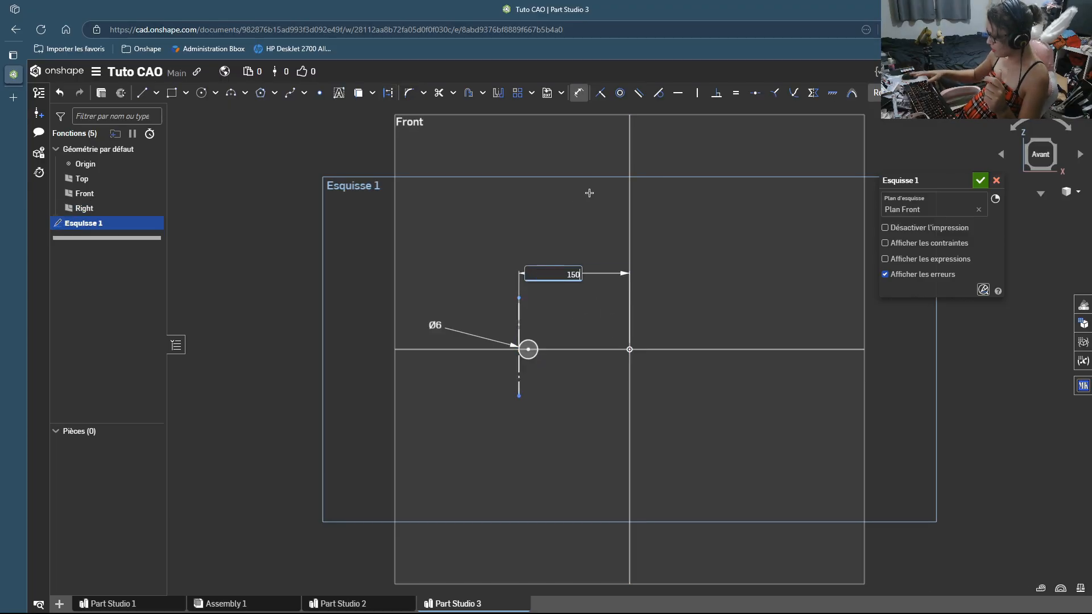
type("/2")
key("Return")
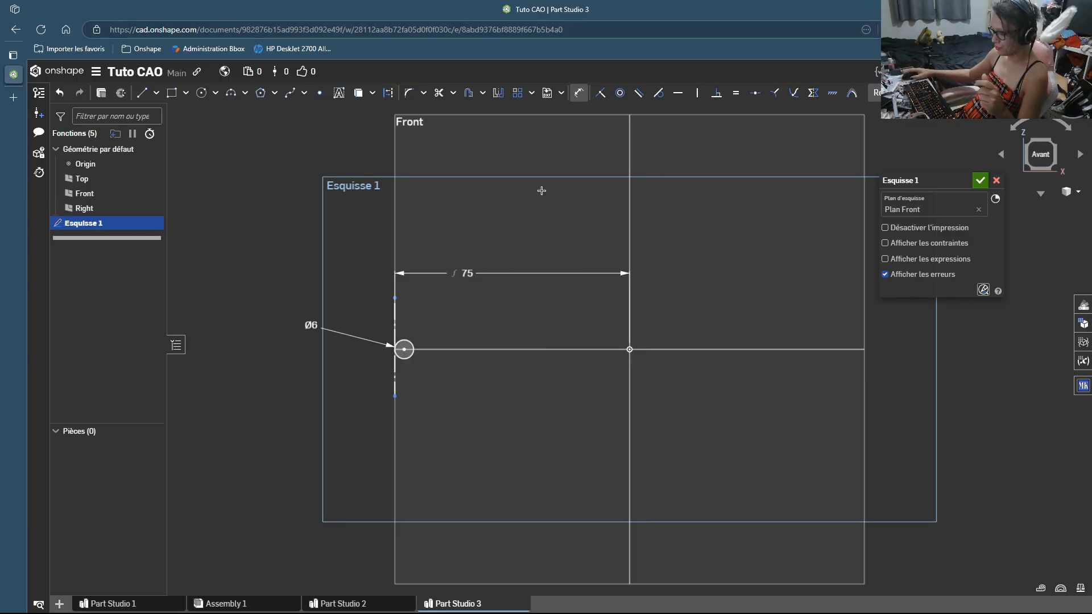
right_click_drag(586, 272, 536, 321)
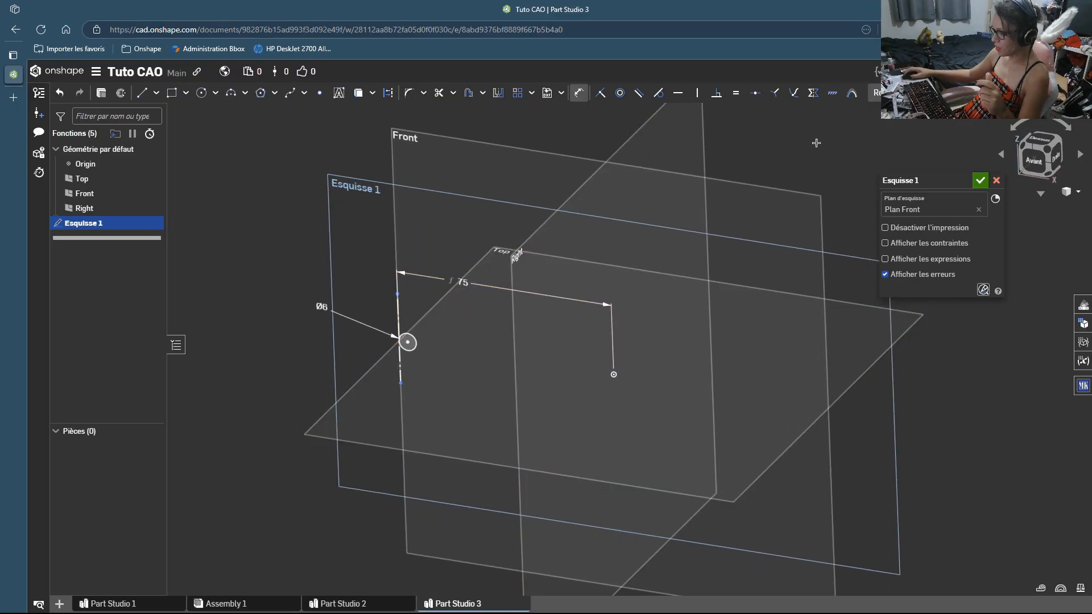
left_click(980, 180)
Step: Start a sketch on the Top plane and draw a vertical line about 43 mm long upward from the 6 mm circle's centre
right_click_drag(376, 288, 413, 337)
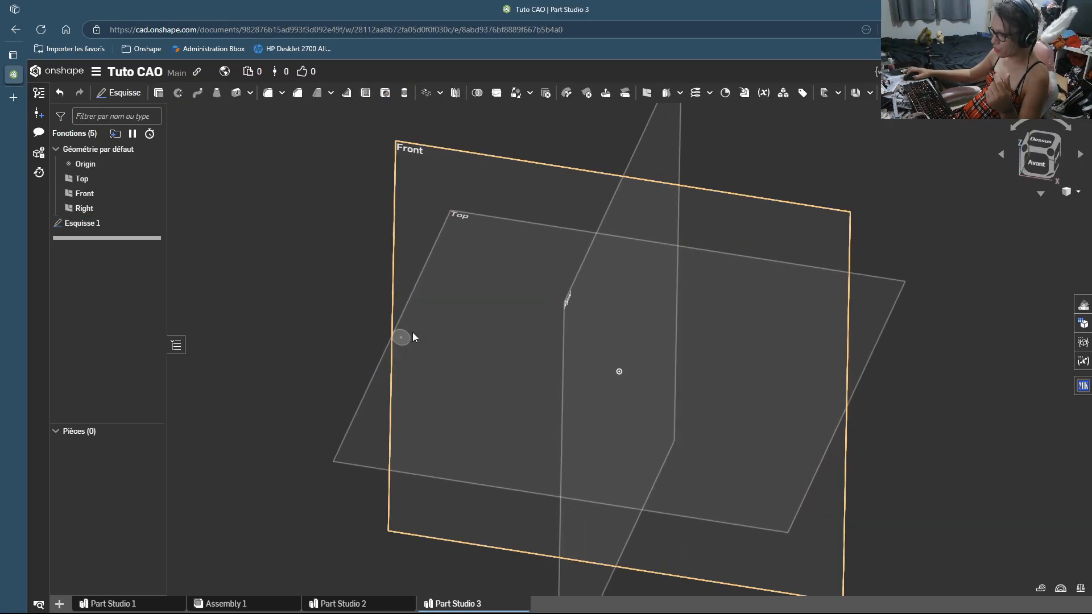
left_click(1040, 141)
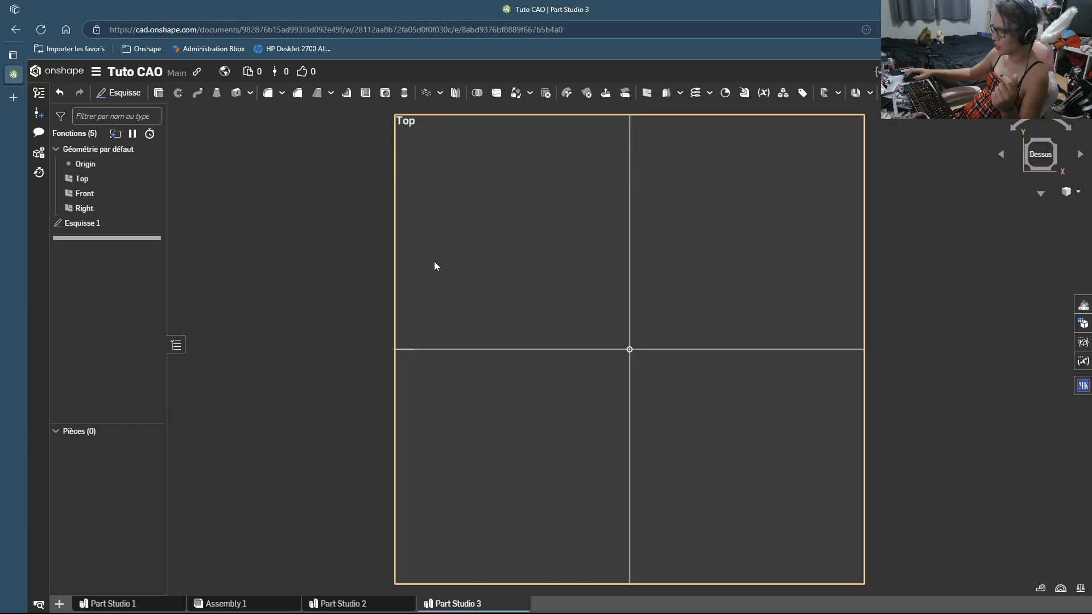
left_click(118, 92)
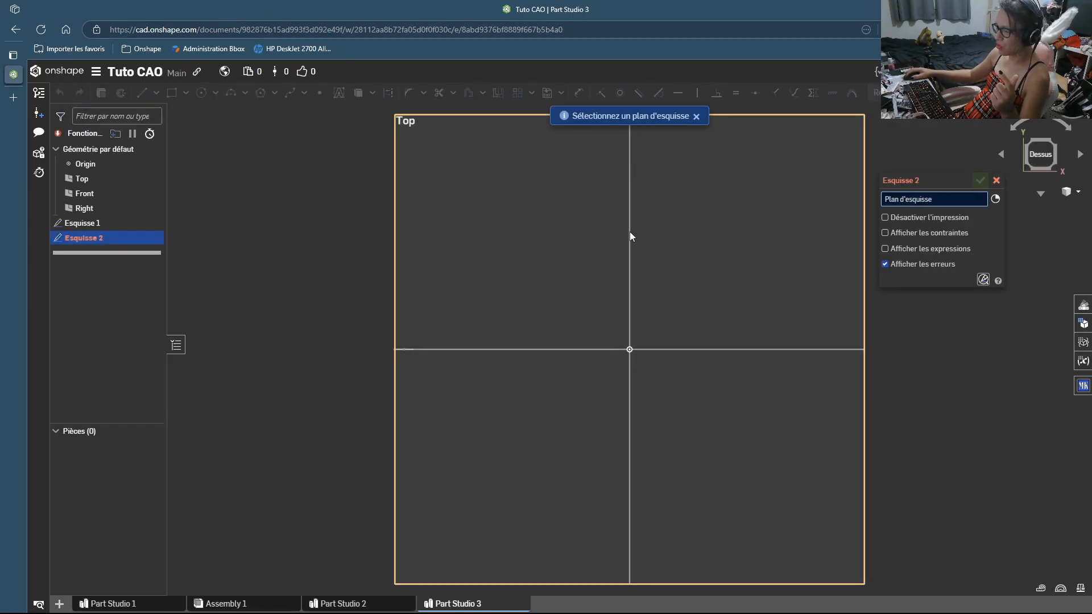
left_click(683, 149)
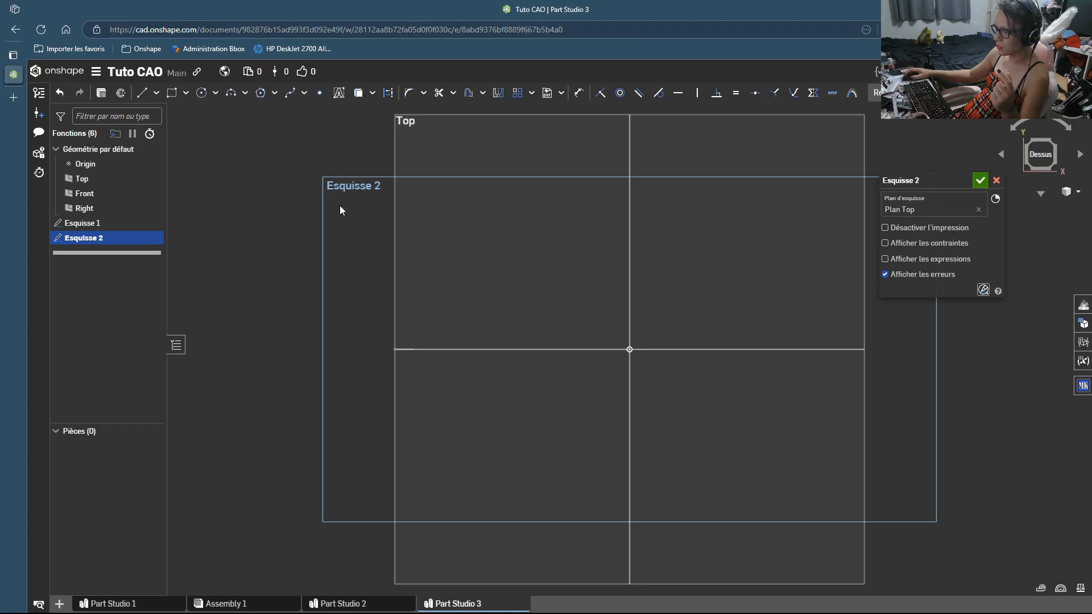
left_click(141, 93)
scroll(403, 349, "up", 3)
left_click(402, 355)
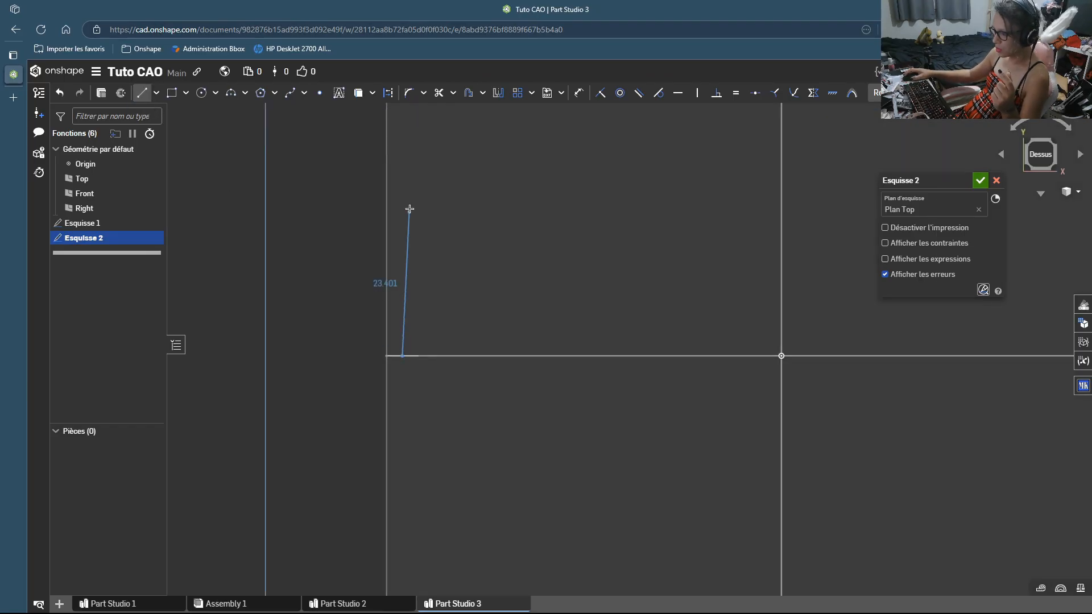
scroll(404, 194, "down", 3)
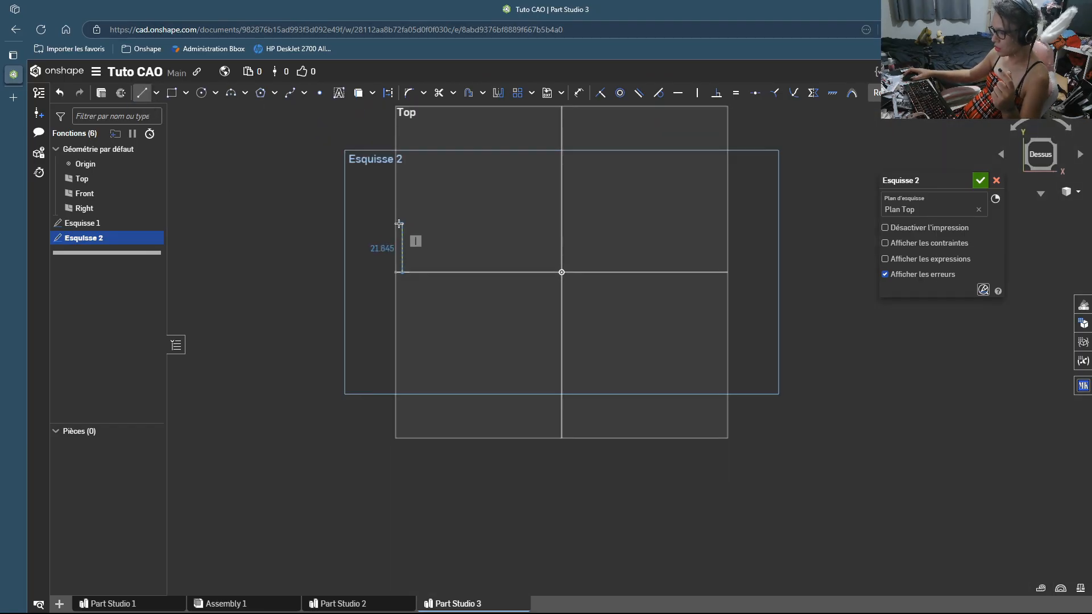
left_click(402, 176)
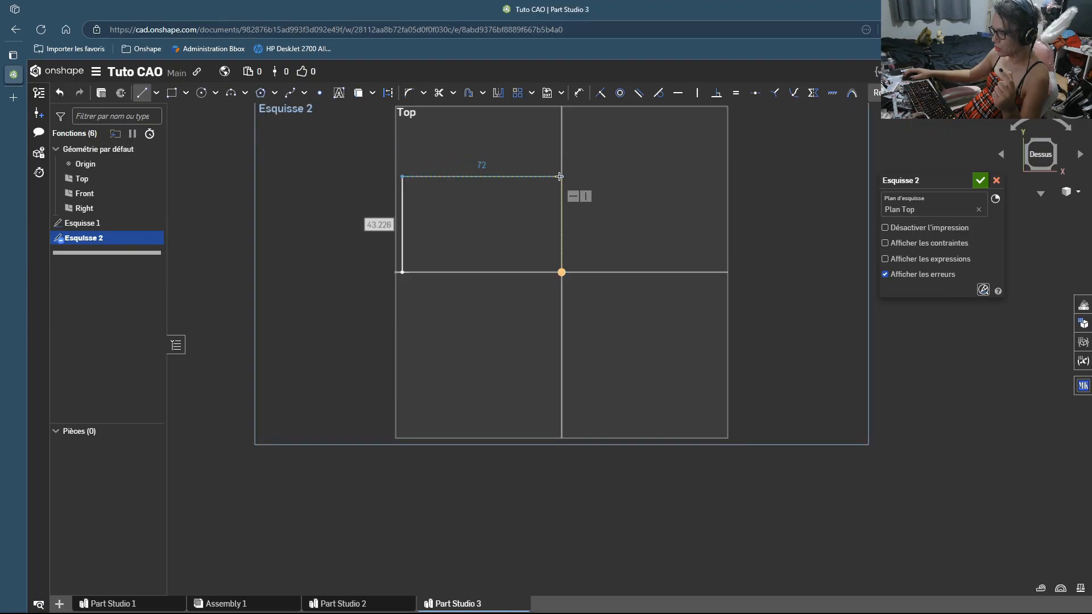
Step: Complete a closed rectangle about 142 mm wide and 78 mm high with lines returning to the first line's starting point
left_click(716, 177)
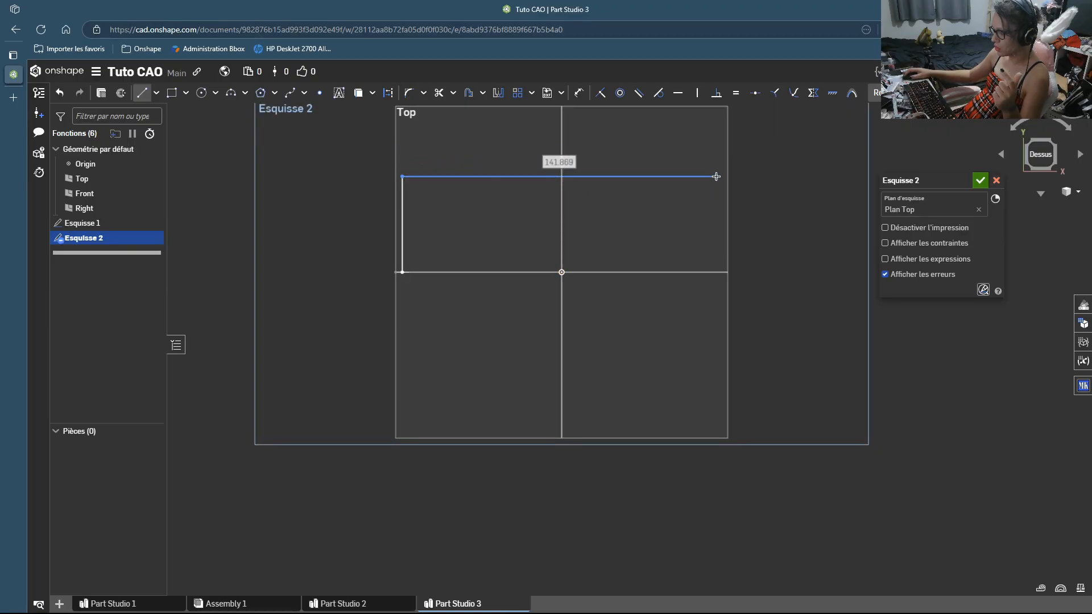
left_click(716, 349)
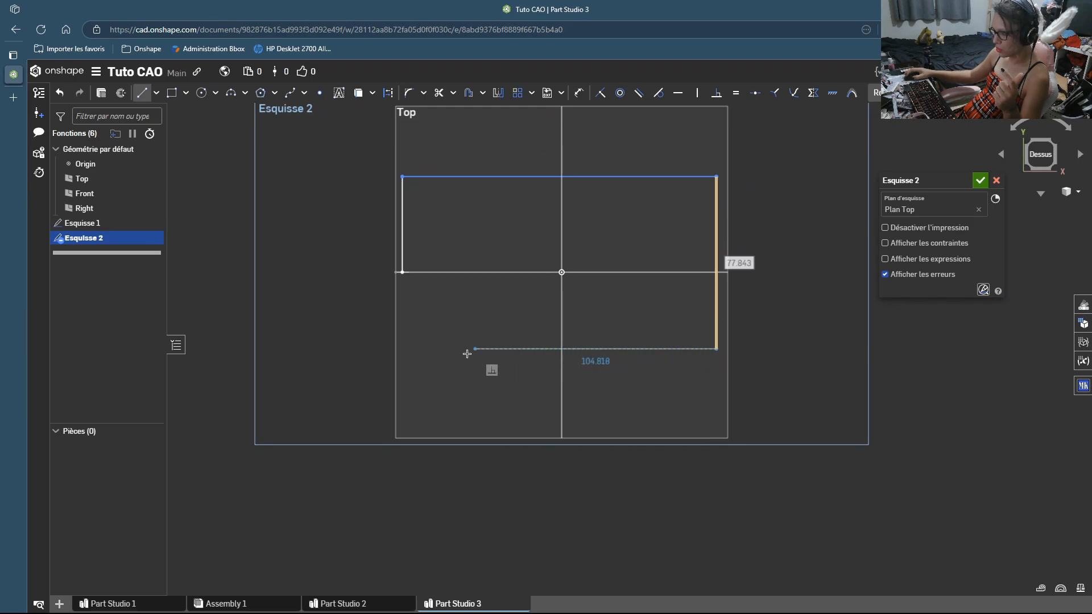
left_click(403, 348)
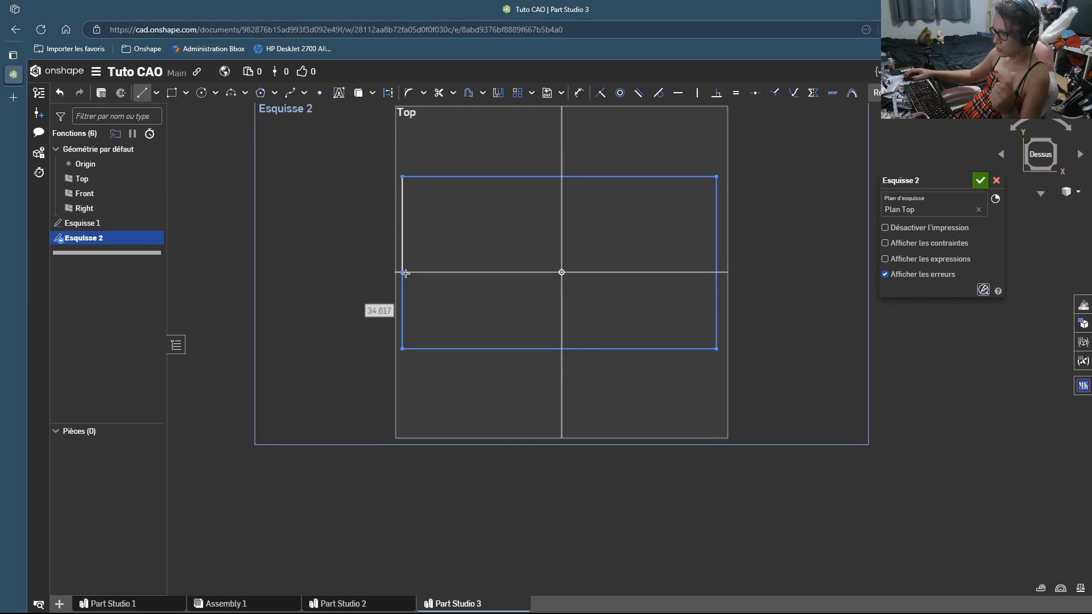
left_click(405, 273)
key("Escape")
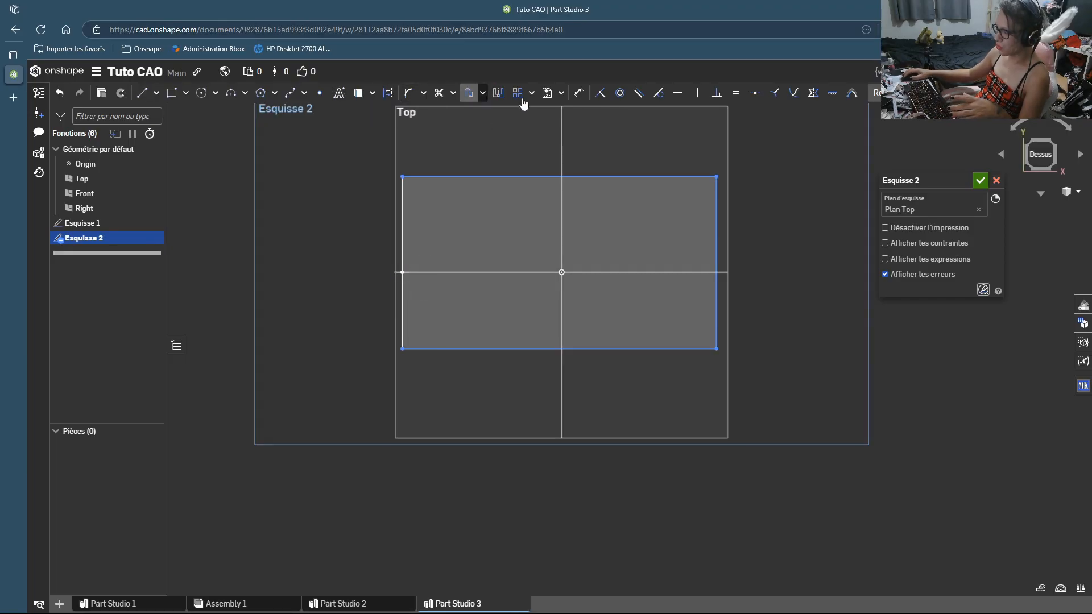
Step: Dimension the rectangle's upper edge as 150 mm
left_click(578, 92)
left_click(529, 177)
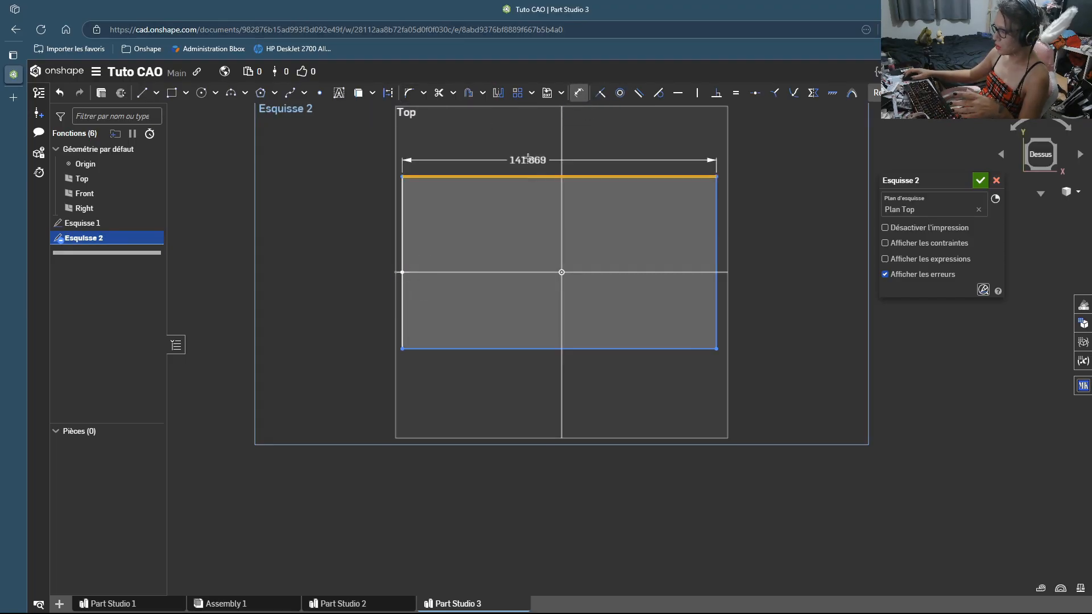
left_click(529, 157)
type("150")
key("Return")
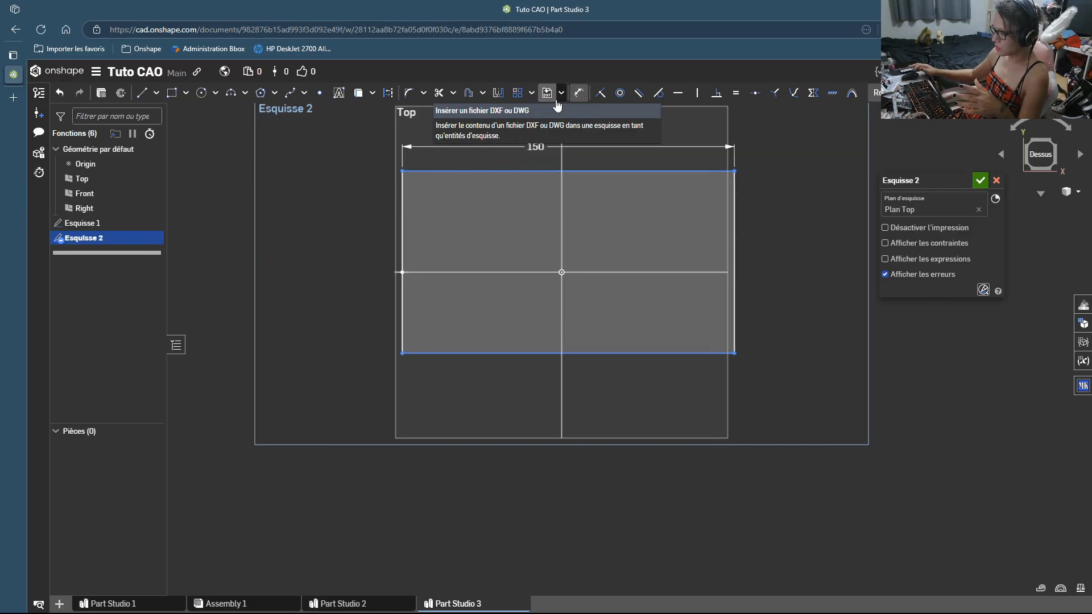
scroll(516, 249, "down", 2)
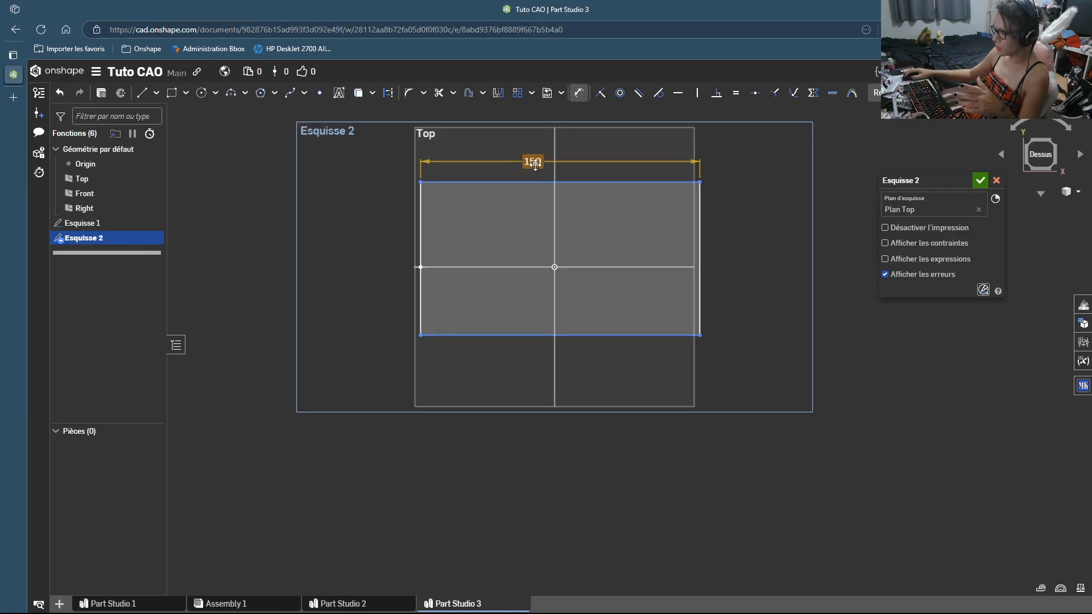
Step: Change the rectangle's upper edge dimension to 150-6 mm
double_click(535, 163)
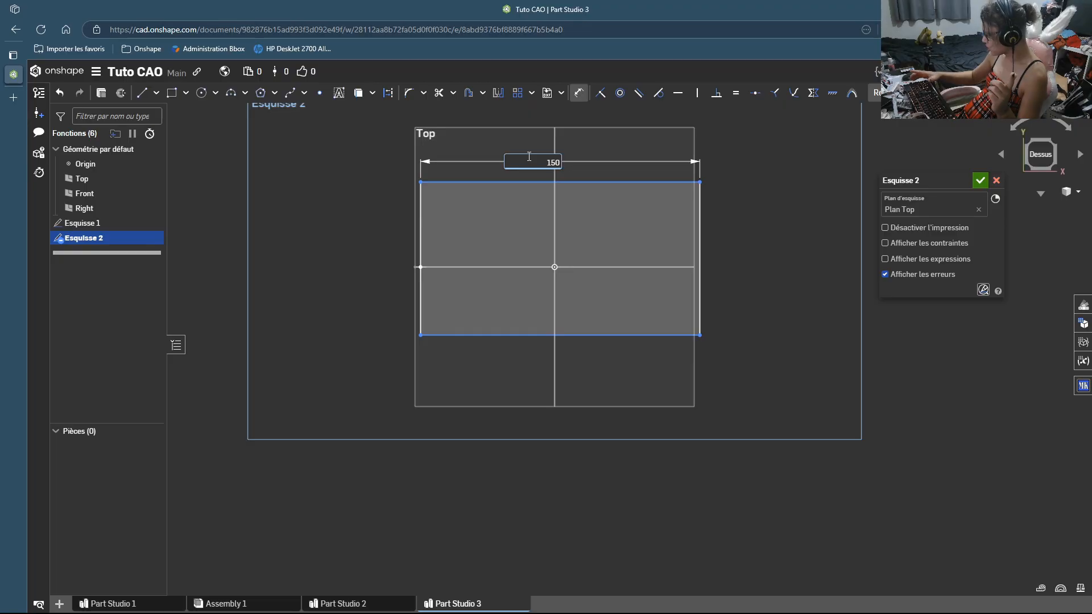
type("-6")
key("Return")
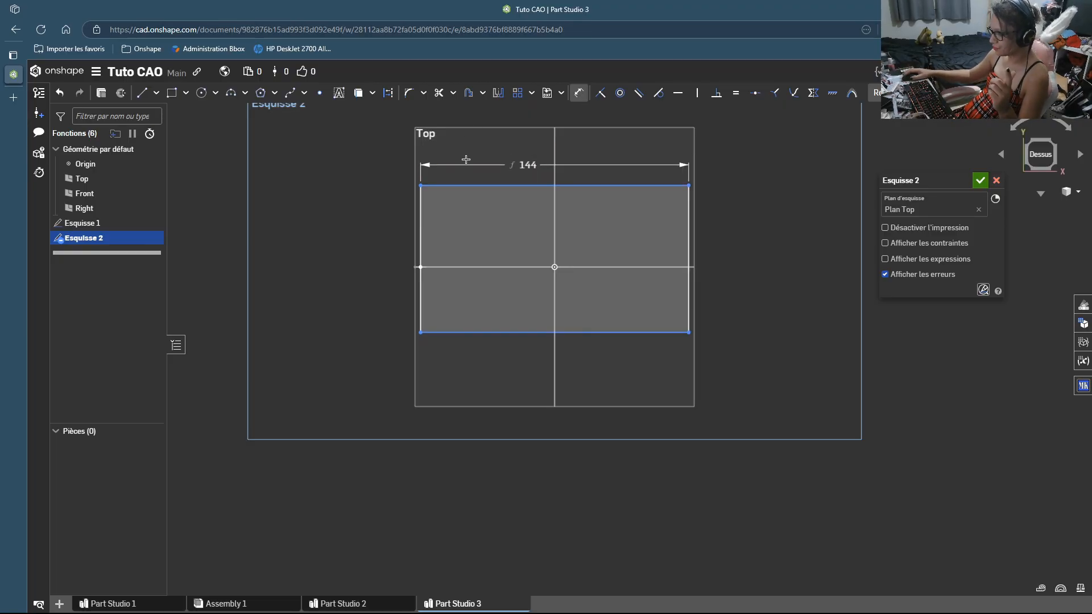
Step: Dimension the rectangle's height between its upper and lower edges as 80 mm
left_click(421, 227)
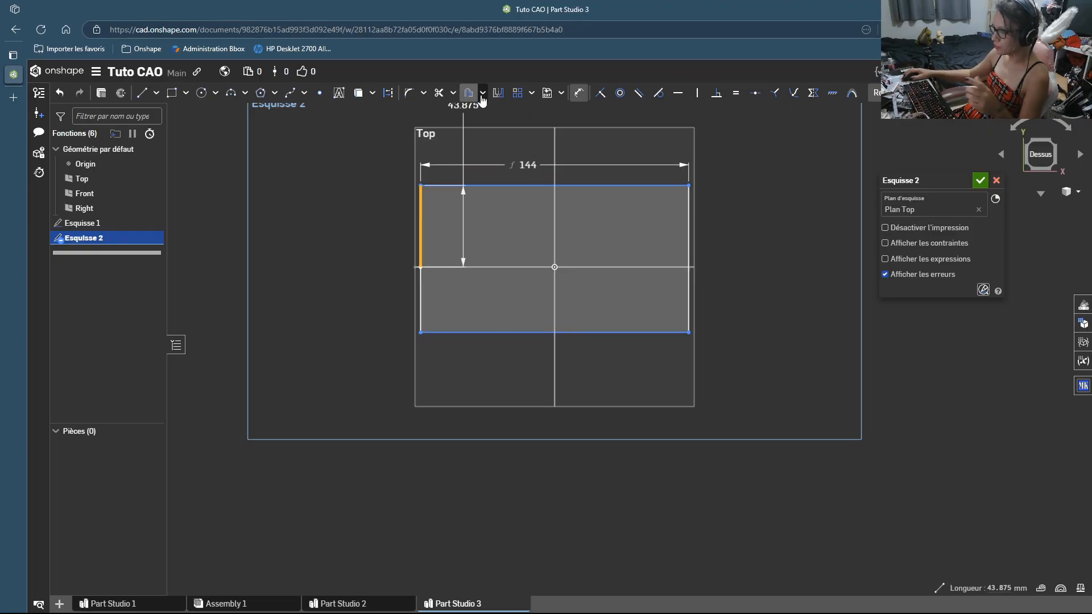
left_click(579, 96)
left_click(580, 98)
left_click(445, 185)
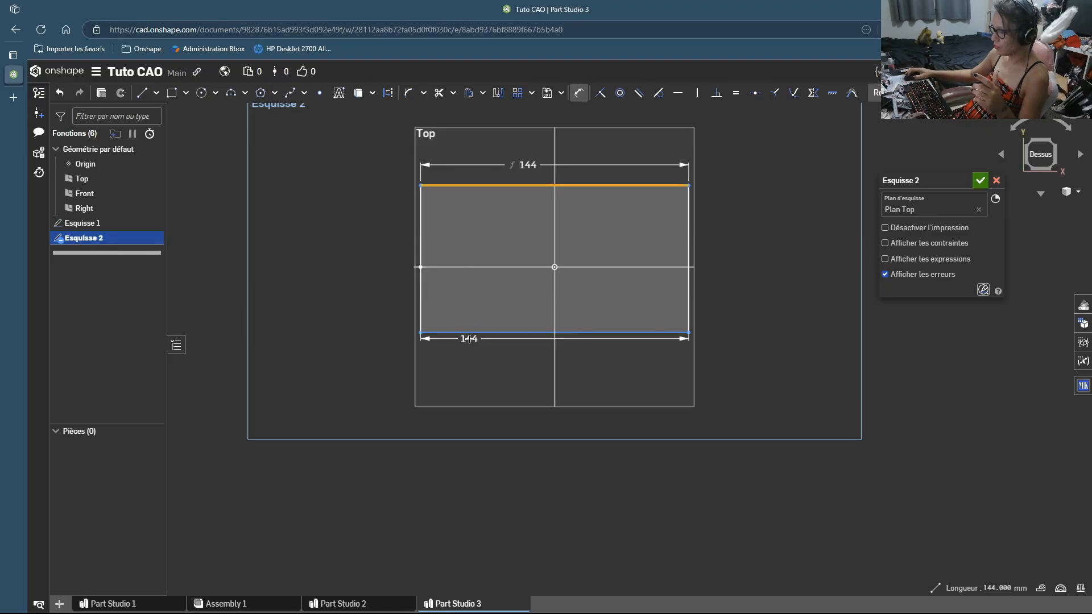
left_click(468, 334)
left_click(300, 258)
type("8")
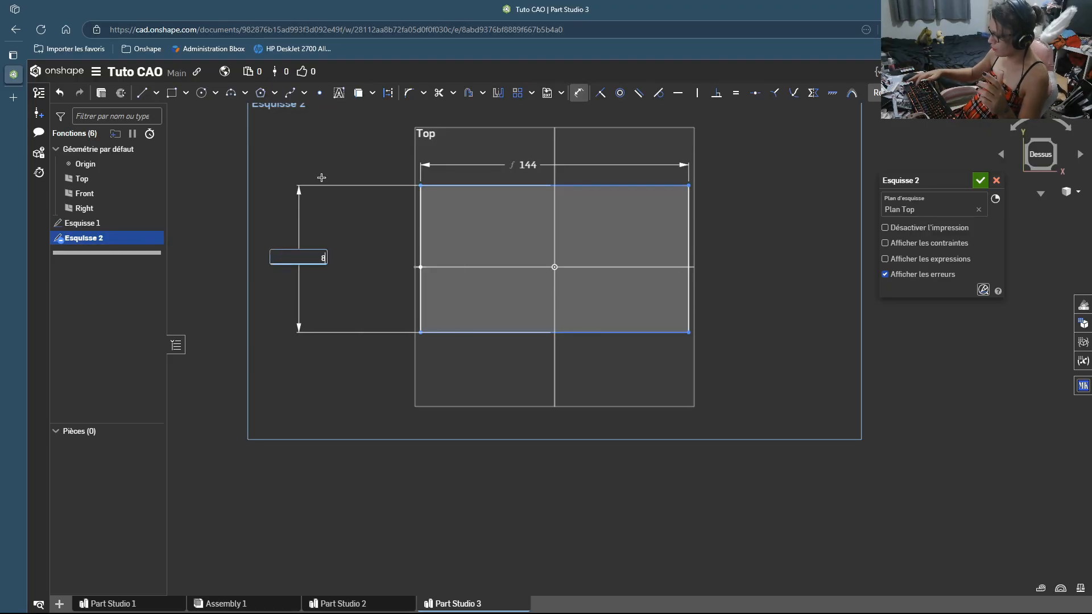
type("0")
key("Return")
Step: Dimension the distance from the rectangle's upper edge to the Front plane as 40 mm
left_click(456, 182)
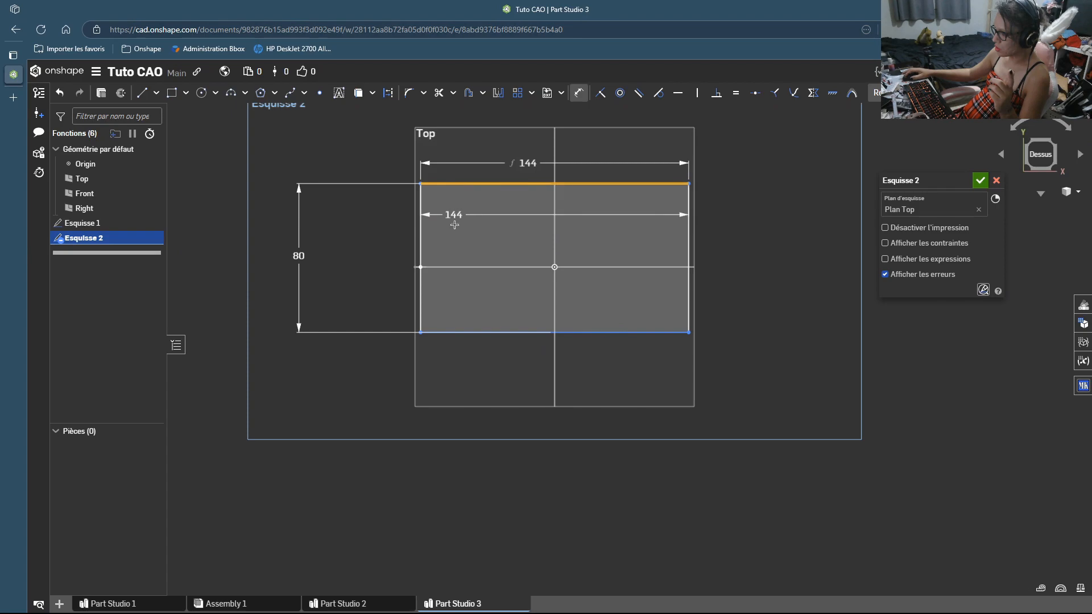
left_click(455, 266)
left_click(328, 219)
type("40")
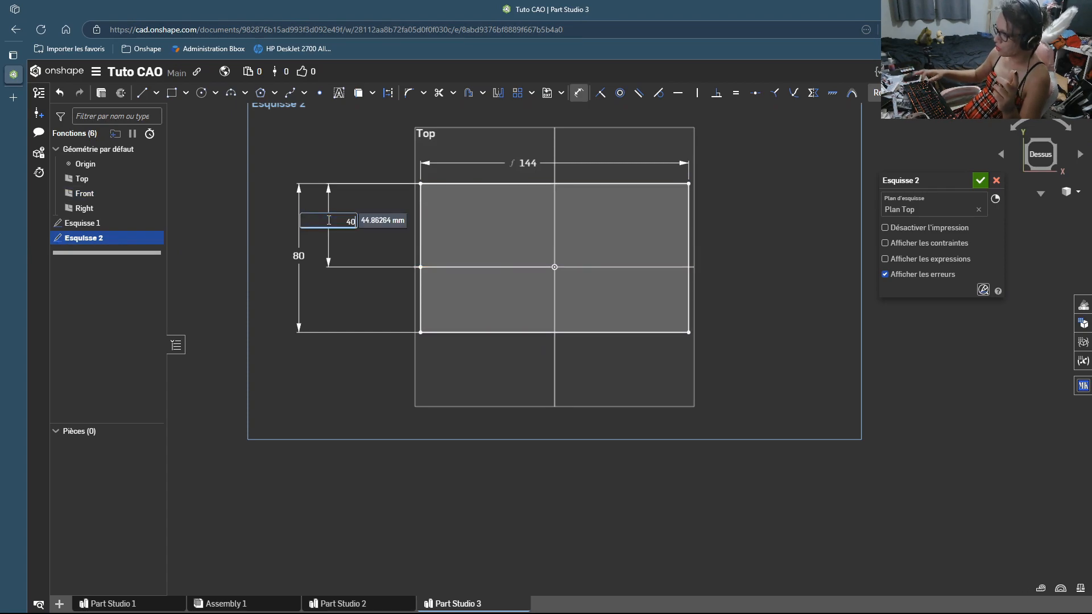
key("Return")
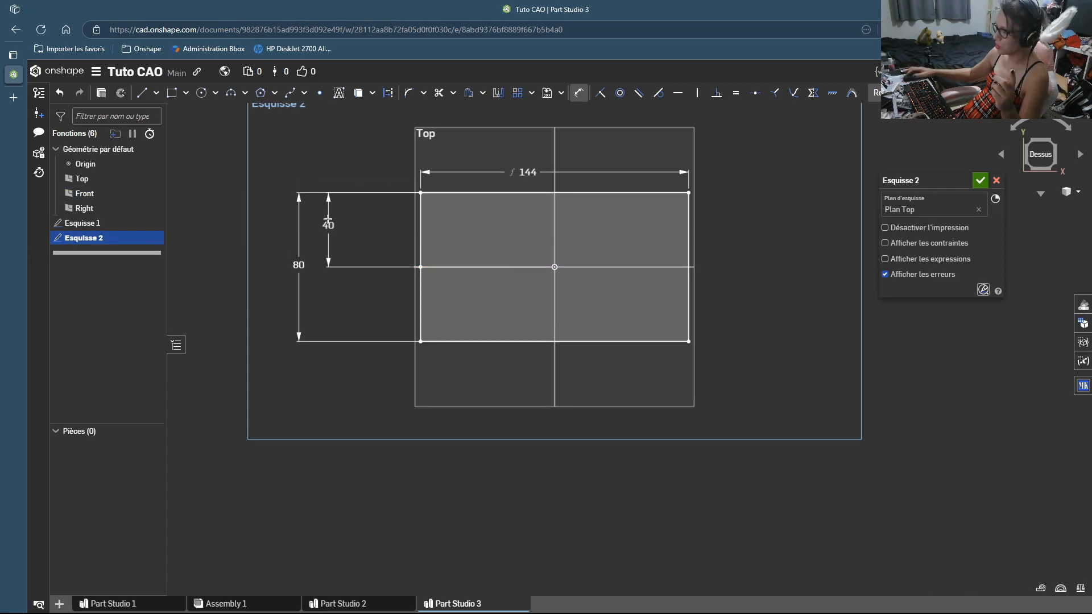
Step: Fillet all four corners of the rectangle with a 12 mm radius and finish the sketch
left_click(410, 94)
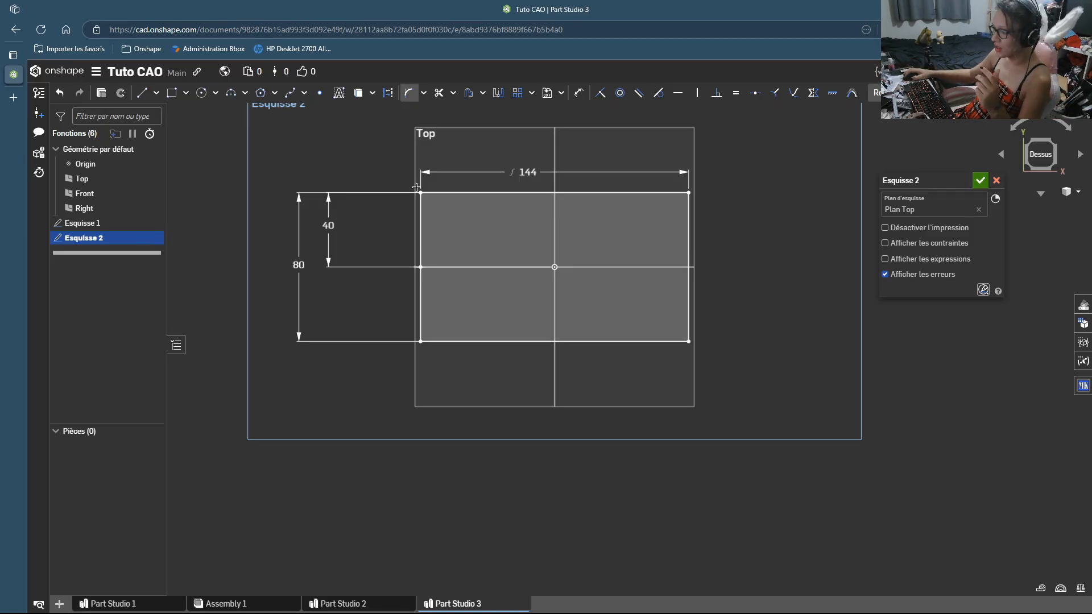
scroll(400, 210, "up", 4)
left_click(444, 170)
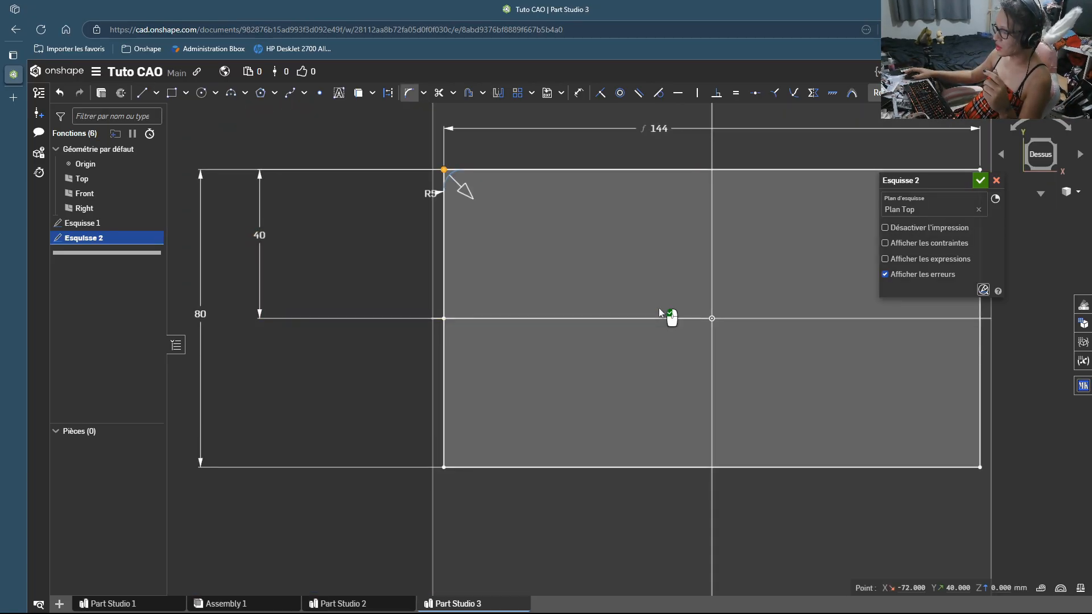
middle_click_drag(618, 286, 453, 264)
left_click(815, 148)
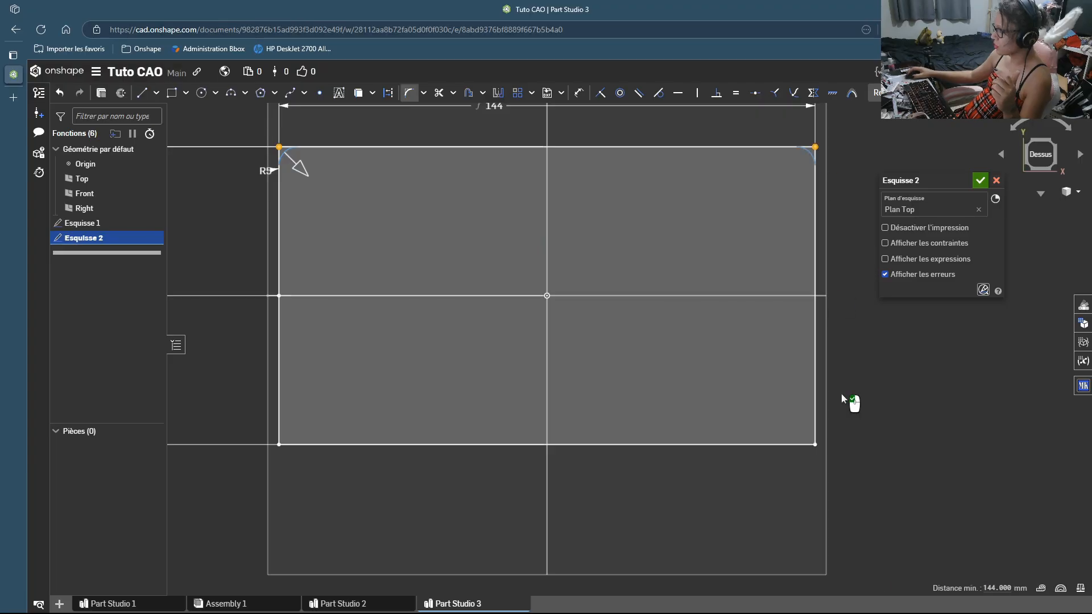
left_click(815, 444)
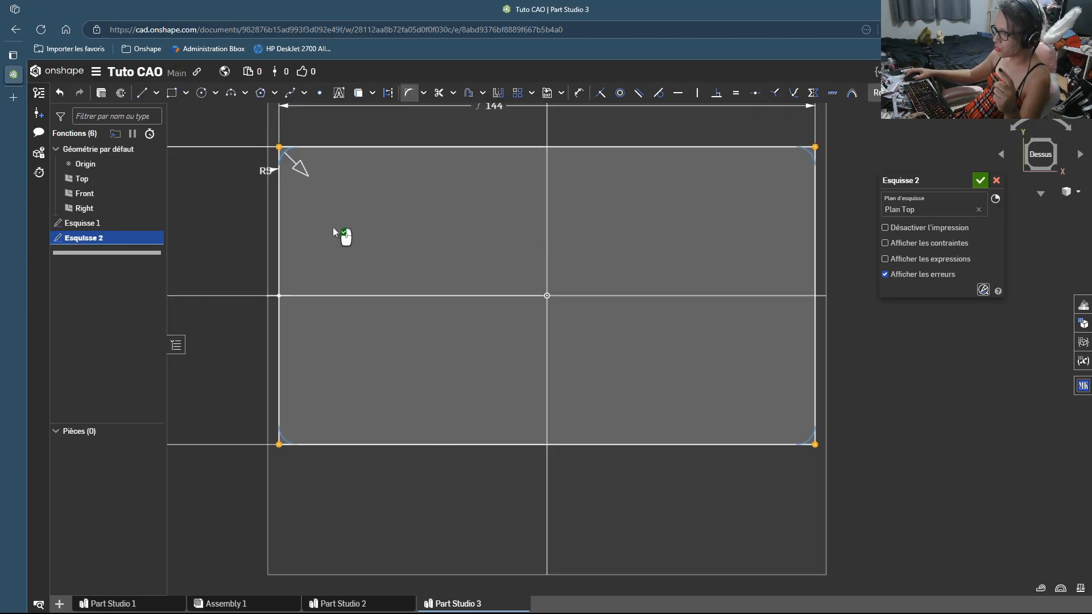
left_click_drag(305, 171, 239, 177)
left_click_drag(312, 177, 322, 185)
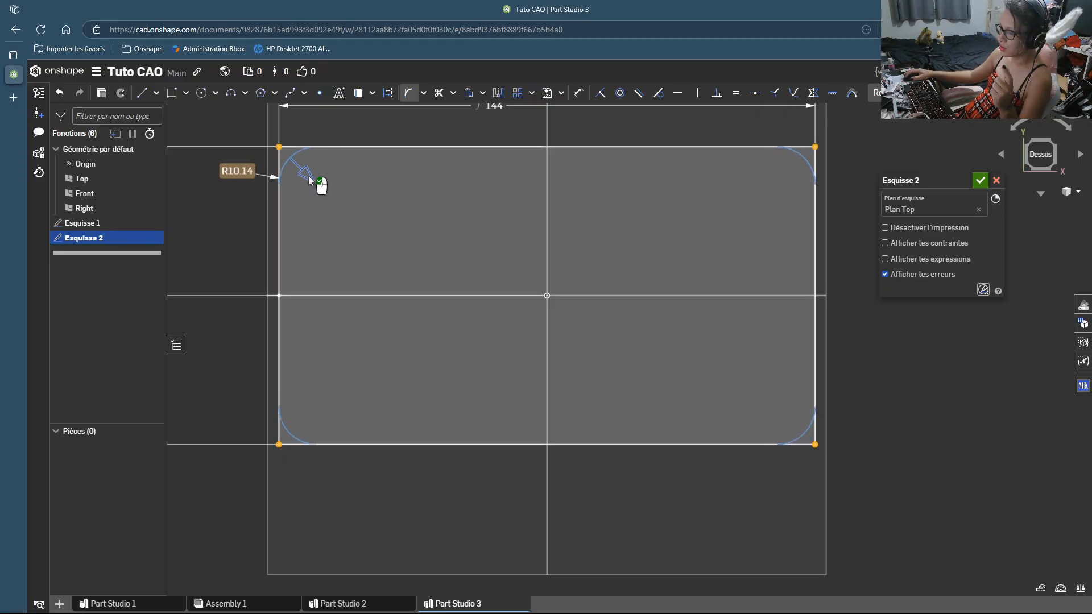
left_click(217, 118)
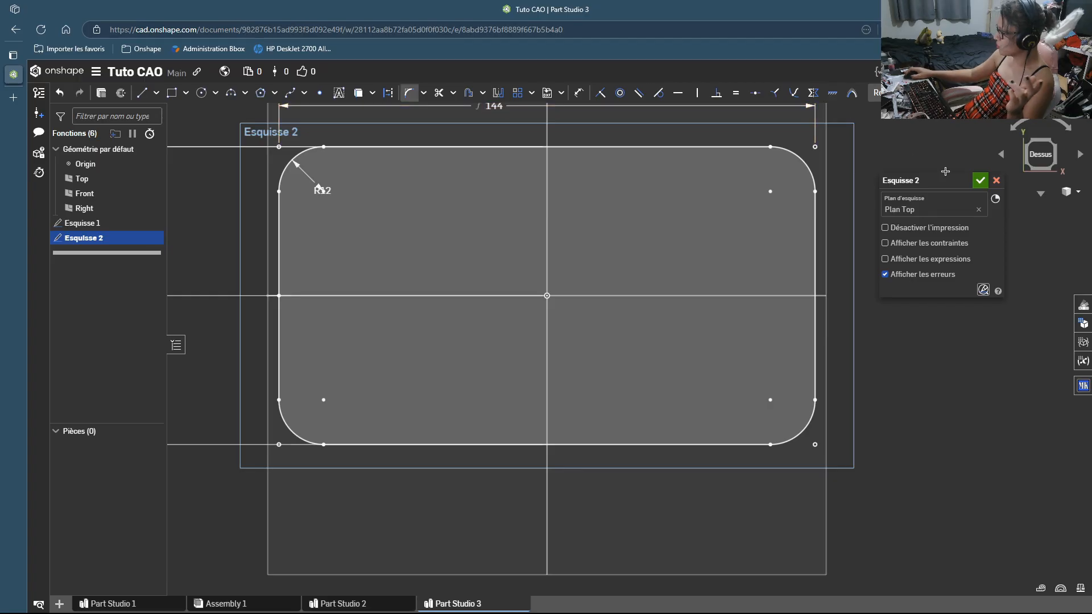
left_click(979, 180)
Step: Sweep the circular profile of Esquisse 1 along the rounded rectangle of Esquisse 2 as a new solid
mouse_move(568, 344)
right_mouse_down()
mouse_move(553, 304)
mouse_move(562, 285)
mouse_move(547, 282)
right_mouse_up()
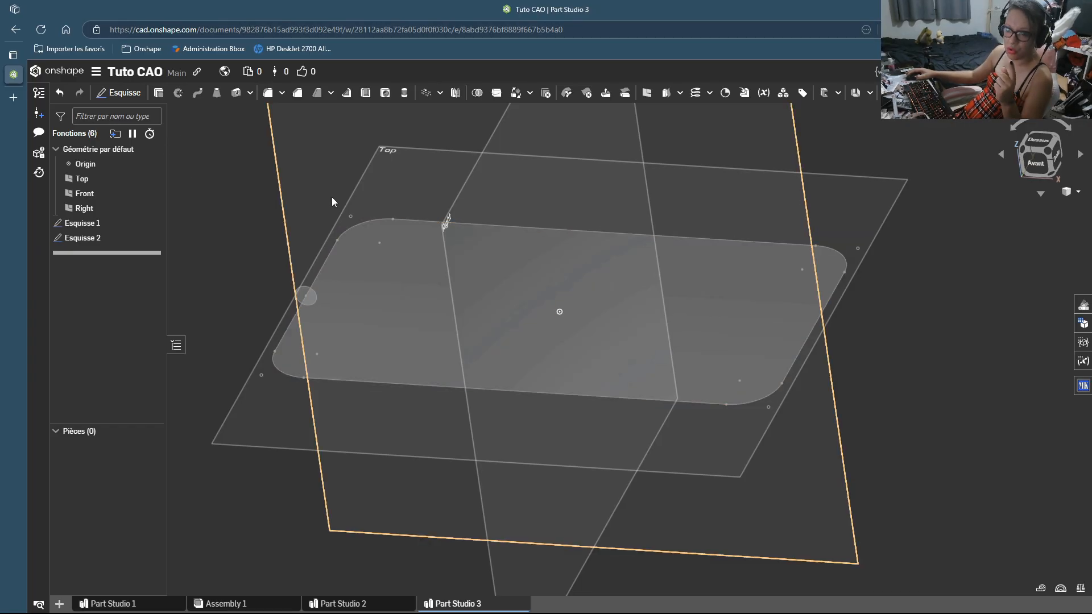
left_click(198, 94)
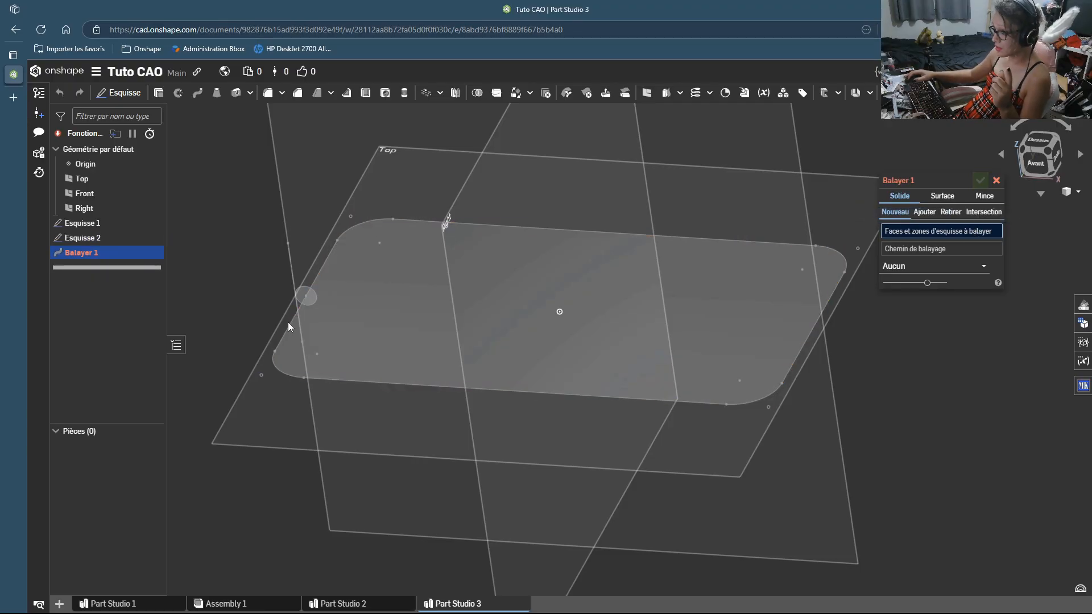
left_click(306, 296)
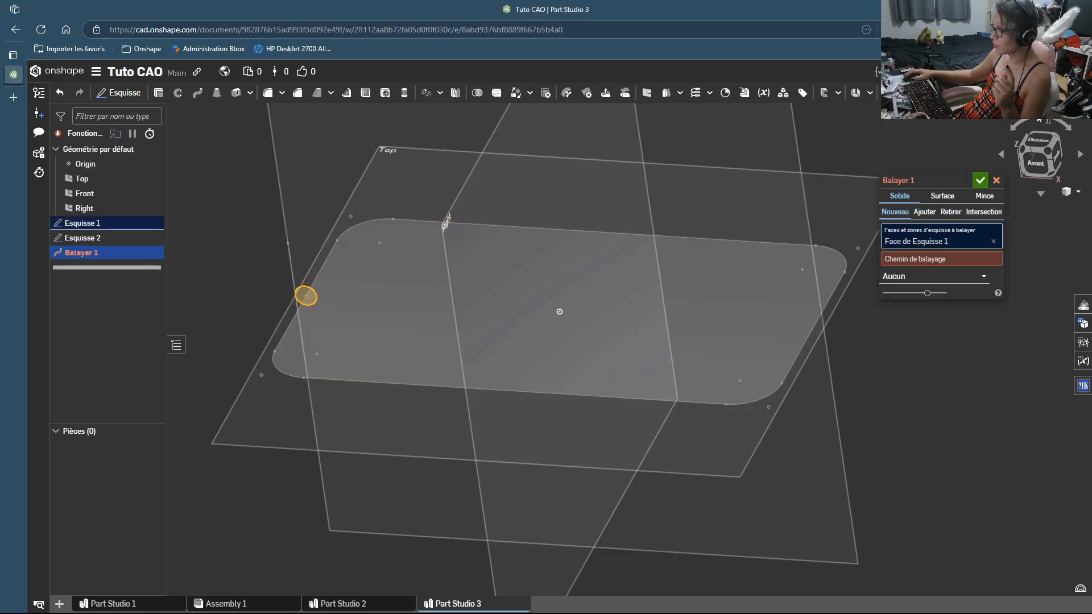
left_click(928, 261)
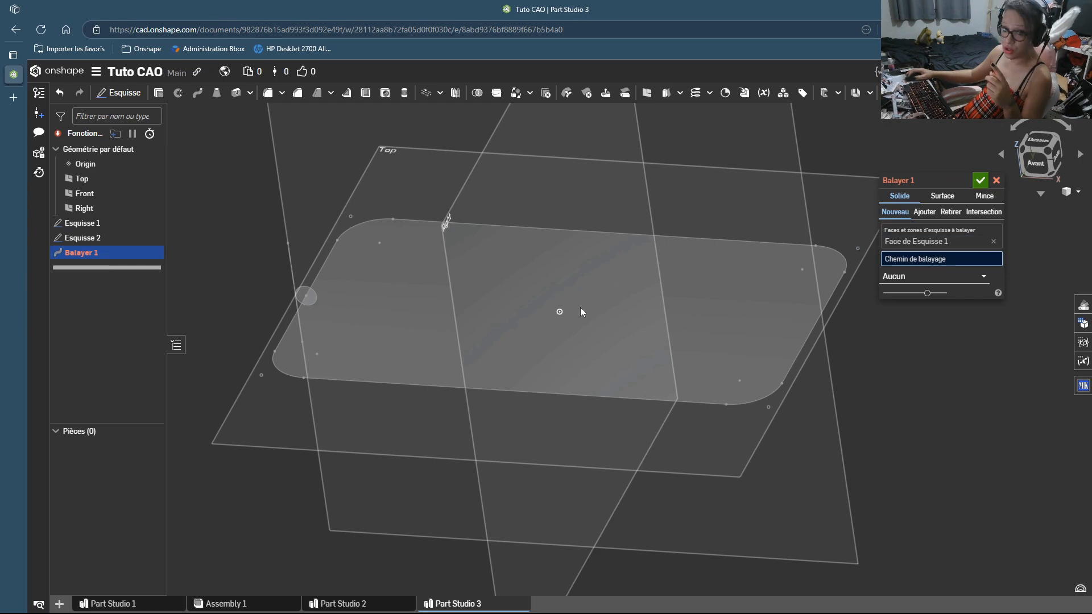
left_click(88, 238)
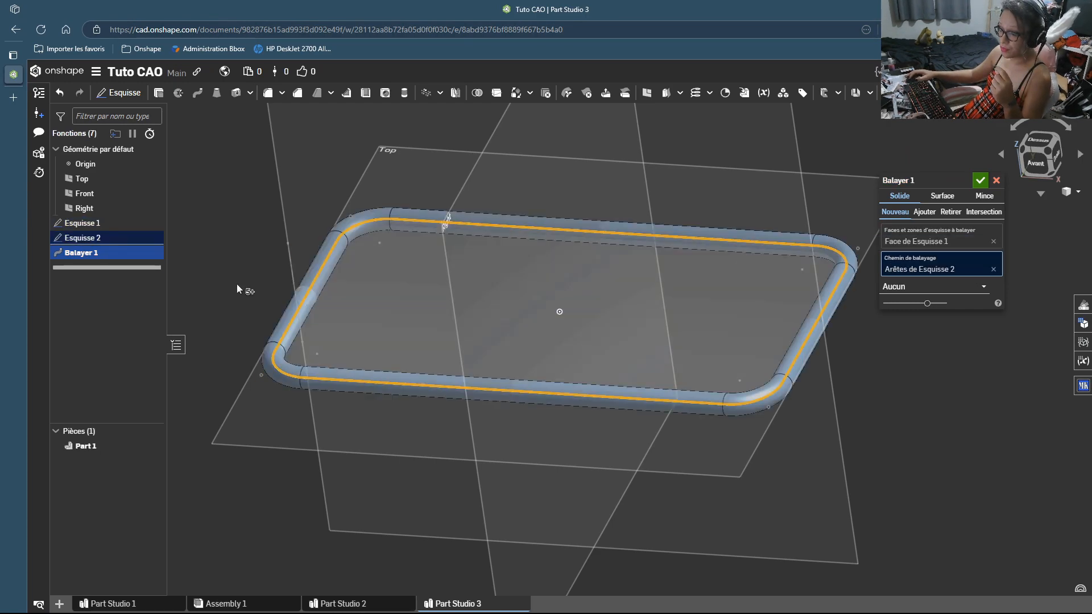
left_click(979, 180)
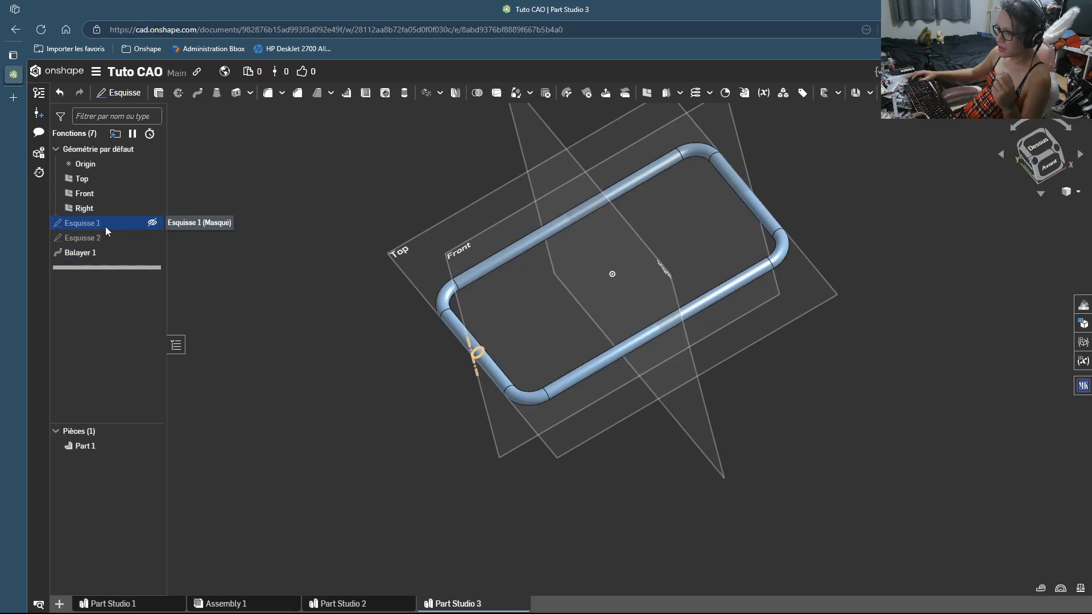
Step: Create a plane offset 50 mm below the Top plane
right_click_drag(642, 398, 863, 404)
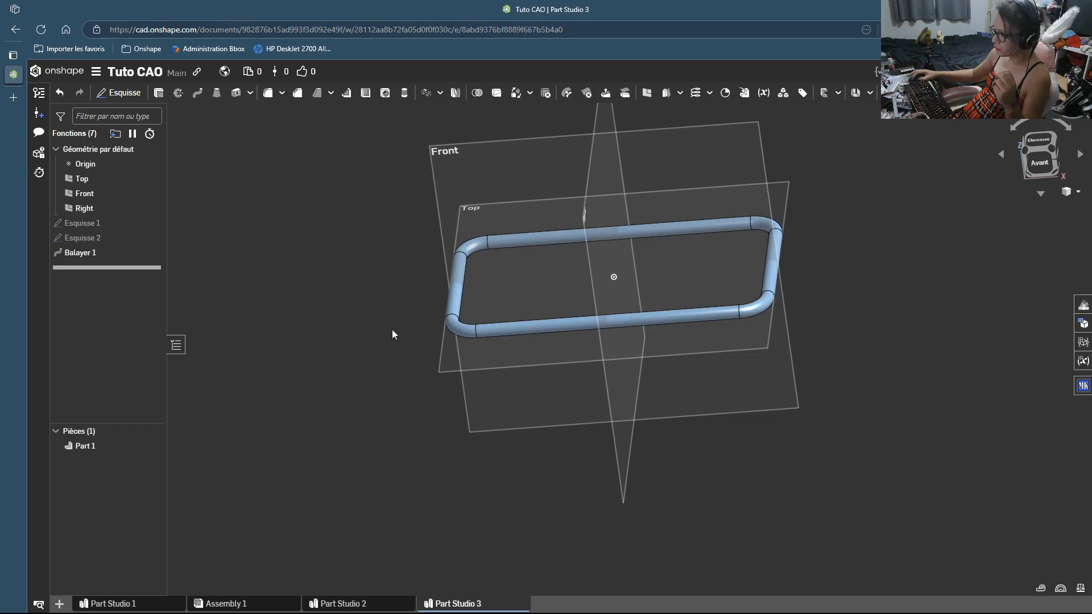
left_click(450, 374)
left_click(647, 94)
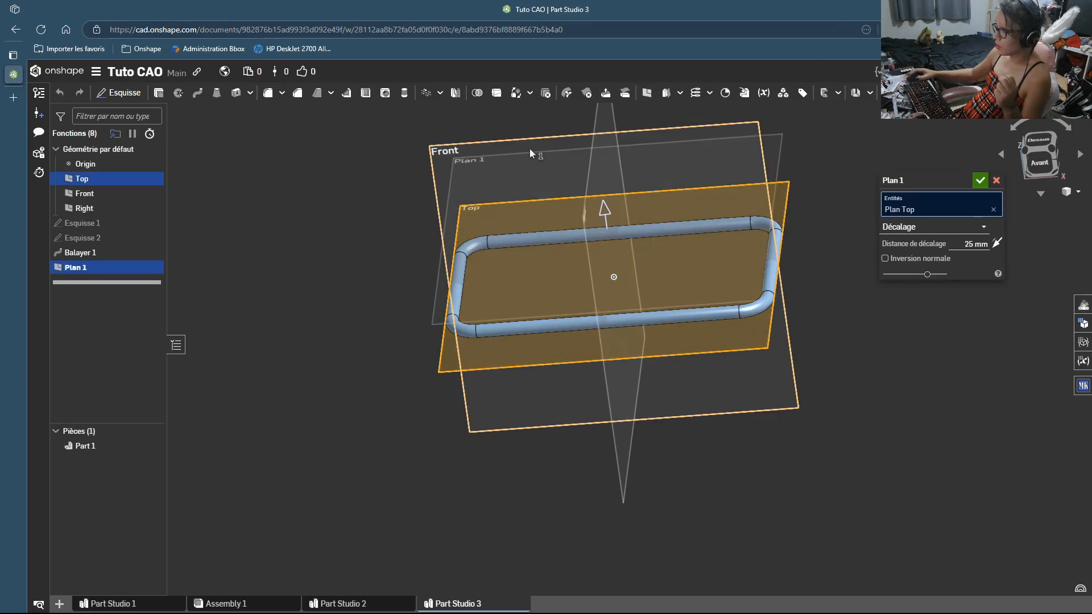
double_click(971, 244)
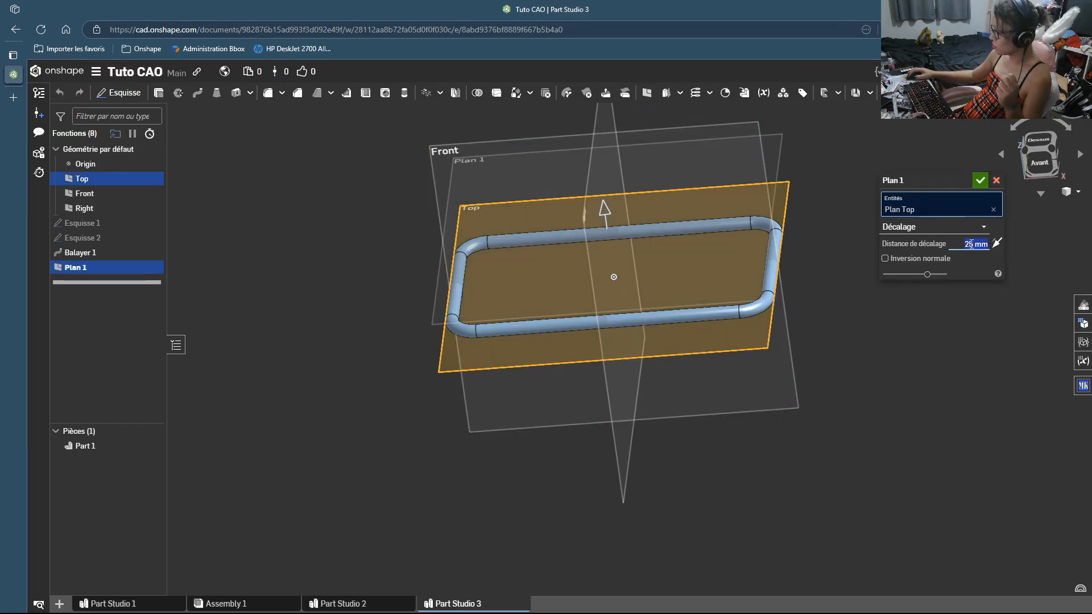
type("50")
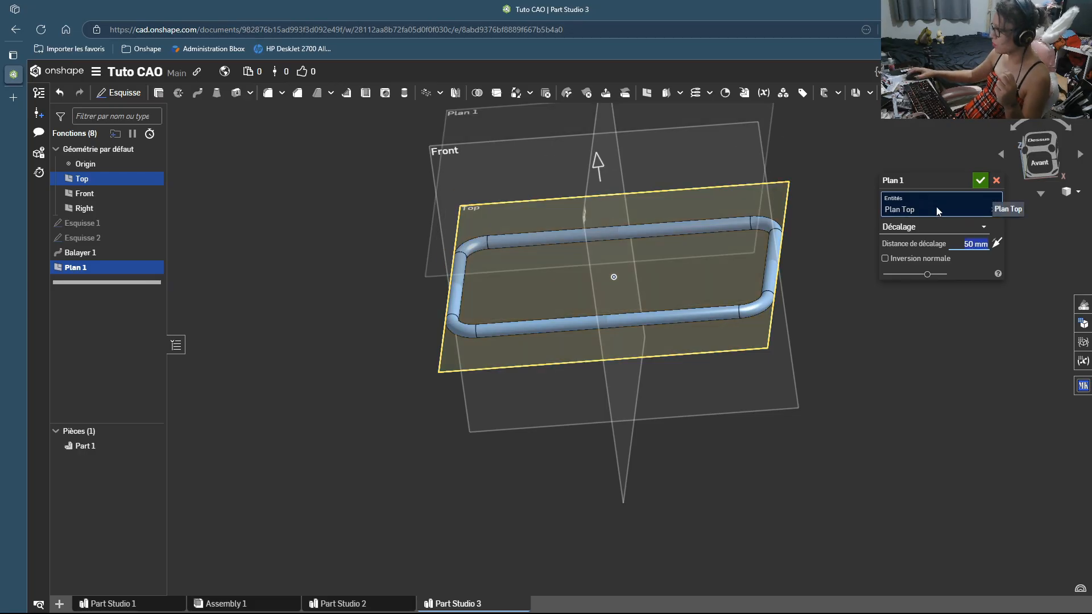
left_click(998, 243)
left_click(981, 182)
Step: Enlarge the outline of the offset plane in the top view by moving its two lower corners outward beyond the frame
mouse_move(643, 298)
right_mouse_down()
mouse_move(647, 248)
mouse_move(631, 301)
right_mouse_up()
left_click(479, 429)
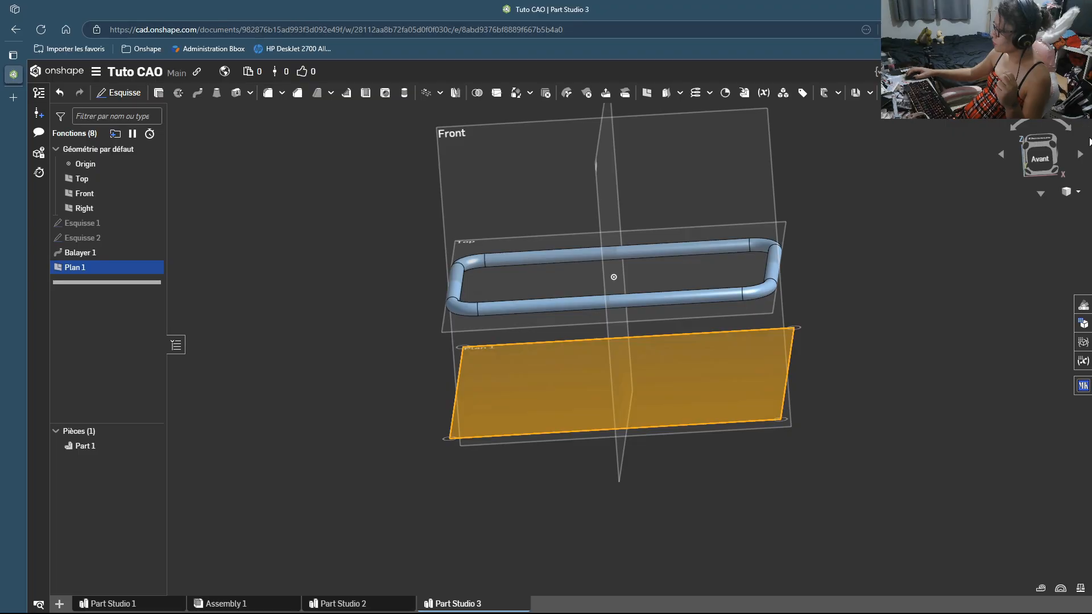
left_click(1040, 143)
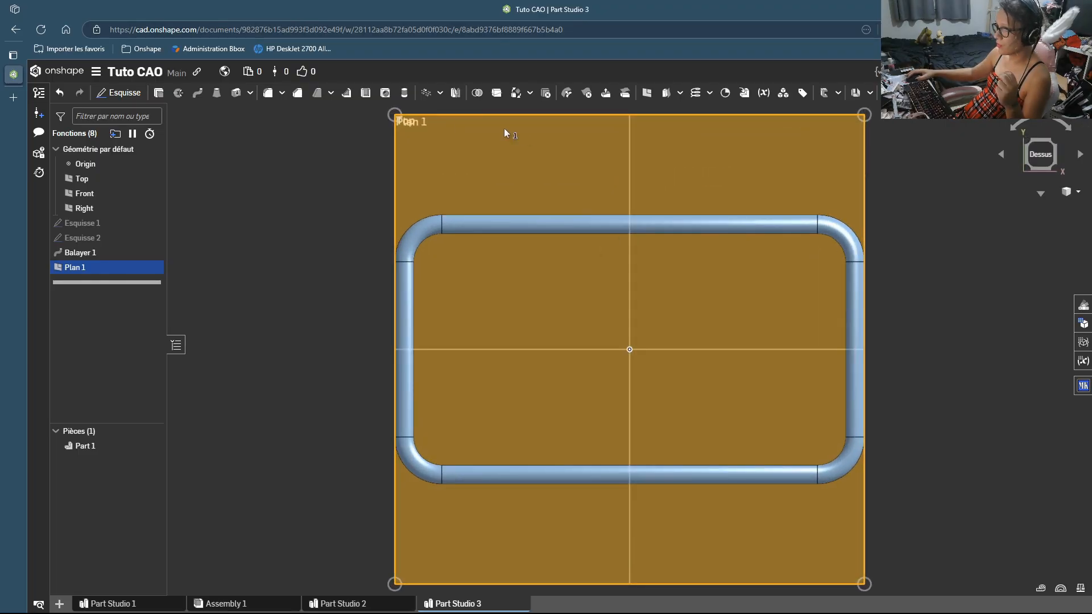
scroll(509, 145, "down", 4)
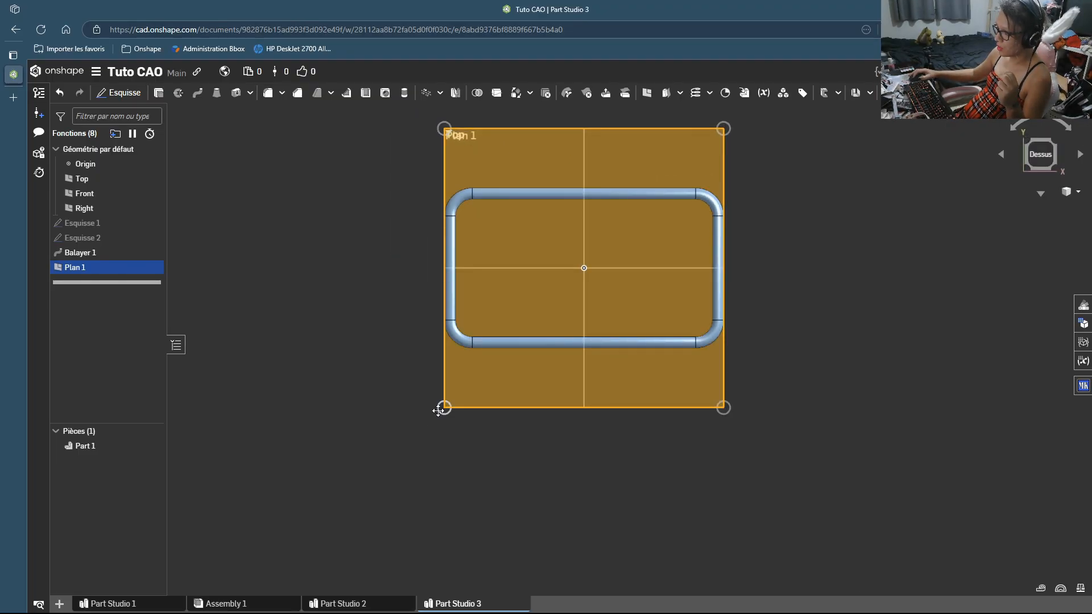
left_click_drag(439, 410, 340, 452)
left_click_drag(724, 451, 843, 494)
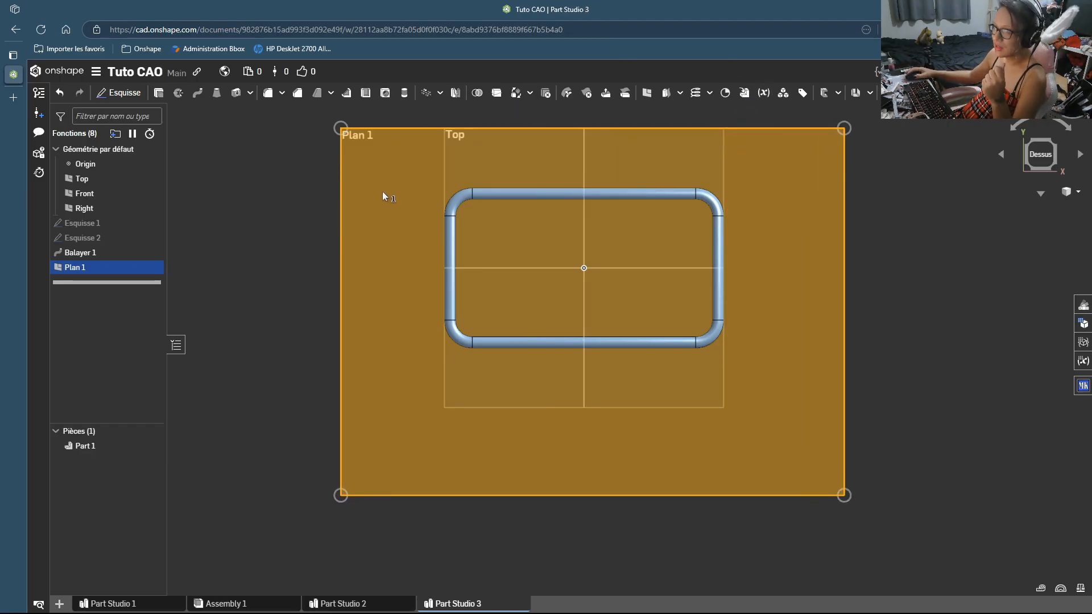
Step: Start a sketch on the offset plane, draw a rectangle across the frame and extend its right edge past the frame's right side
left_click(121, 93)
left_click(201, 92)
left_click(172, 92)
left_click(408, 192)
left_click(631, 343)
left_click(694, 364)
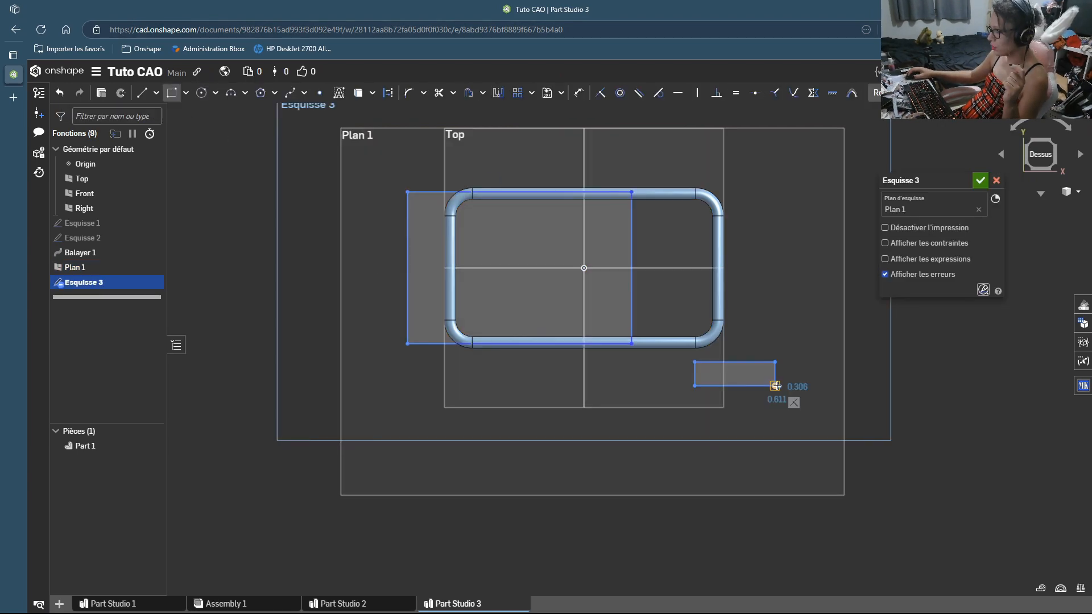
key("Escape")
left_click_drag(631, 250, 779, 251)
Step: Dimension the rectangle's upper edge 40 mm from the Front plane and enter 50 mm for the dimension on its lower edge
left_click(579, 92)
left_click(546, 268)
left_click(429, 192)
left_click(313, 202)
right_click_drag(312, 201, 344, 204)
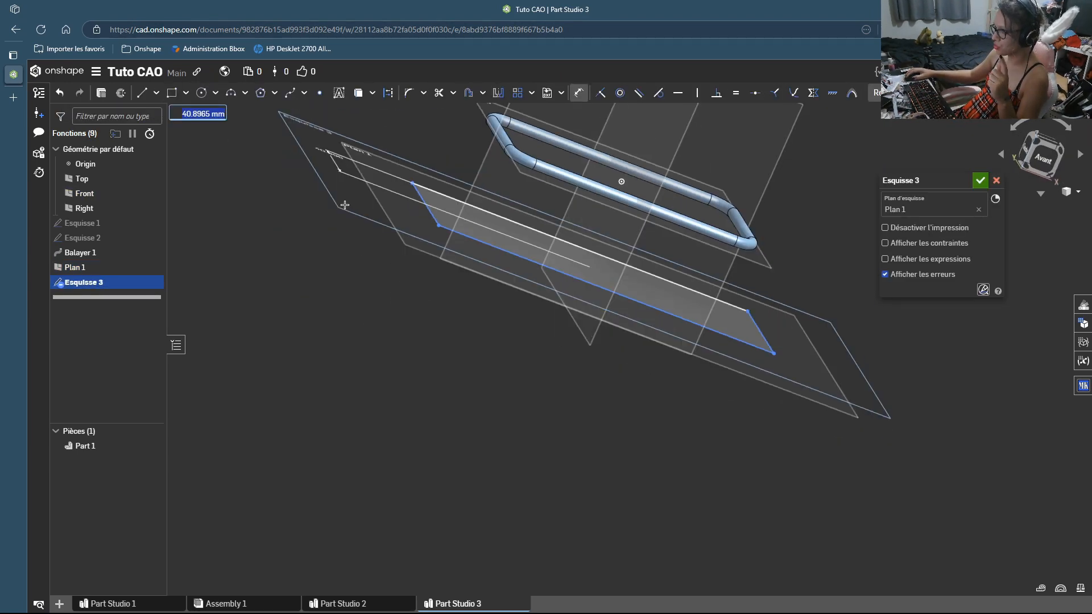
scroll(396, 177, "up", 2)
type("40")
key("Return")
left_click(439, 387)
left_click(297, 321)
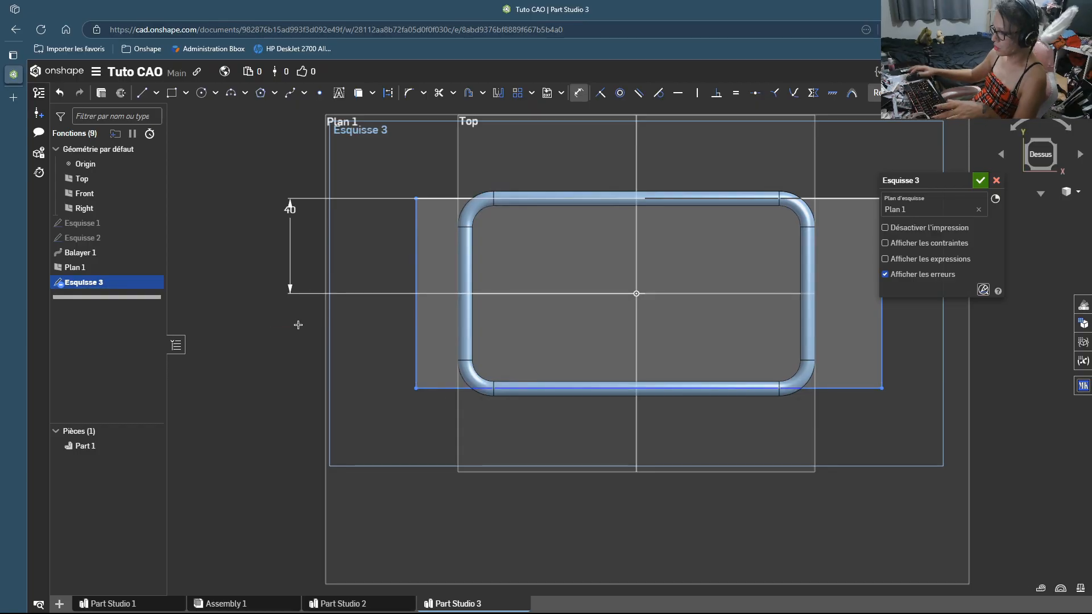
type("50")
Step: Try sweeping the lower circular profile along the rounded rectangle with locked profile faces and with a locked profile direction
left_click(916, 288)
left_click(946, 335)
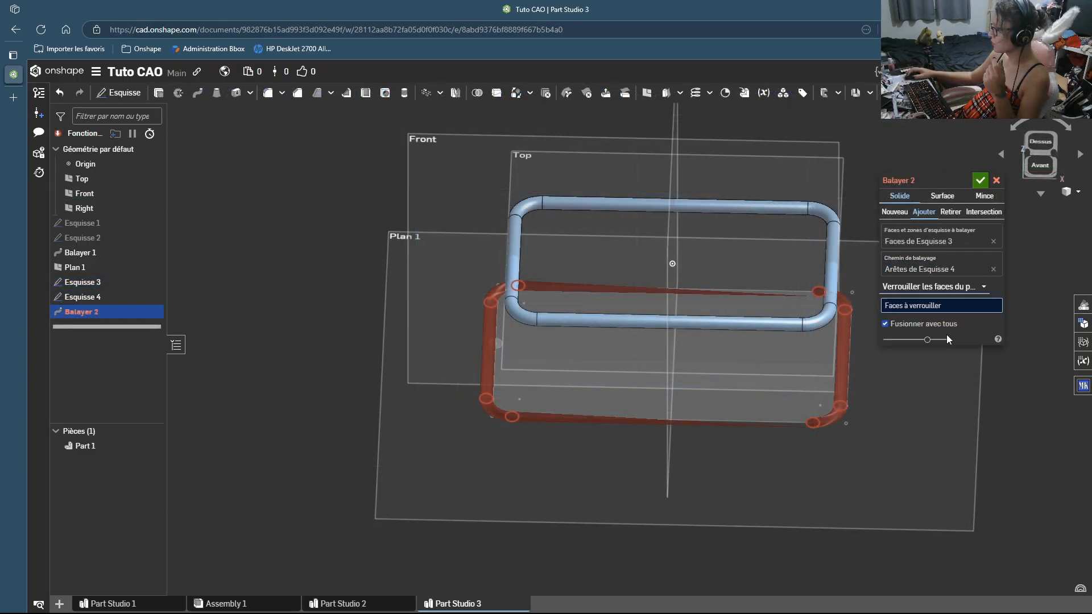
left_click(936, 288)
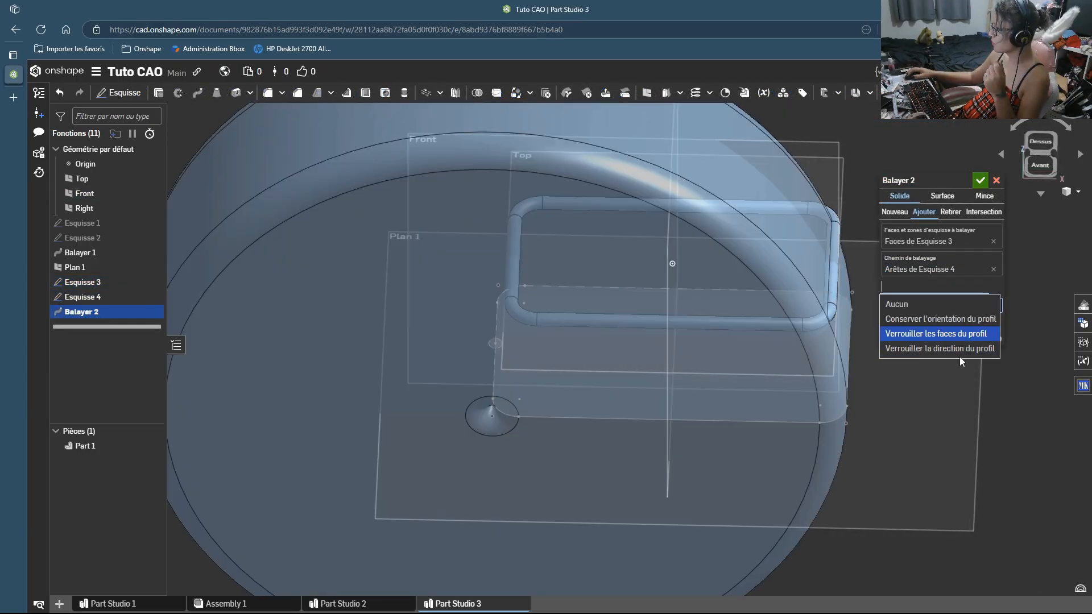
left_click(958, 349)
right_click_drag(625, 449, 654, 352)
left_click(916, 306)
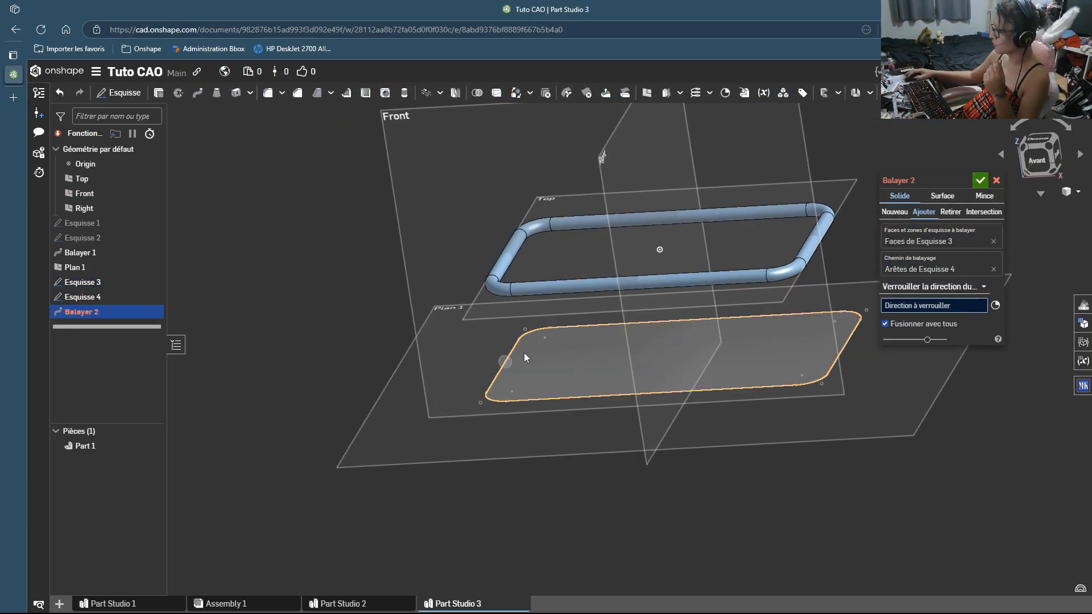
Step: Sweep the circular profile along the lower rounded rectangle as a new part, keeping the profile orientation
left_click(933, 287)
left_click(956, 307)
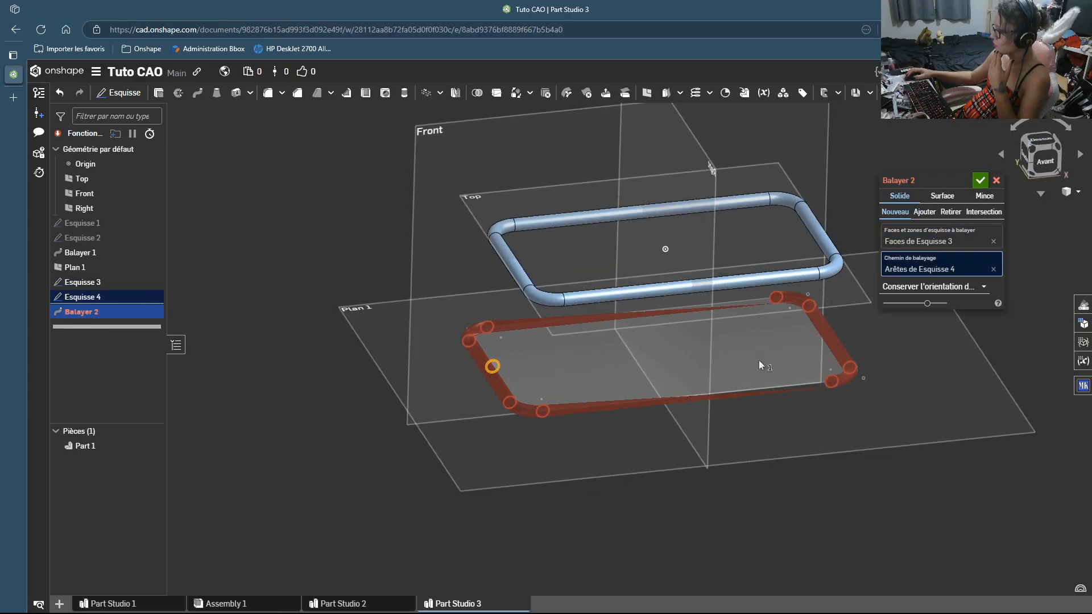
right_click_drag(759, 366, 741, 391)
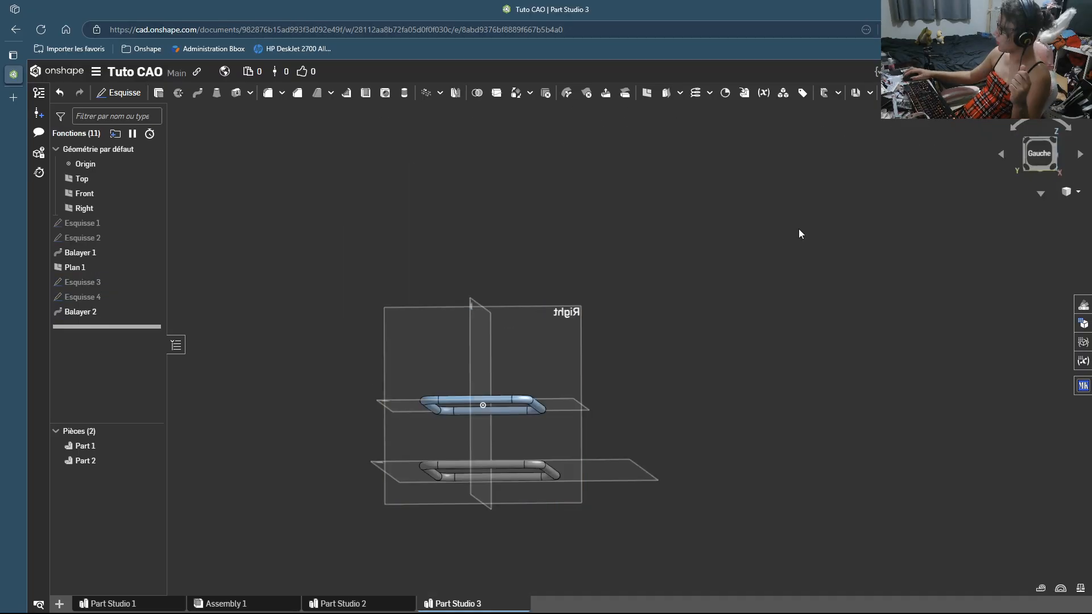
Step: Create a plane offset from the Front plane so that it runs through the rear tubes of both frames
right_click_drag(799, 233, 1087, 165)
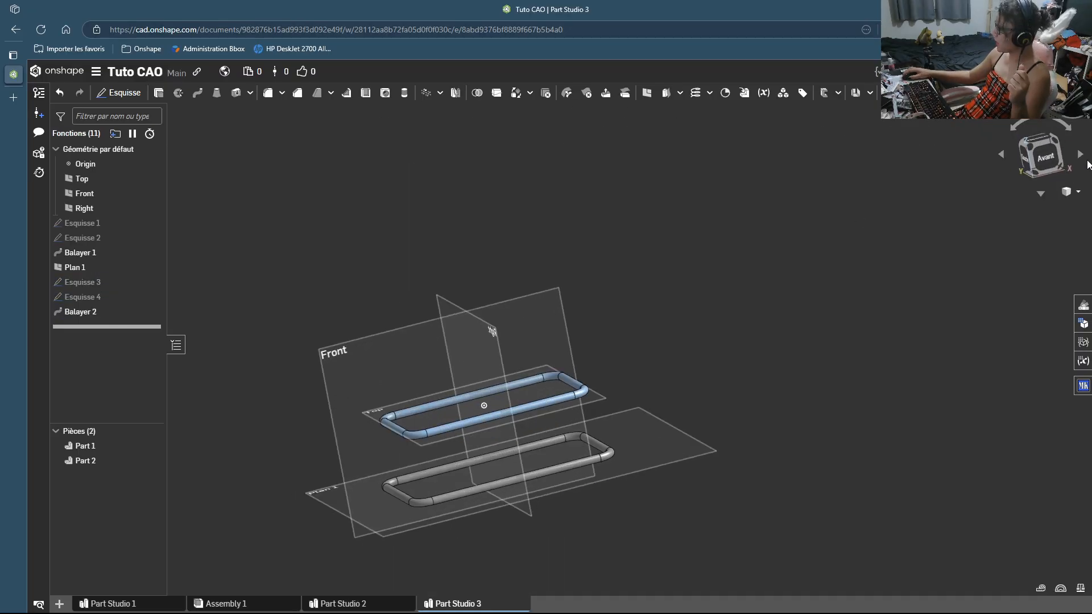
left_click(1042, 137)
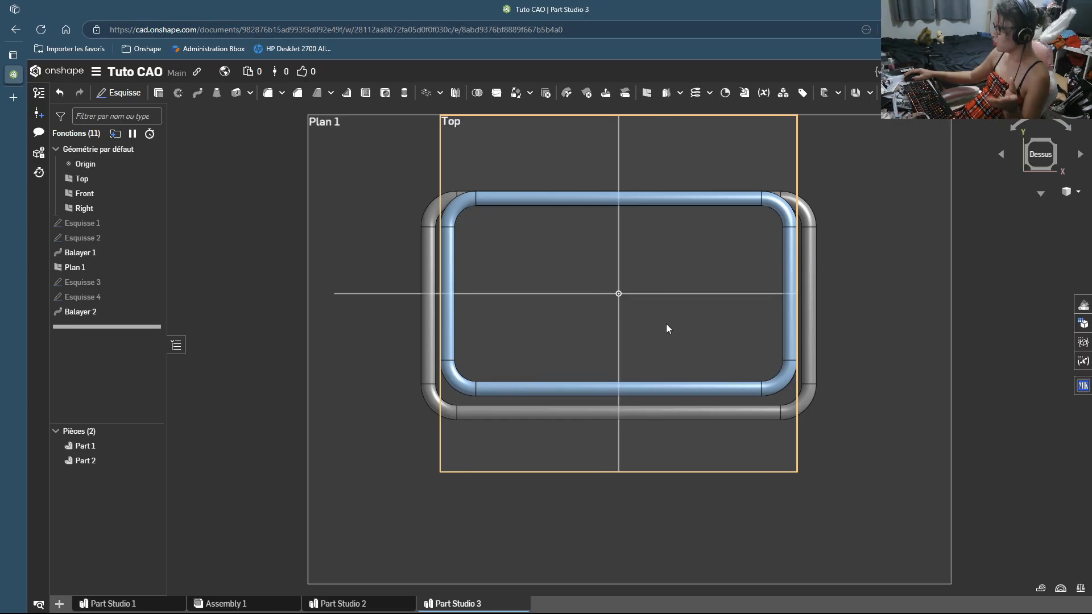
right_click_drag(666, 325, 851, 272)
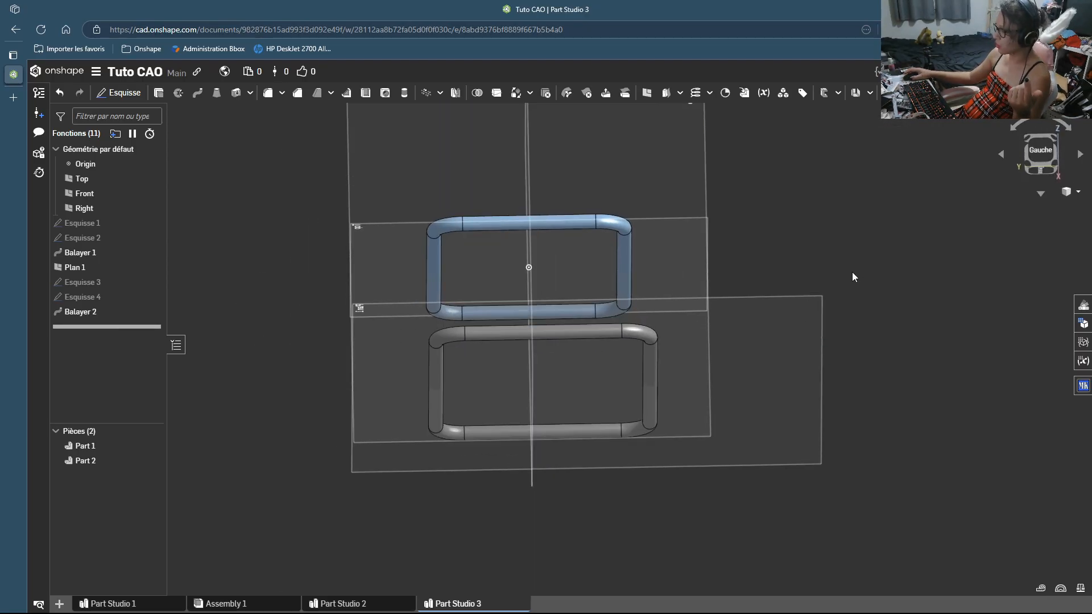
left_click(1043, 149)
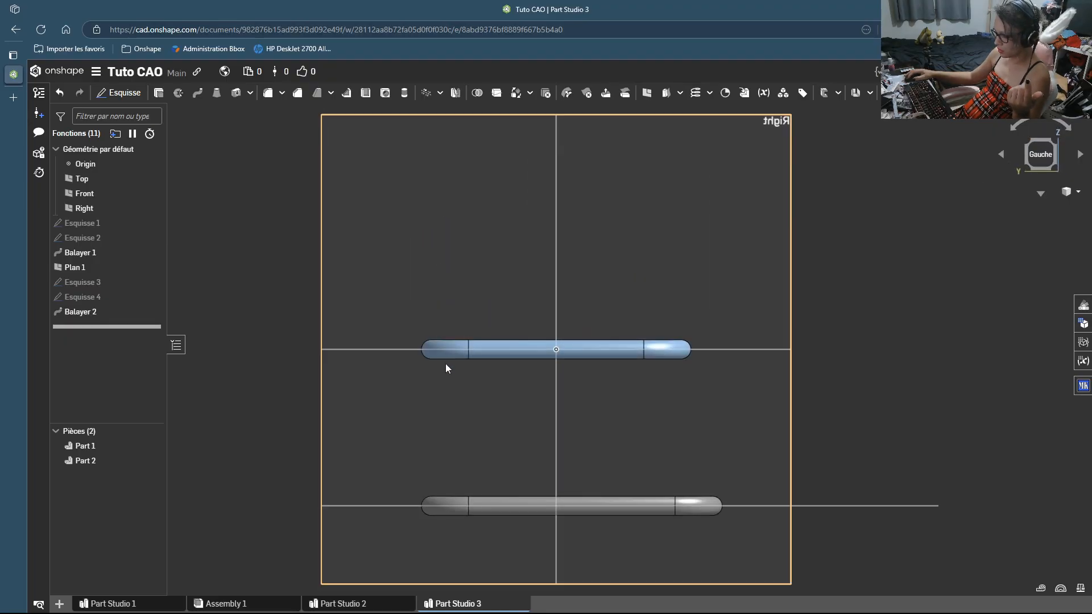
right_click_drag(443, 350, 432, 407)
left_click(1045, 164)
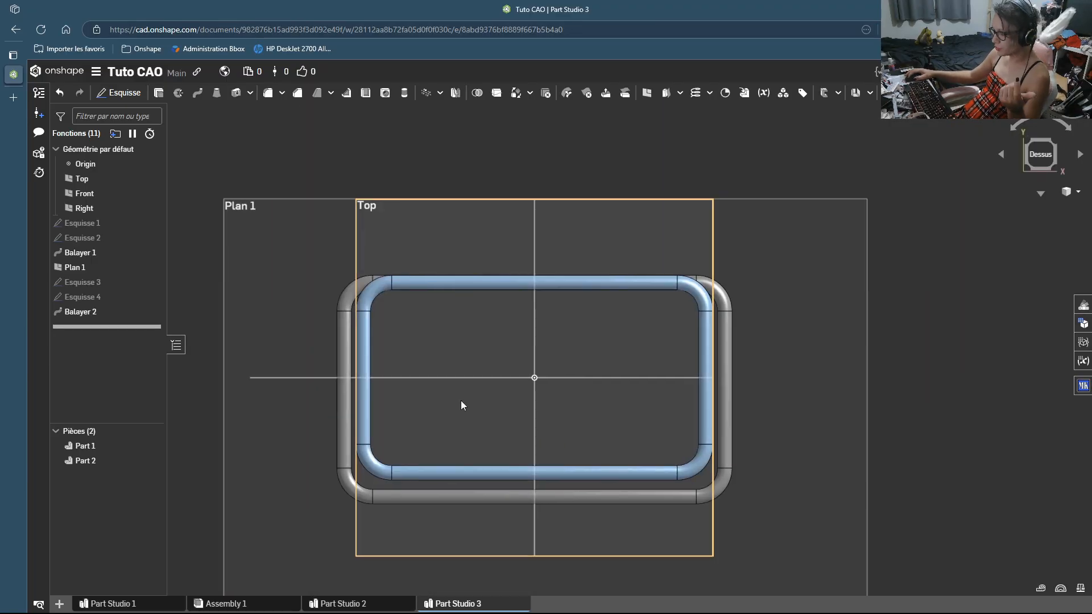
left_click(85, 194)
left_click(647, 92)
left_click_drag(534, 461, 534, 316)
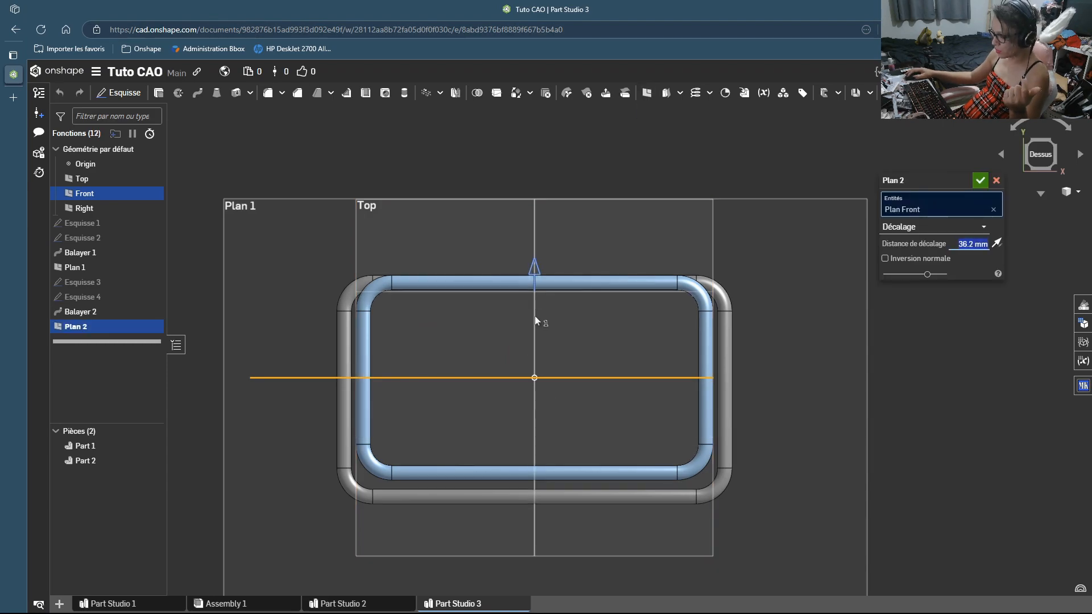
type("37")
key("Return")
Step: Sketch a circle on the Right plane, centred on the upper frame's rear tube, and dimension its diameter
scroll(364, 341, "up", 3)
right_click_drag(367, 357, 703, 386)
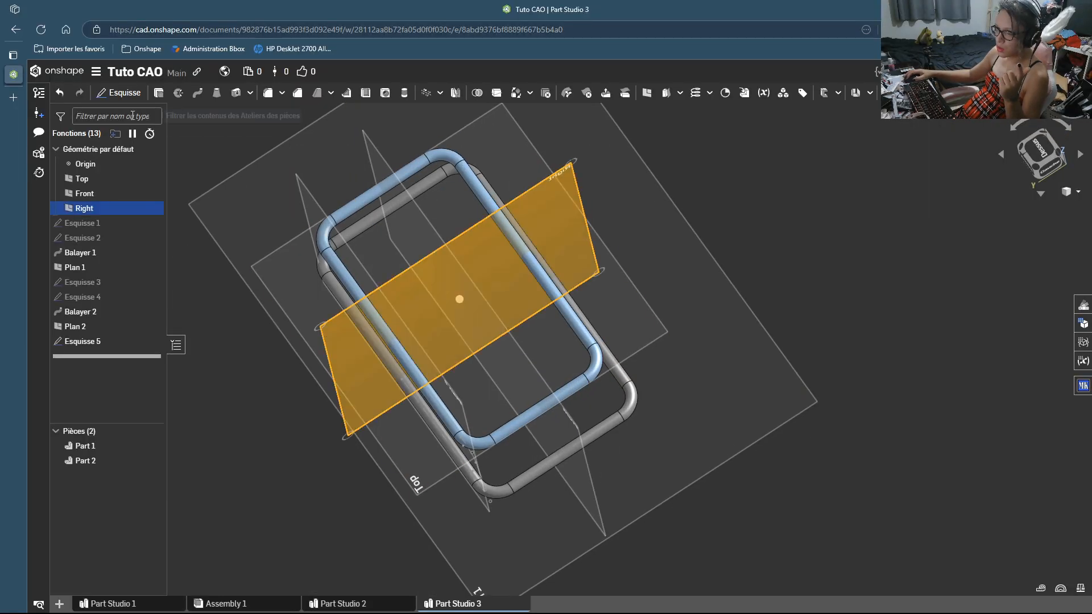
left_click(118, 92)
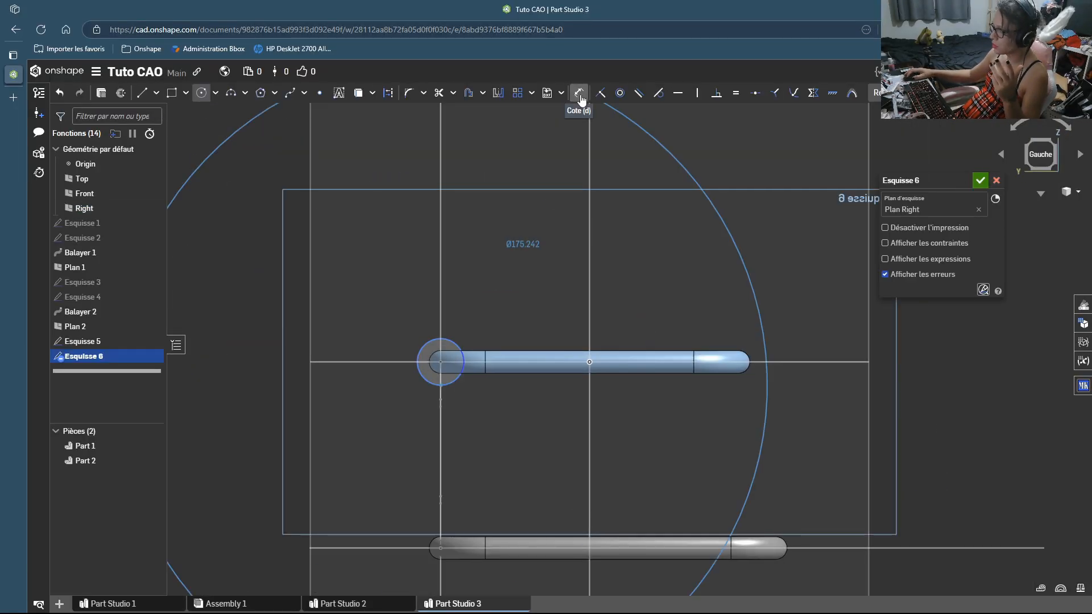
left_click(579, 92)
right_click_drag(486, 283, 536, 306)
scroll(536, 305, "down", 3)
left_click(980, 180)
Step: Sweep the circle along the connecting path on the offset rear plane, adding it to the frames with merging with all
left_click(197, 93)
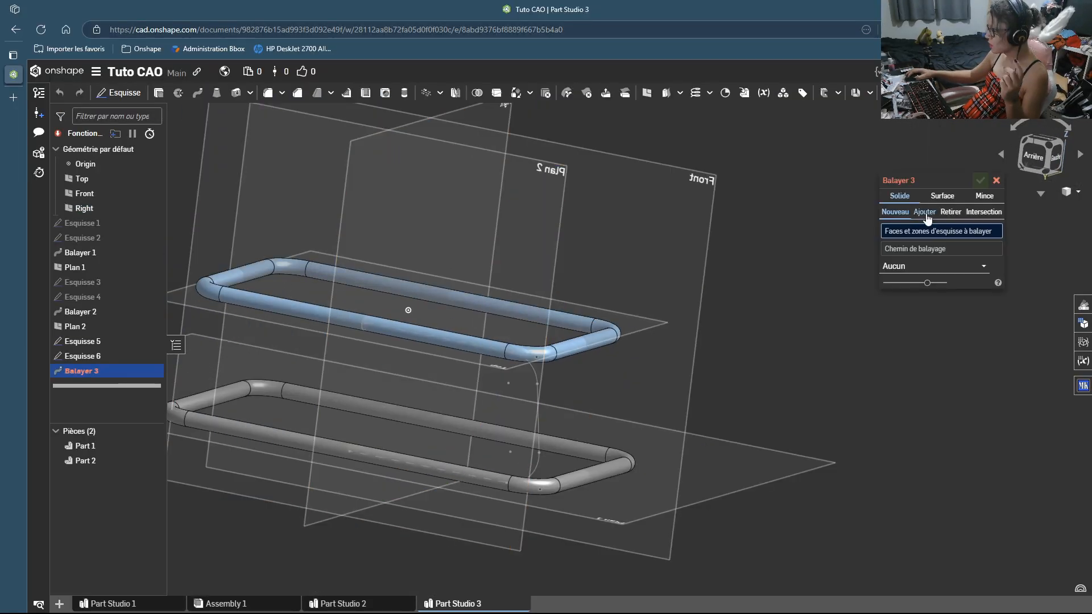
left_click(925, 214)
left_click(364, 322)
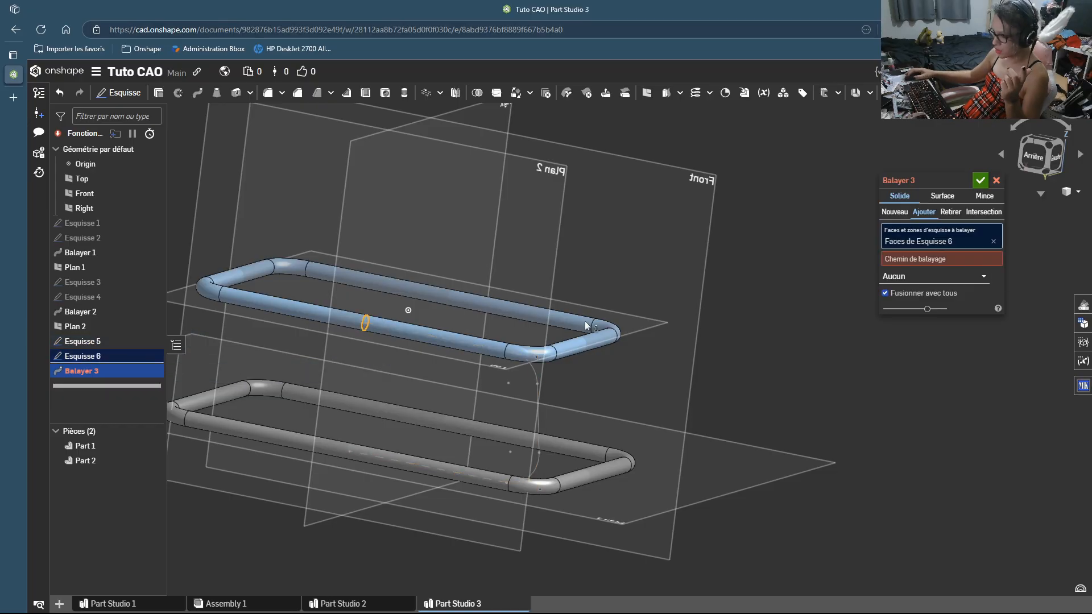
right_click_drag(477, 403, 487, 420)
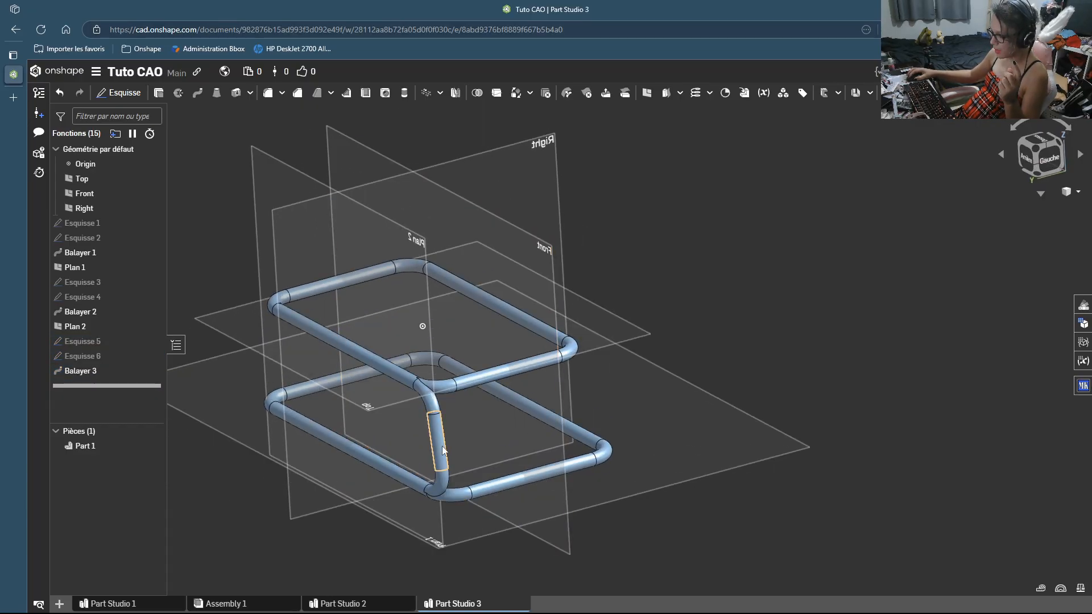
Step: Mirror the connecting-tube sweep across the Right plane as a feature mirror with feature reapplication enabled
right_click_drag(434, 476, 529, 318)
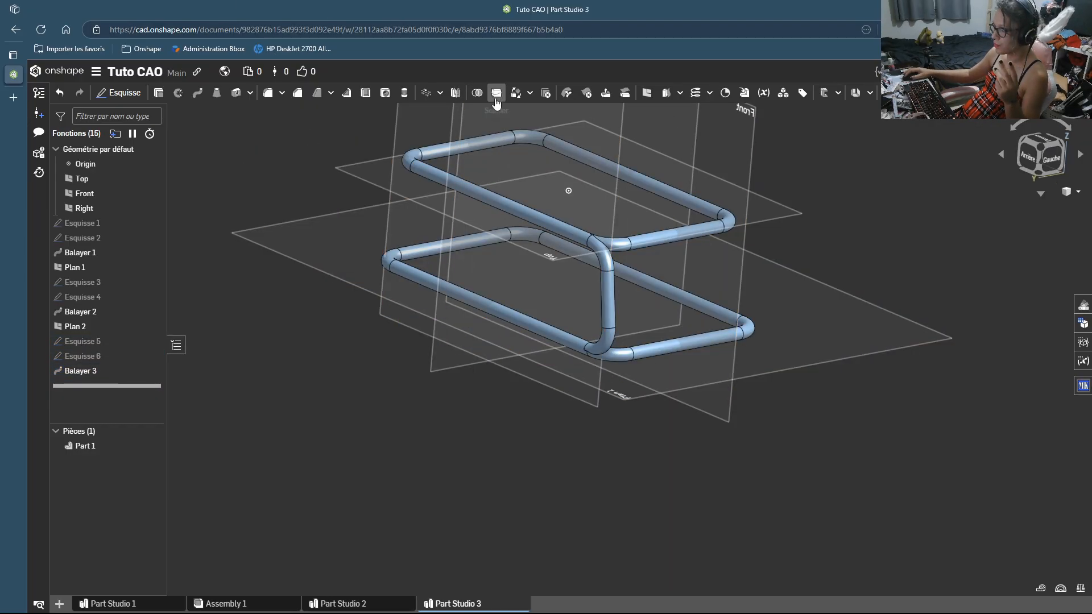
left_click(456, 93)
middle_click_drag(287, 305, 277, 408)
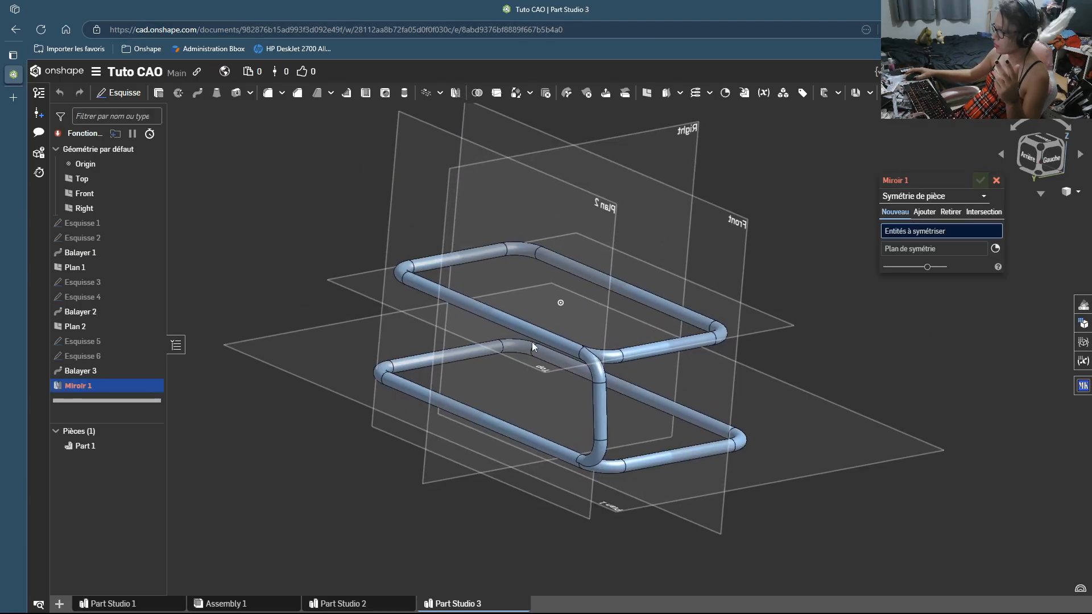
left_click(940, 193)
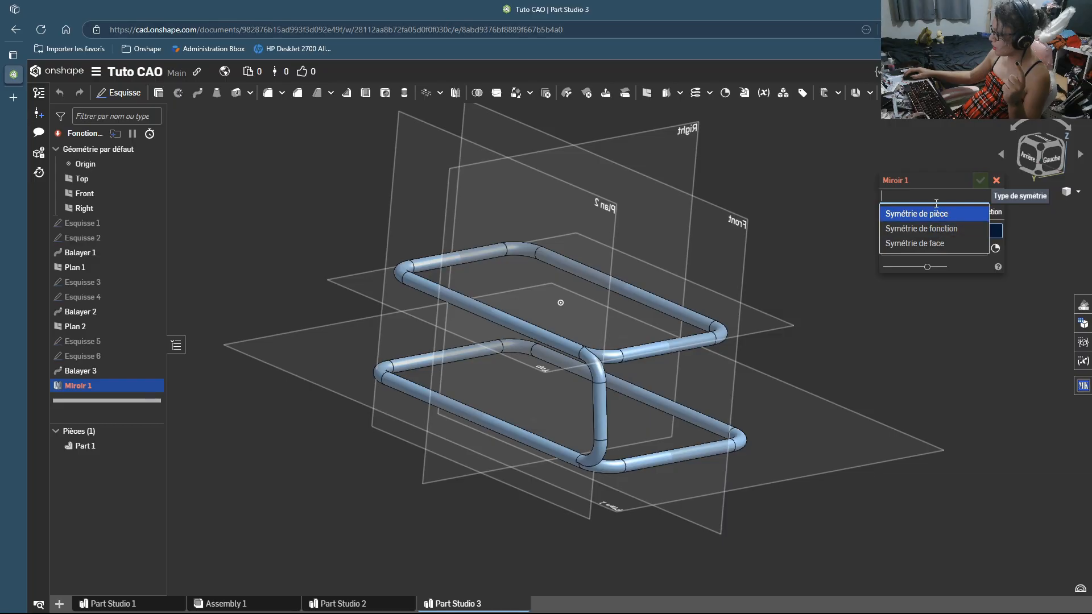
left_click(952, 230)
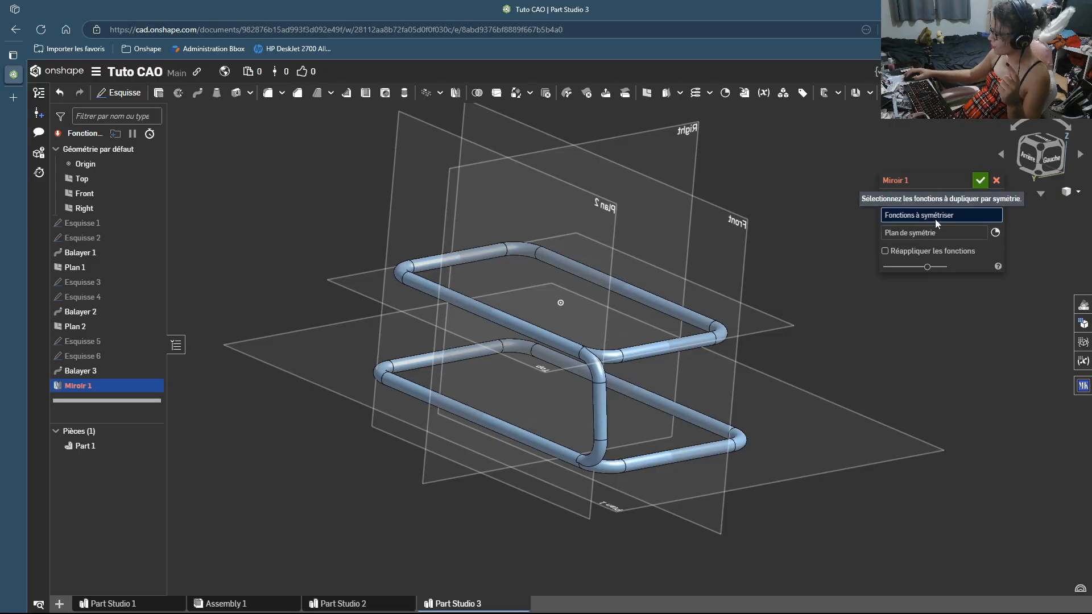
left_click(102, 368)
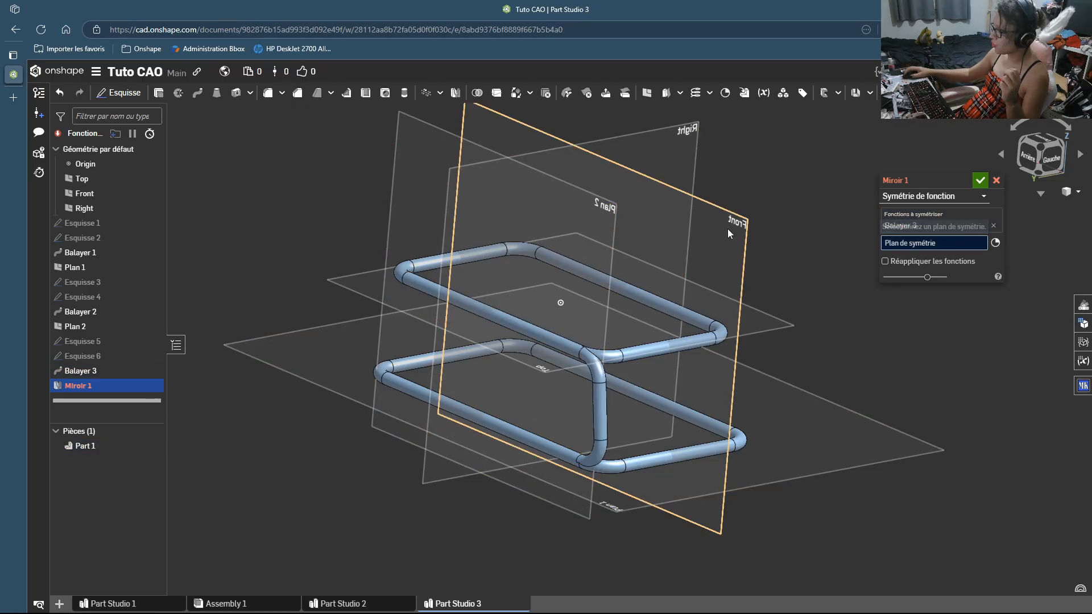
left_click(686, 132)
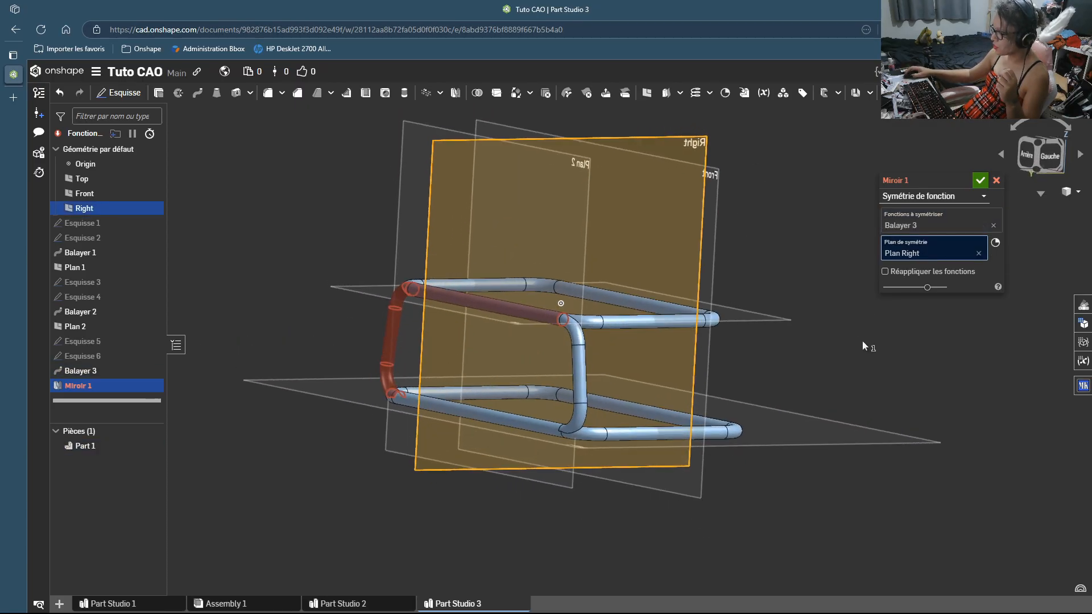
left_click(885, 271)
right_click_drag(794, 365, 819, 346)
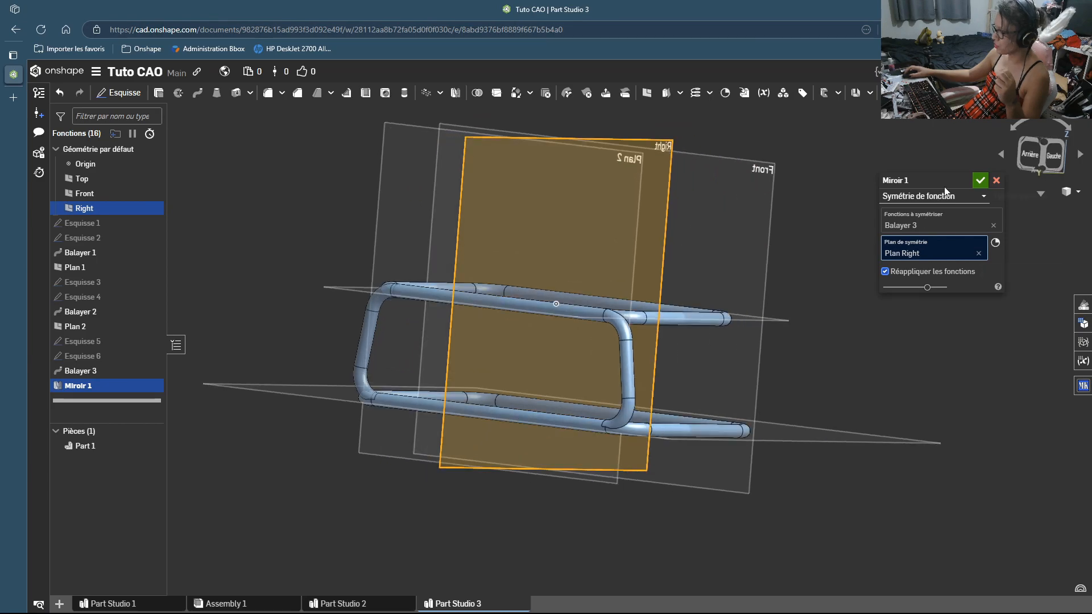
left_click(980, 180)
Step: Start a sketch on the Top plane and place a point on the upper frame's front tube
right_click_drag(671, 352, 629, 441)
right_click_drag(503, 401, 423, 452)
left_click(413, 410)
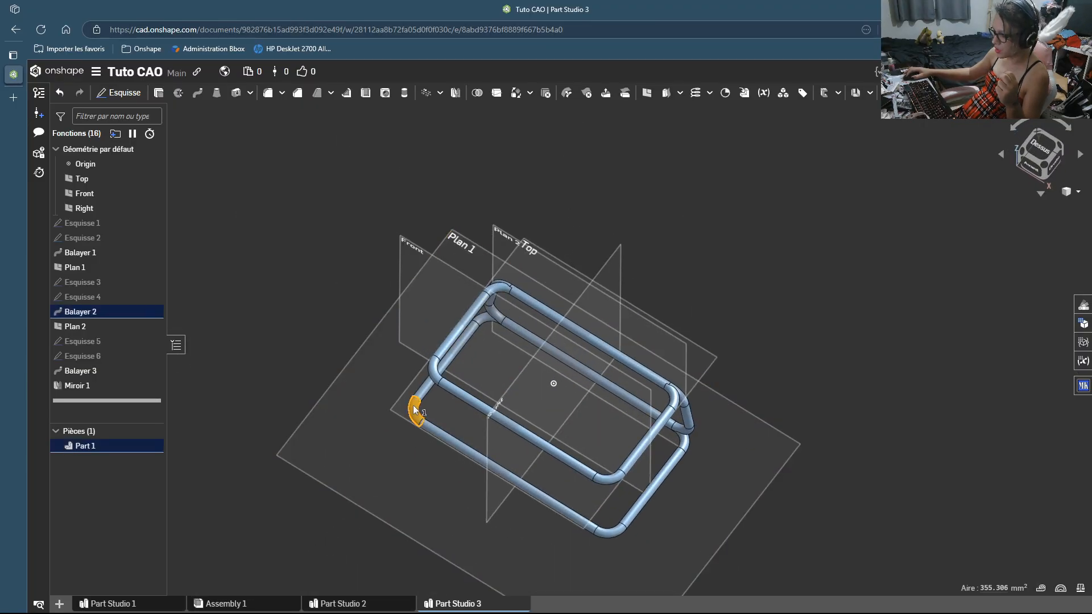
left_click(414, 409)
left_click(398, 407)
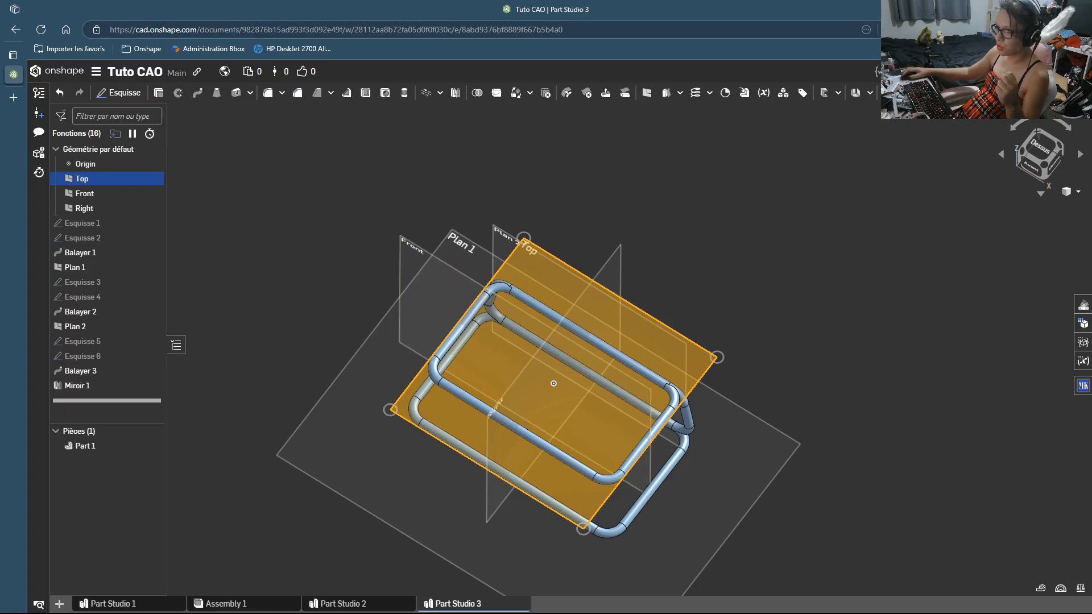
left_click(118, 92)
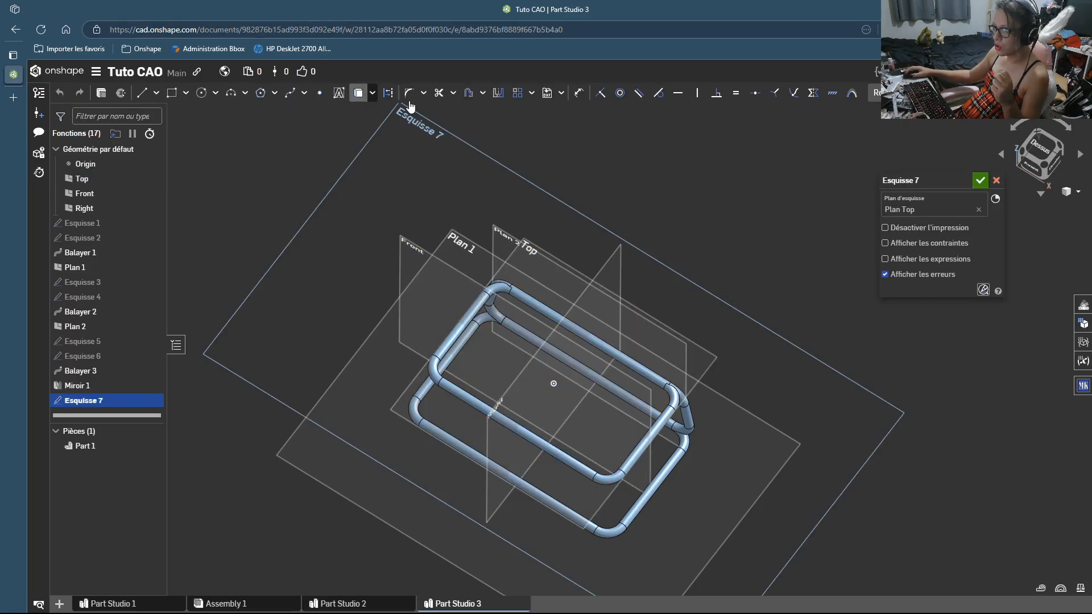
scroll(492, 322, "up", 3)
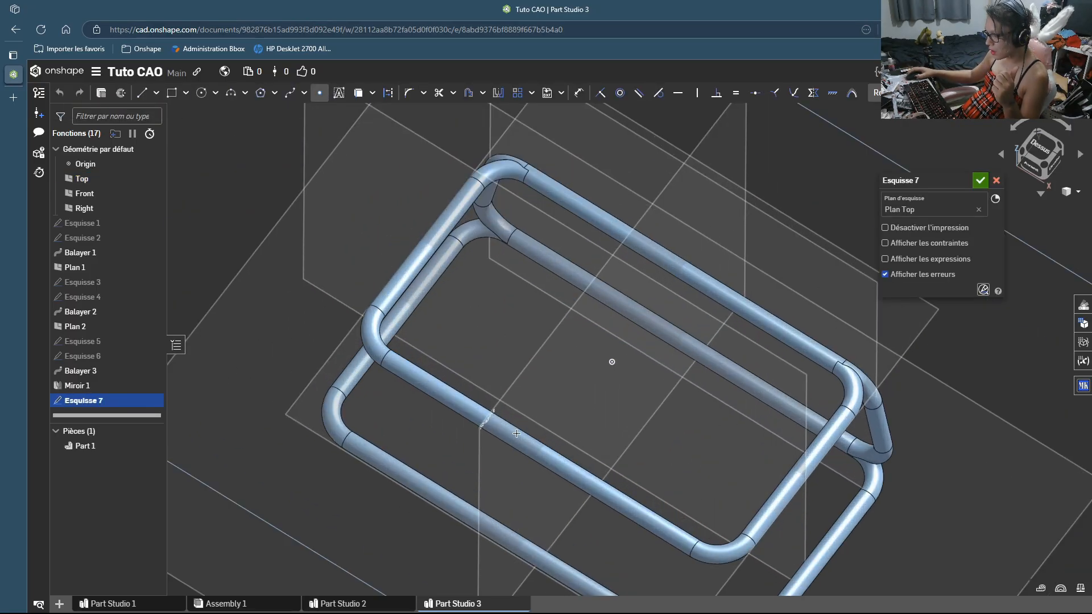
left_click(505, 430)
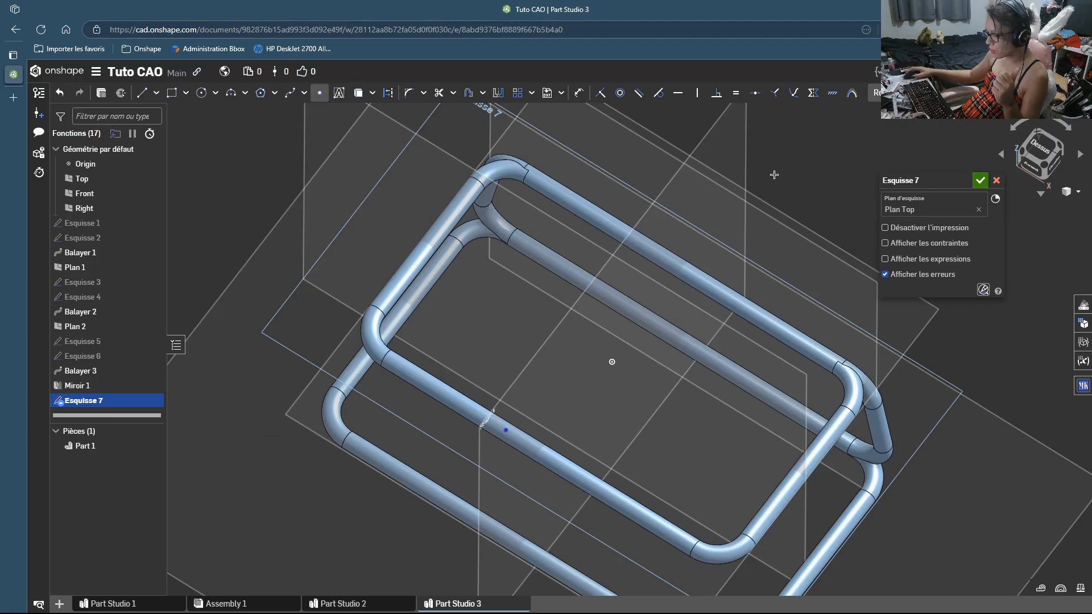
Step: Dimension the point's vertical distance from the origin in the top view
left_click(1046, 147)
key("d")
left_click(641, 296)
left_click(640, 407)
left_click(284, 381)
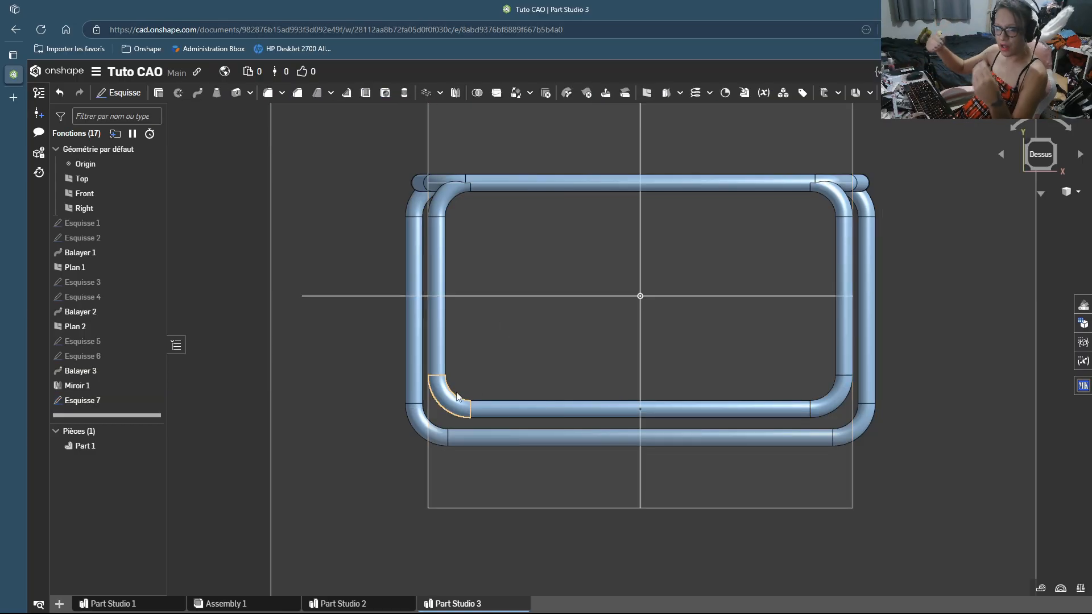
Step: Sketch two horizontally aligned points on the lower plane along the front tube and dimension them 50 mm from the Front plane
right_click_drag(527, 325, 525, 310)
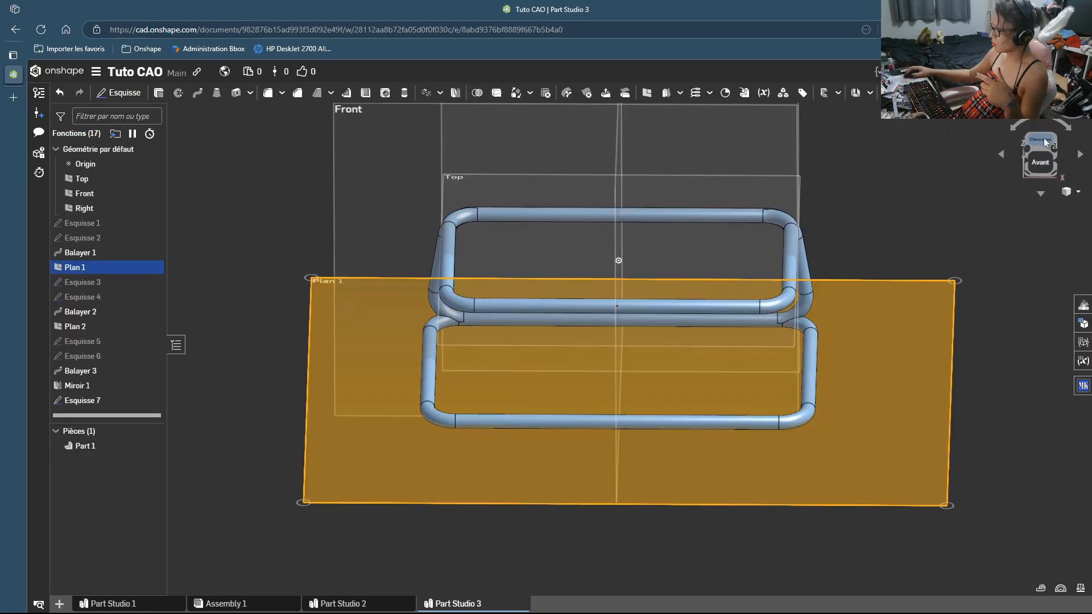
left_click(1044, 142)
left_click(122, 92)
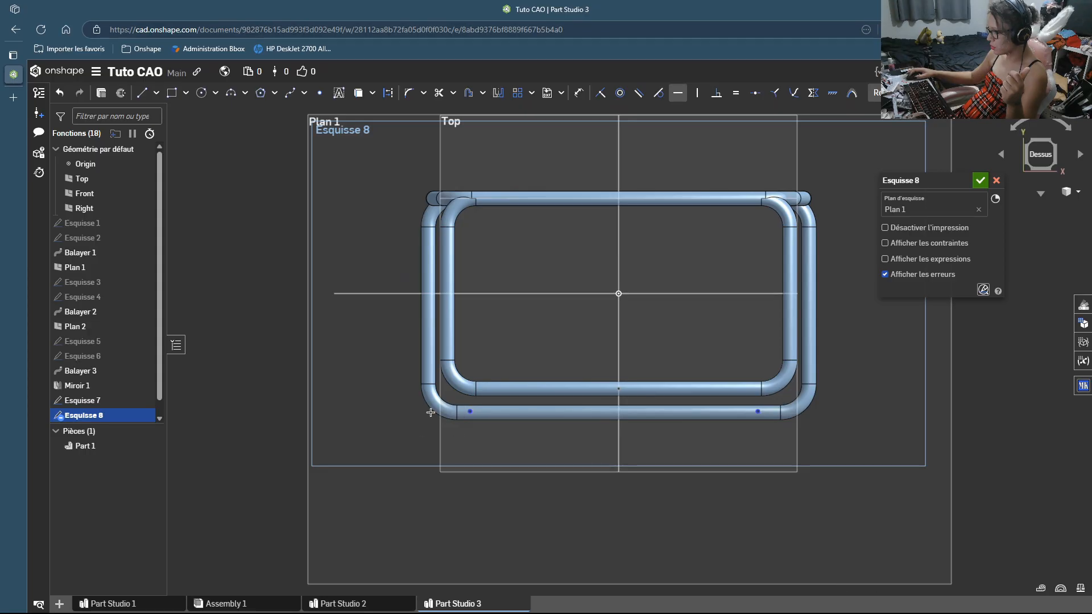
left_click(517, 294)
left_click(246, 339)
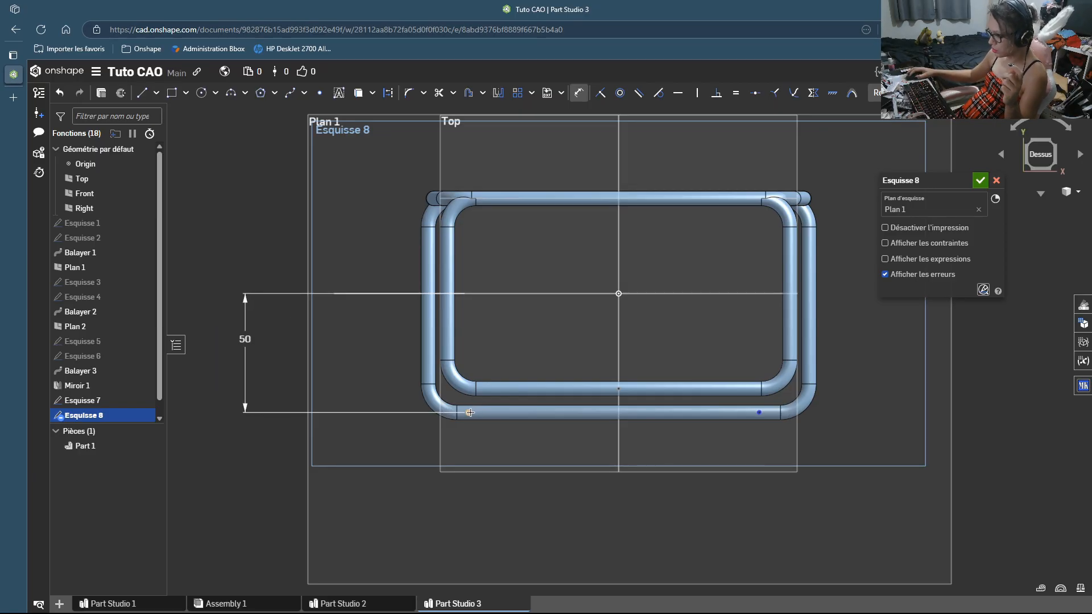
Step: Set the left lower point 60 mm from the Right plane, and dimension the right point from the same plane
left_click(618, 438)
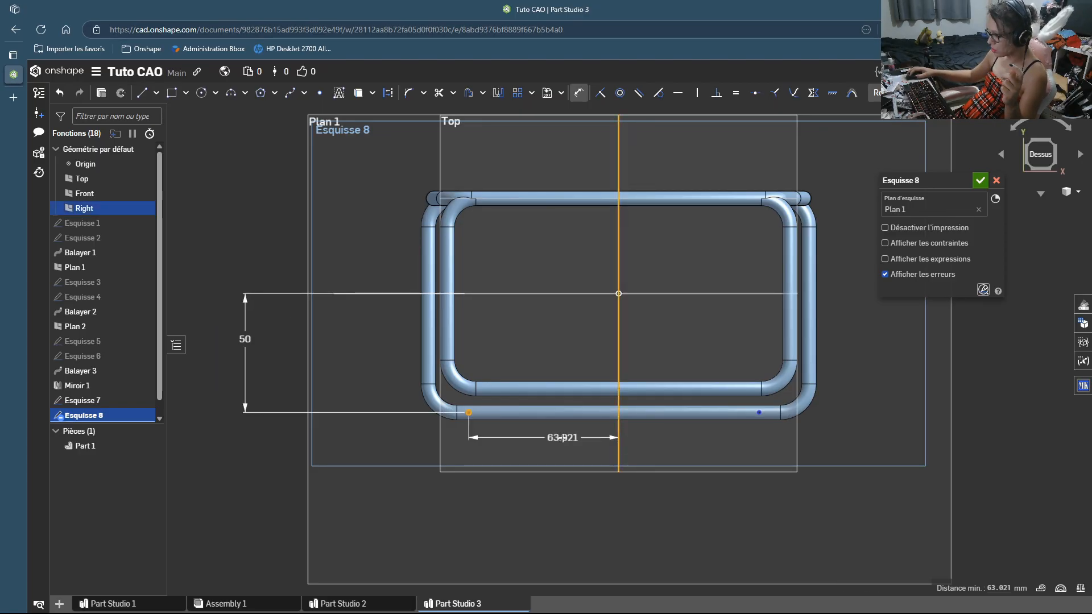
left_click(555, 433)
type("60")
key("Return")
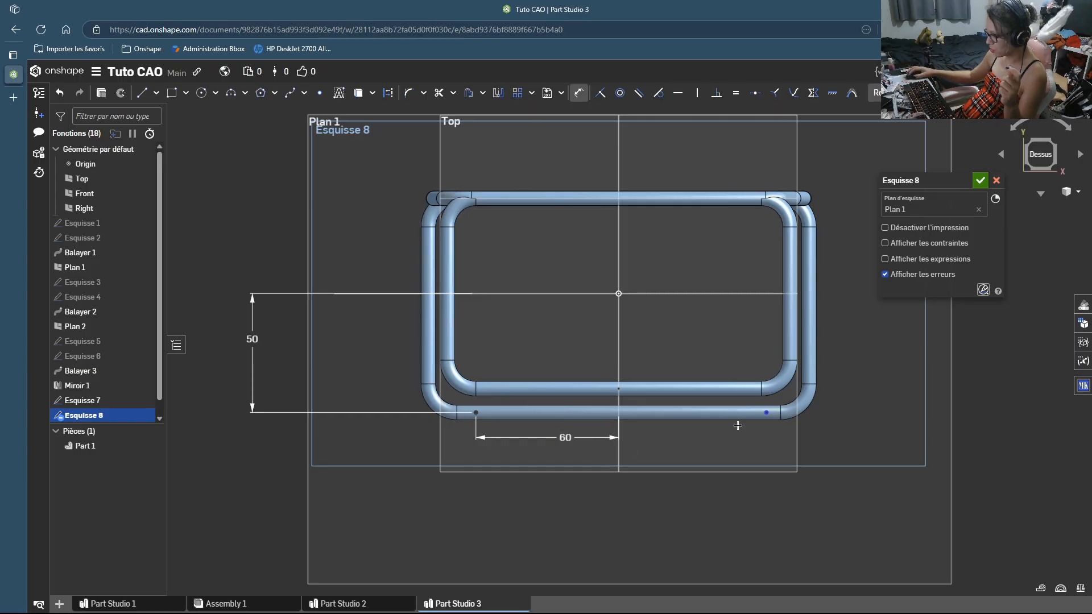
left_click(623, 452)
left_click(679, 441)
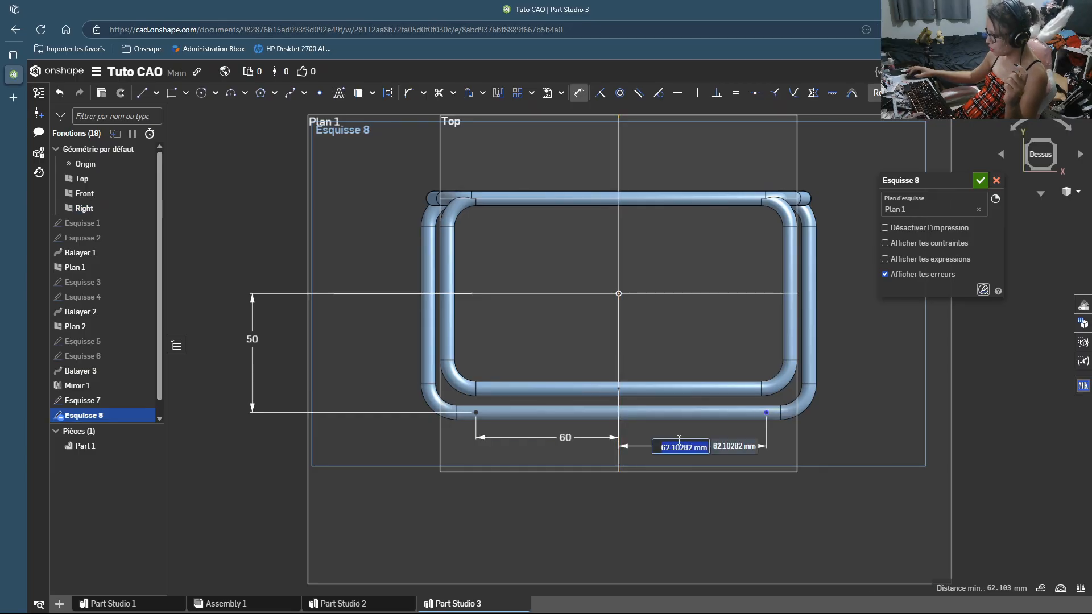
left_click(981, 181)
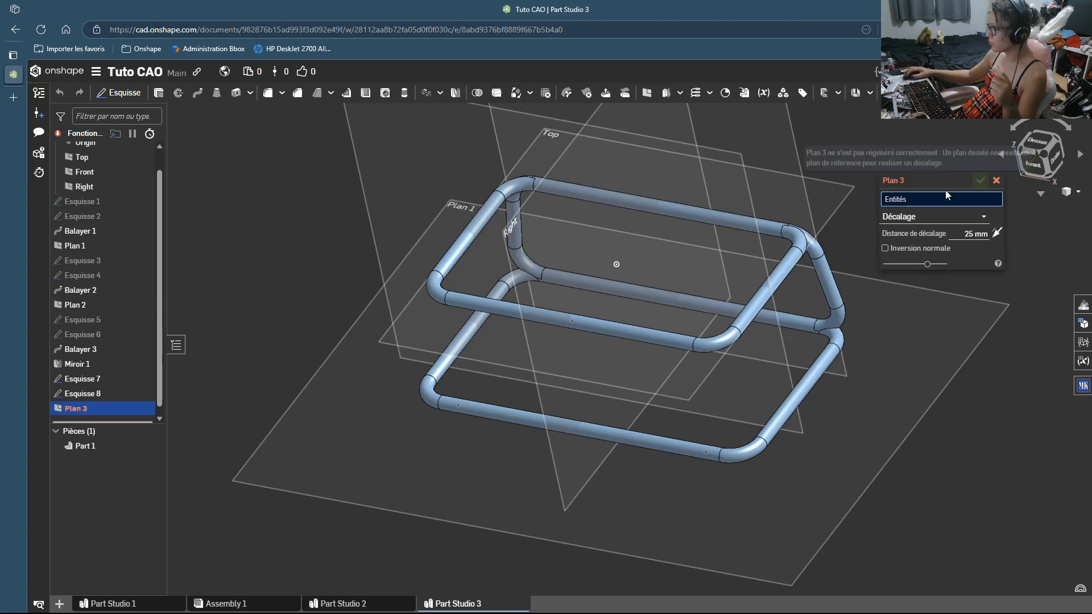
Step: Create a three-point plane through the upper front tube's point and the two lower front tube points
left_click(967, 217)
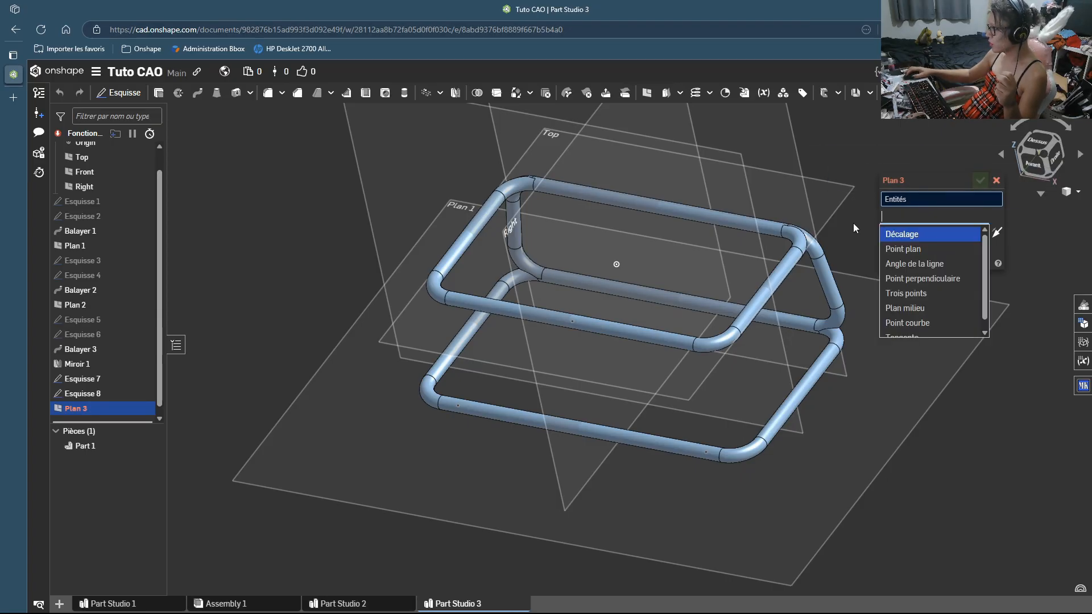
left_click(922, 294)
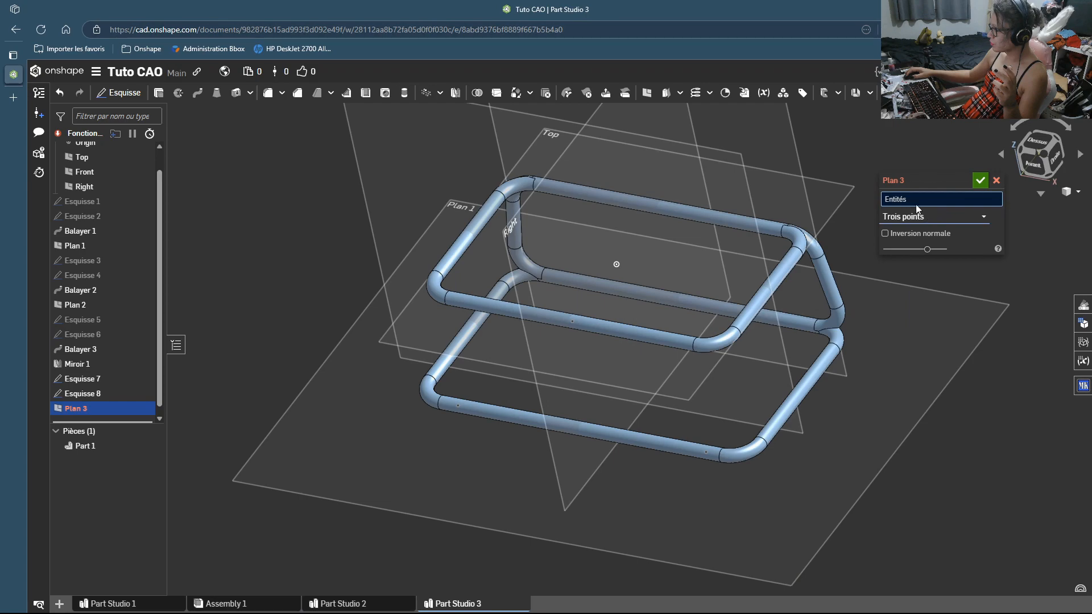
left_click(573, 321)
left_click(457, 405)
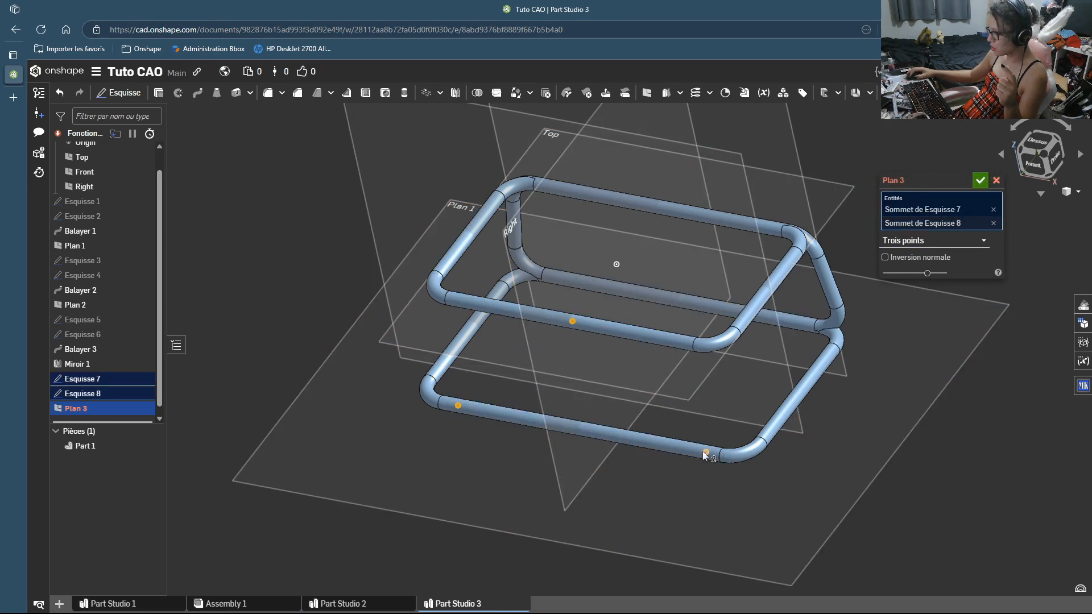
left_click(706, 451)
right_click_drag(739, 450, 1022, 202)
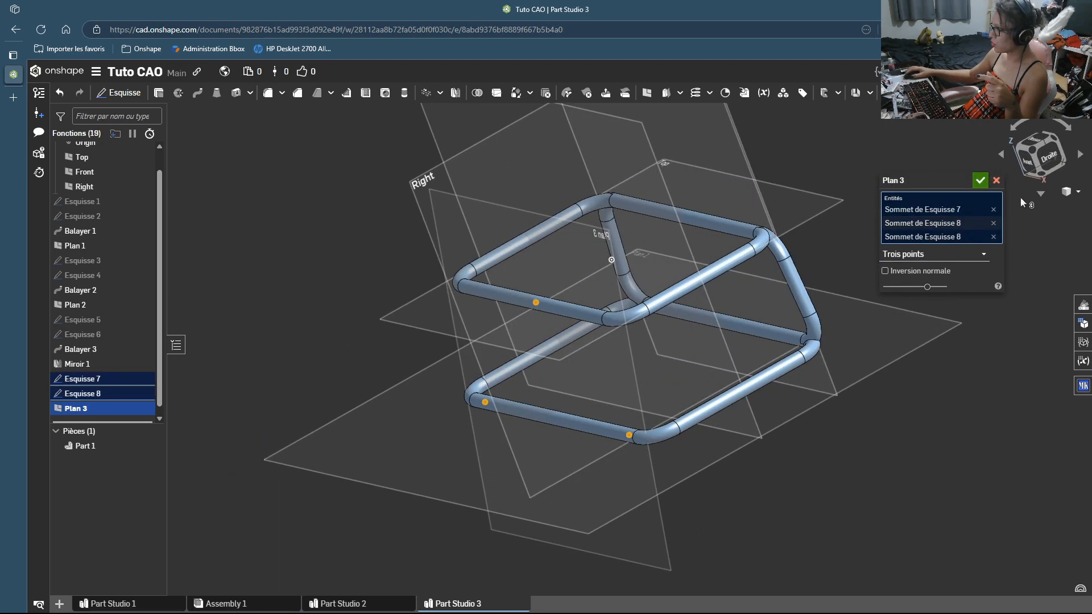
left_click(979, 180)
Step: Hide the two point sketches, Esquisse 7 and Esquisse 8
right_click_drag(633, 425, 456, 421)
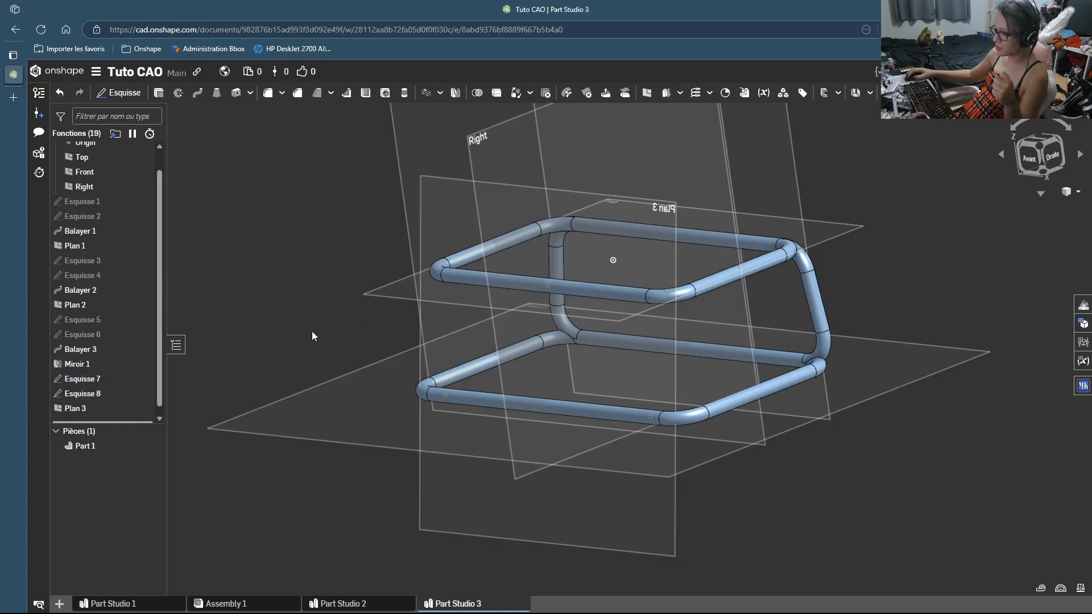
left_click(144, 378)
left_click(142, 394)
key("shift+4")
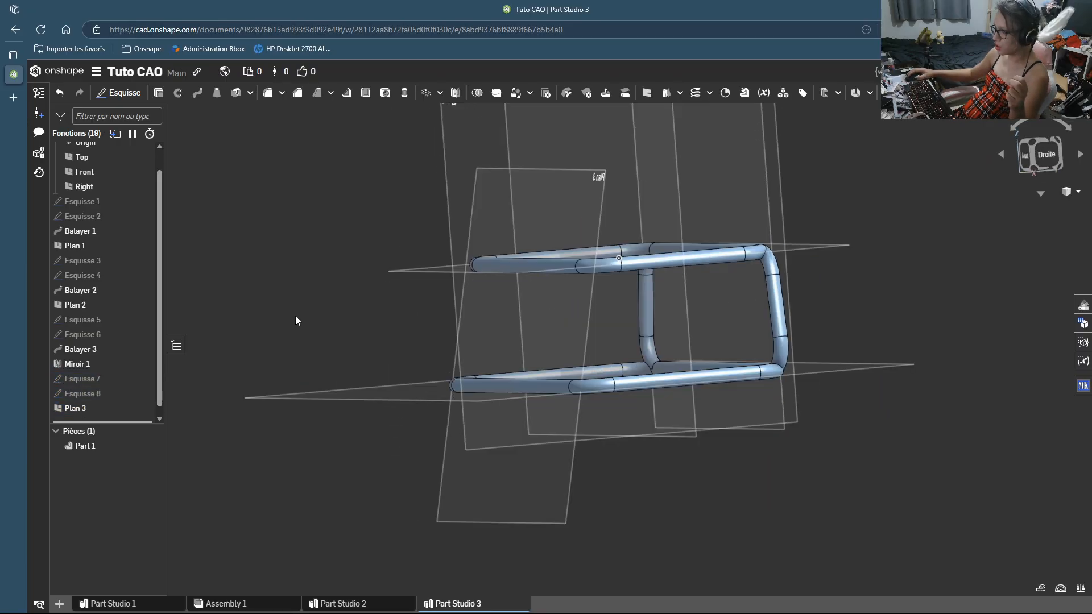
key("shift+7")
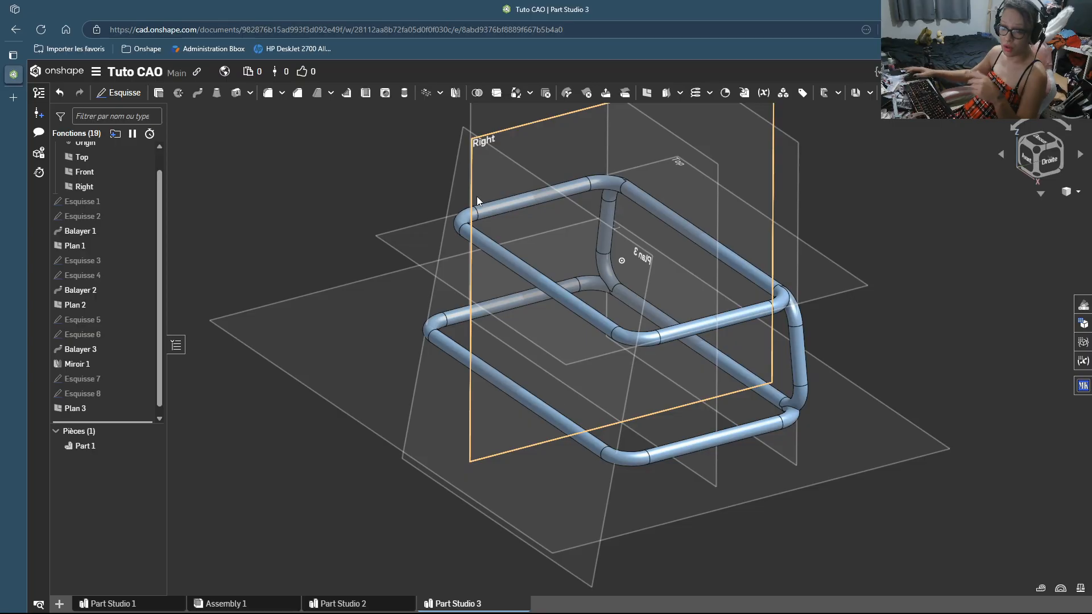
Step: Sketch connected lines on Plan 3 from the upper front tube's centre, down the left side, and back to the lower tube's centre
right_click_drag(330, 322, 401, 300)
left_click(452, 182)
key("shift+1")
key("shift+s")
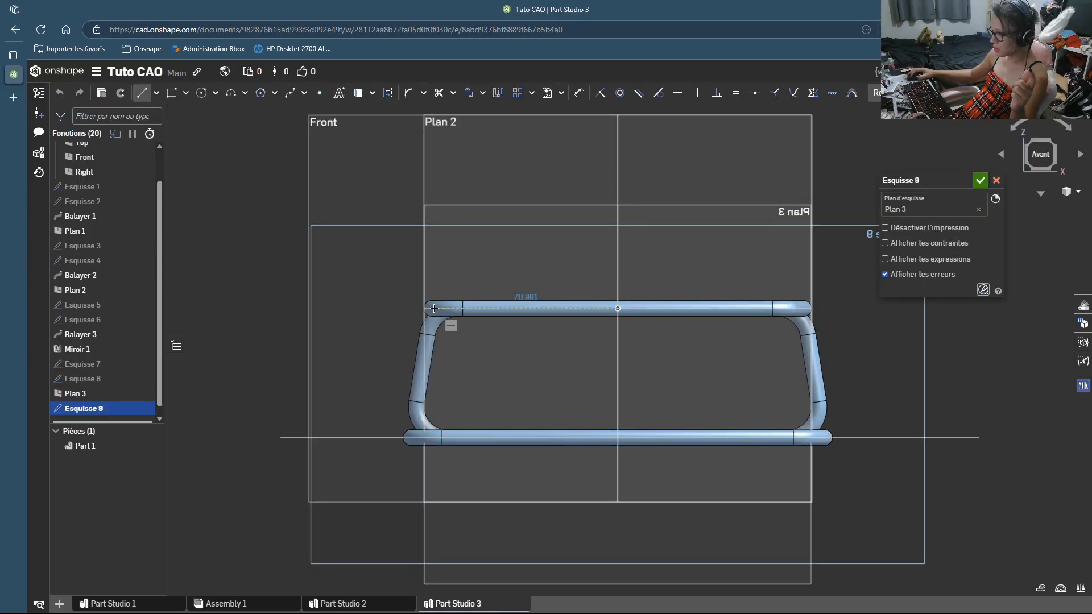
left_click(618, 437)
Step: Dimension the upper sketch line to 70 mm and the lower line to 80 mm
left_click(579, 93)
scroll(424, 316, "up", 3)
left_click(512, 303)
left_click(636, 243)
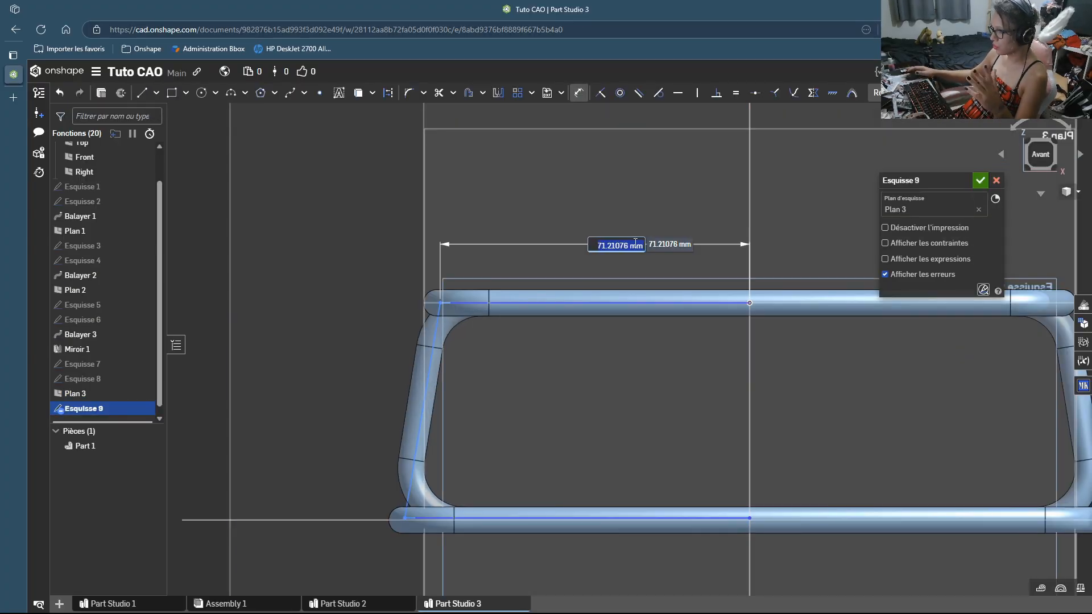
type("70")
key("Return")
left_click(533, 514)
left_click(531, 486)
type("80")
key("Return")
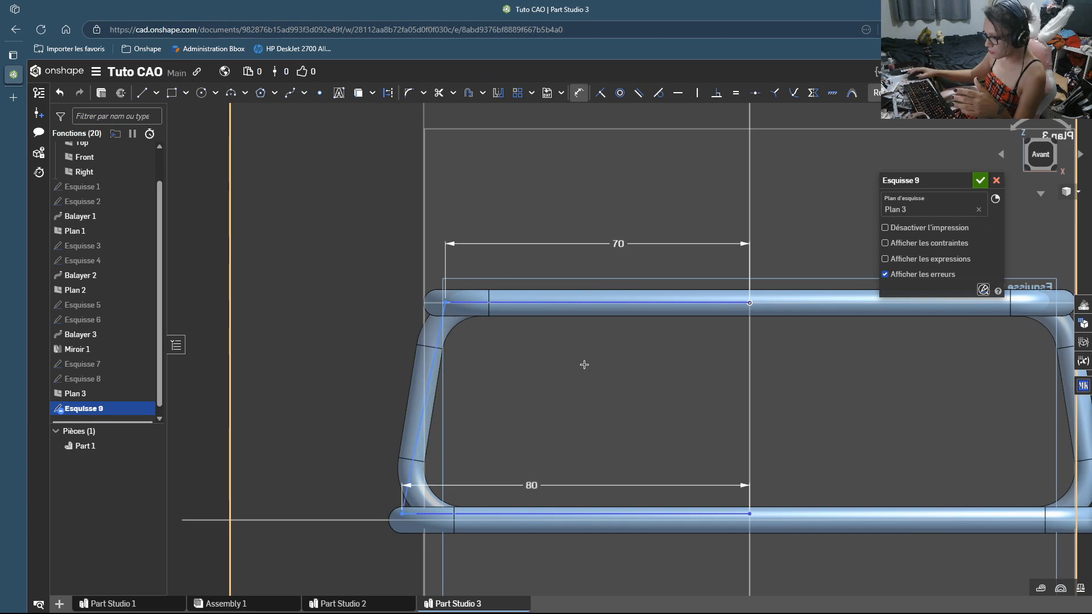
Step: Constrain the lower and upper lines coincident with their horizontal reference planes, and set the upper line's length to 71 mm
left_click(518, 514)
left_click(517, 520)
left_click(602, 302)
left_click(823, 303)
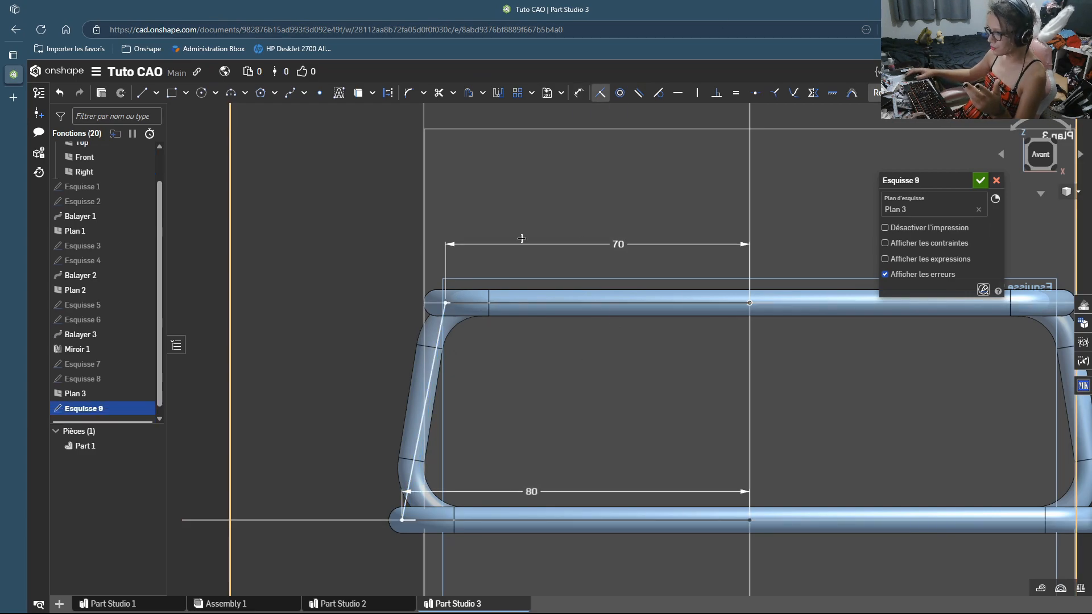
double_click(634, 243)
scroll(634, 244, "up", 1)
right_click_drag(538, 375, 574, 381)
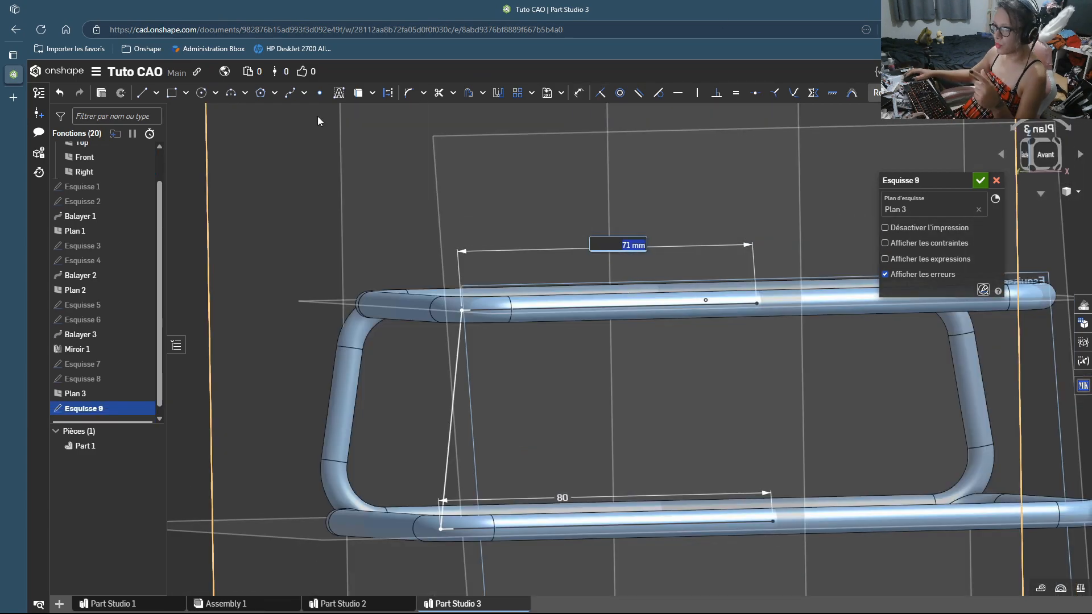
Step: Fillet the upper and lower corners of the front connecting path and finish the sketch
left_click(409, 92)
left_click(462, 311)
left_click(441, 528)
left_click(979, 181)
Step: Sketch a 6 mm diameter circle on the Right plane, centred on the upper front tube at the path's end
mouse_move(460, 324)
right_mouse_down()
mouse_move(592, 350)
mouse_move(658, 439)
right_mouse_up()
scroll(591, 351, "down", 5)
left_click(84, 172)
left_click(125, 93)
left_click(202, 93)
scroll(705, 347, "up", 4)
left_click(696, 394)
left_click(578, 93)
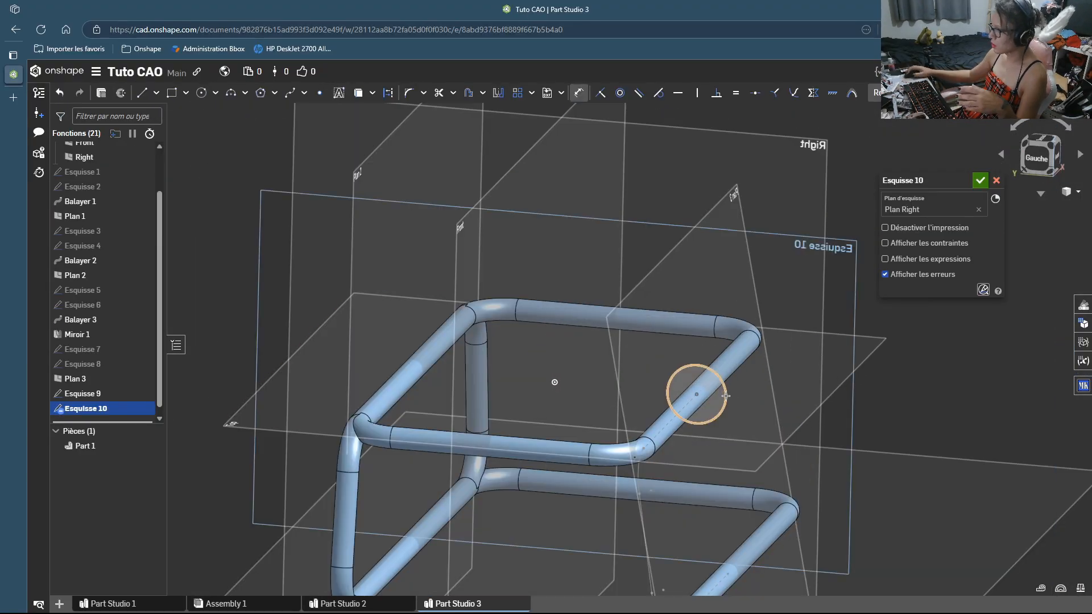
type("6")
key("Return")
left_click(980, 181)
Step: Sweep the circle along the filleted front path, adding the new tube to the existing frame
left_click(198, 92)
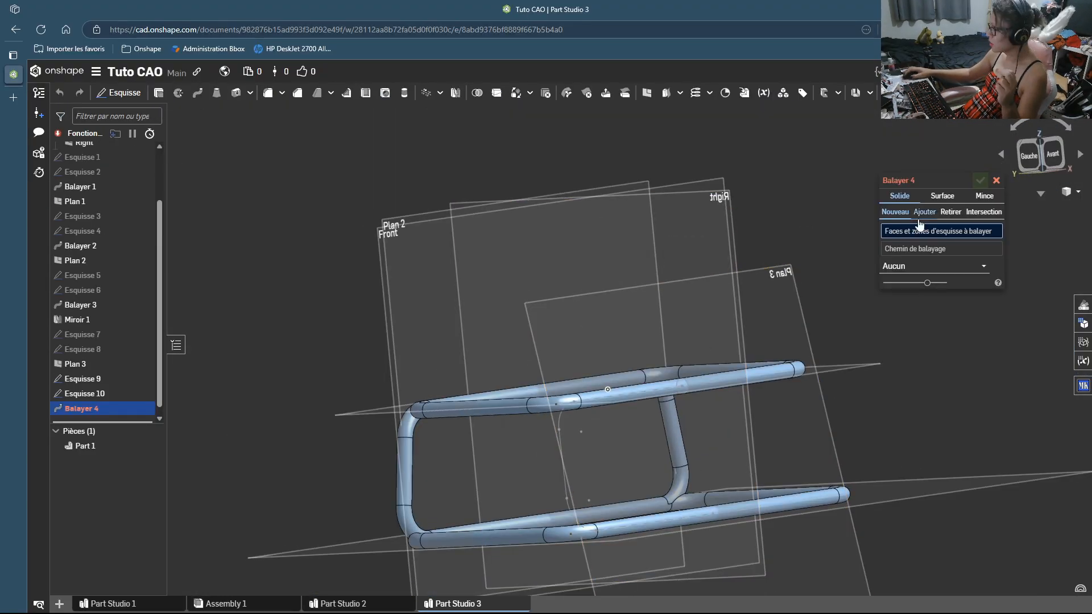
left_click(699, 386)
left_click(930, 264)
left_click(980, 181)
Step: Mirror the front connecting-tube sweep, Balayer 4, across the Right plane as a feature mirror
right_click_drag(755, 380, 671, 346)
left_click(455, 93)
left_click(922, 195)
left_click(919, 224)
left_click(81, 393)
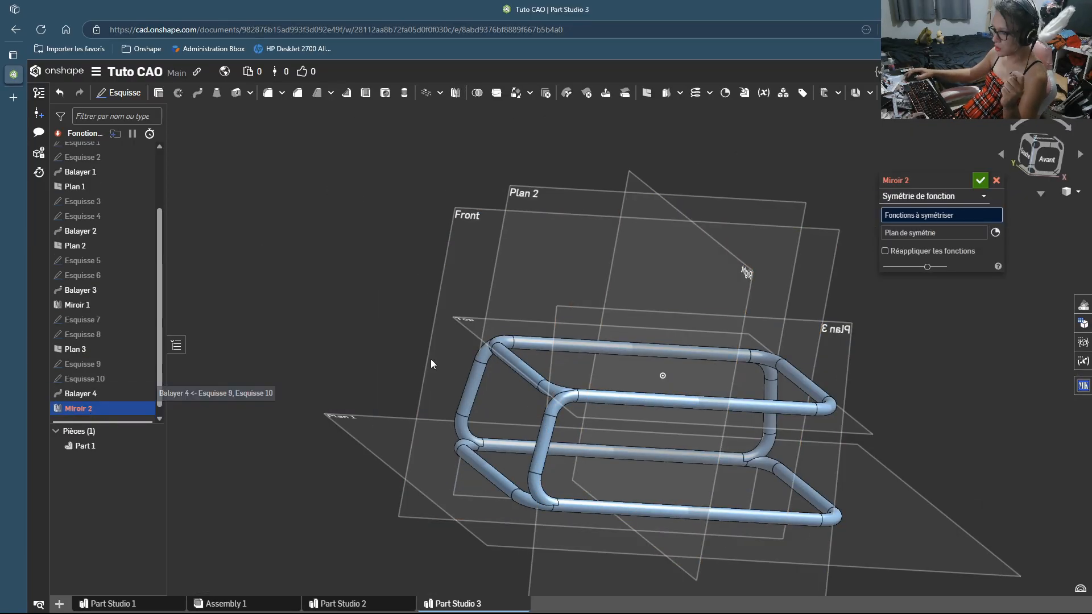
left_click(932, 244)
left_click(747, 273)
right_click_drag(764, 319, 841, 298)
left_click(980, 180)
Step: Examine the tubular frame from the front, back and sides, including its front and rear connecting tubes
right_click_drag(546, 353, 678, 233)
right_click_drag(585, 302, 675, 272)
right_click_drag(643, 122, 540, 241)
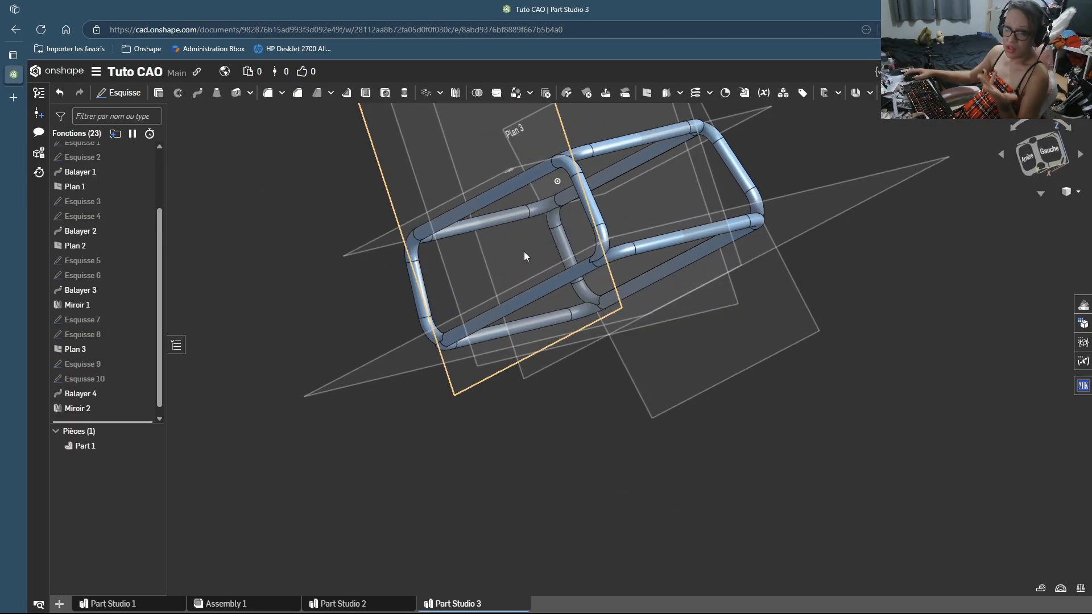
right_click_drag(702, 270, 644, 242)
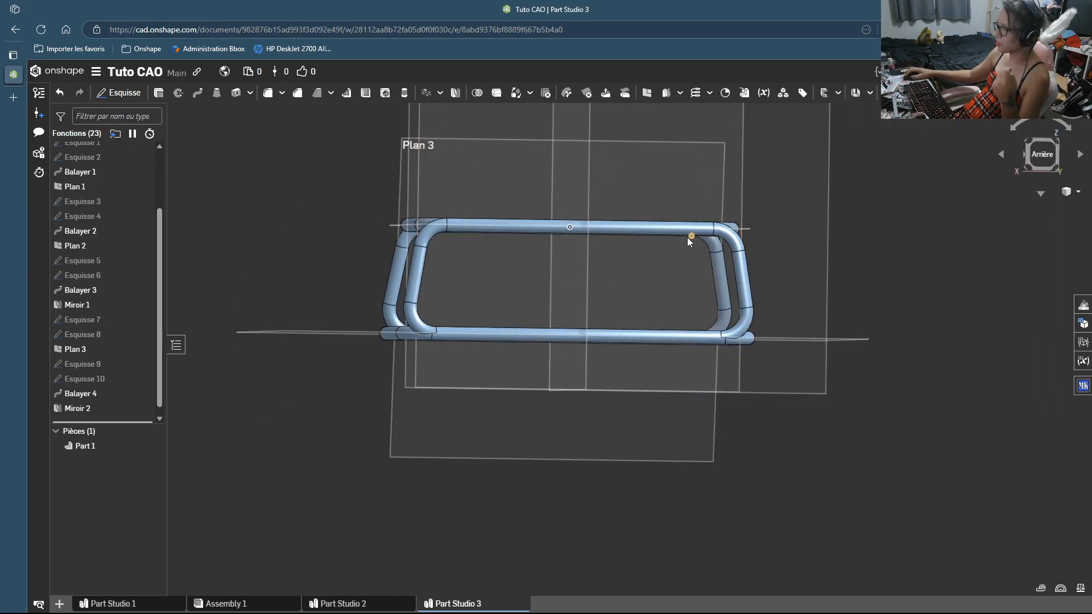
right_click_drag(732, 335, 674, 329)
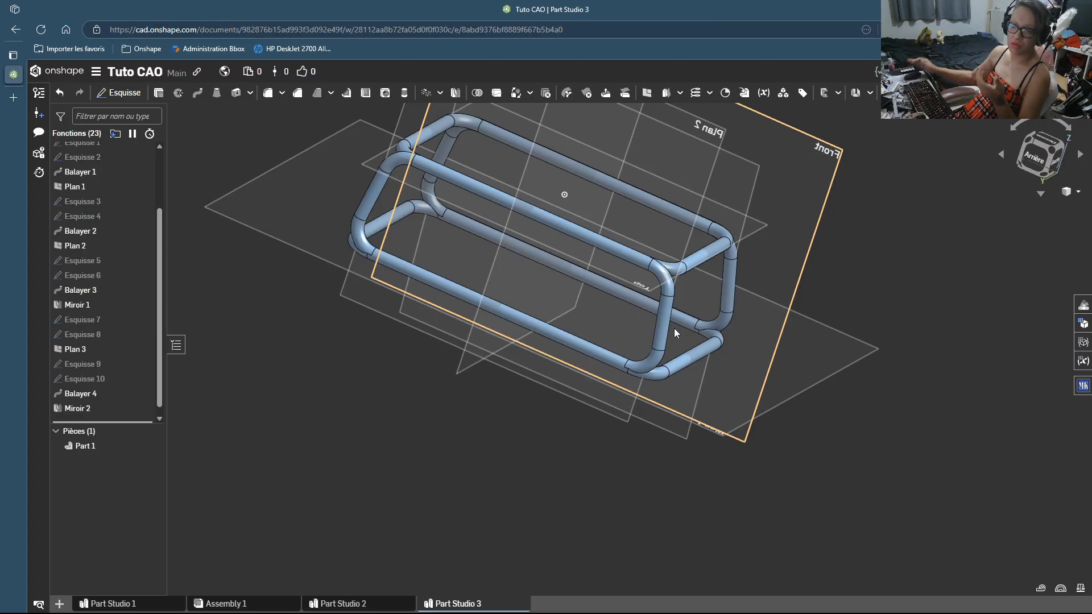
right_click_drag(597, 339, 432, 233)
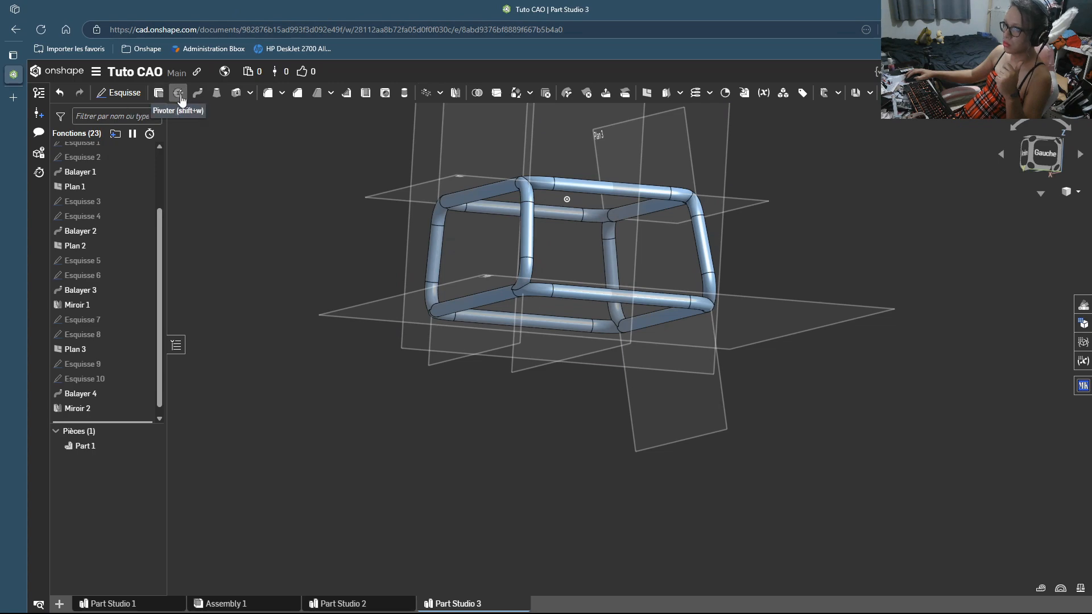
right_click_drag(221, 111, 425, 336)
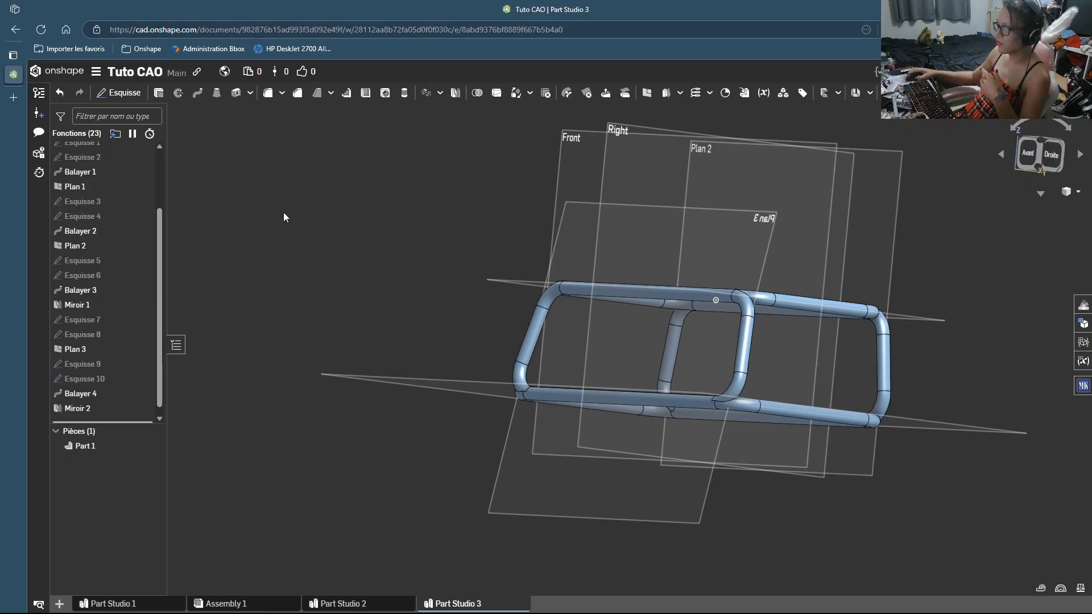
right_click_drag(284, 217, 407, 287)
right_click_drag(330, 189, 479, 302)
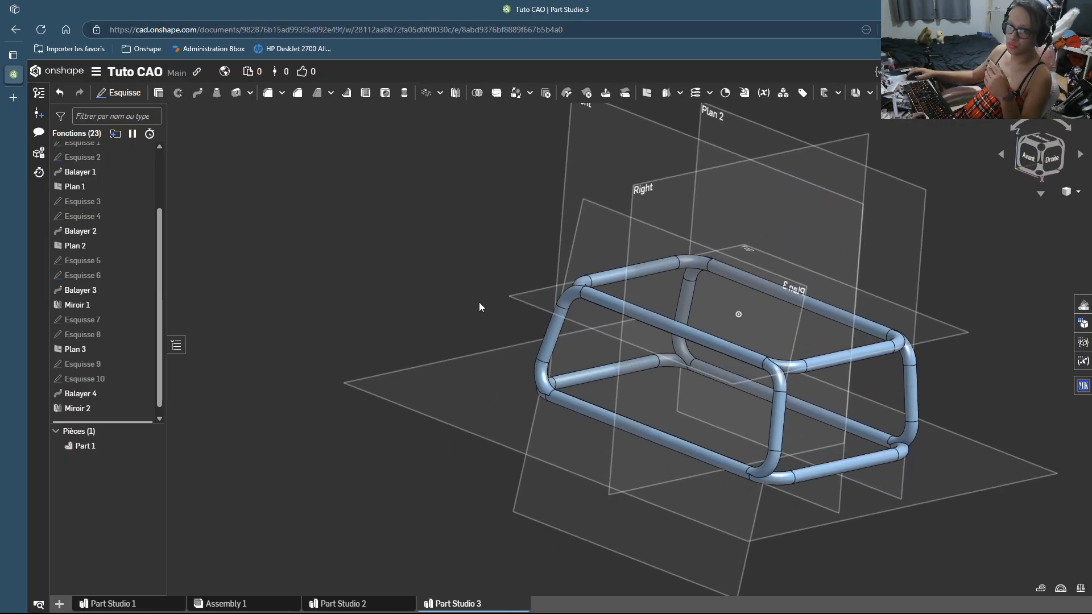